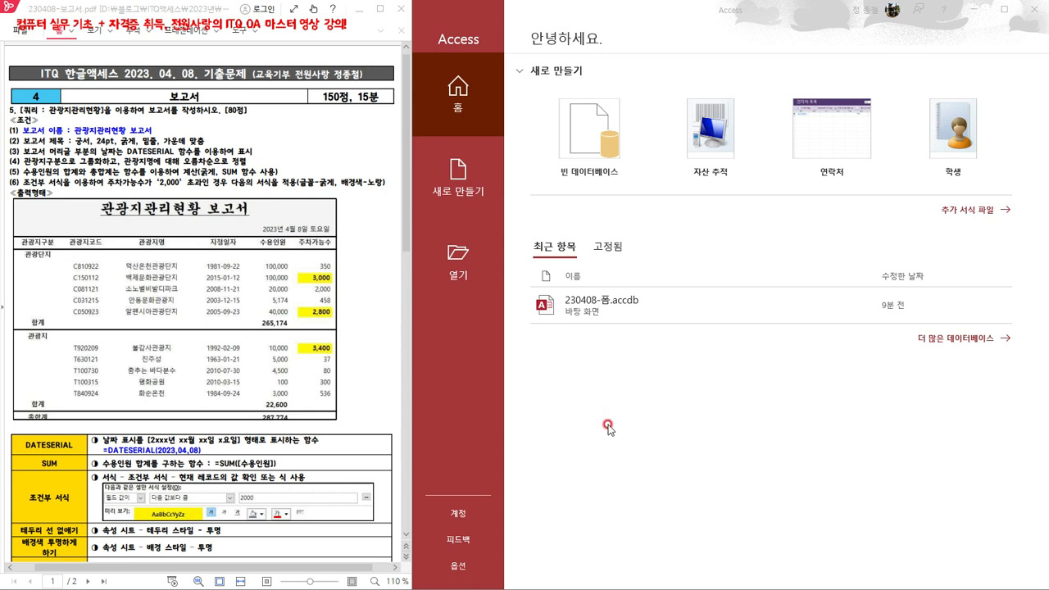
Step: Open the database 230408-폼.accdb from the desktop (바탕 화면) and check its 관광지관리현황 폼 form
click(455, 255)
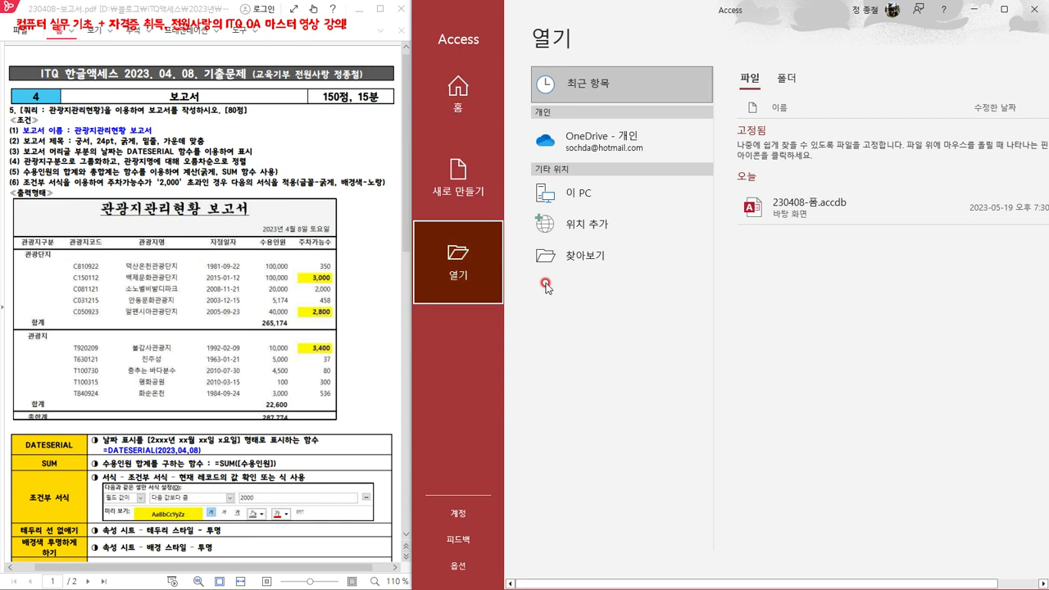
click(578, 259)
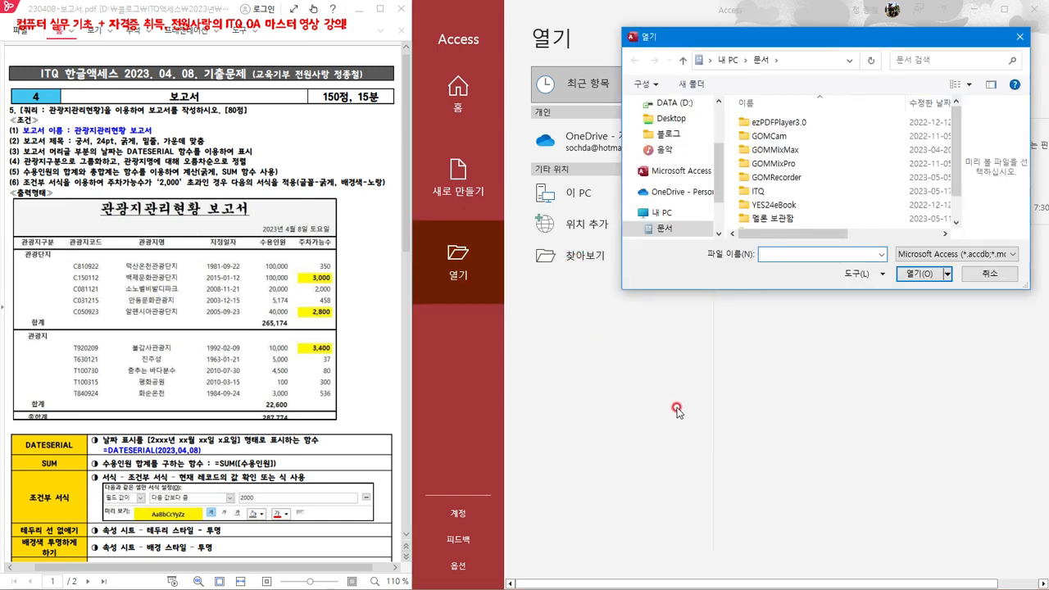
scroll(668, 198, up, 1)
scroll(668, 198, up, 2)
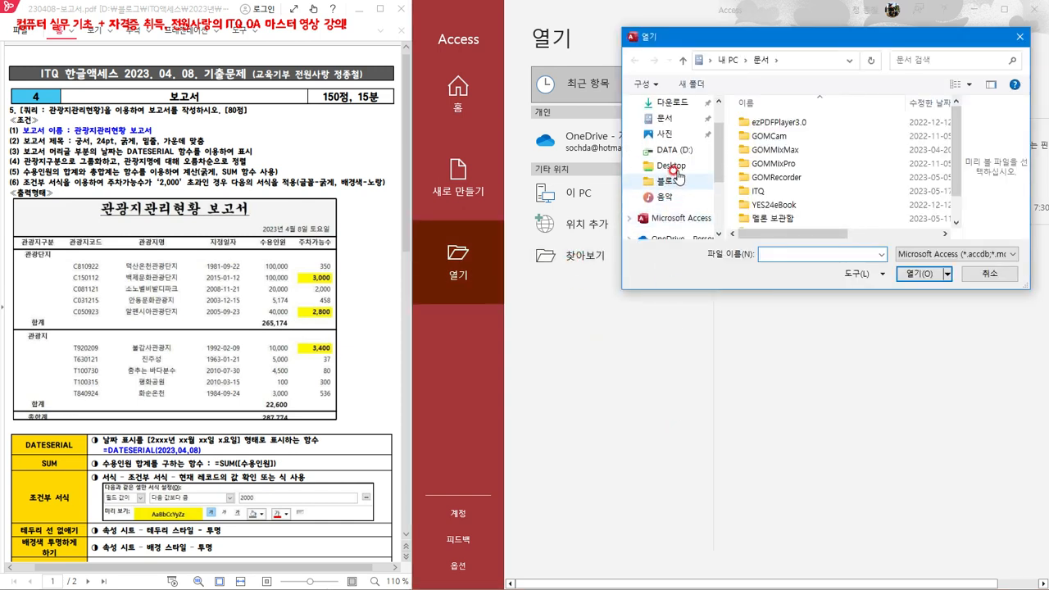
click(674, 129)
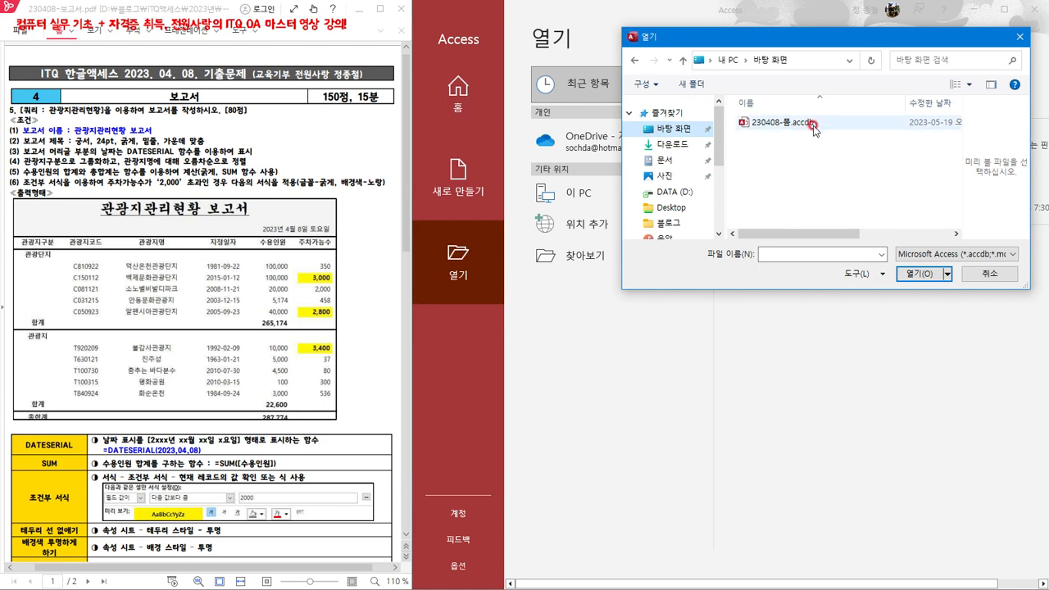
click(785, 123)
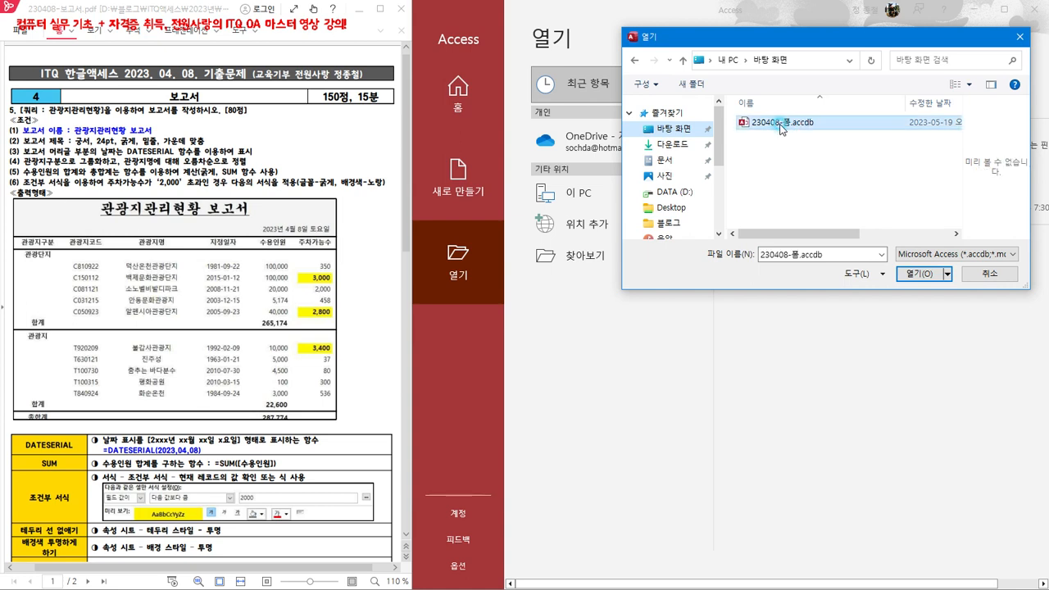
click(915, 274)
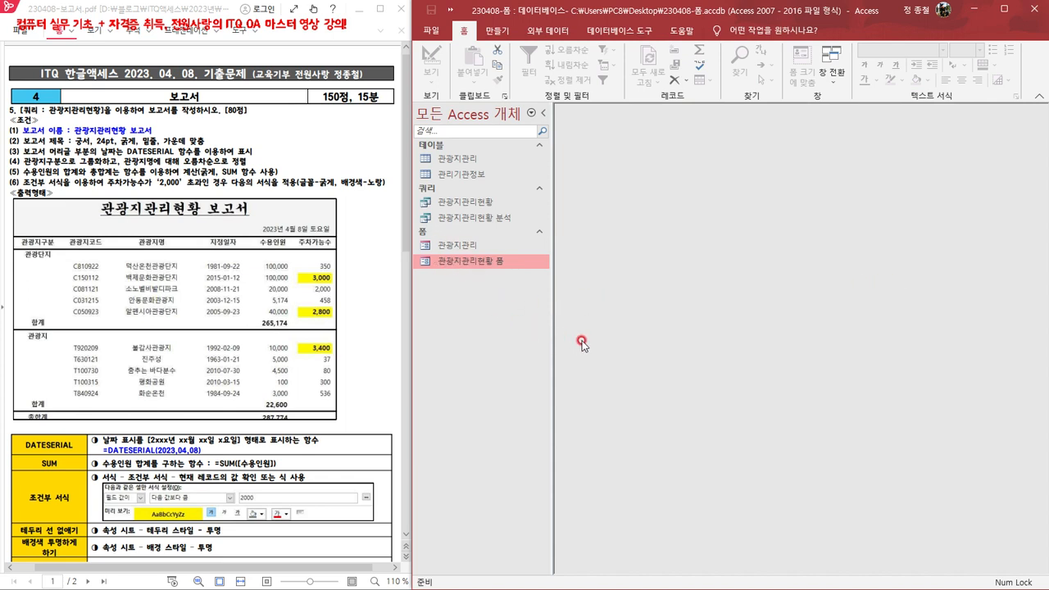
double_click(430, 262)
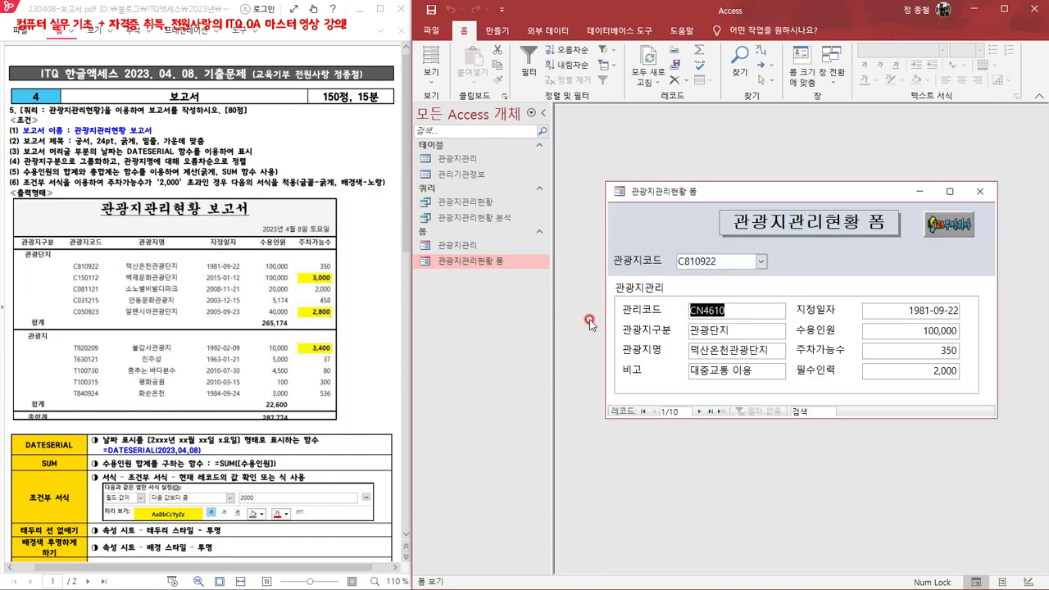
click(981, 193)
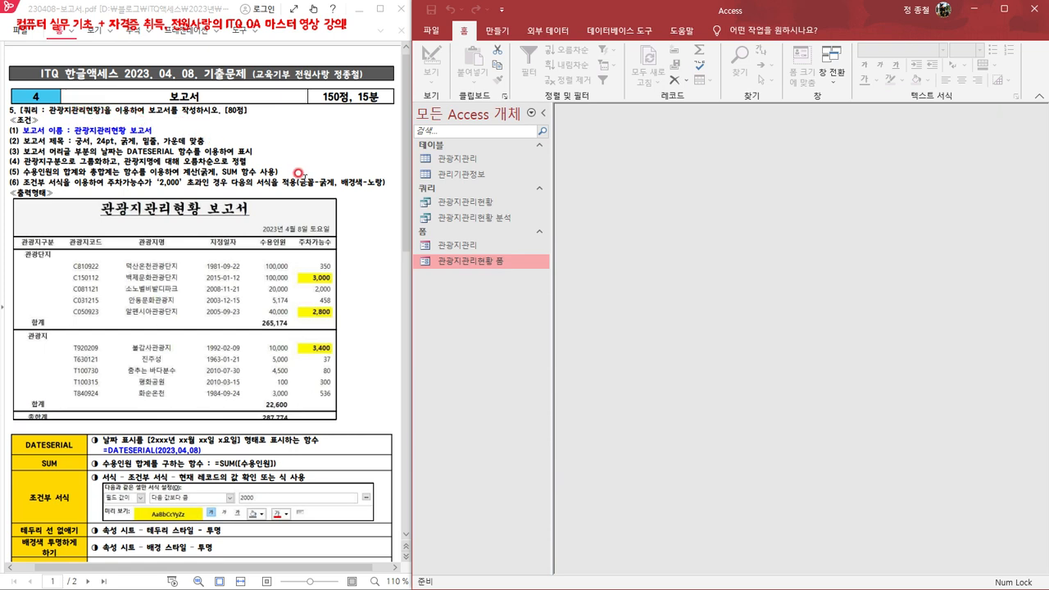
Step: Start the Report Wizard with the query 관광지관리현황 as the report's data source
click(476, 205)
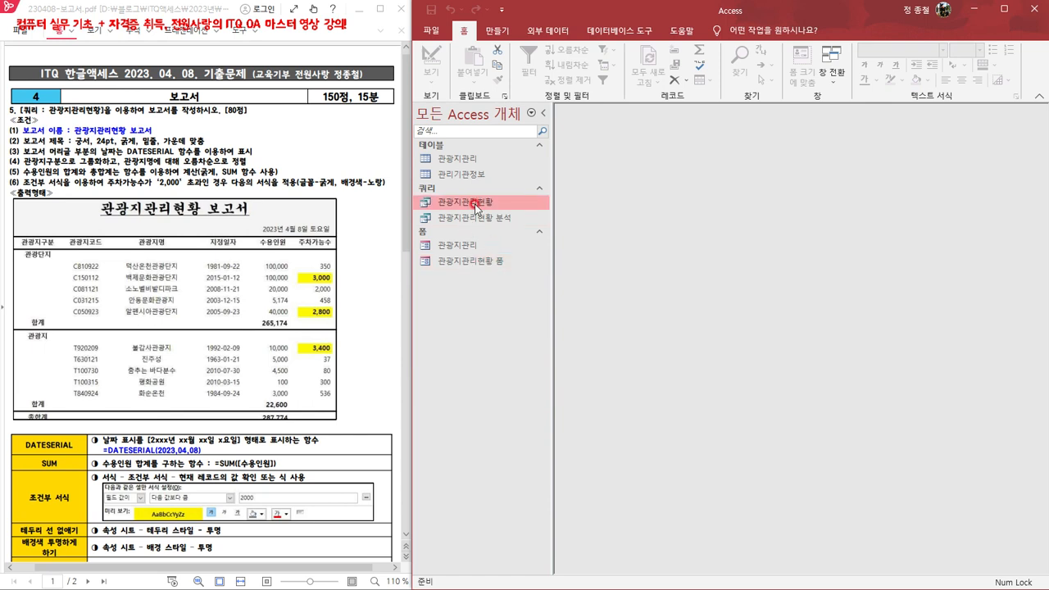
click(496, 31)
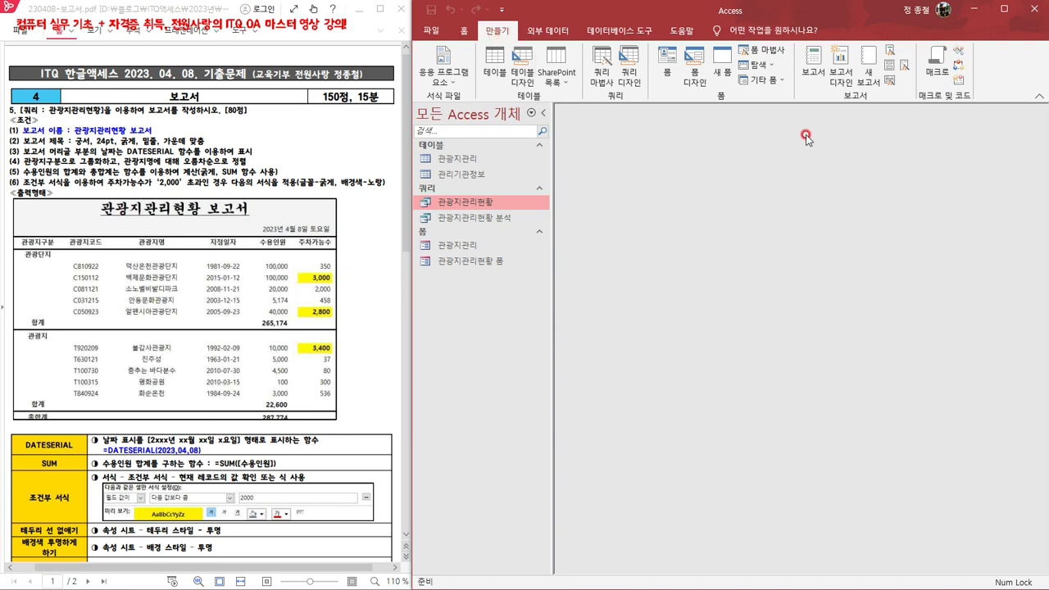
click(890, 56)
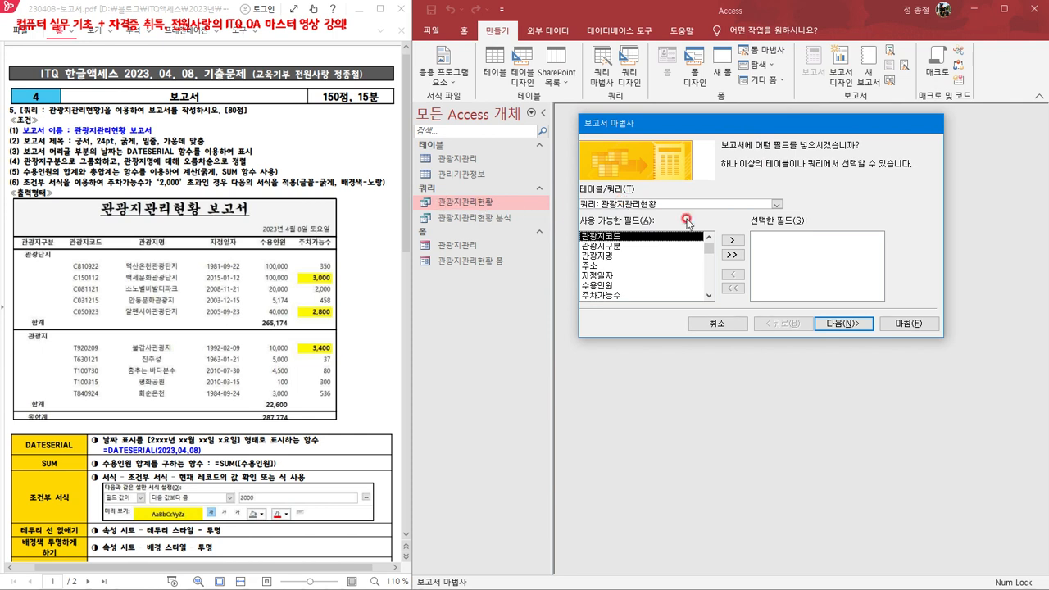
click(778, 204)
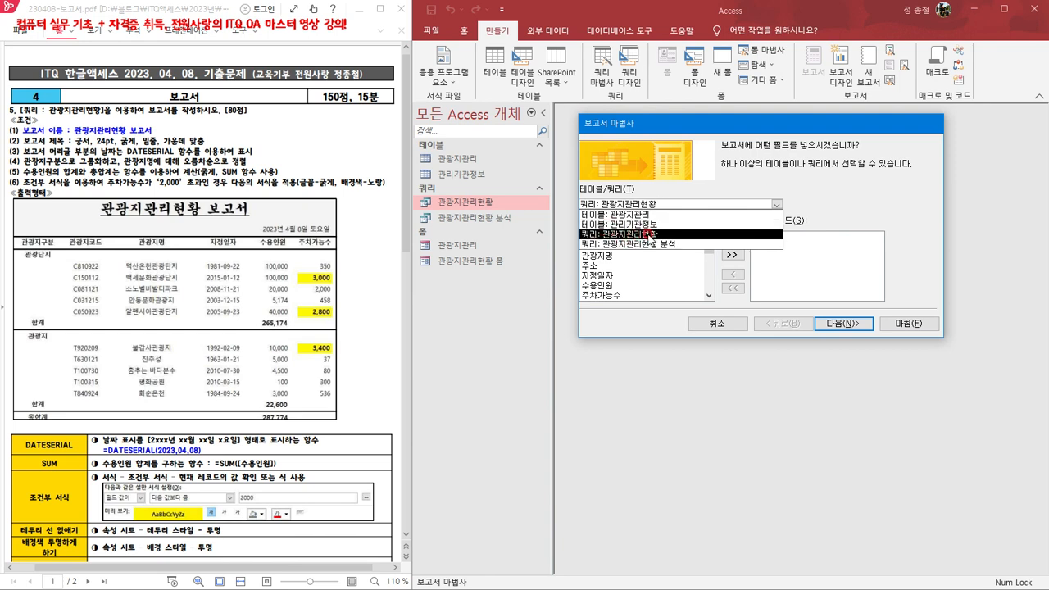
click(654, 235)
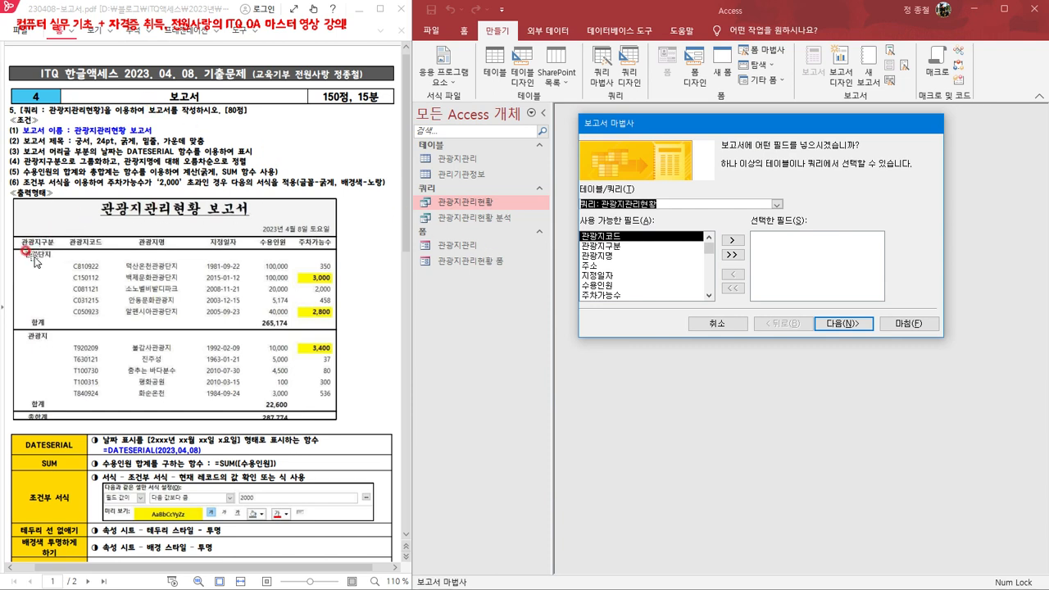
Step: Add the fields 관광지구분, 관광지코드, 관광지명, 지정일자, 수용인원 and 주차가능수 to the report in that order
double_click(601, 246)
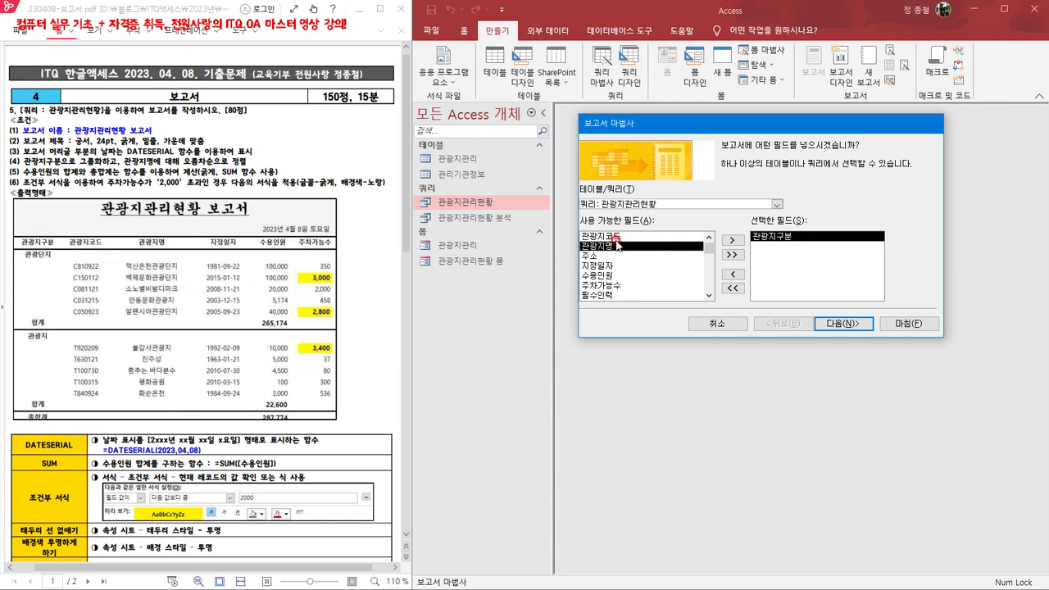
double_click(611, 237)
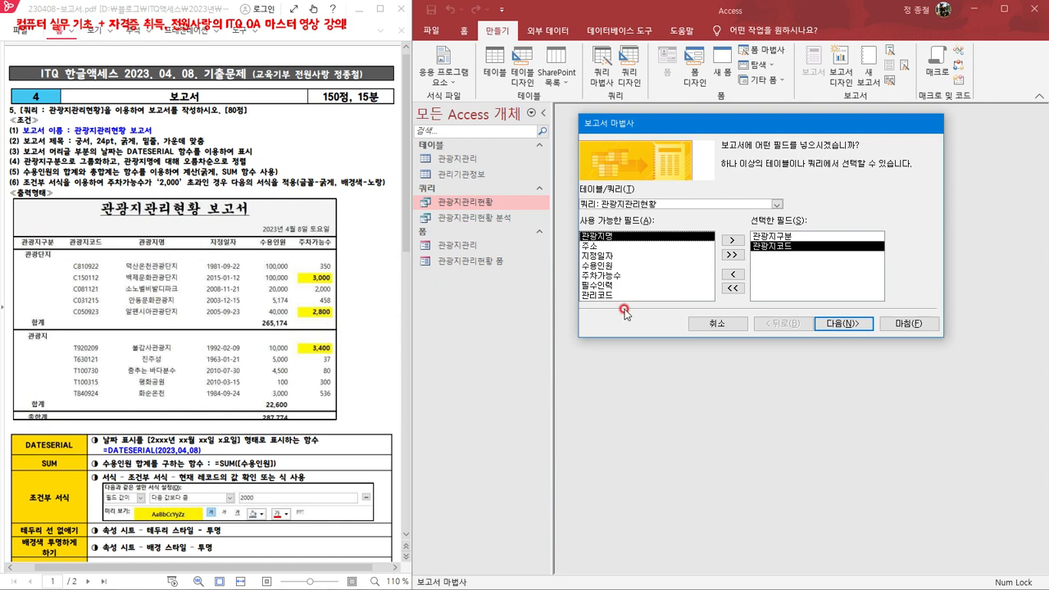
double_click(603, 237)
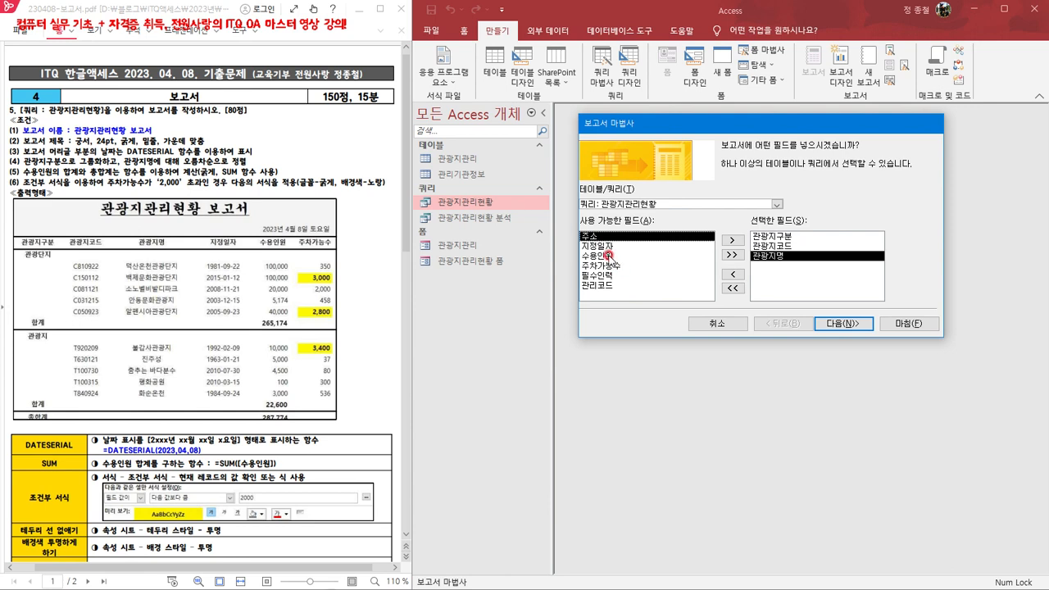
double_click(602, 246)
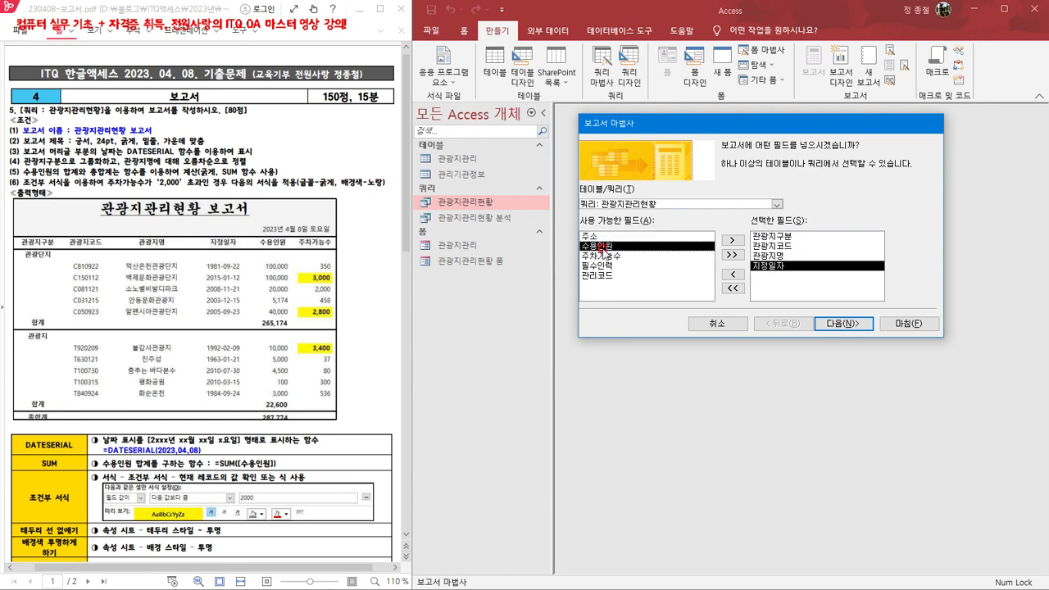
double_click(603, 246)
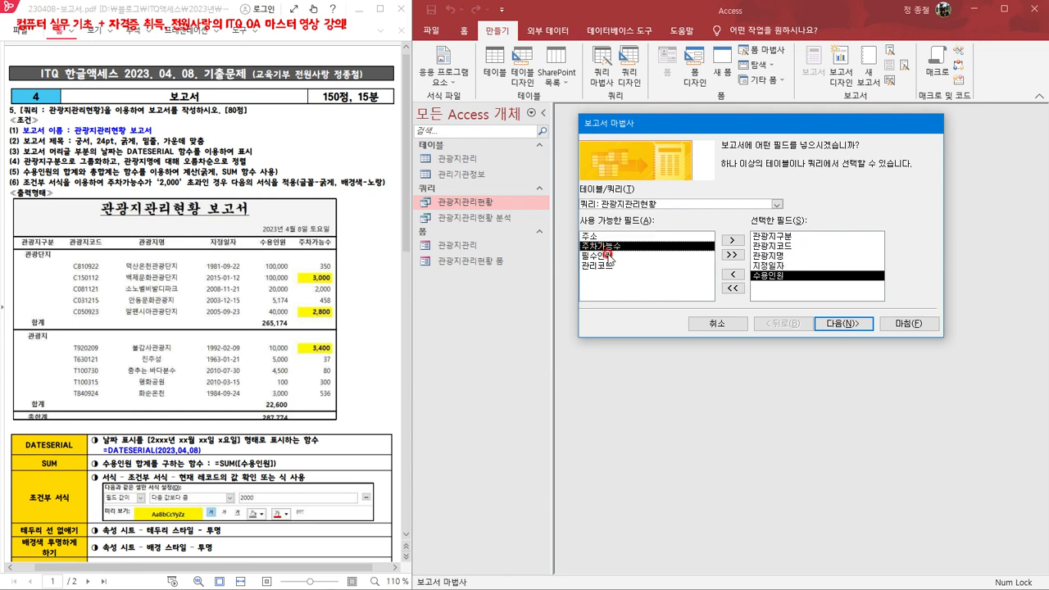
double_click(614, 249)
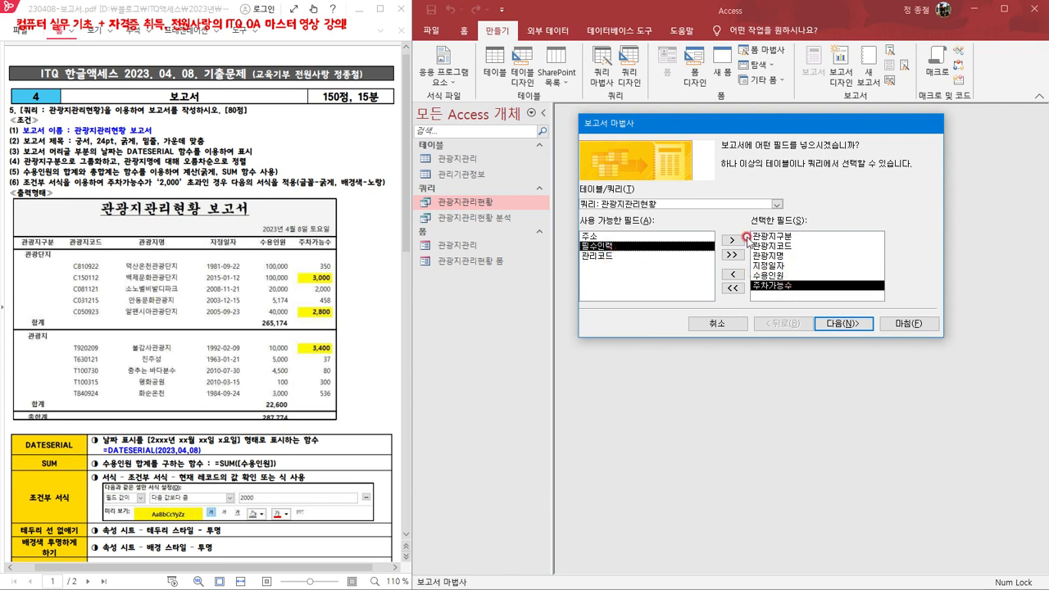
Step: Set 관광지구분 as the report's grouping level
click(845, 323)
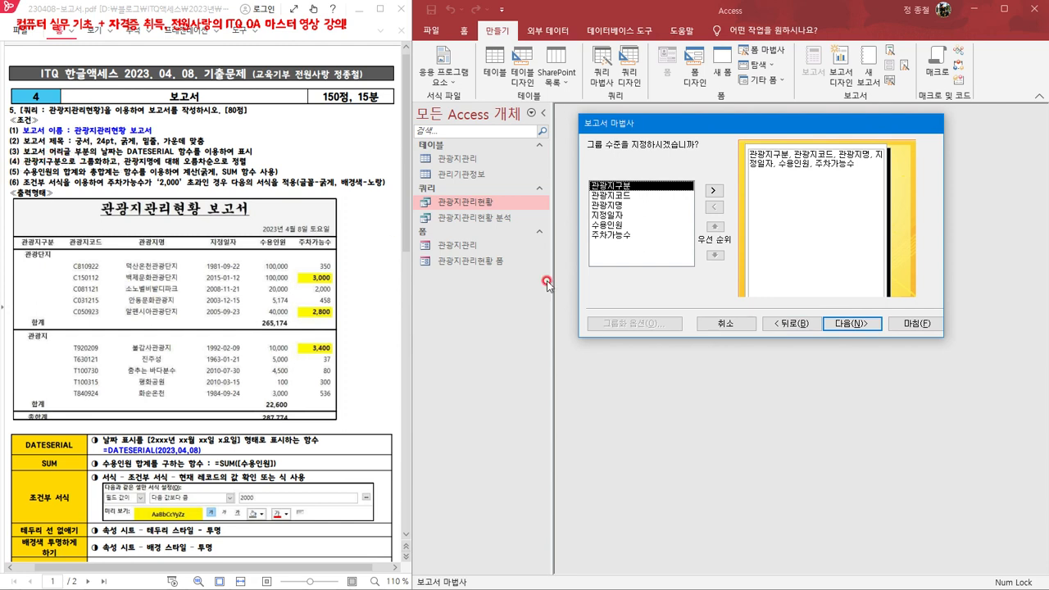
double_click(610, 188)
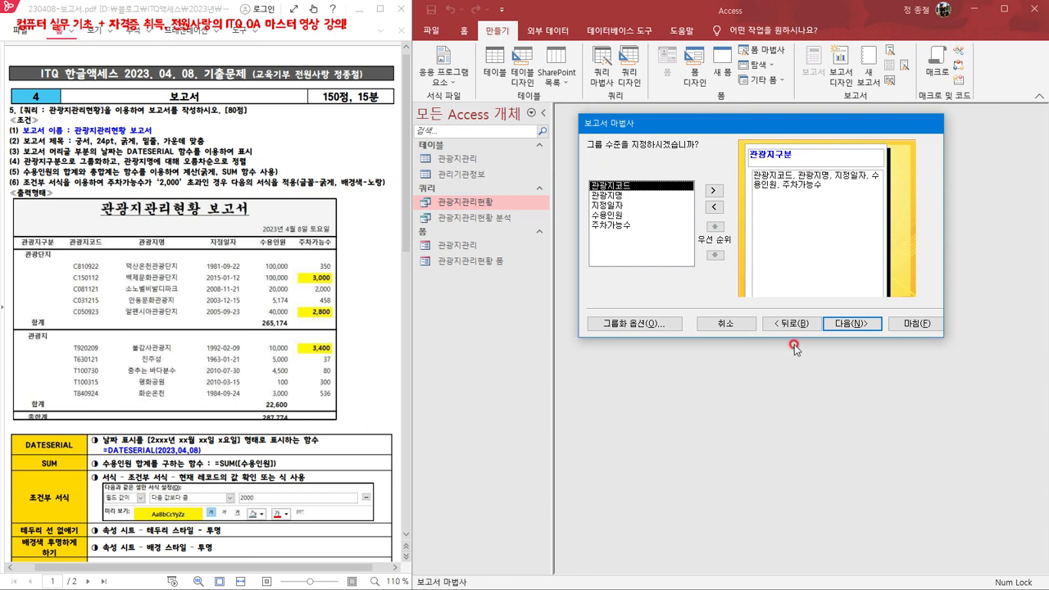
click(655, 330)
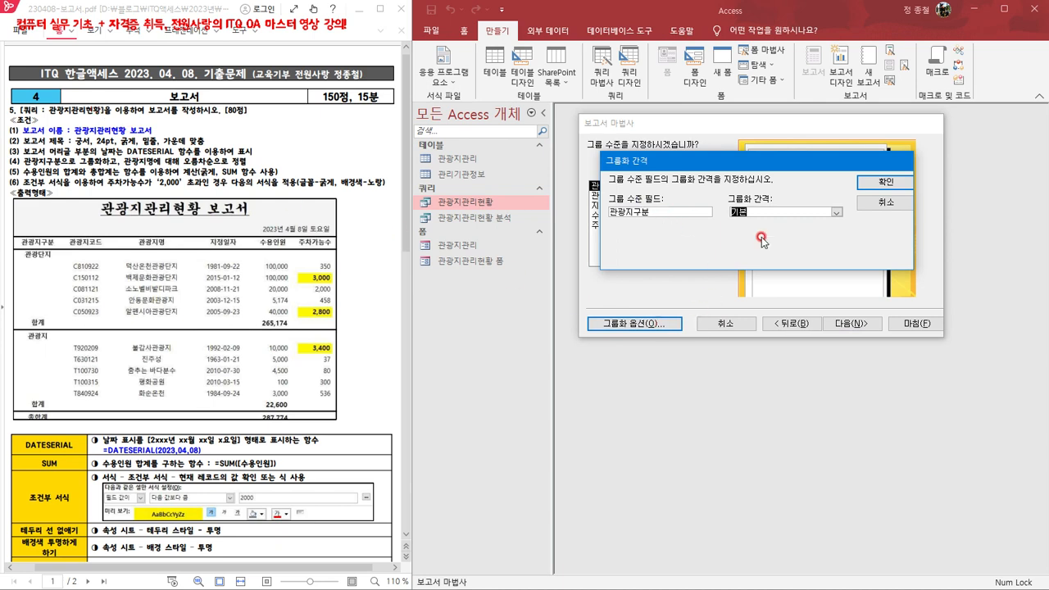
click(837, 213)
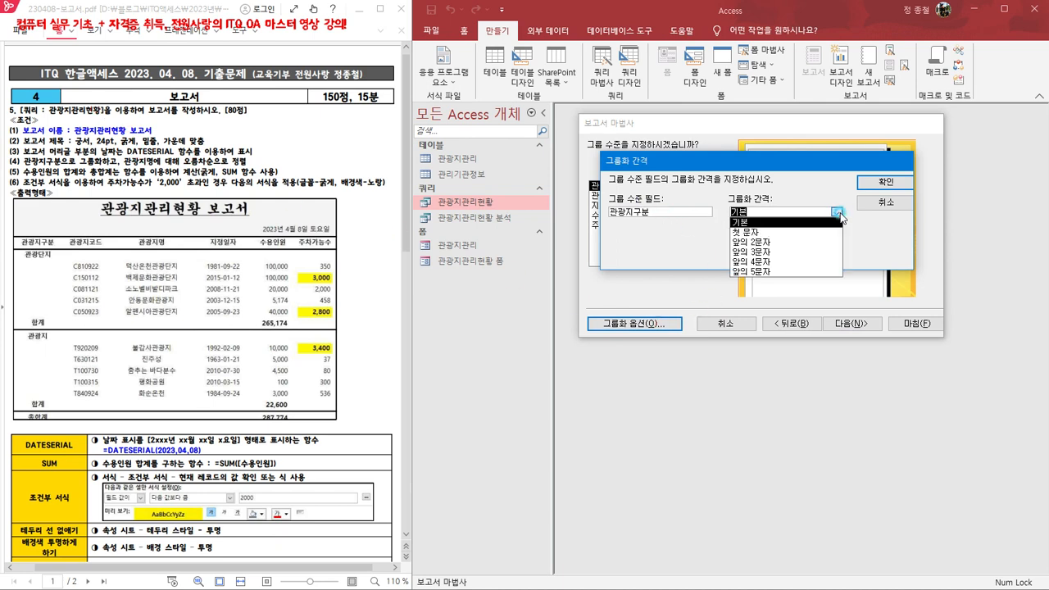
click(774, 223)
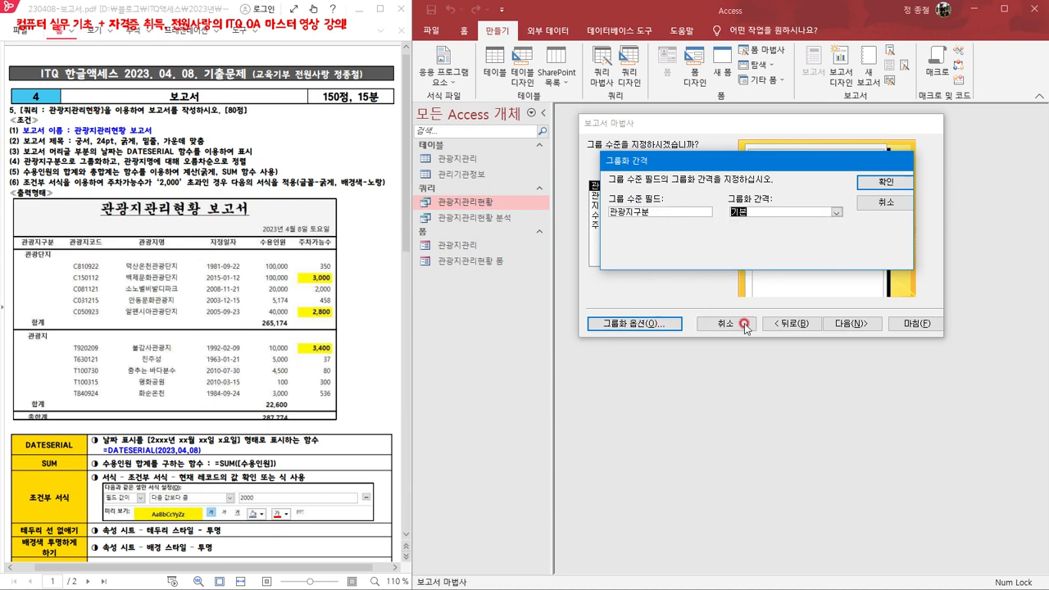
click(892, 203)
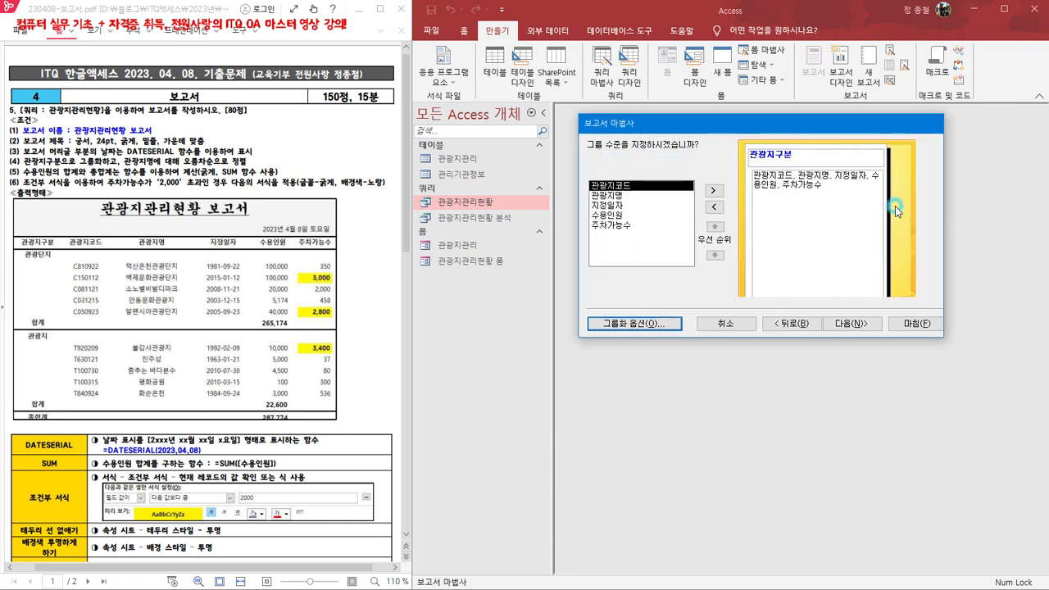
Step: Sort the report's detail records by 관광지명 in ascending order (오름차순)
click(857, 323)
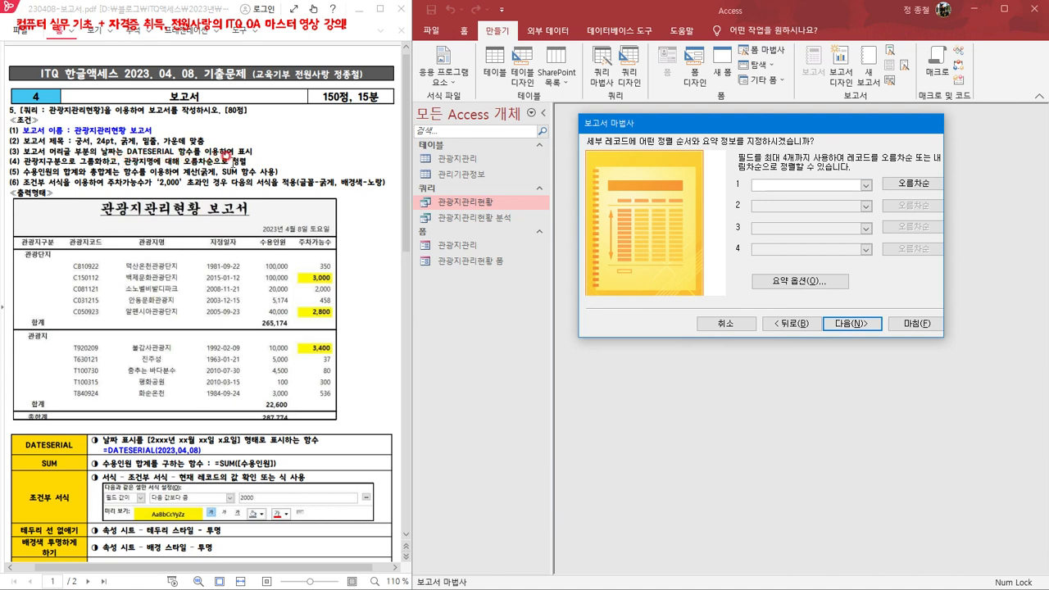
click(865, 186)
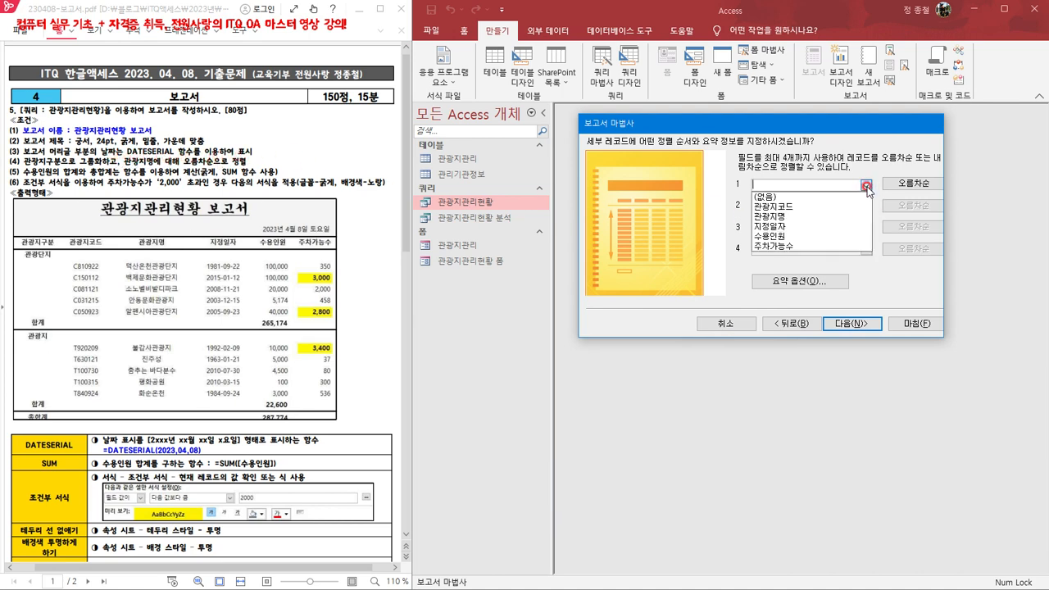
click(824, 218)
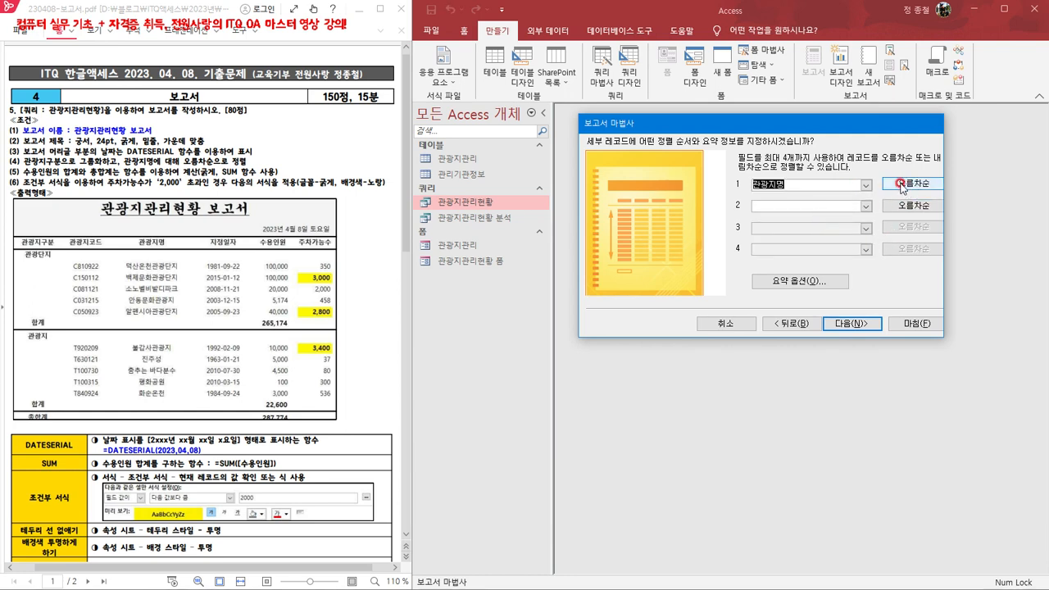
click(933, 189)
click(924, 191)
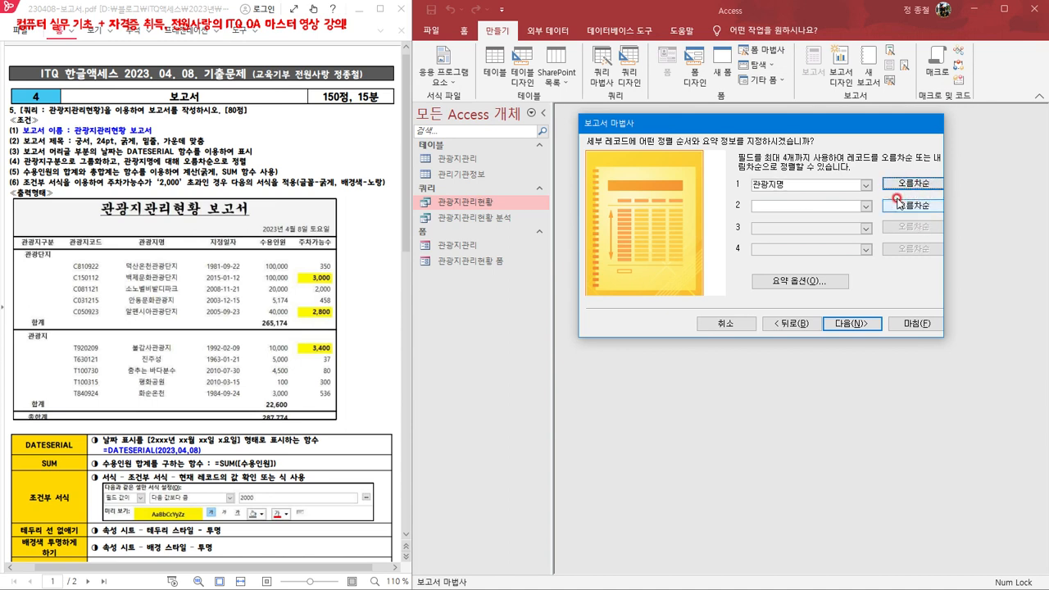
click(905, 189)
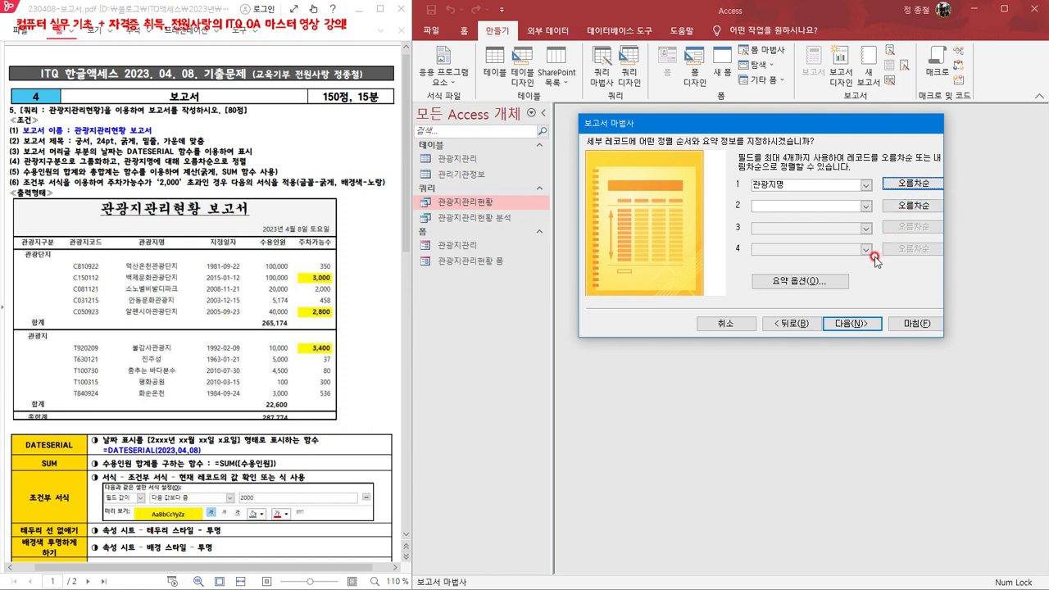
Step: Add a sum (합계) of 수용인원 as the summary value, showing both detail and summary
click(802, 283)
click(805, 282)
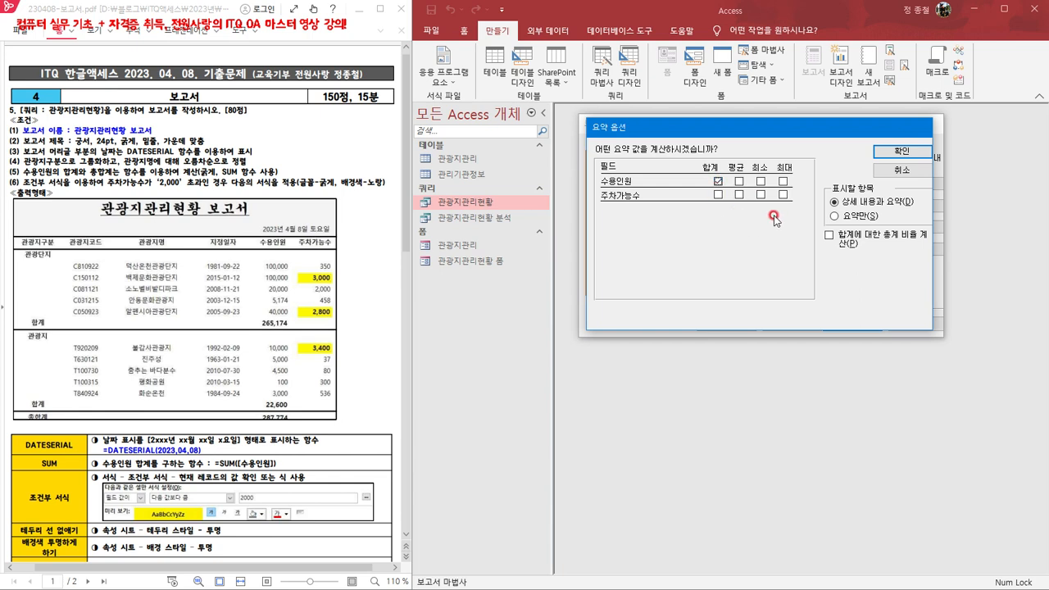
click(892, 153)
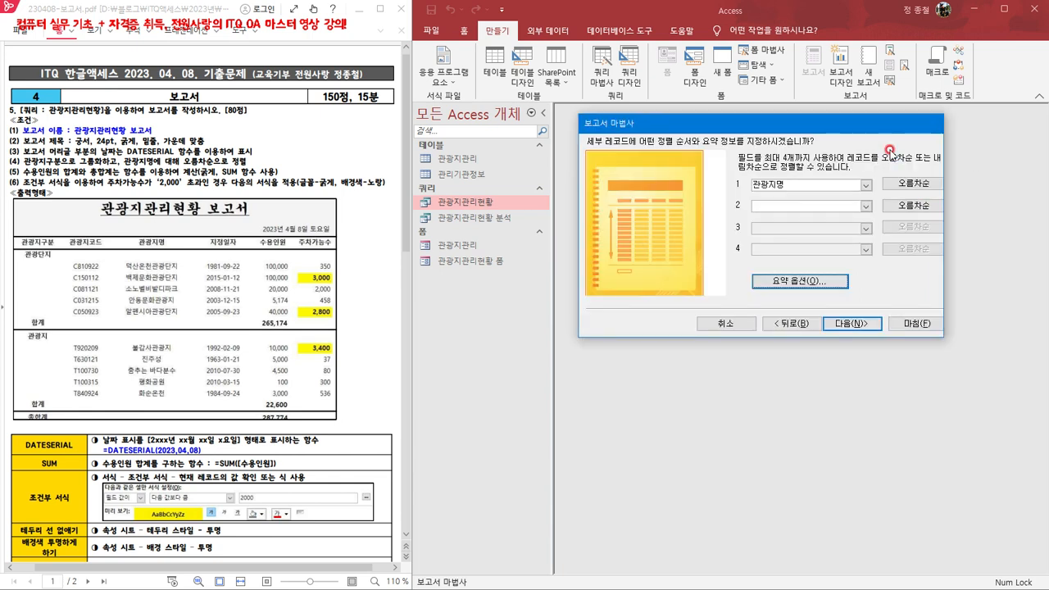
Step: Accept the stepped (단계) layout in portrait orientation and title the report 관광지관리현황 보고서
click(853, 323)
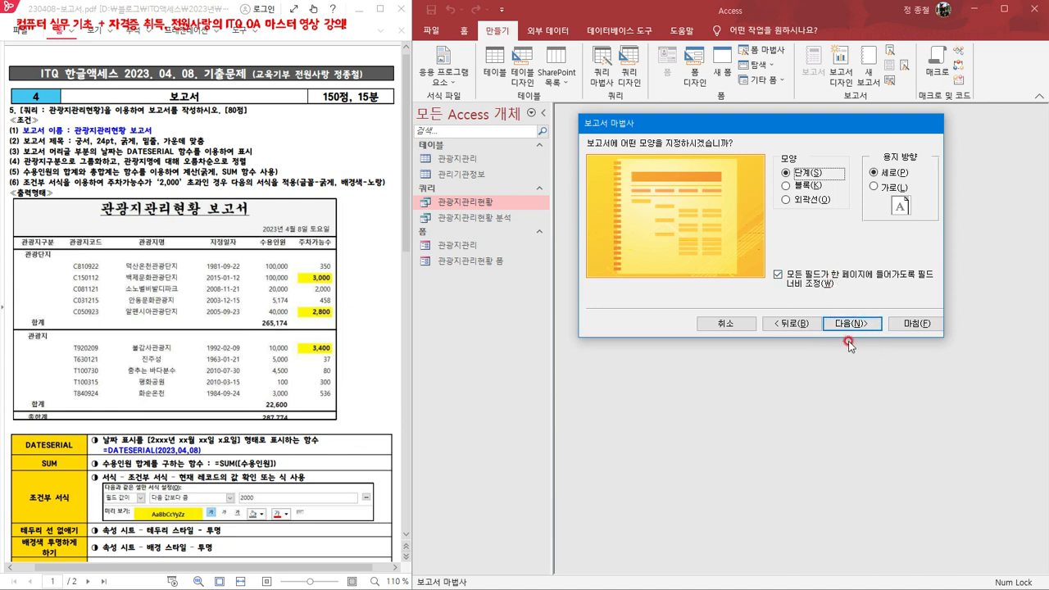
click(853, 323)
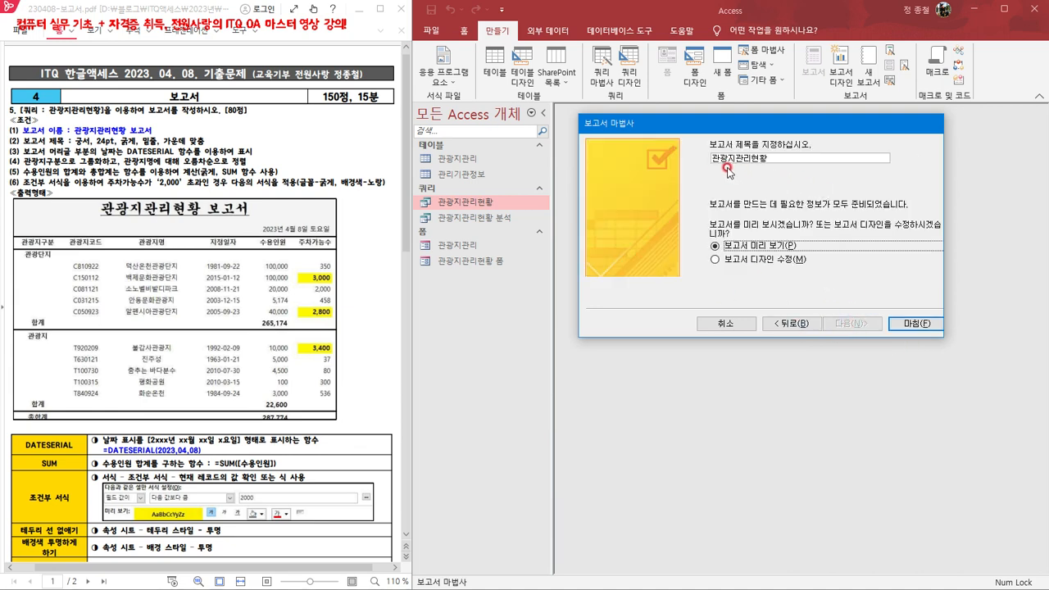
click(792, 158)
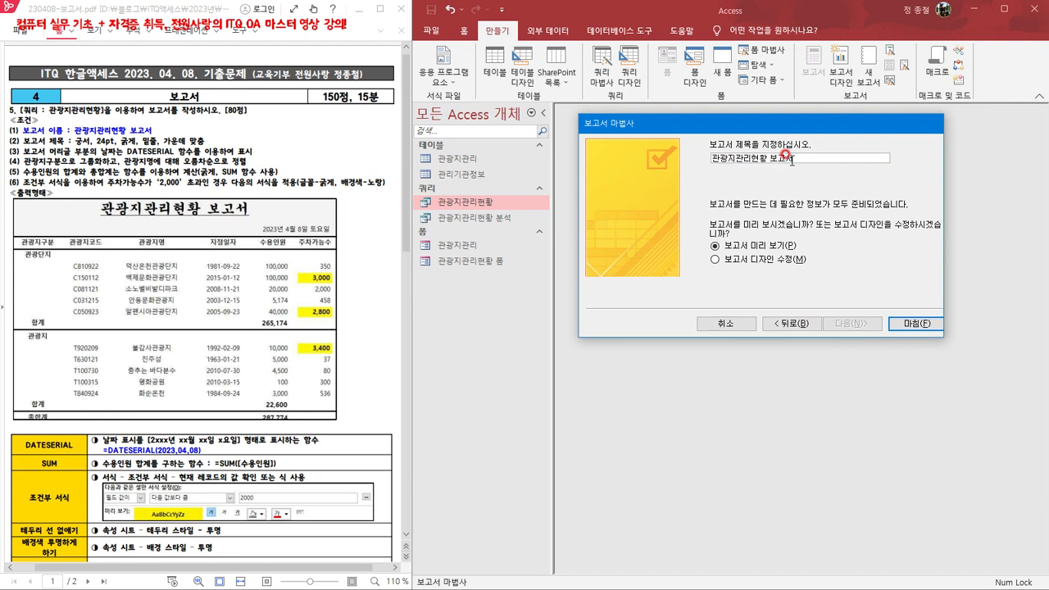
Step: Finish the report wizard with the option to modify the report's design (보고서 디자인 수정)
click(756, 260)
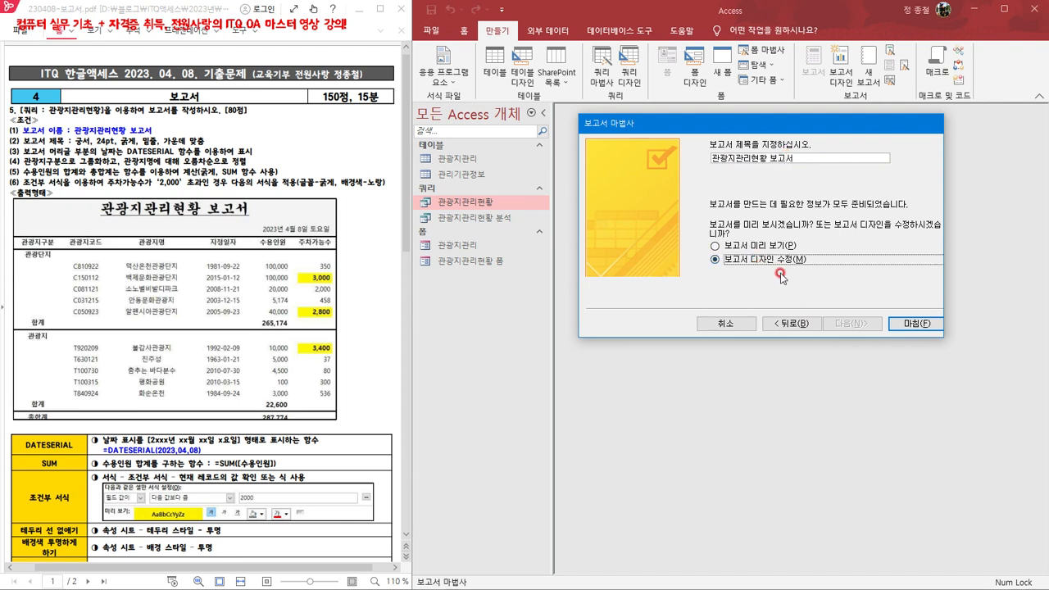
click(916, 324)
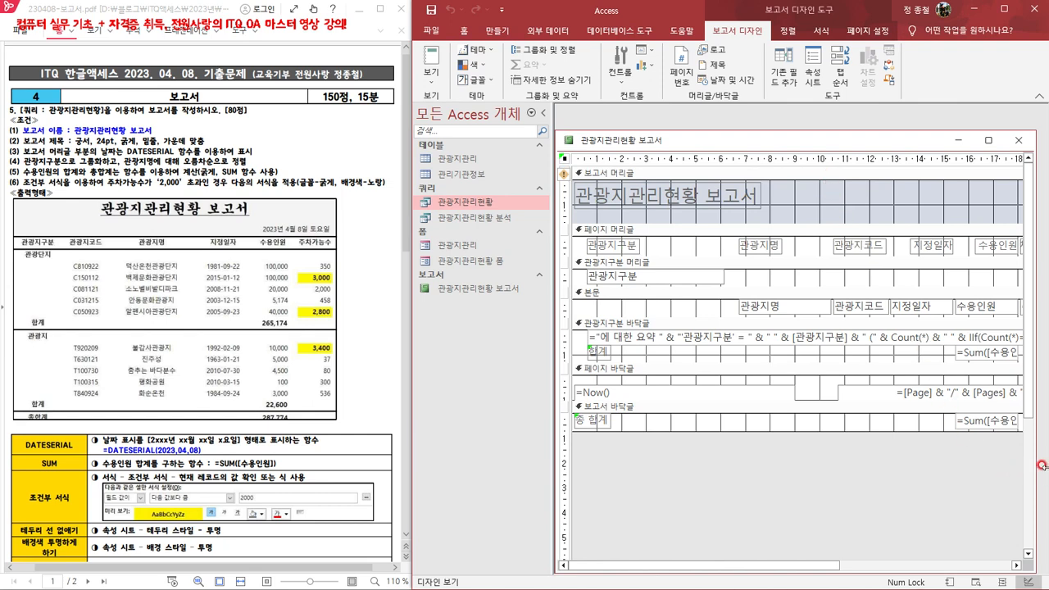
Step: Set the font colour of all controls in every section of the report to black
drag(808, 566, 876, 574)
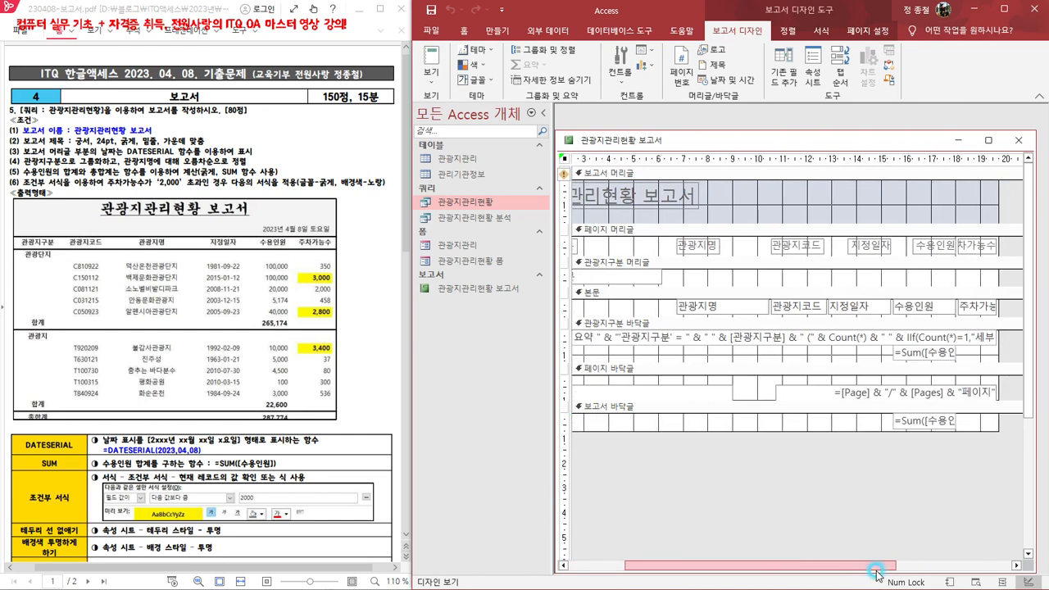
drag(985, 481, 584, 193)
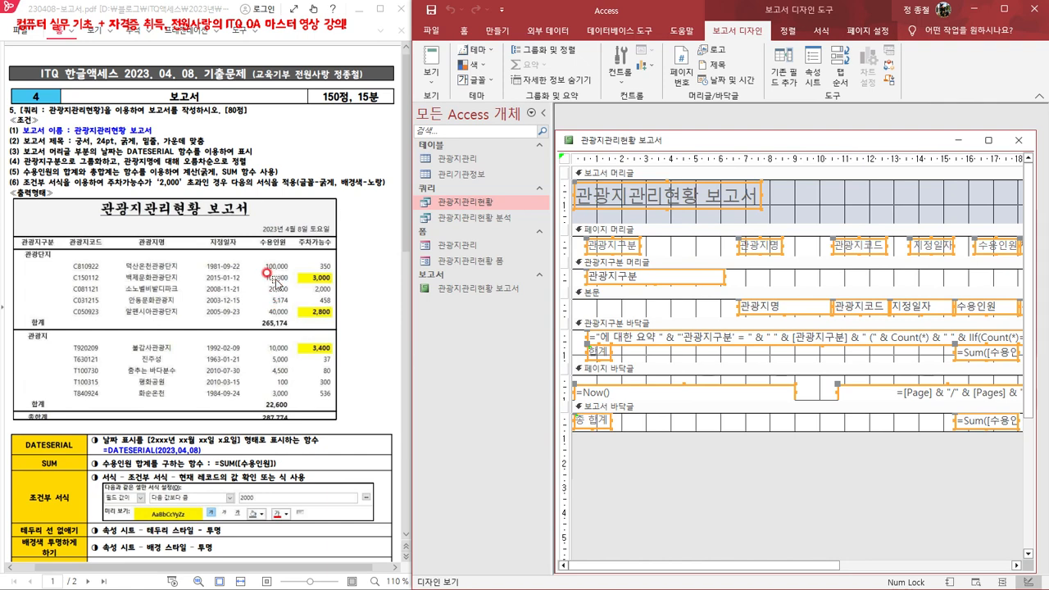
click(464, 31)
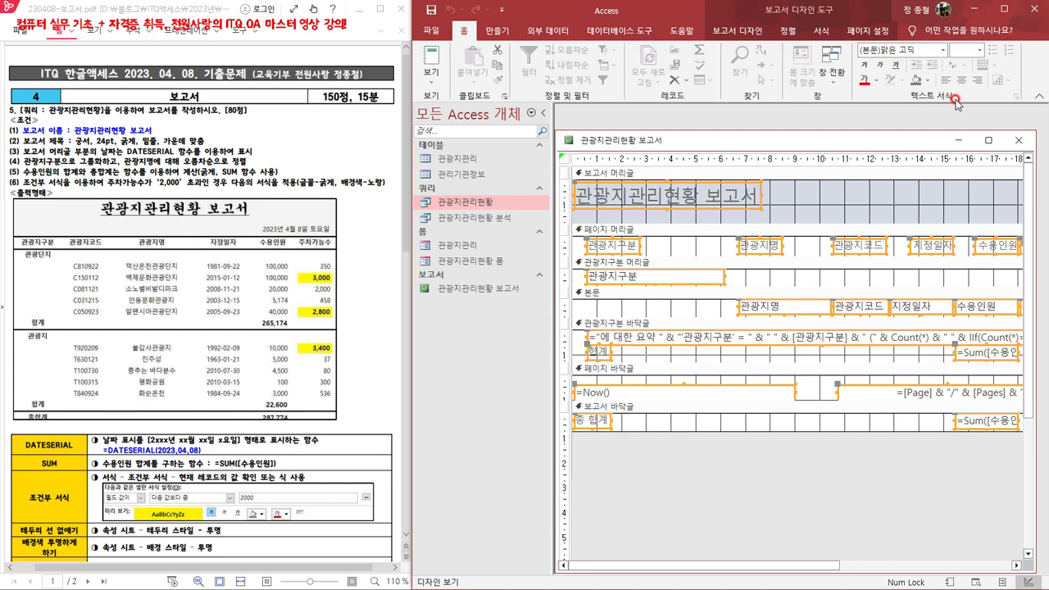
click(877, 80)
click(876, 124)
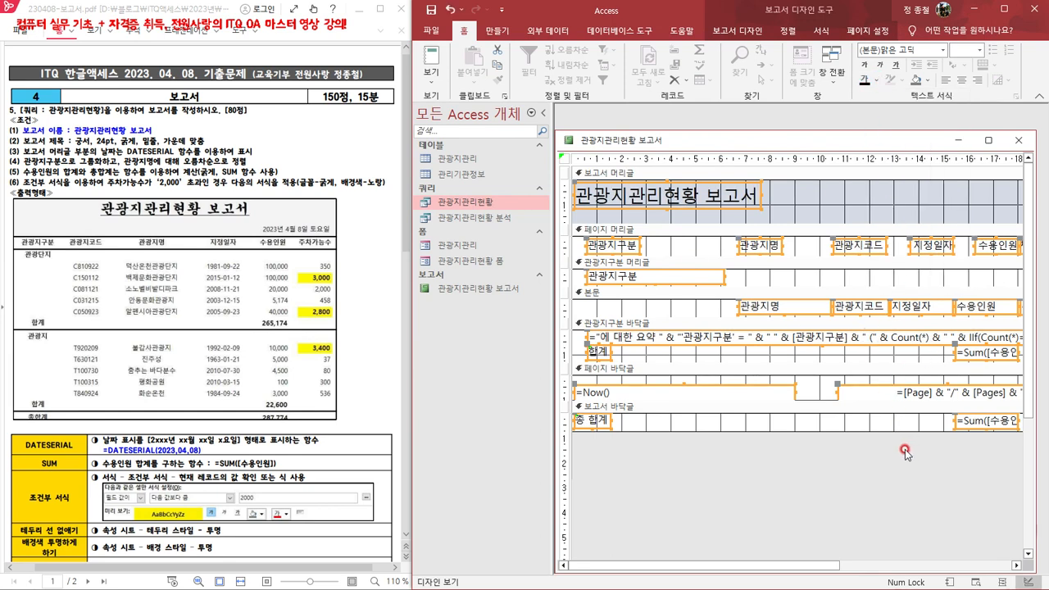
click(753, 486)
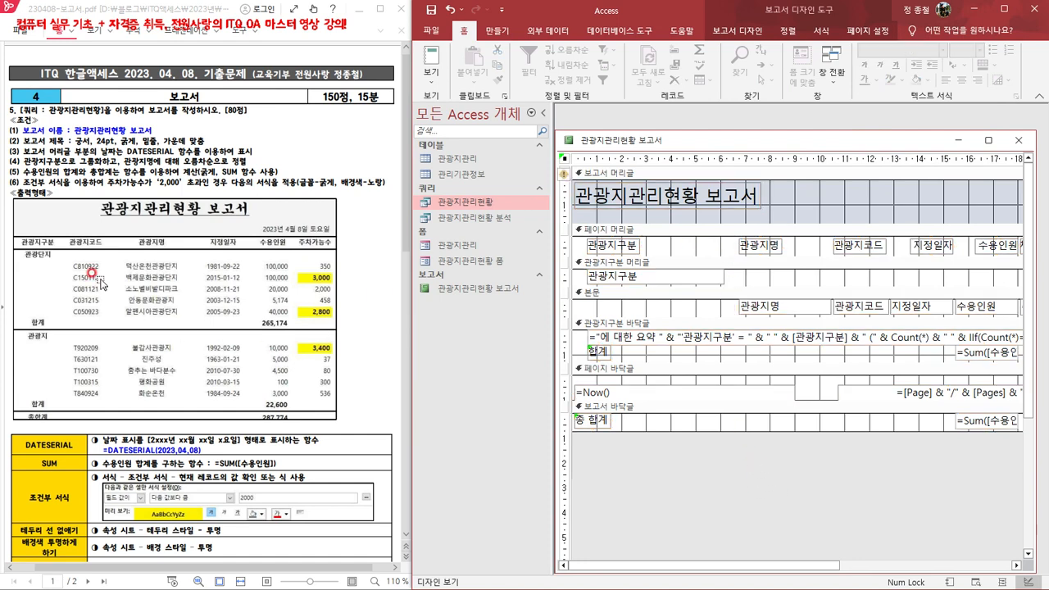
Step: Preview the report in report view (보고서 보기) and return to design view (디자인 보기)
right_click(739, 145)
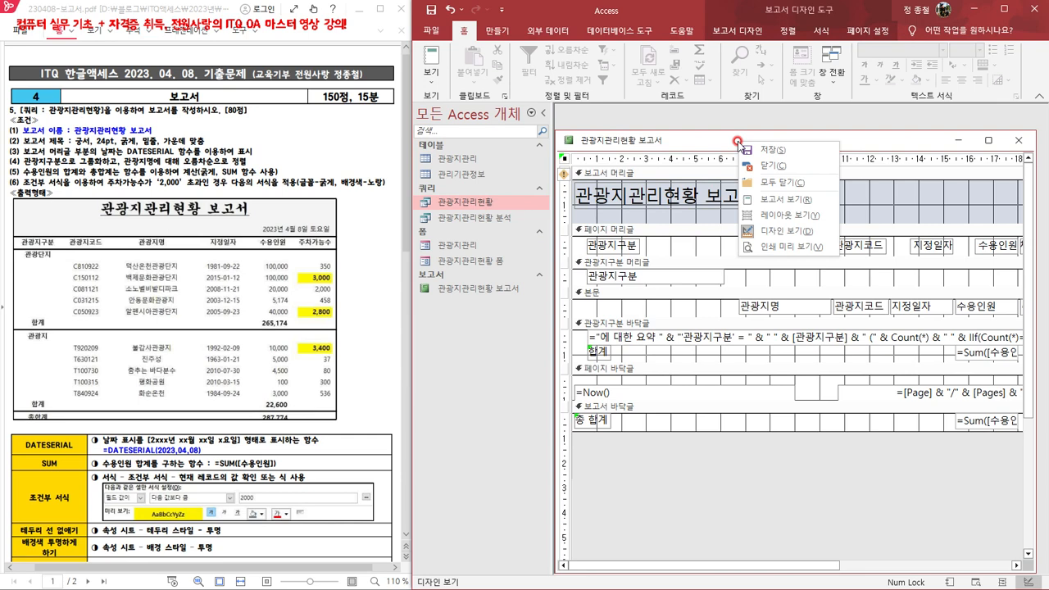
click(778, 200)
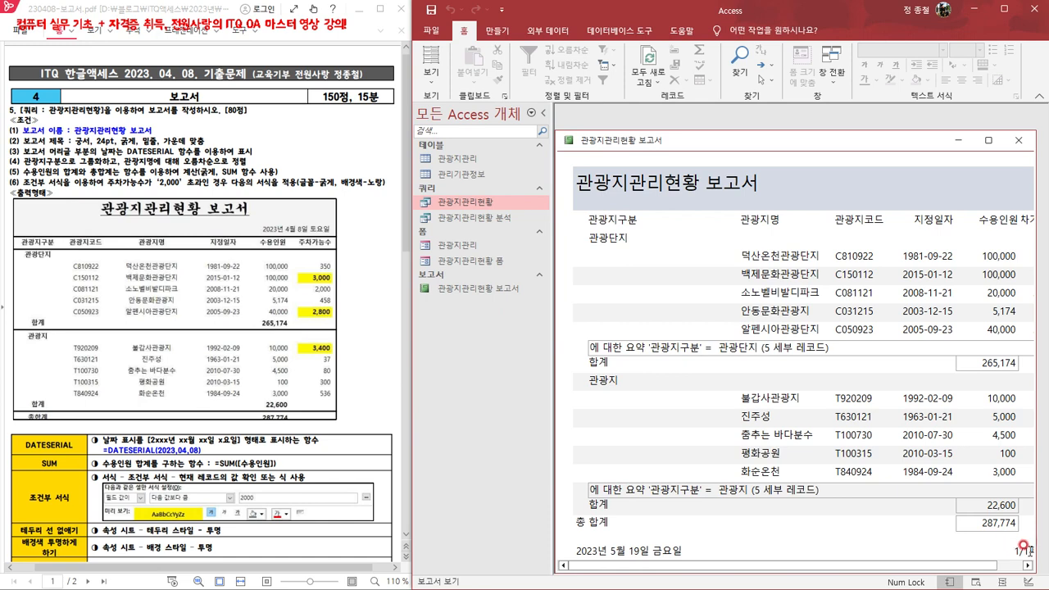
right_click(711, 144)
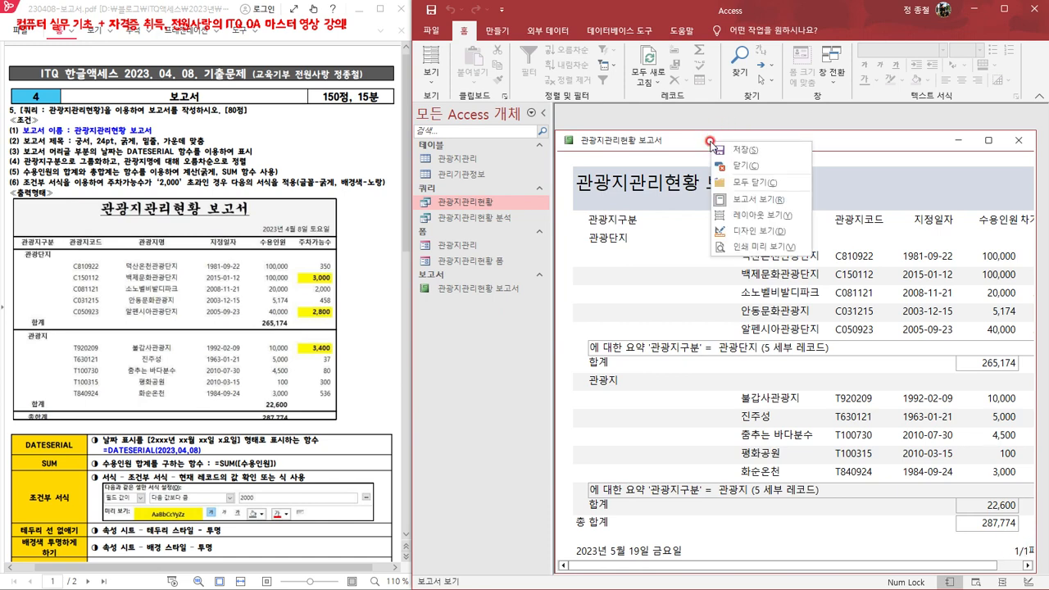
click(762, 231)
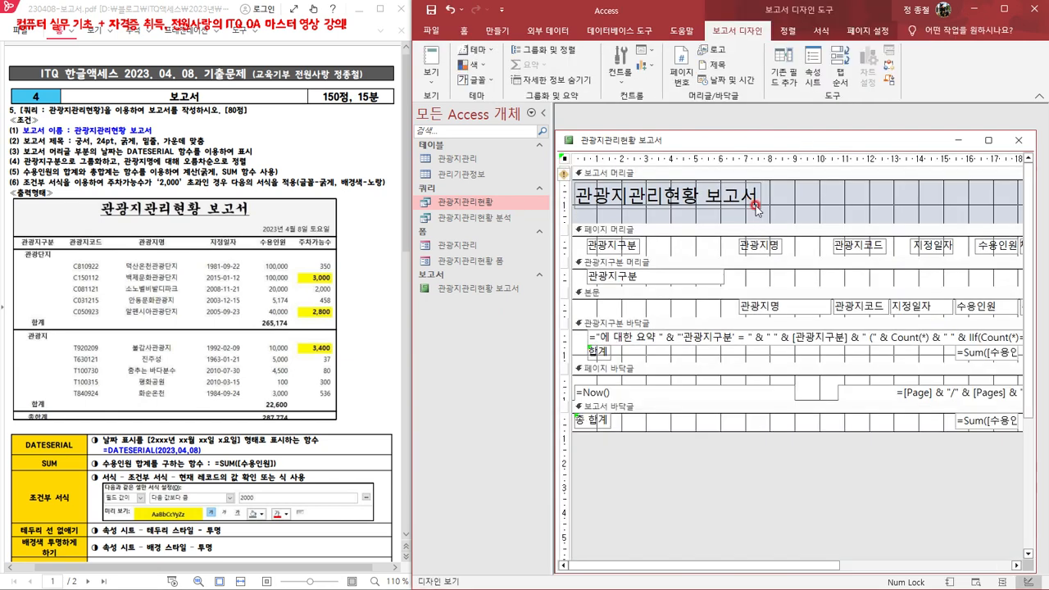
right_click(691, 143)
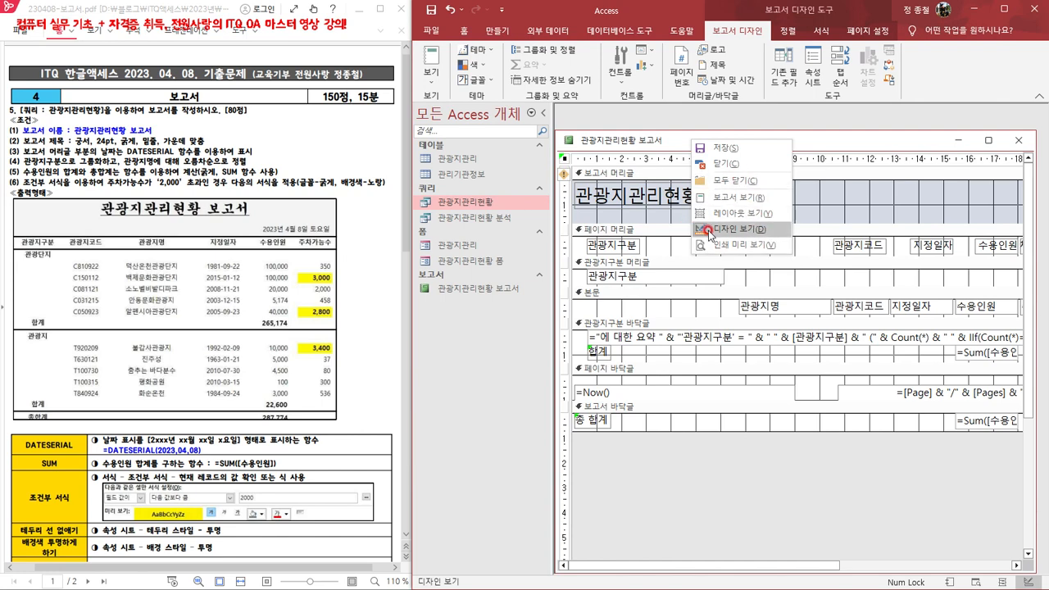
click(886, 202)
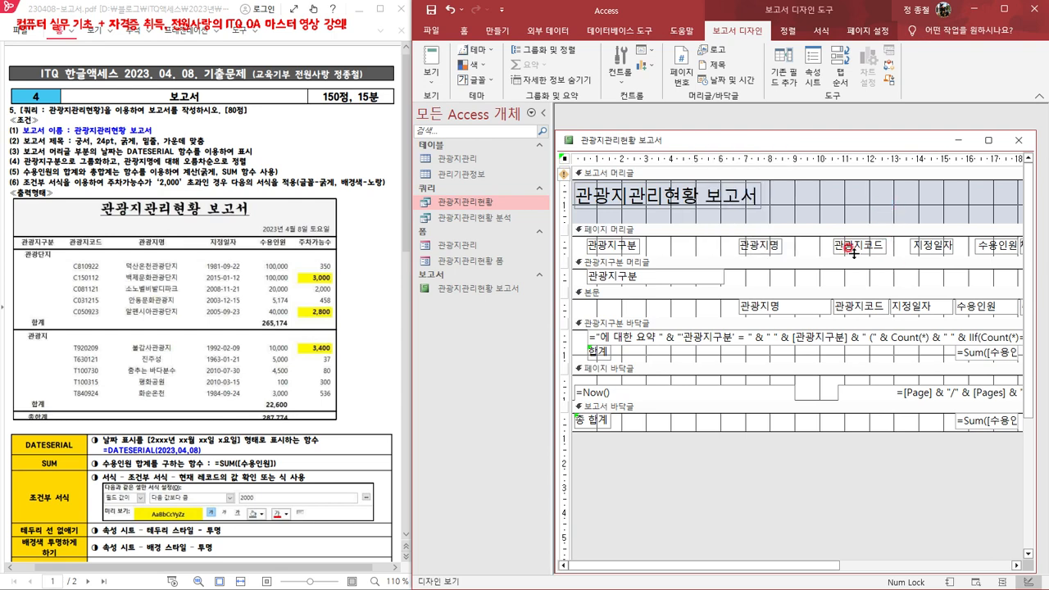
Step: Delete the summary expression text box from the 관광지구분 footer and the page-number text box from the page footer
click(738, 343)
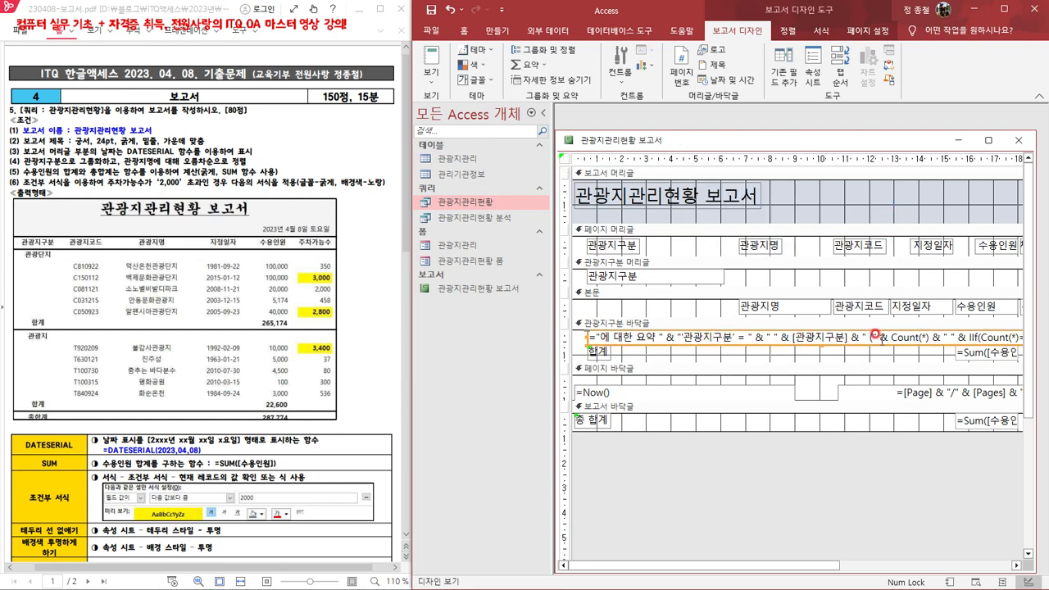
key(Delete)
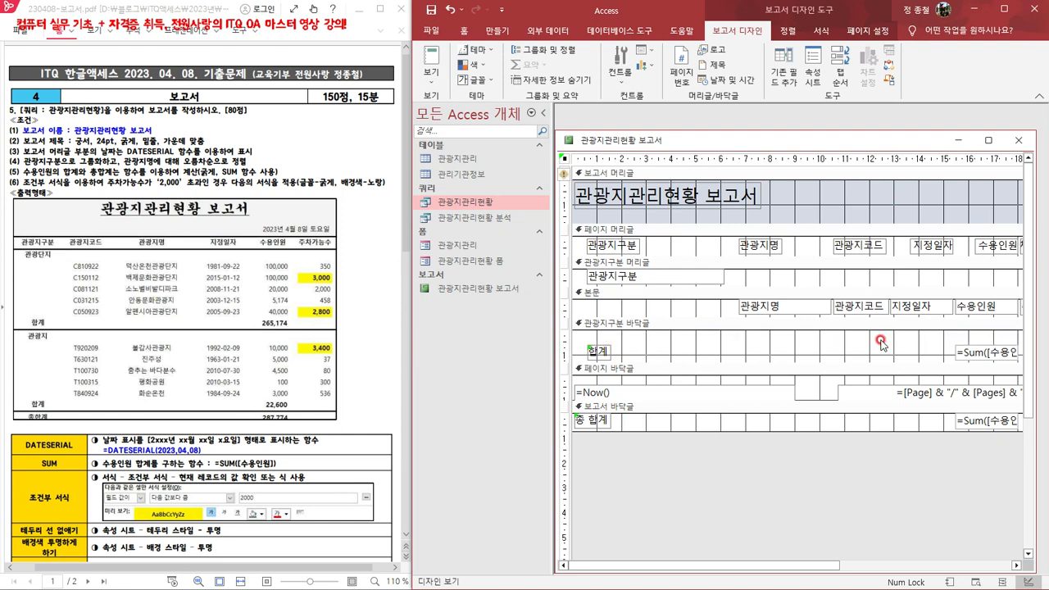
click(942, 394)
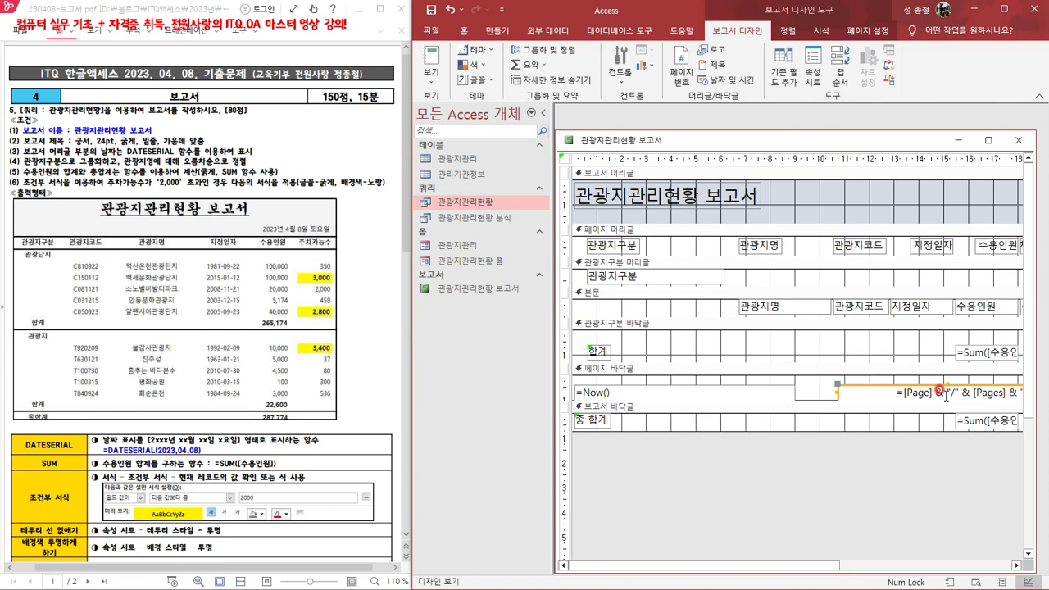
key(Delete)
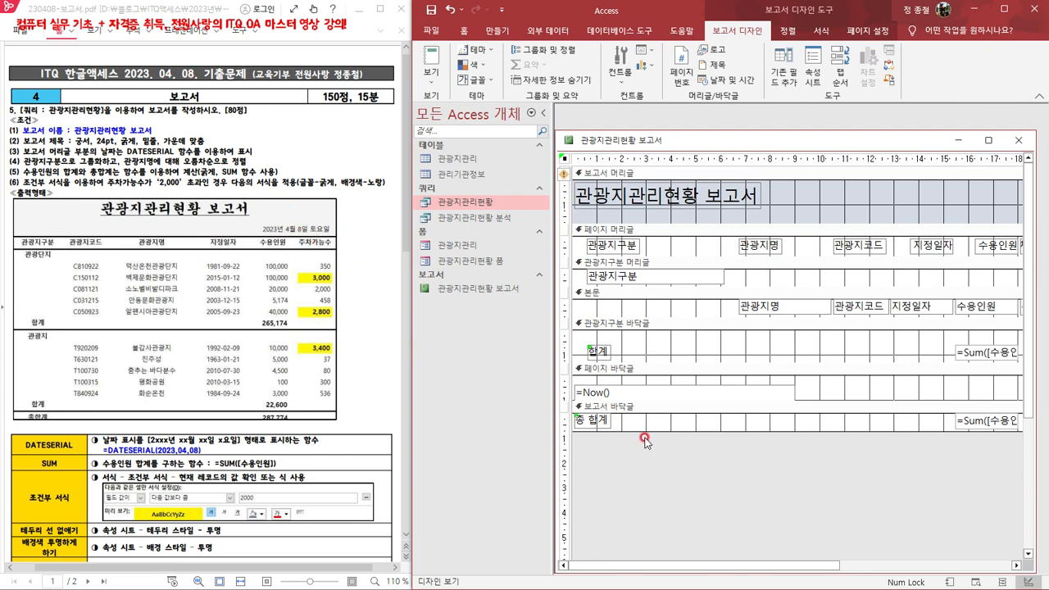
Step: Move the =Now() date box from the page footer into the report header below the title, and collapse the empty page footer
click(621, 387)
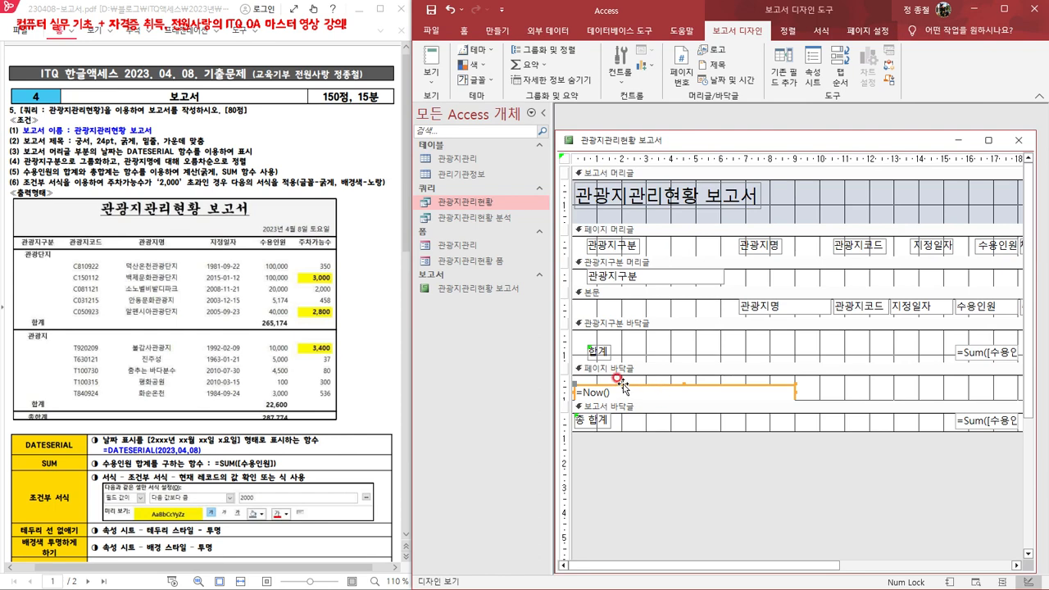
drag(622, 385, 848, 208)
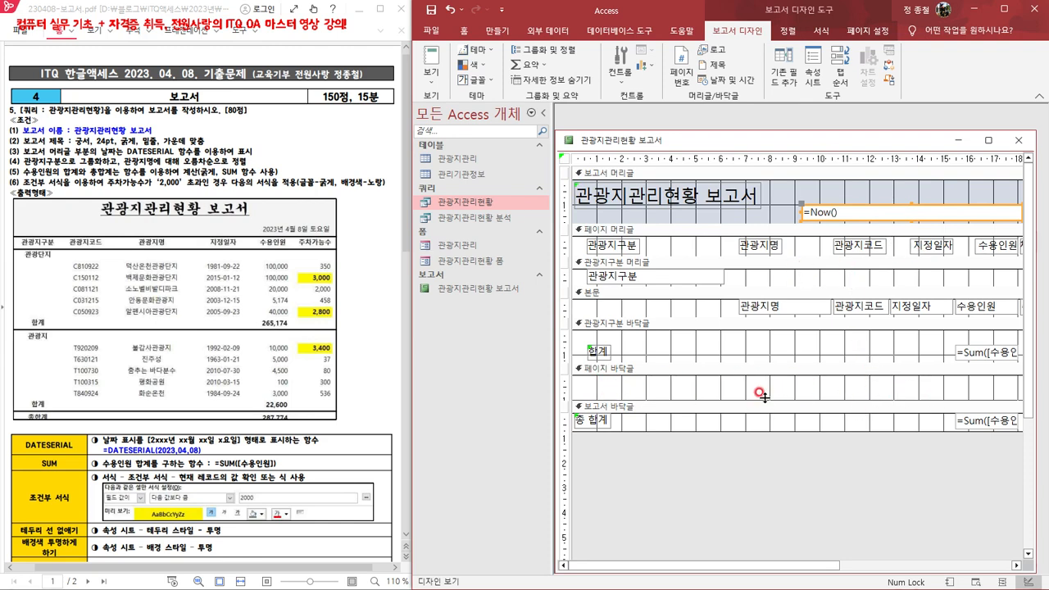
drag(762, 395, 758, 369)
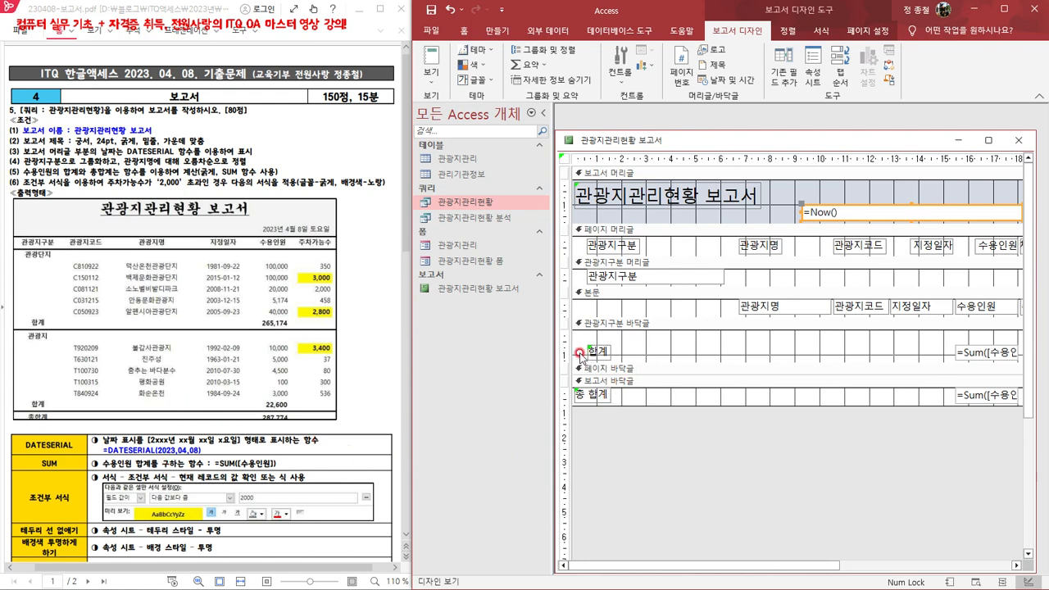
Step: Move the 합계 label and its 수용인원 sum box up to the upper edge of the 관광지구분 footer
drag(581, 354, 980, 354)
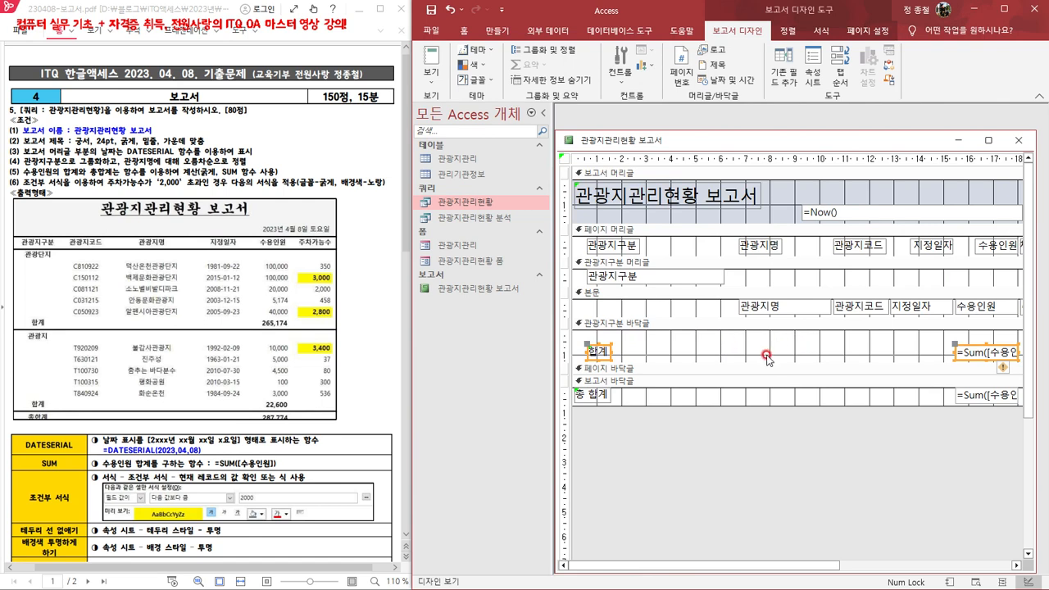
key(Up)
key(Up)
key(Up)
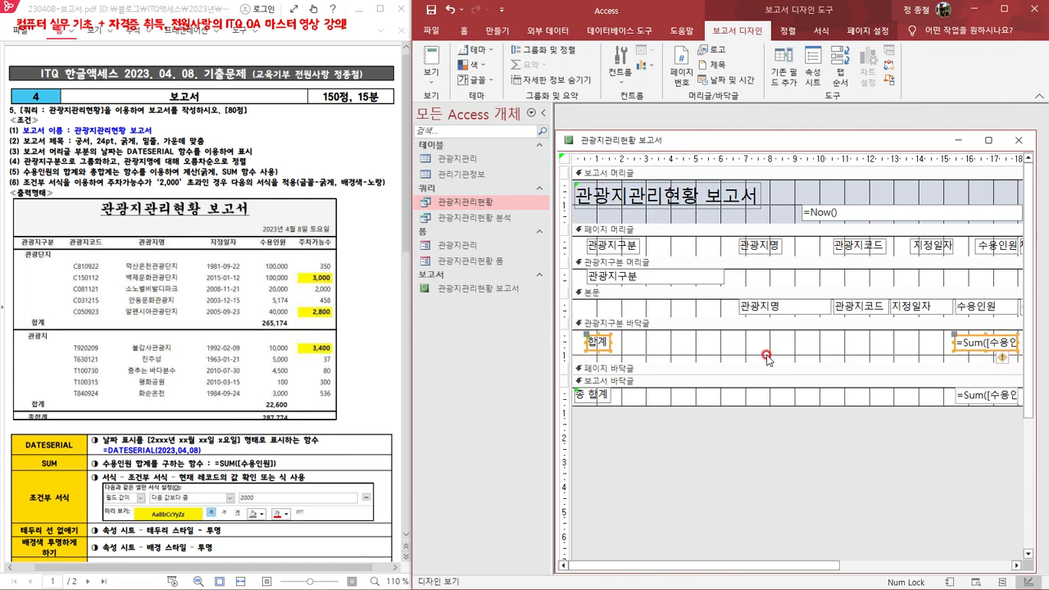
key(Up)
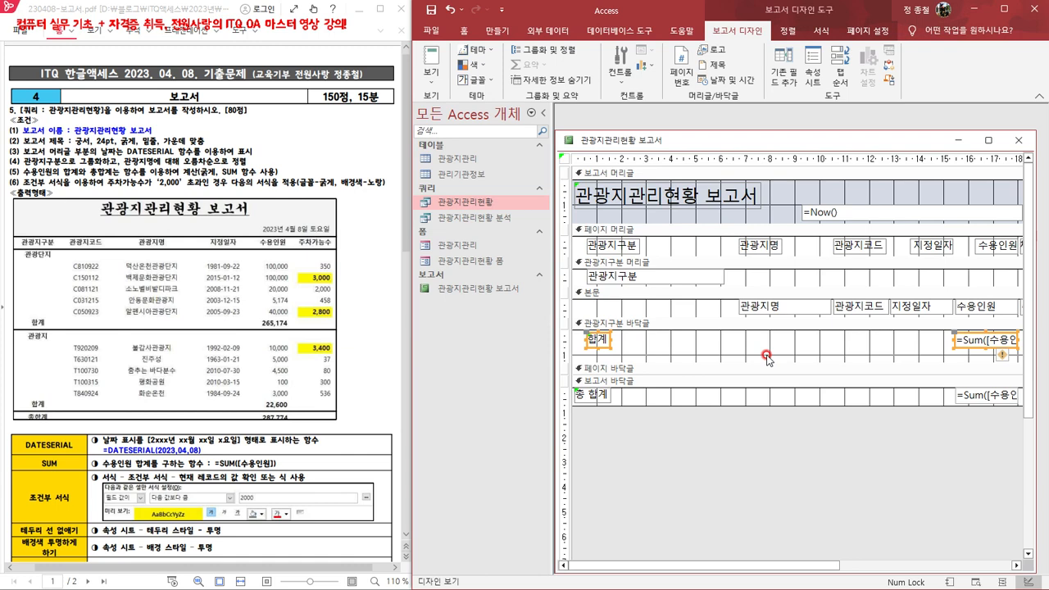
Step: Reduce the height of the 관광지구분 footer so it ends just below the 합계 row
drag(771, 363, 771, 347)
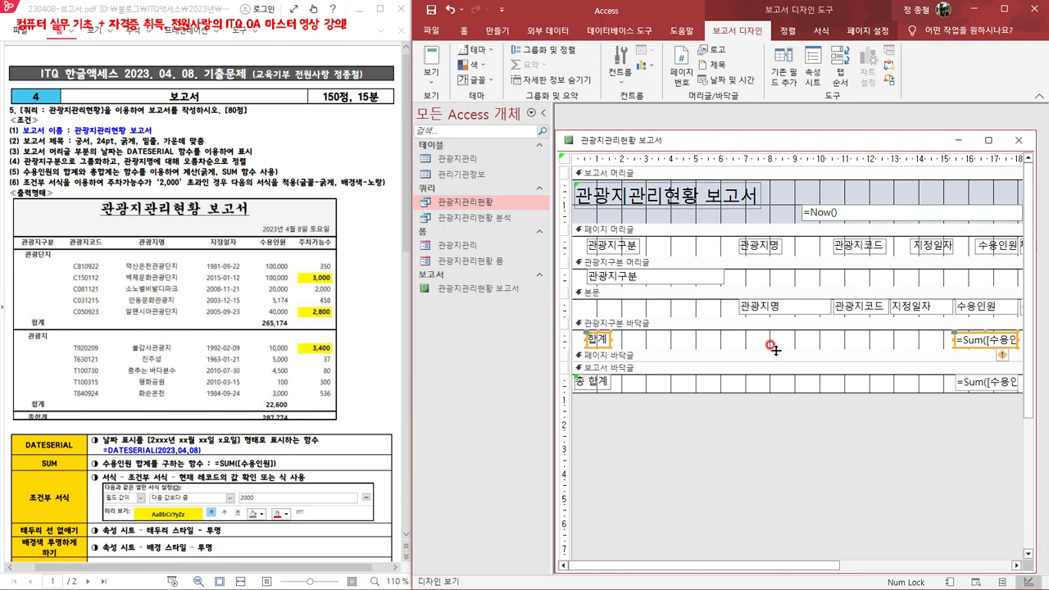
click(770, 346)
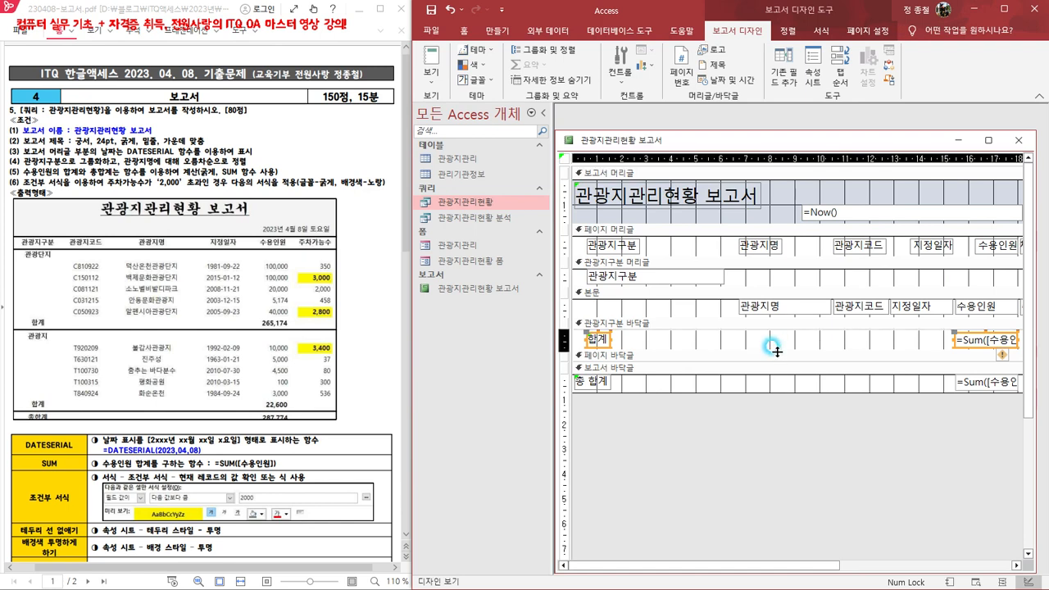
drag(774, 351, 773, 350)
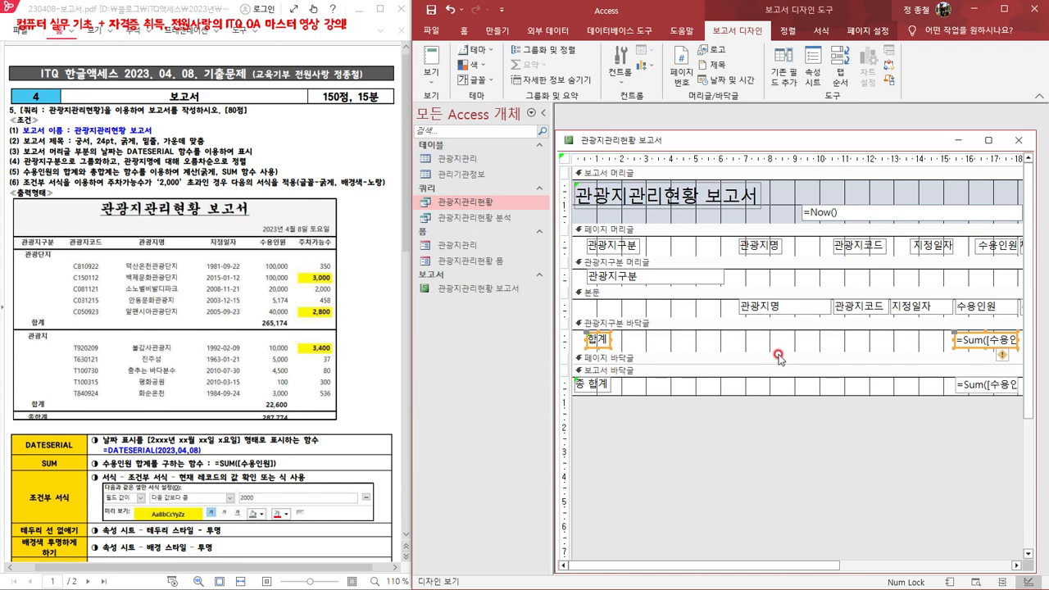
click(775, 350)
drag(777, 352, 776, 351)
click(722, 348)
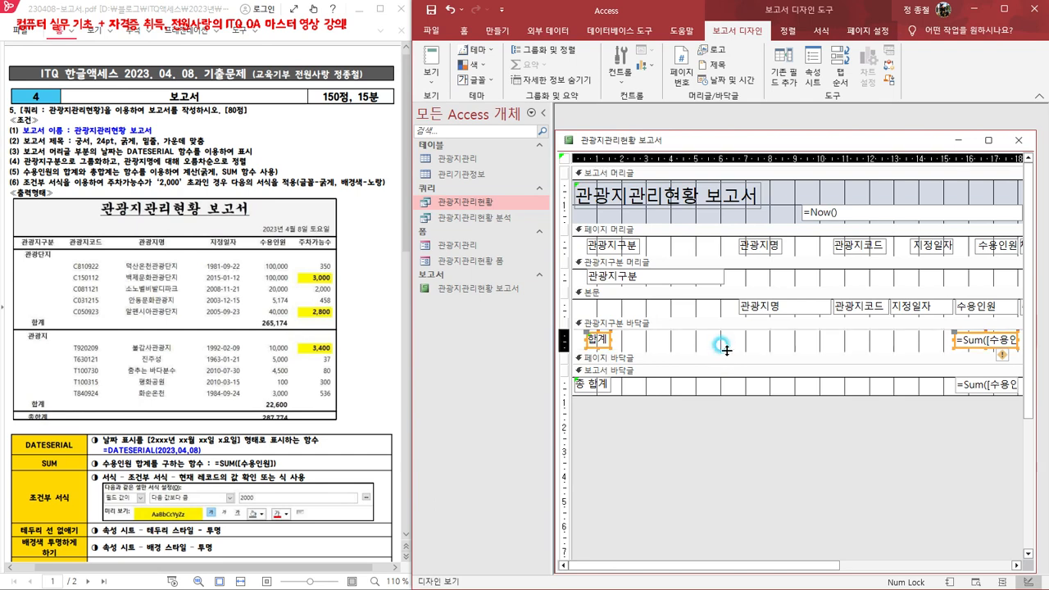
drag(724, 347, 725, 346)
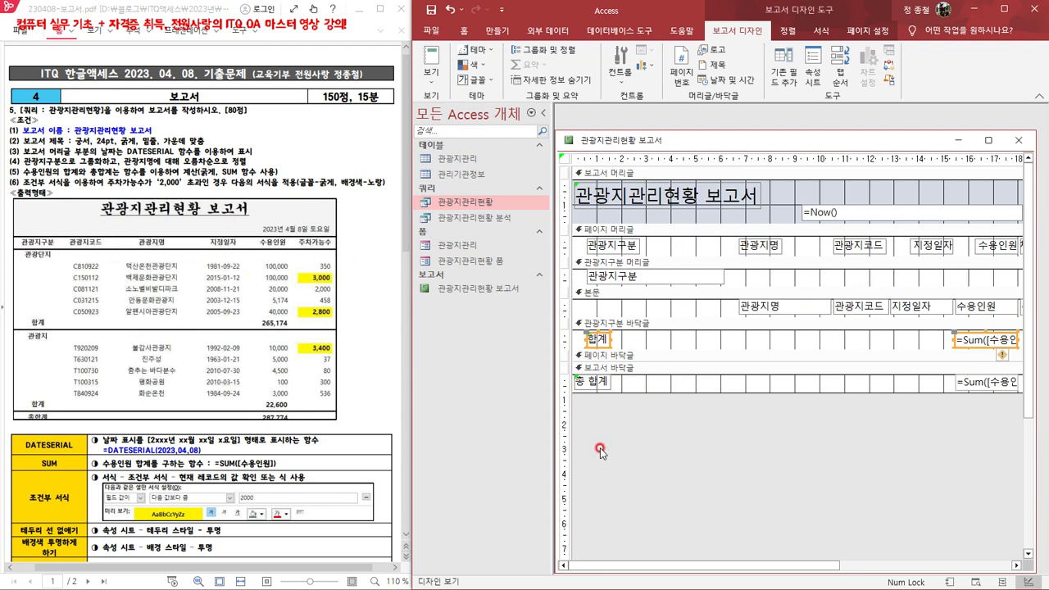
Step: Left-align the 관광지구분 label and text box with the 합계 and 총 합계 labels
drag(596, 436, 608, 232)
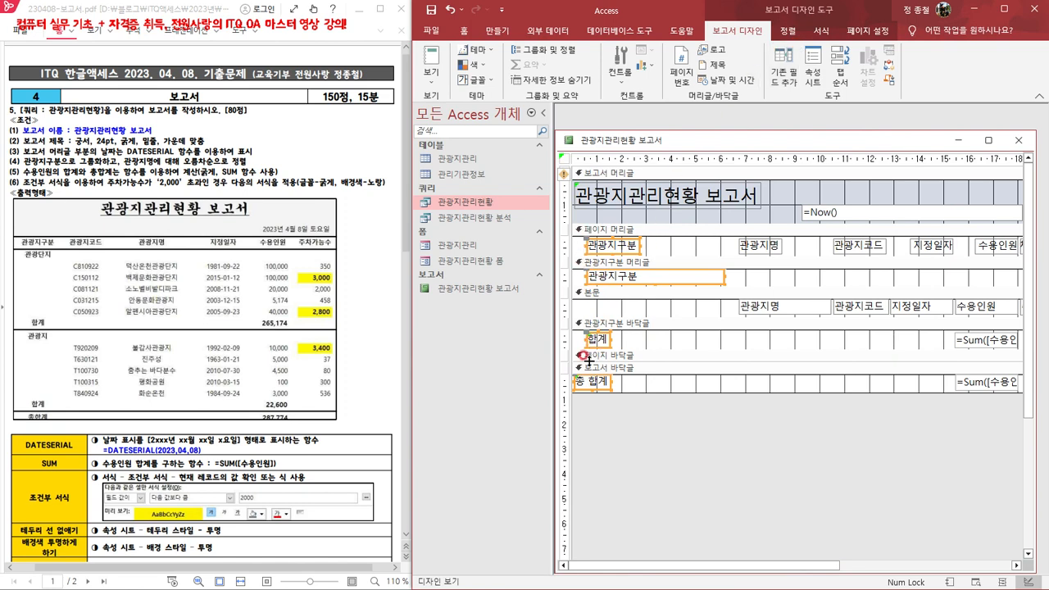
click(788, 32)
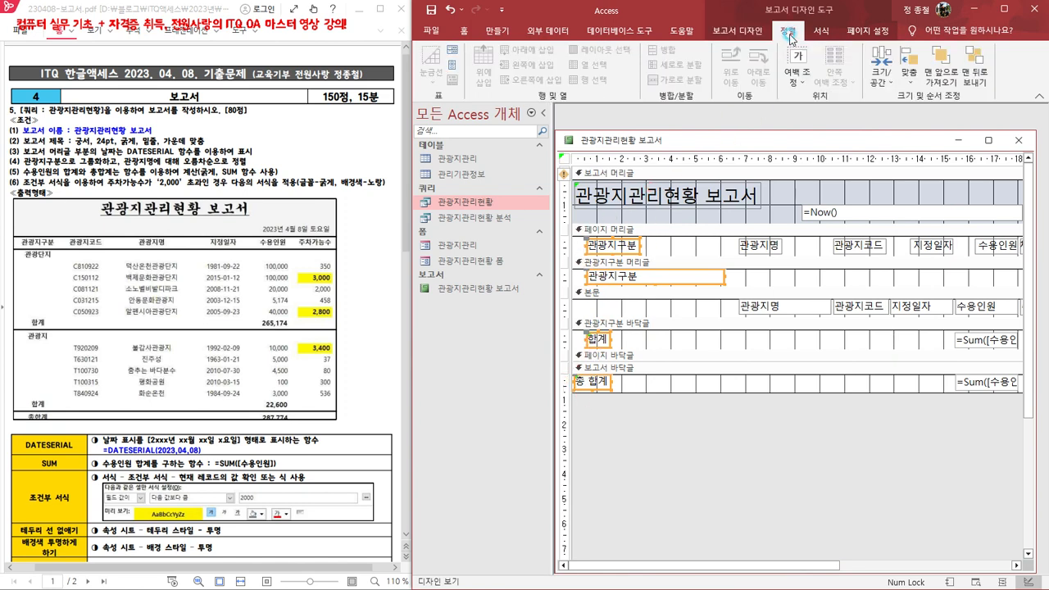
click(911, 82)
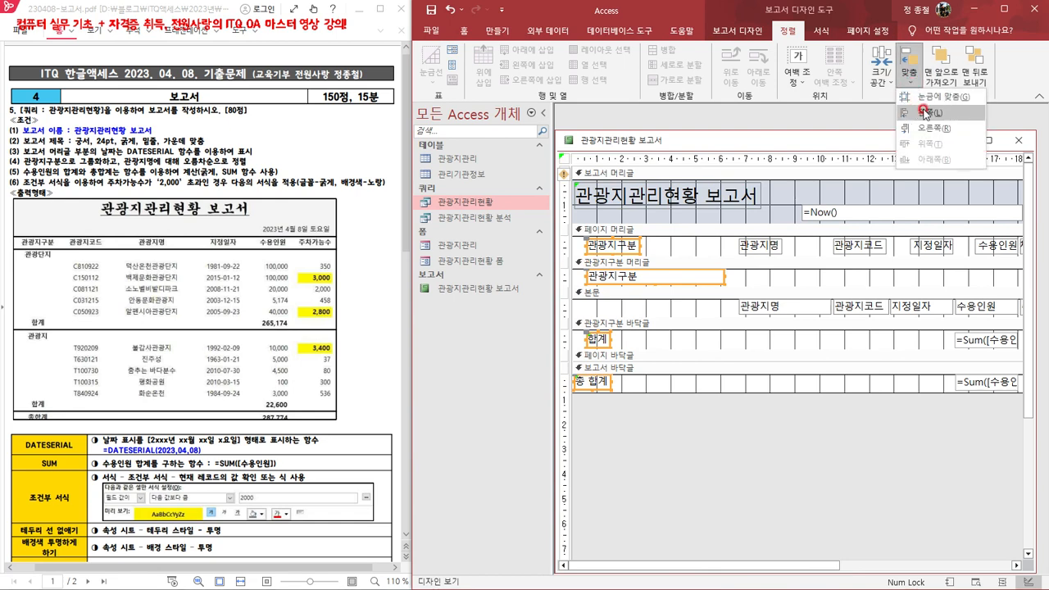
click(927, 113)
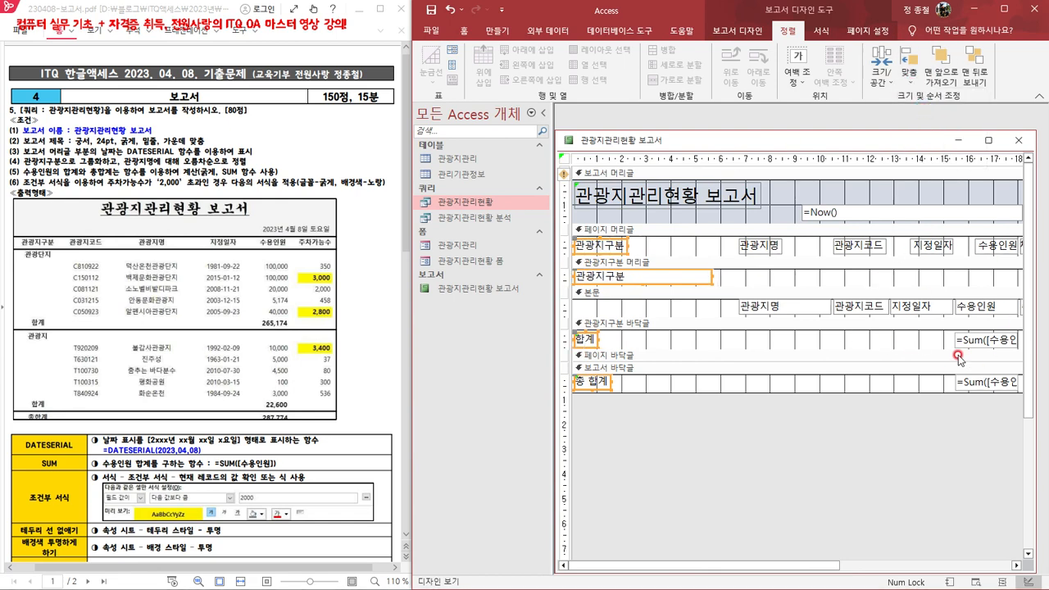
Step: Size the four aligned 관광지구분, 합계 and 총 합계 controls to the narrowest width and nudge them slightly to the right
click(889, 84)
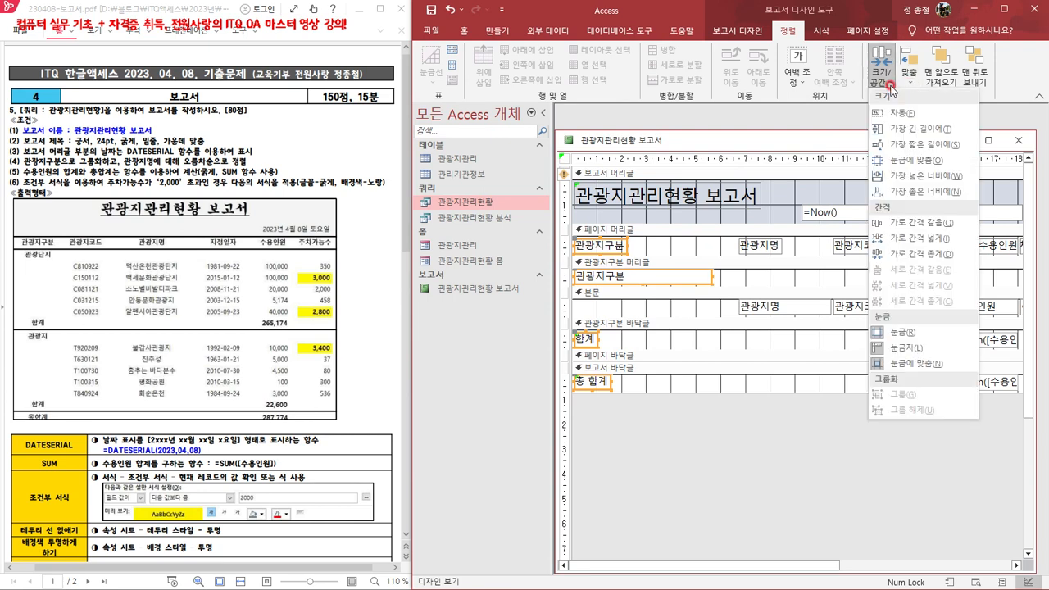
click(935, 199)
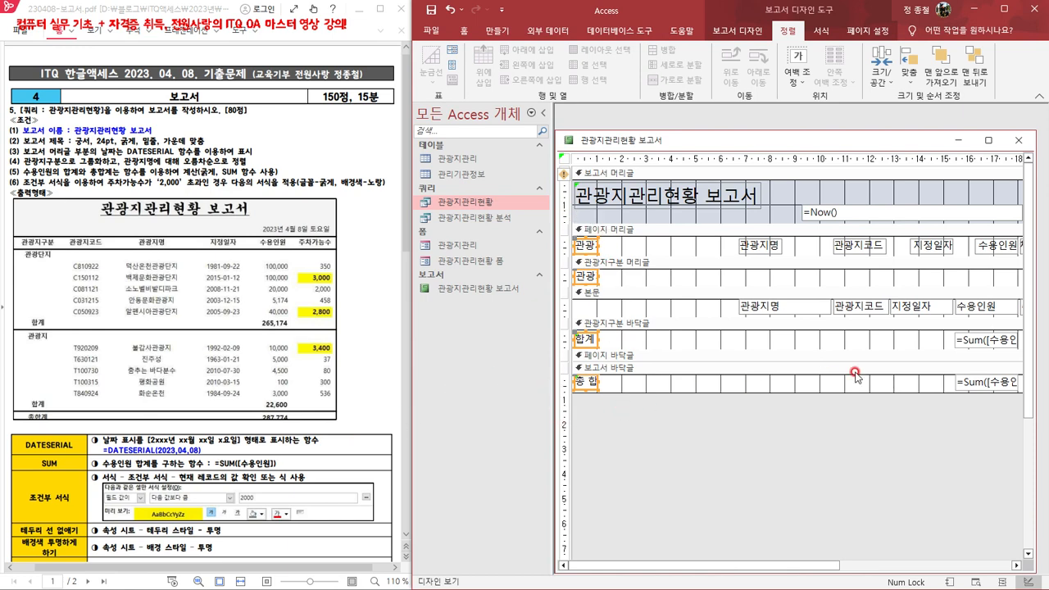
key(Right)
key(Right)
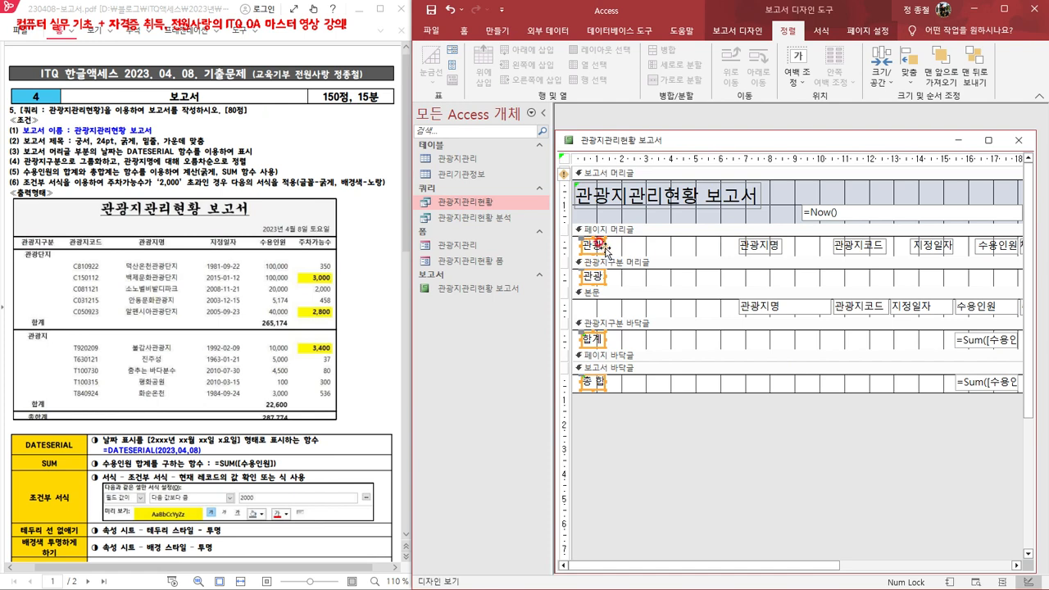
Step: Widen the four aligned 관광지구분, 합계 and 총 합계 controls together to about 2.3 cm so the full 관광지구분 text fits
drag(603, 245, 642, 253)
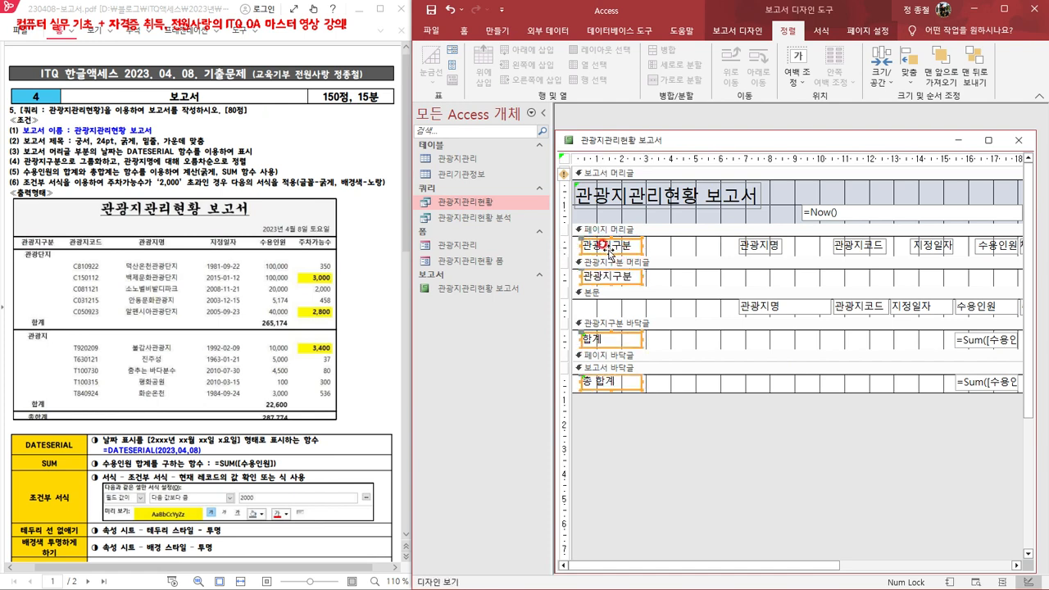
click(642, 245)
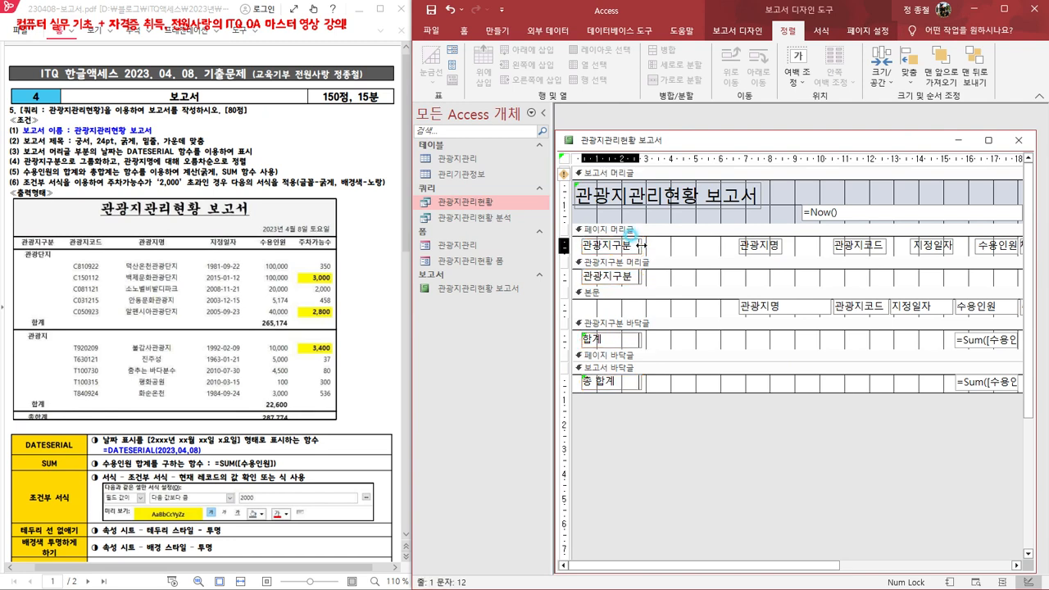
drag(640, 245, 637, 246)
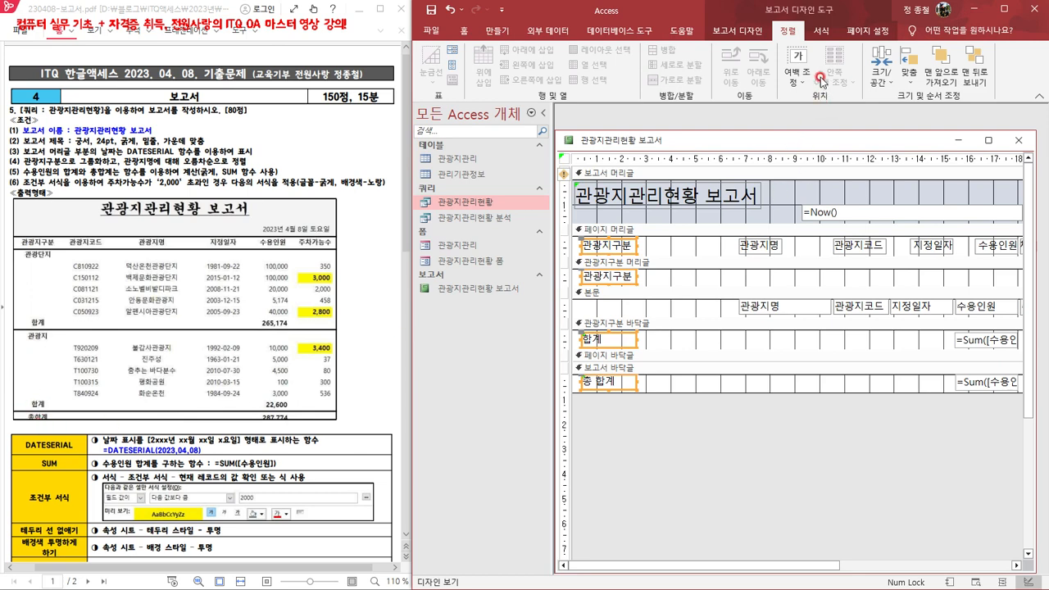
Step: Center the text of the four 관광지구분, 합계 and 총 합계 controls and make it bold
click(464, 32)
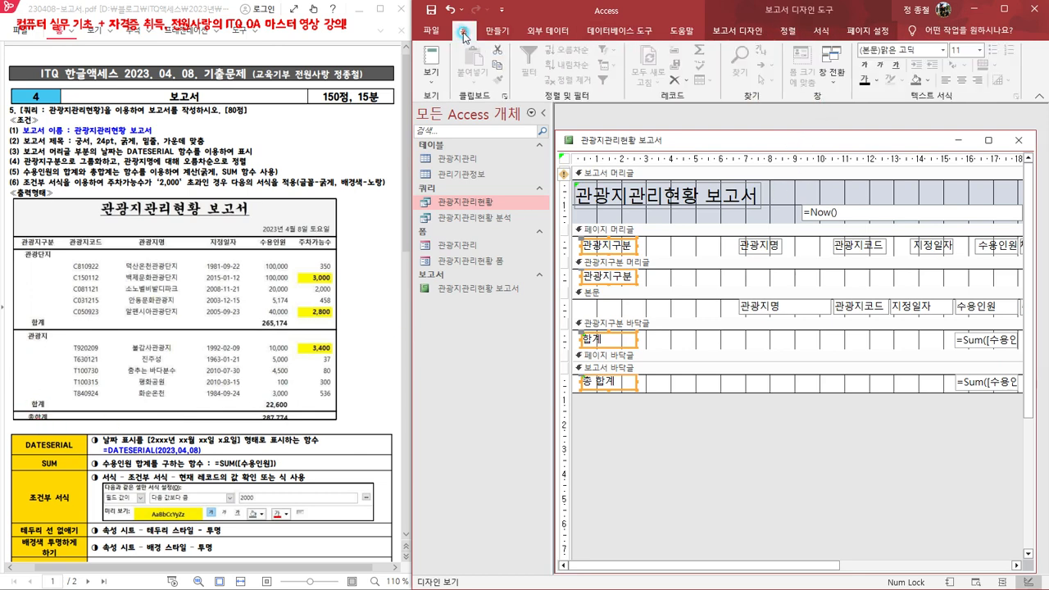
click(960, 83)
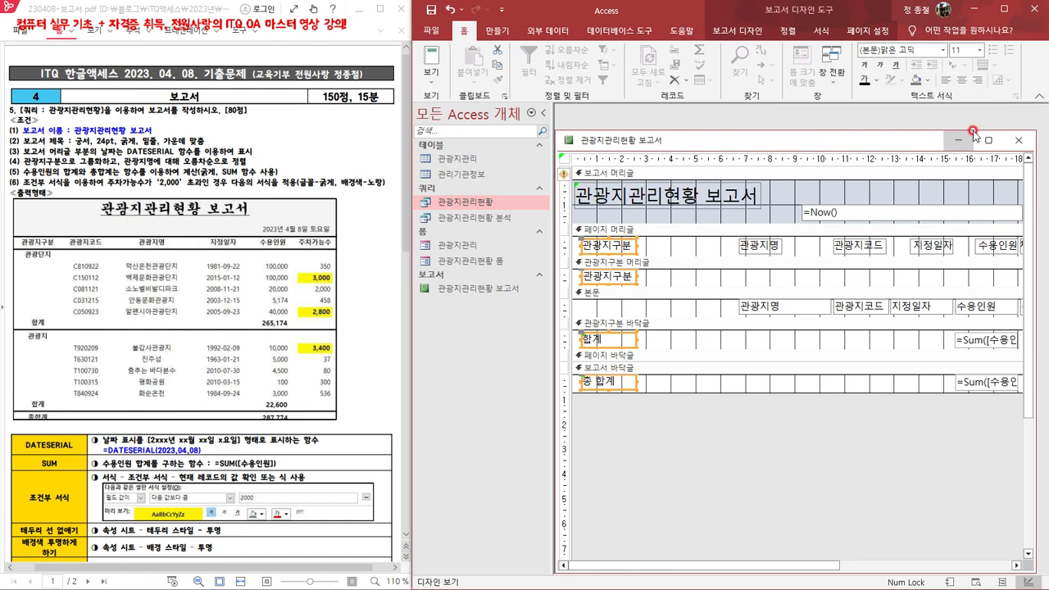
click(962, 81)
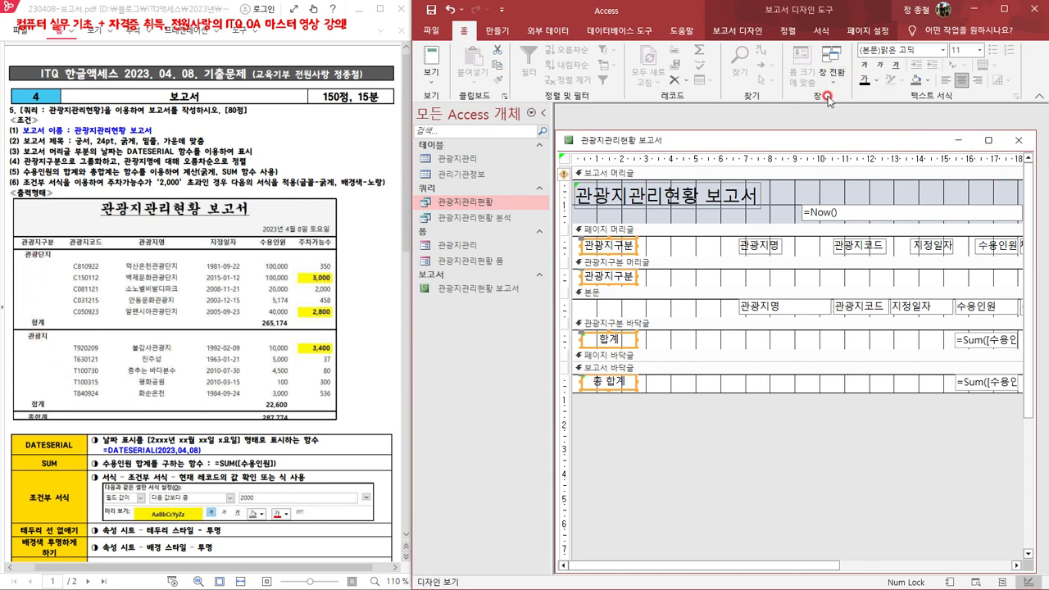
click(867, 66)
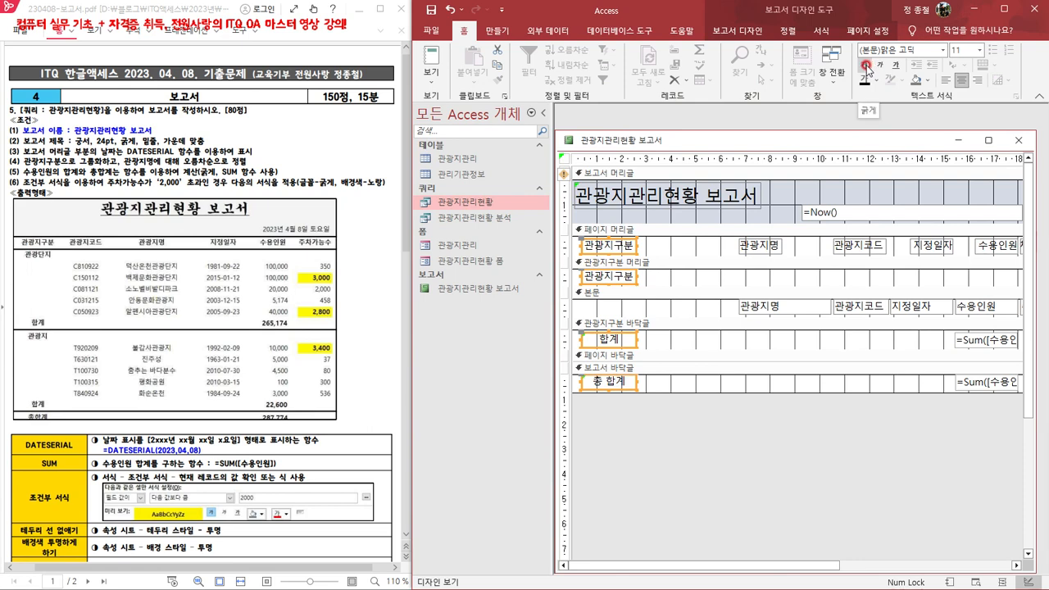
click(693, 468)
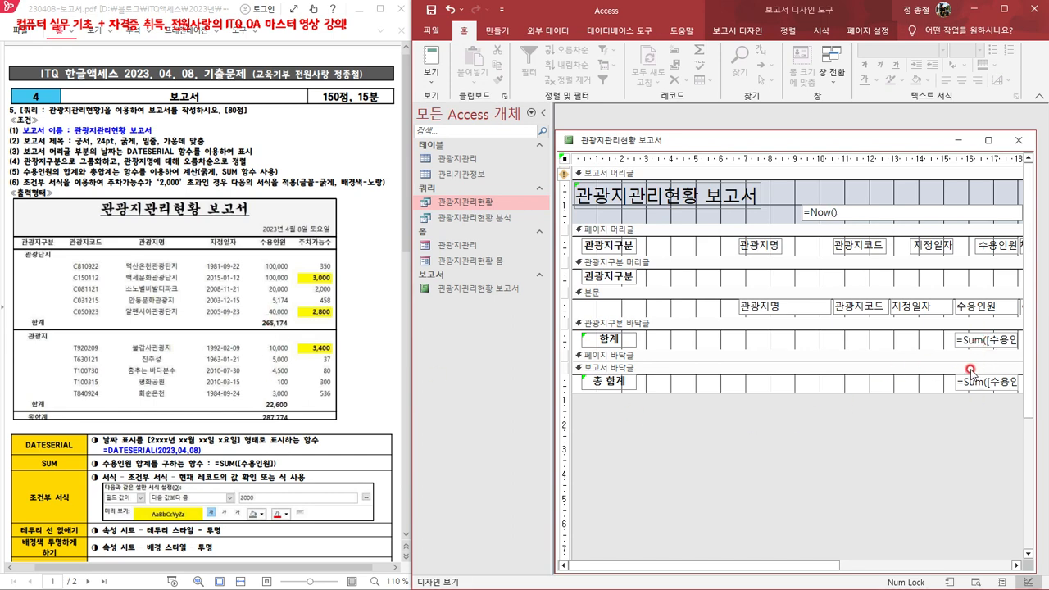
Step: Make the remaining page header labels, 관광지명 through 주차가능수, and both 수용인원 sum boxes bold
click(576, 246)
drag(576, 245, 990, 248)
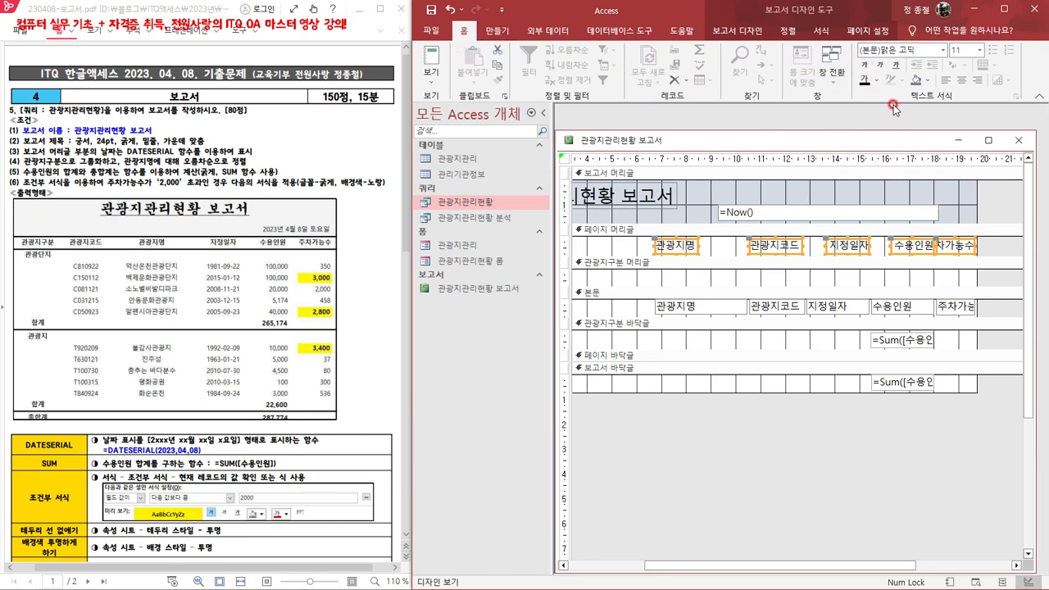
click(868, 66)
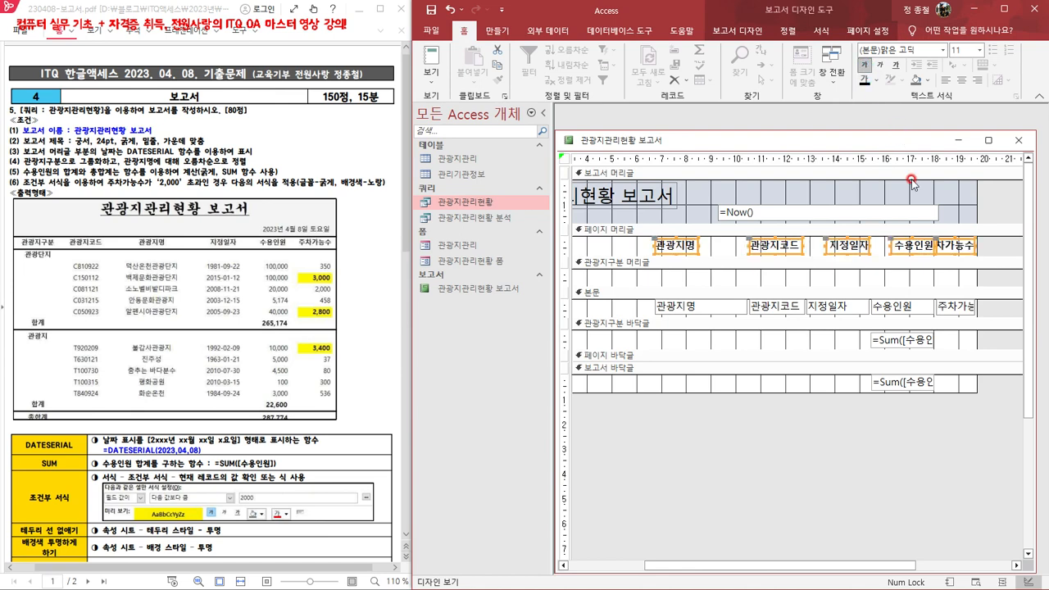
drag(892, 433, 902, 331)
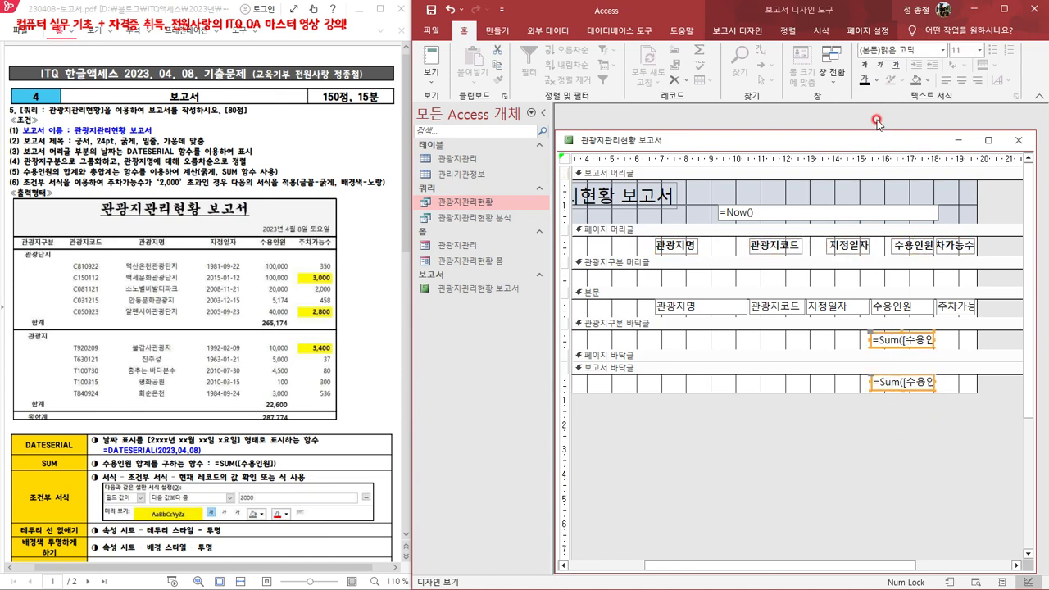
click(866, 66)
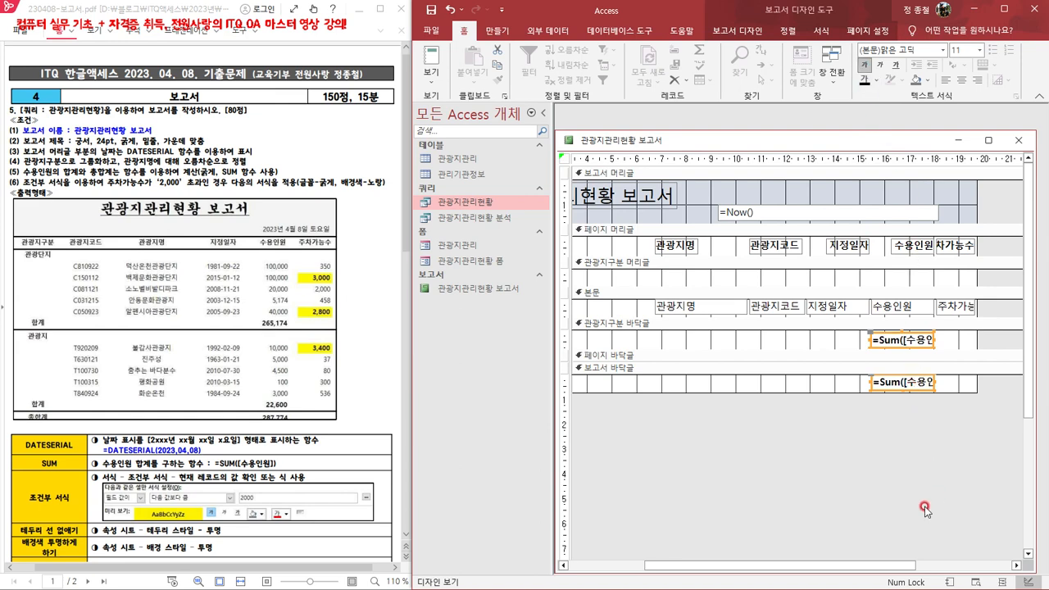
Step: Change the 총 합계 label in the report footer to 총합계
drag(896, 566, 714, 568)
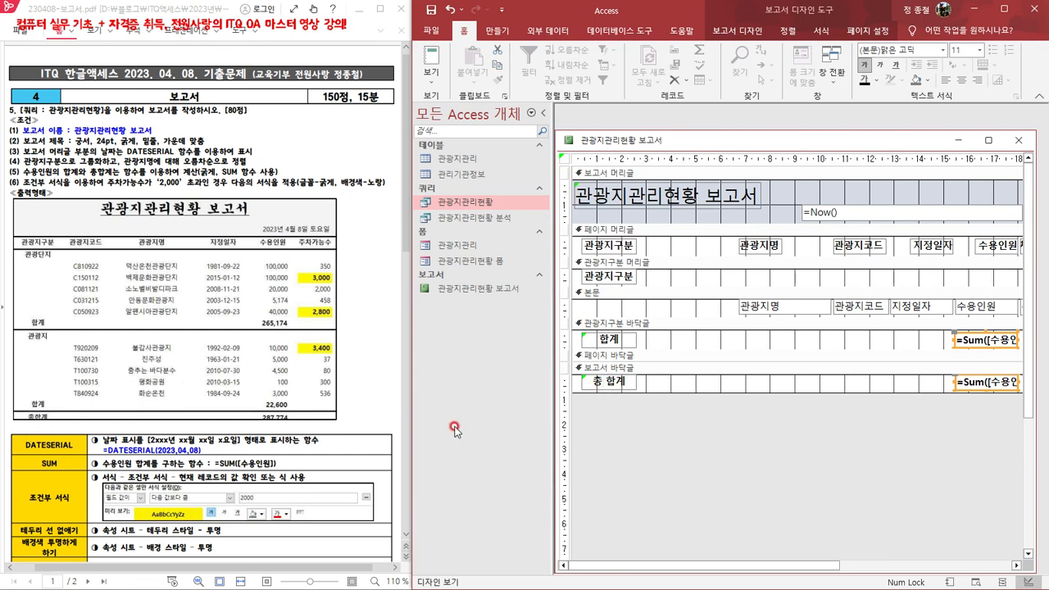
click(599, 379)
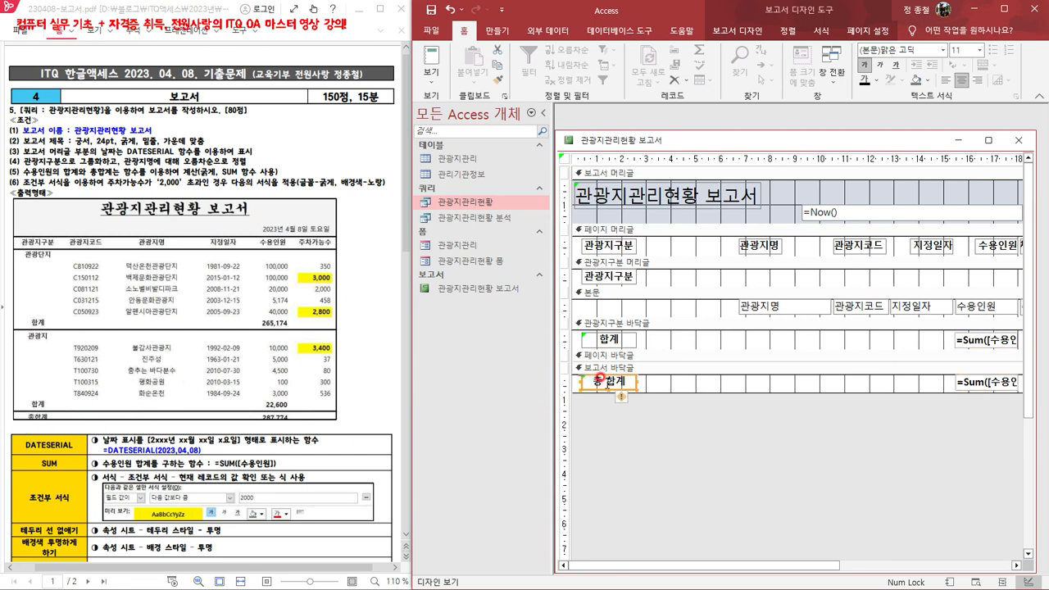
click(601, 383)
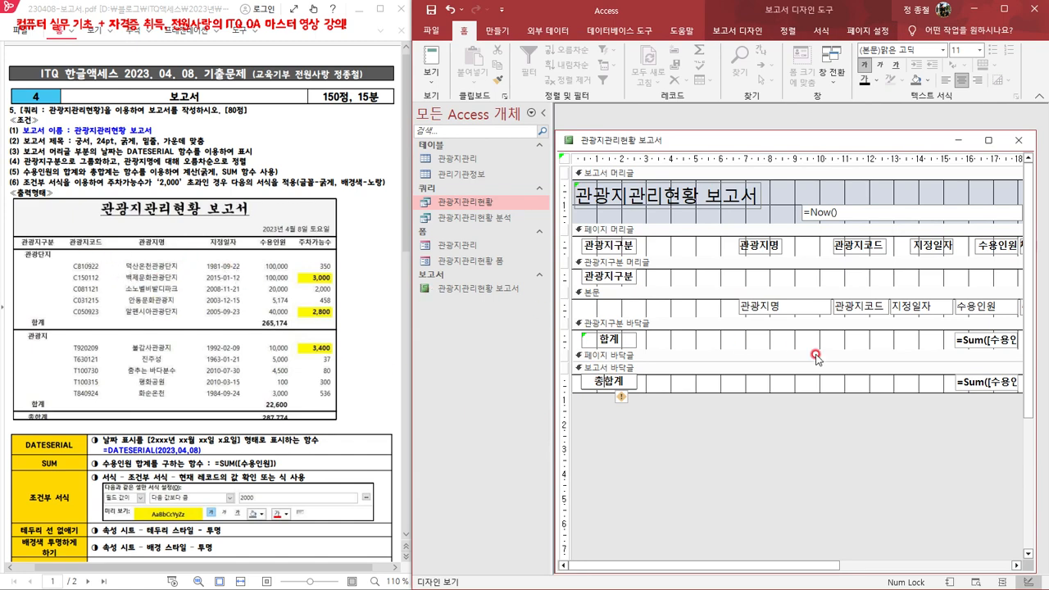
Step: Move the 관광지코드 label and its detail text box left into the gap between the 관광지구분 and 관광지명 columns
drag(849, 332, 843, 232)
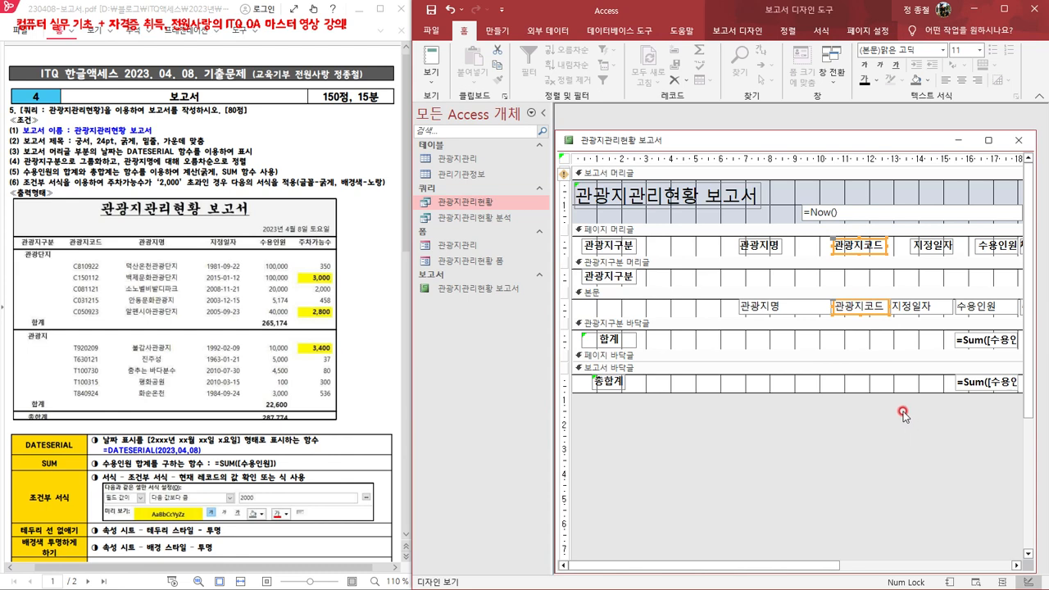
key(Left)
key(Left)
key(Left)
key(Left)
key(Left)
key(Left)
key(Left)
key(Left)
key(Left)
key(Left)
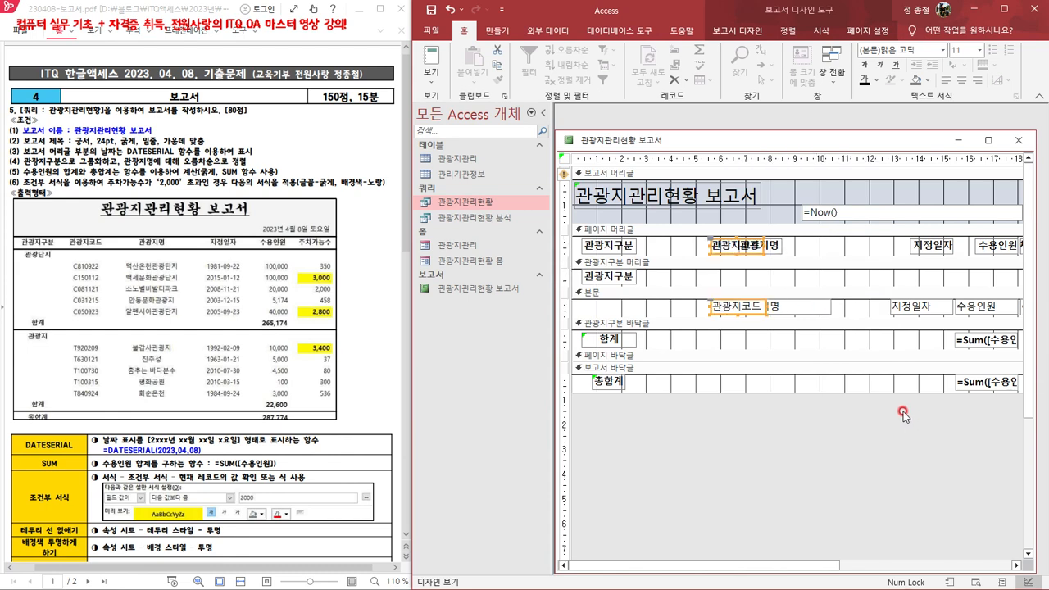
key(Left)
key(Left)
key(Left)
key(Left)
key(Left)
key(Left)
key(Left)
key(Left)
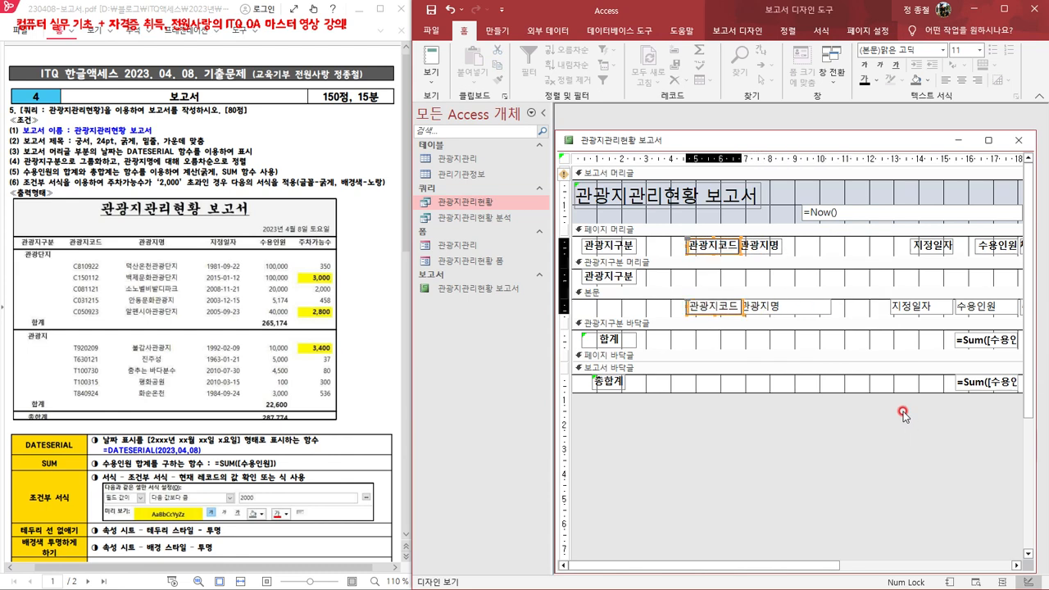
key(Left)
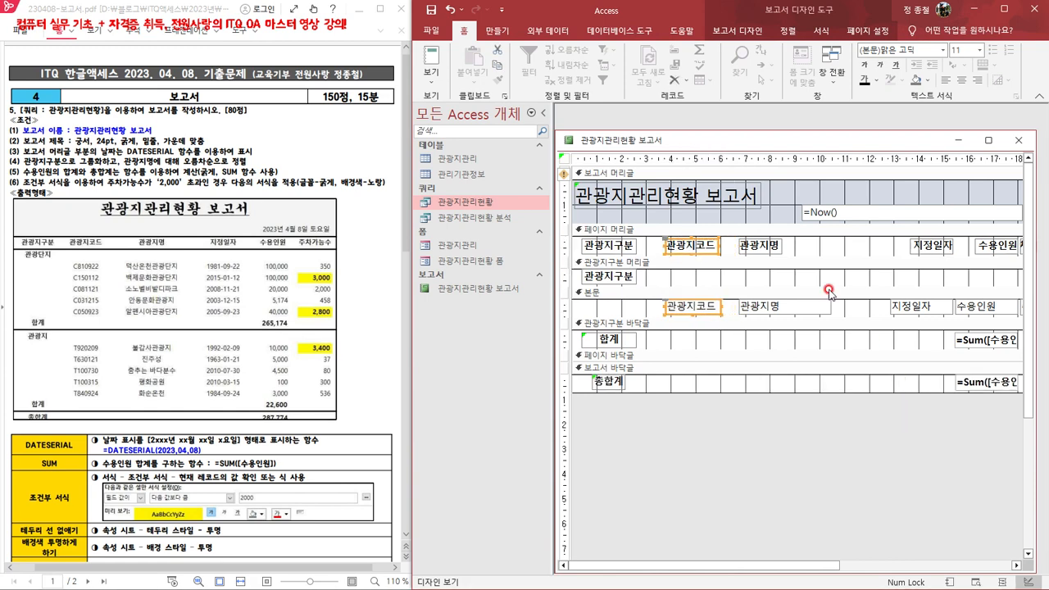
Step: Left-align the 관광지코드 label and text box with each other and size both to the narrowest width
click(789, 33)
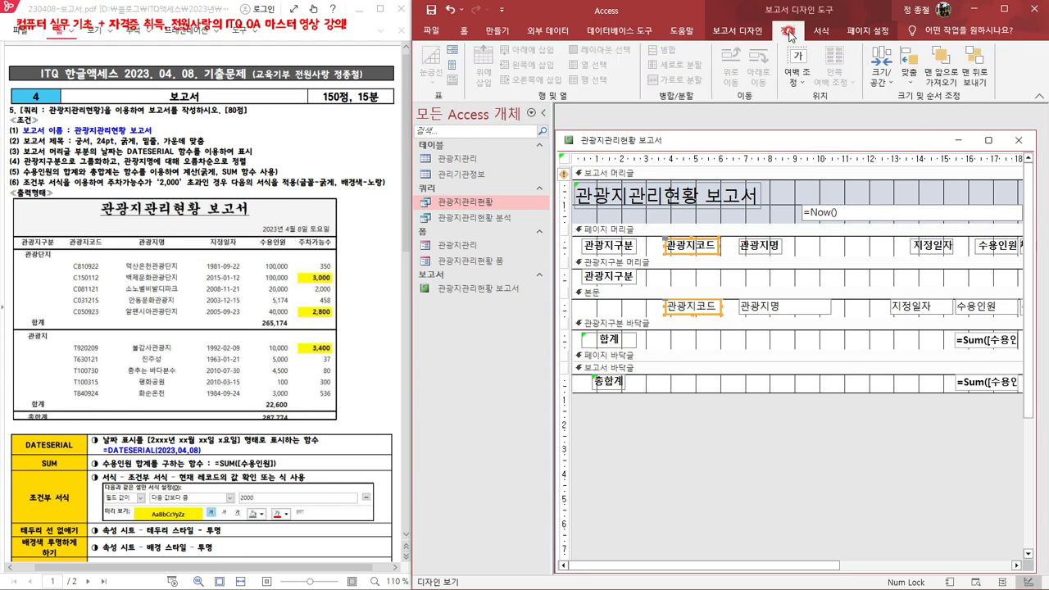
click(909, 78)
click(931, 114)
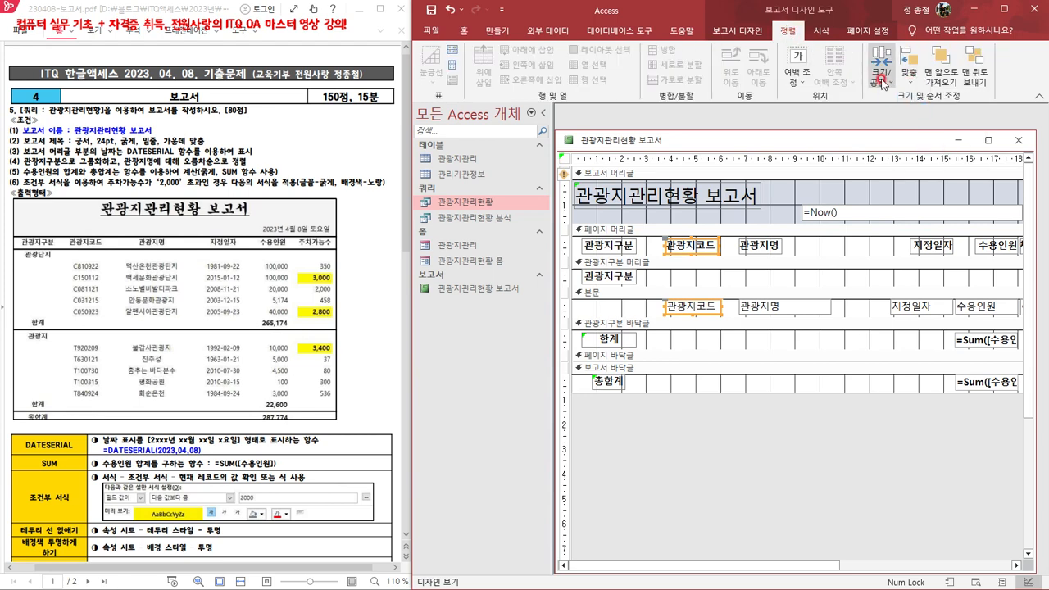
click(881, 70)
click(918, 194)
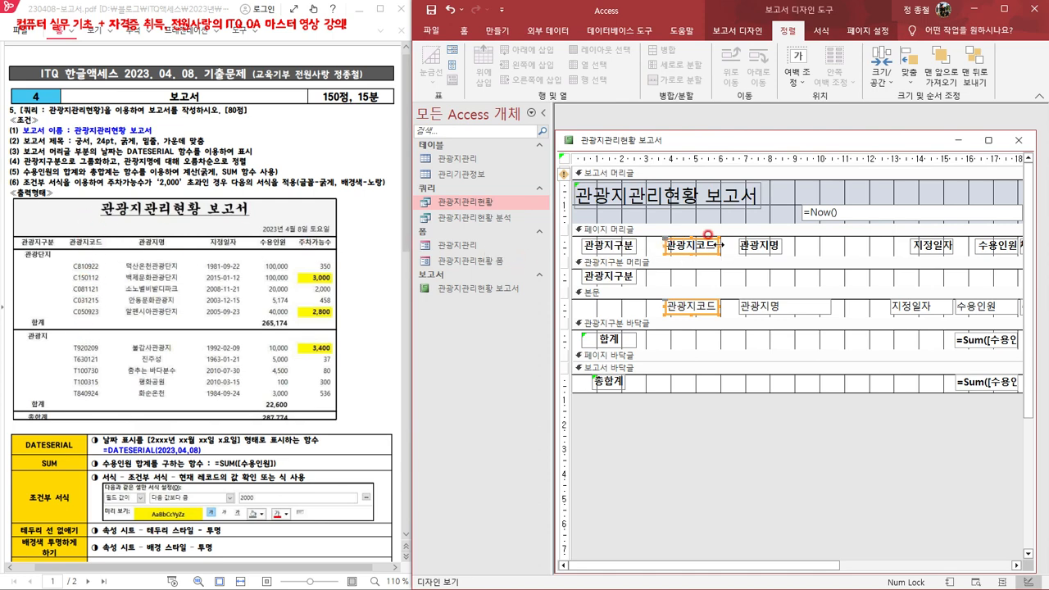
Step: Widen both 관광지코드 controls slightly and center their text
click(707, 235)
drag(719, 245, 721, 245)
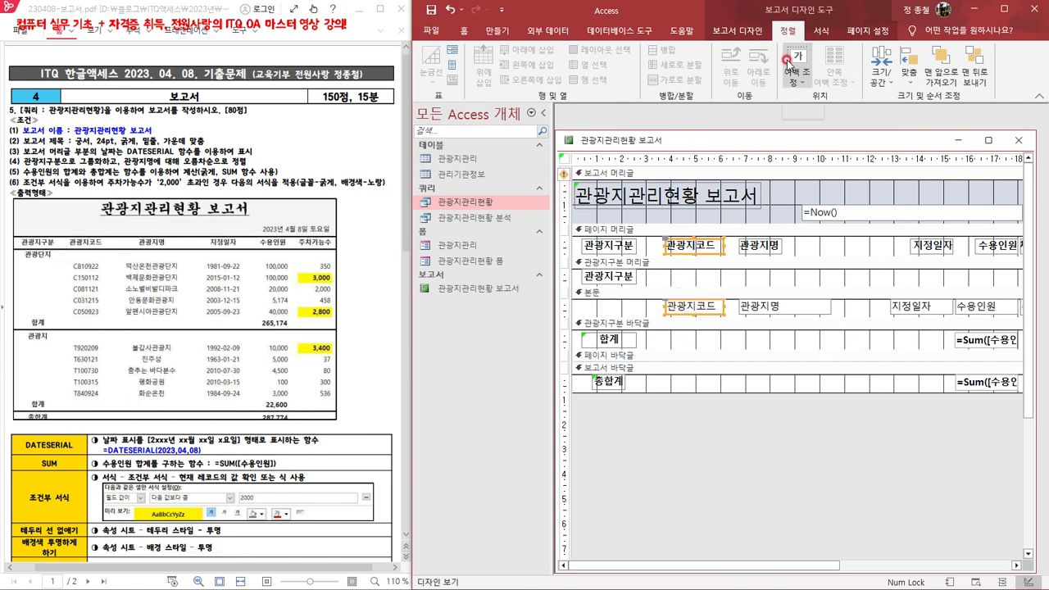
click(464, 30)
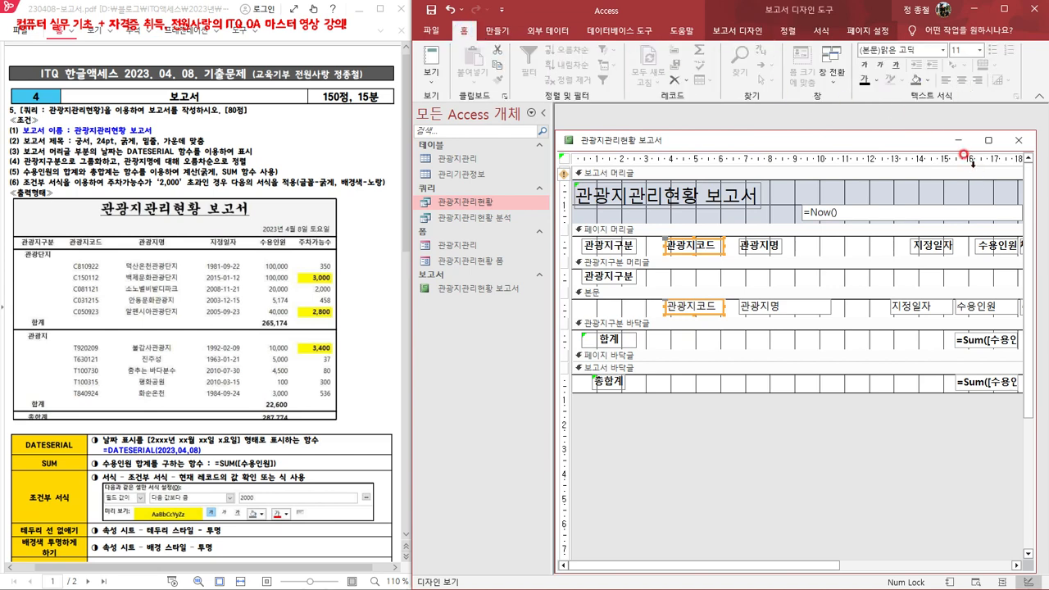
click(964, 82)
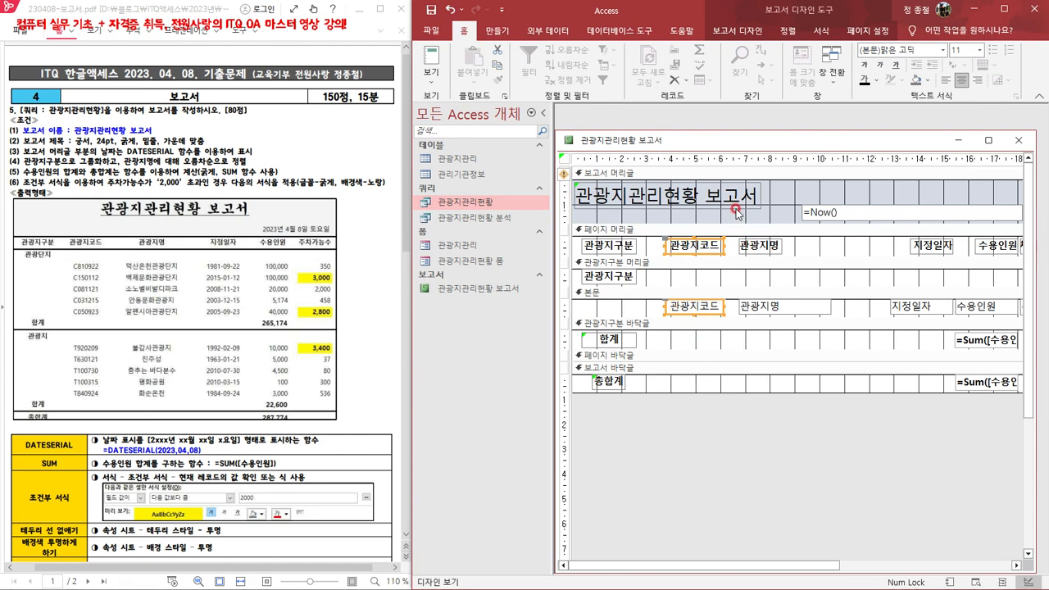
Step: Check the column layout in Report view and return to Design view
right_click(714, 141)
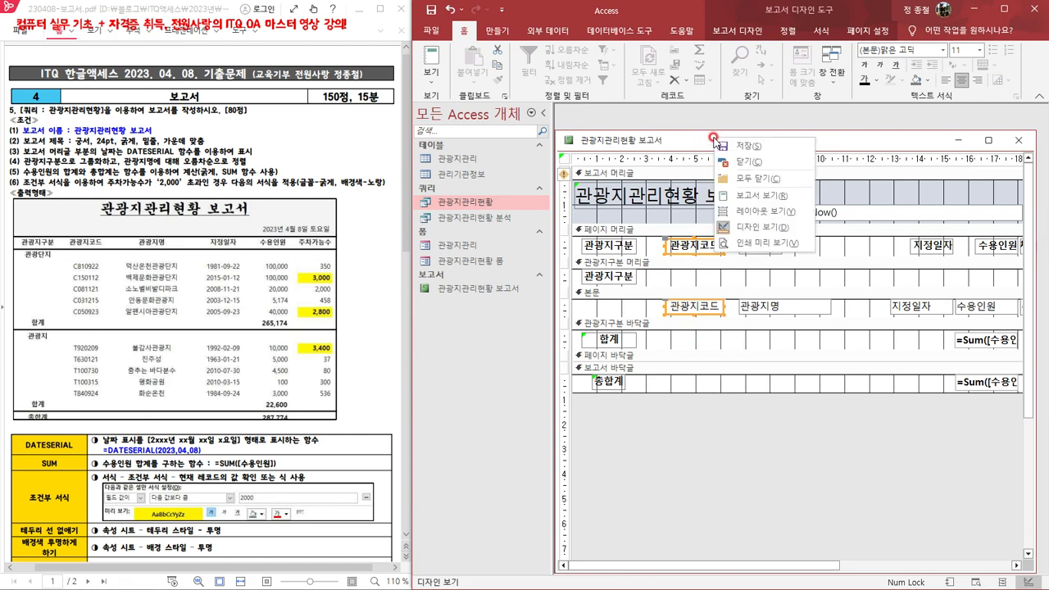
click(747, 187)
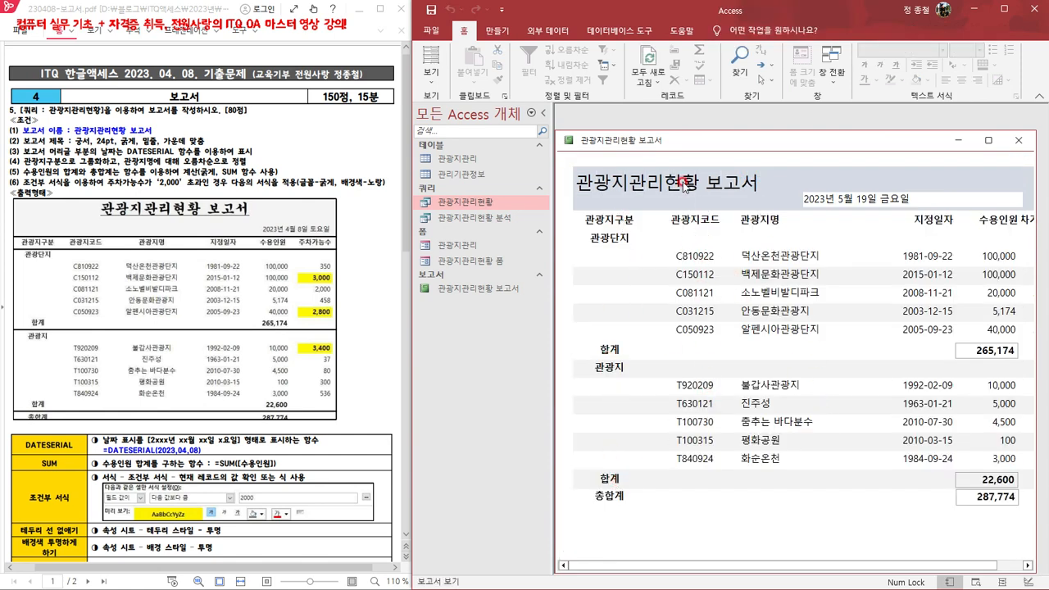
right_click(689, 142)
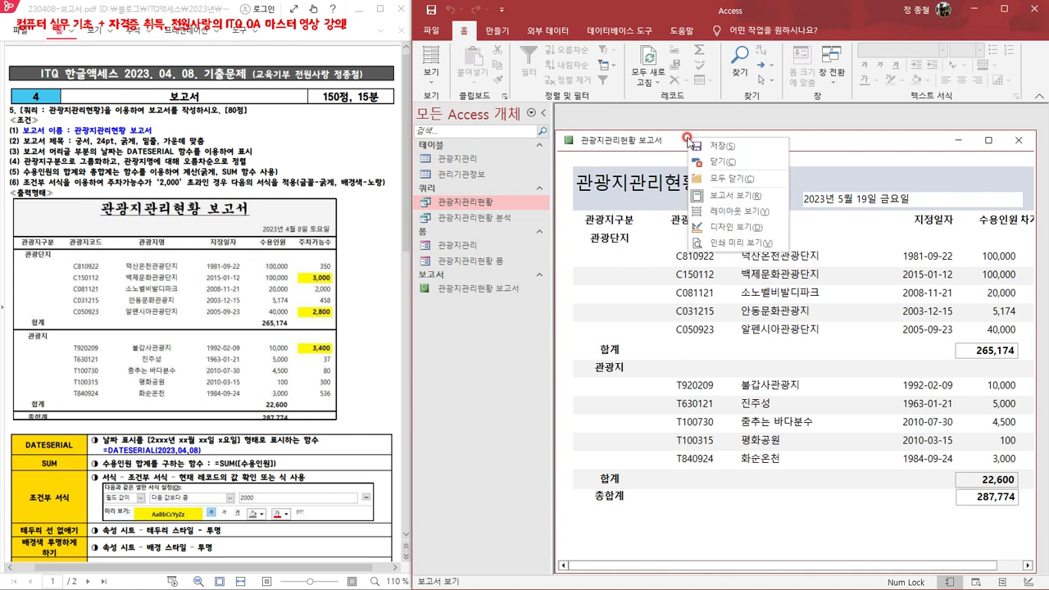
click(756, 230)
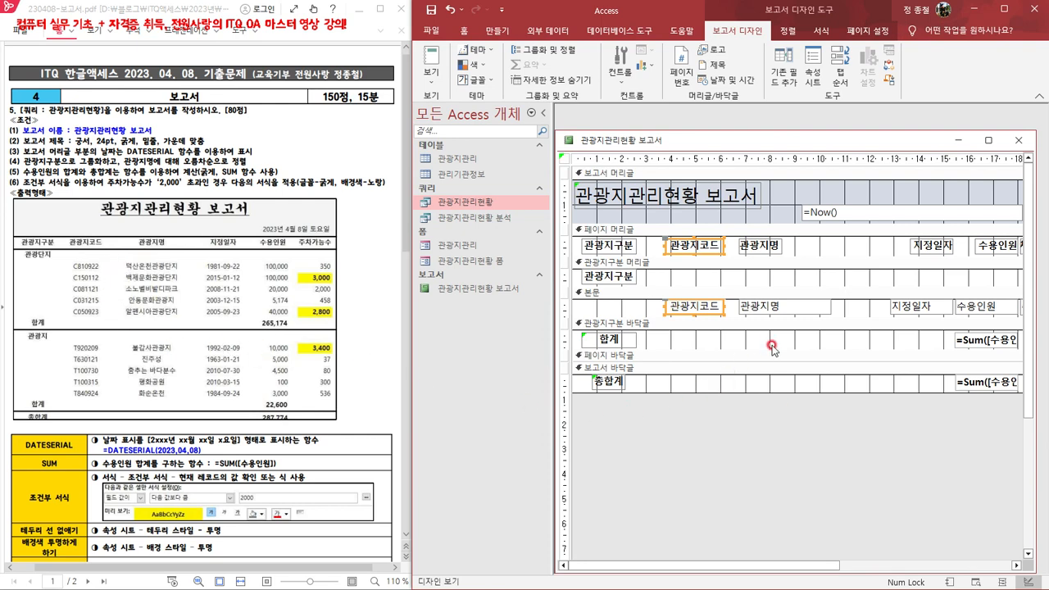
Step: Left-align the 관광지명 label and text box, match their widths to the narrowest, and widen both to about 3 cm
drag(765, 346, 750, 223)
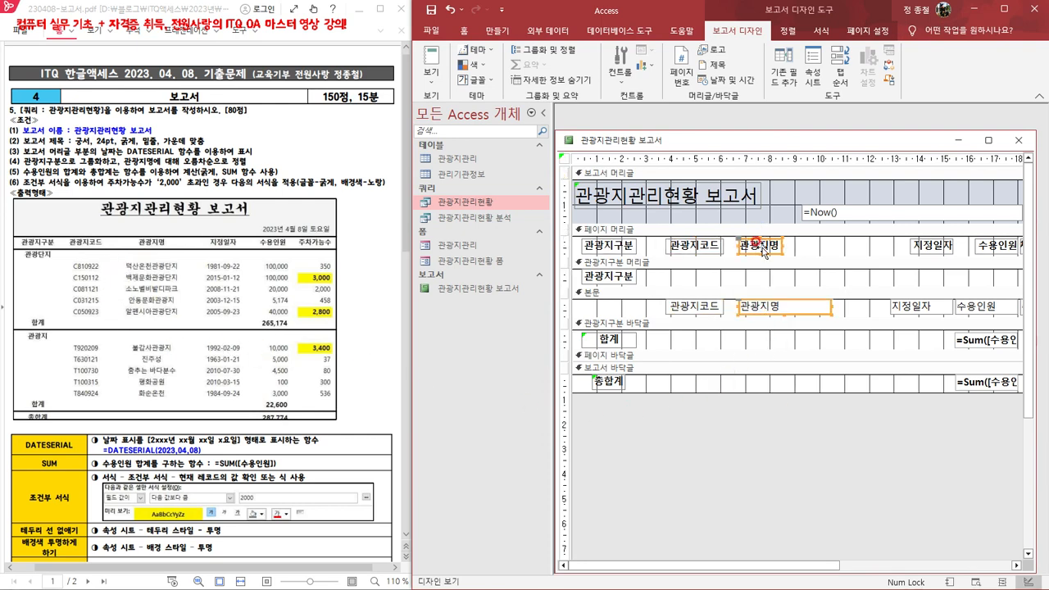
click(789, 30)
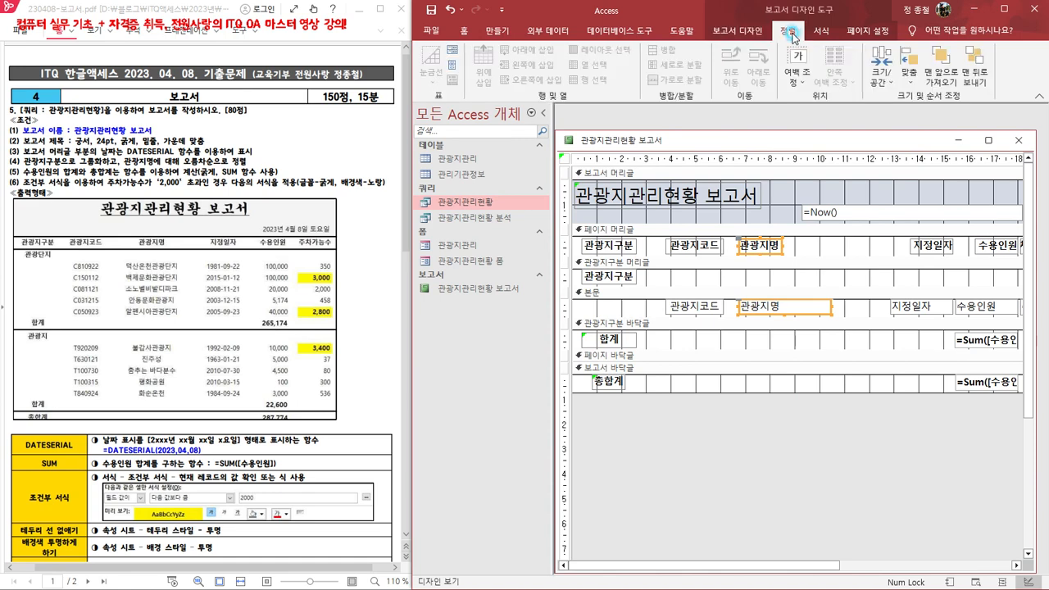
click(910, 74)
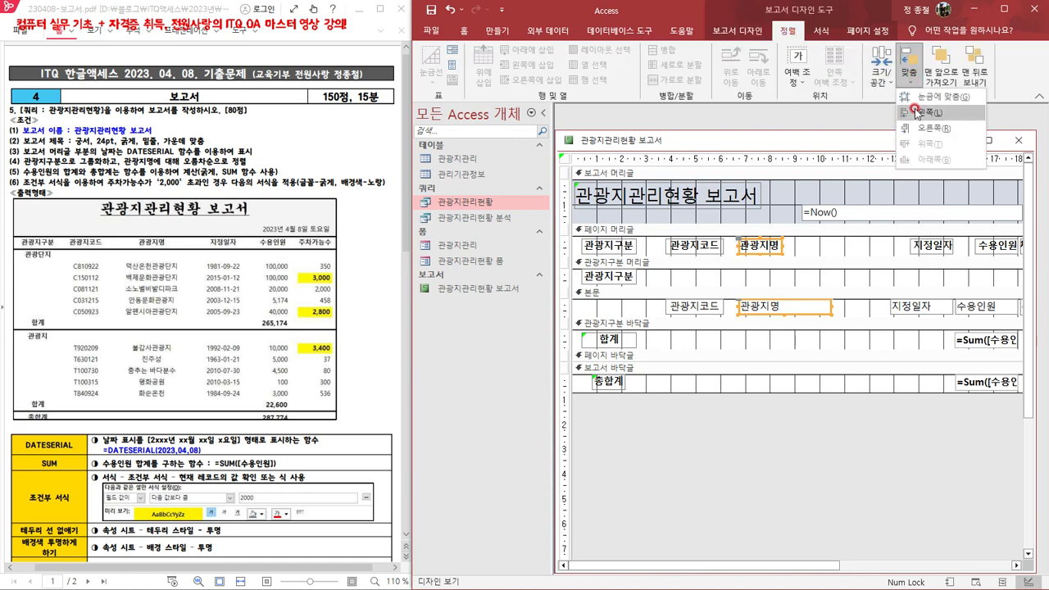
click(916, 110)
click(881, 72)
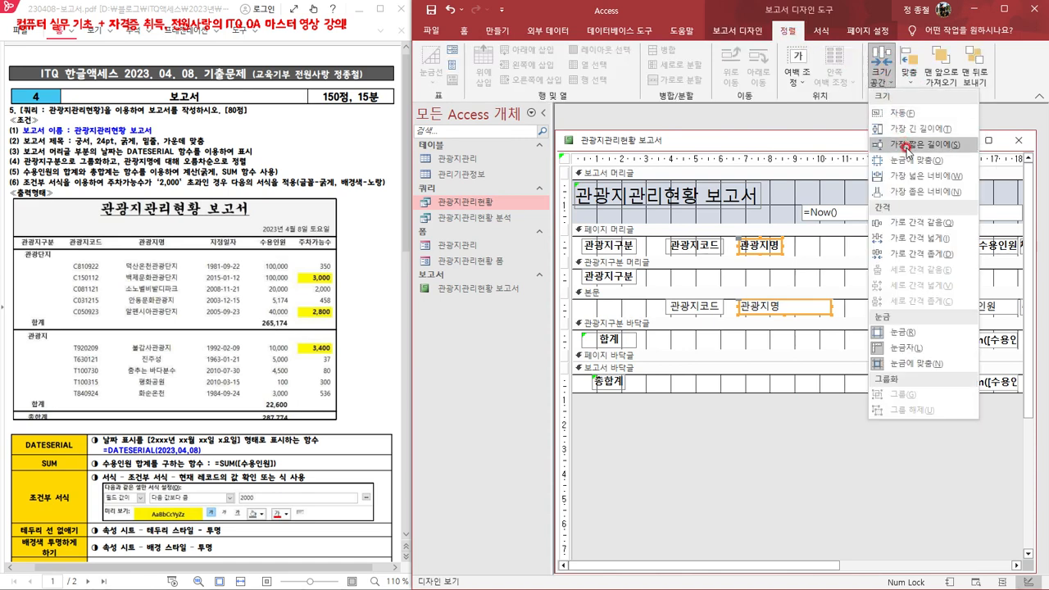
click(924, 192)
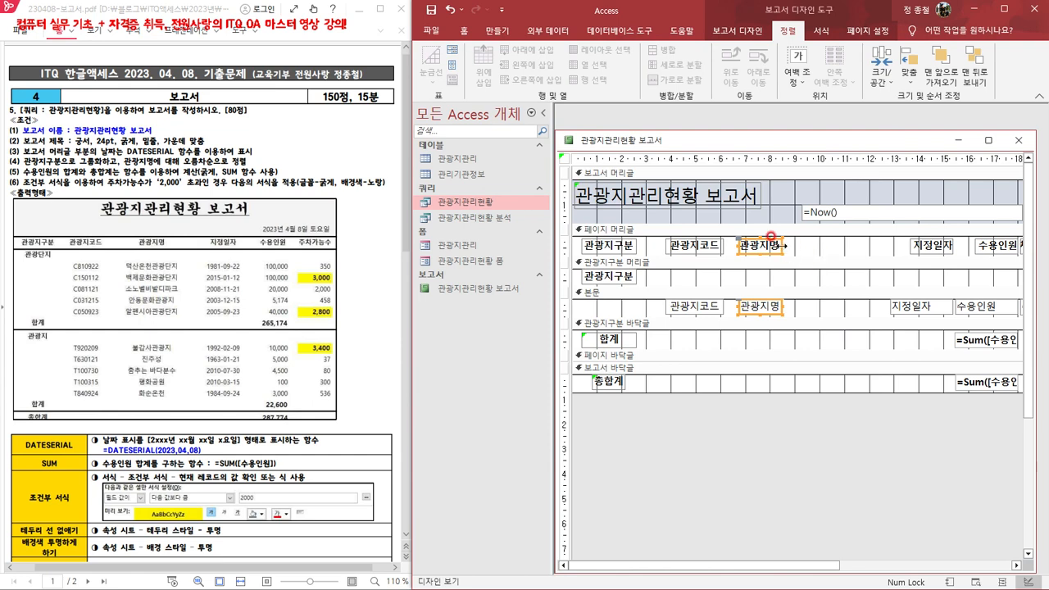
drag(783, 245, 816, 247)
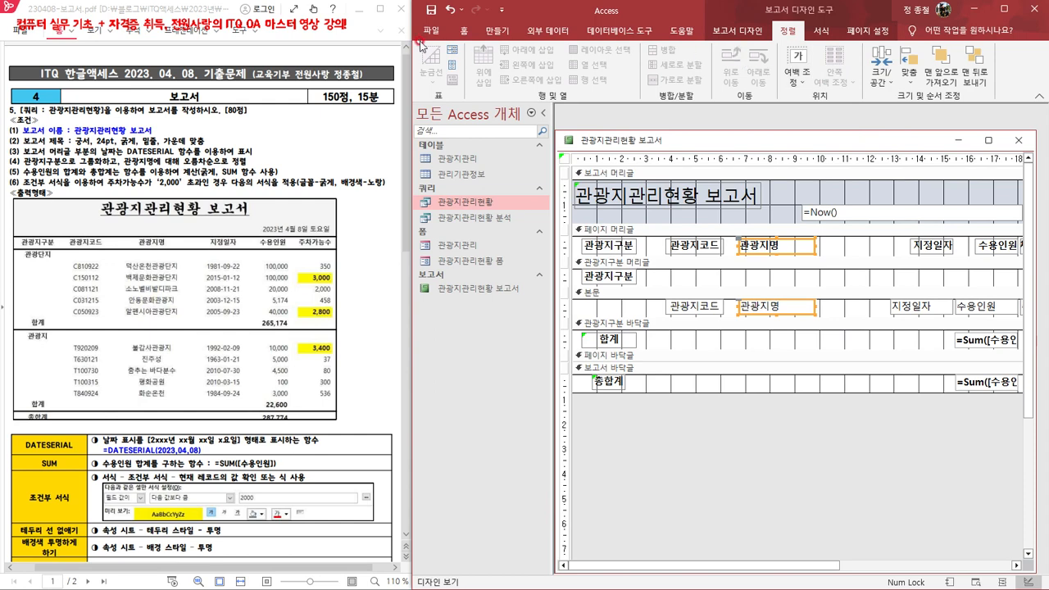
Step: Center the text of the 관광지명 label and text box and widen both to about 3.5 cm
click(465, 31)
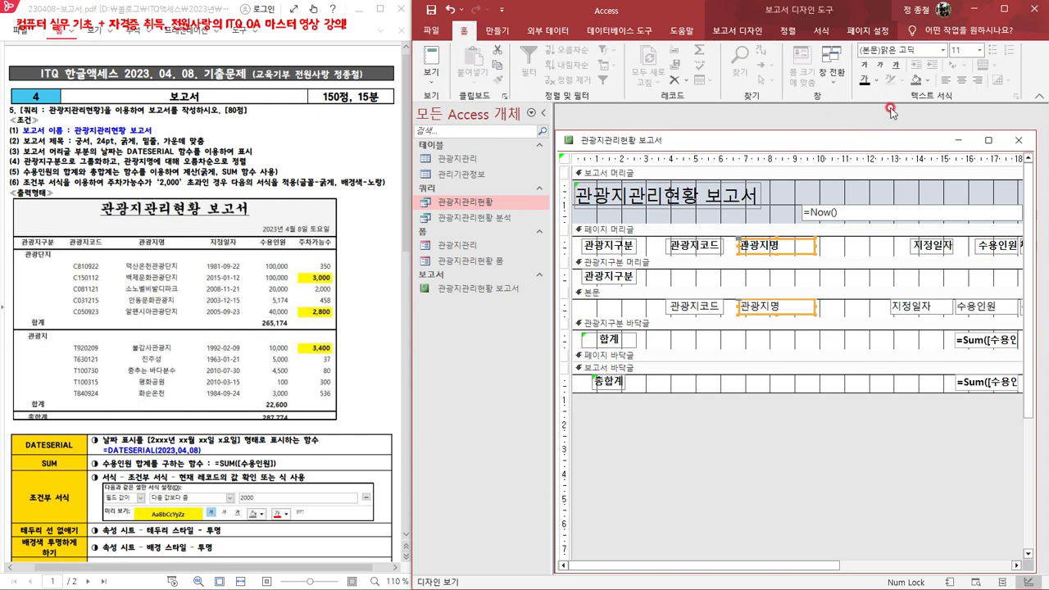
click(960, 82)
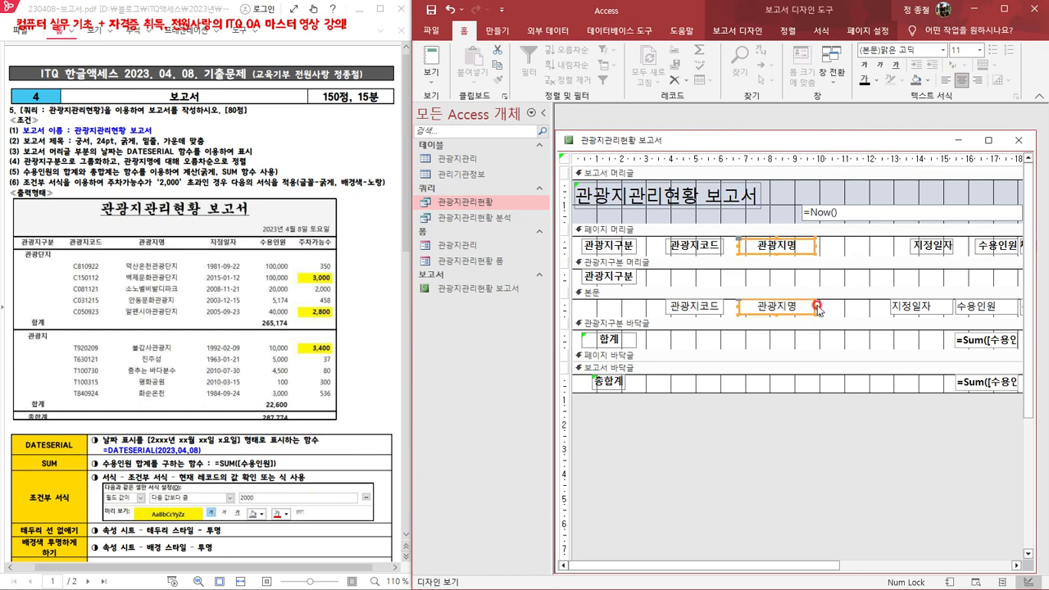
drag(815, 307, 826, 307)
Step: Check the 관광지명 column in Report view and return to Design view
right_click(719, 142)
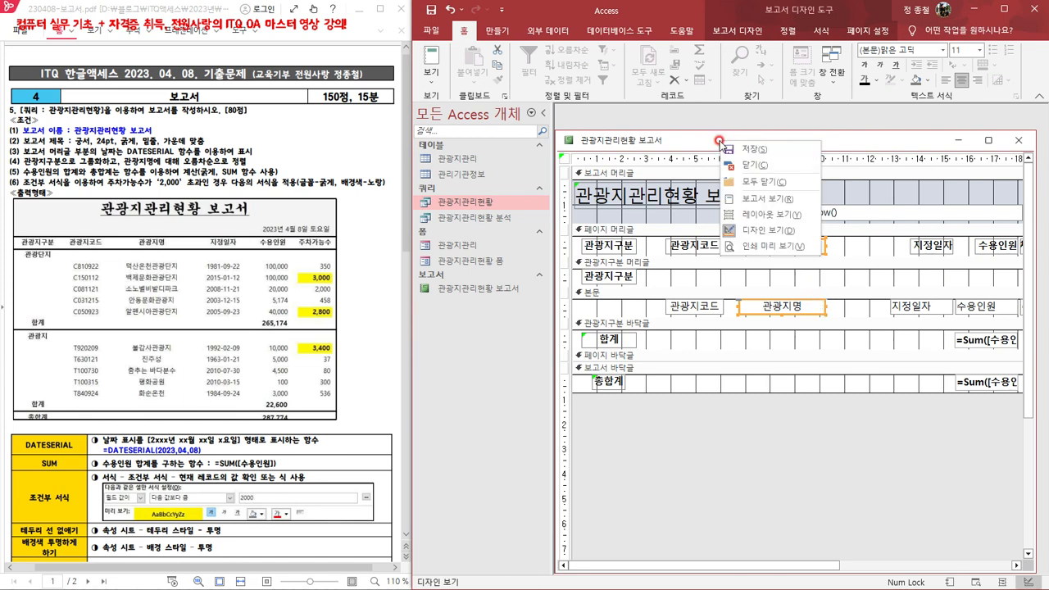
click(754, 201)
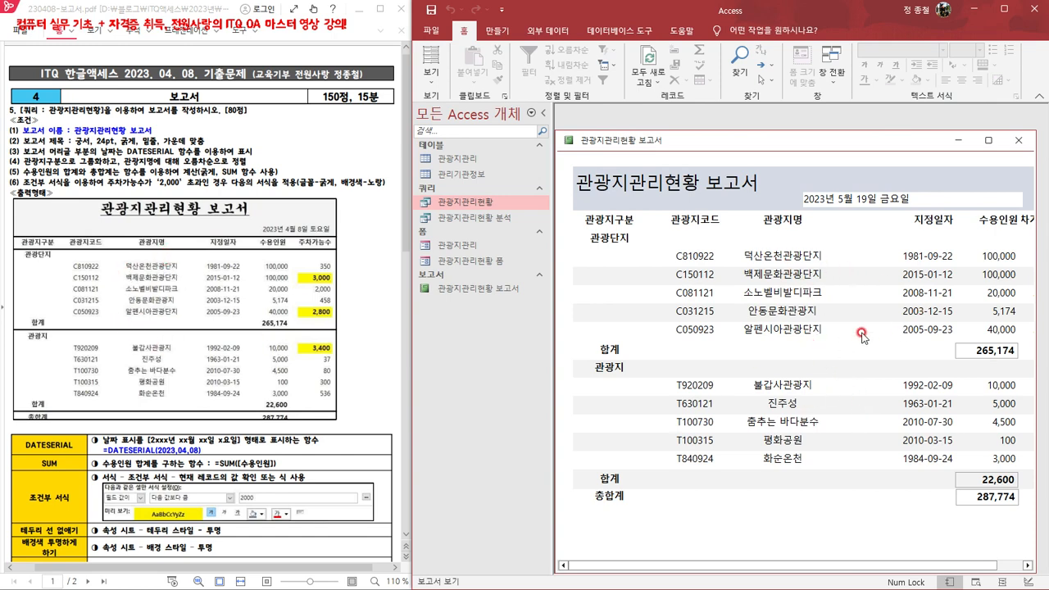
right_click(774, 142)
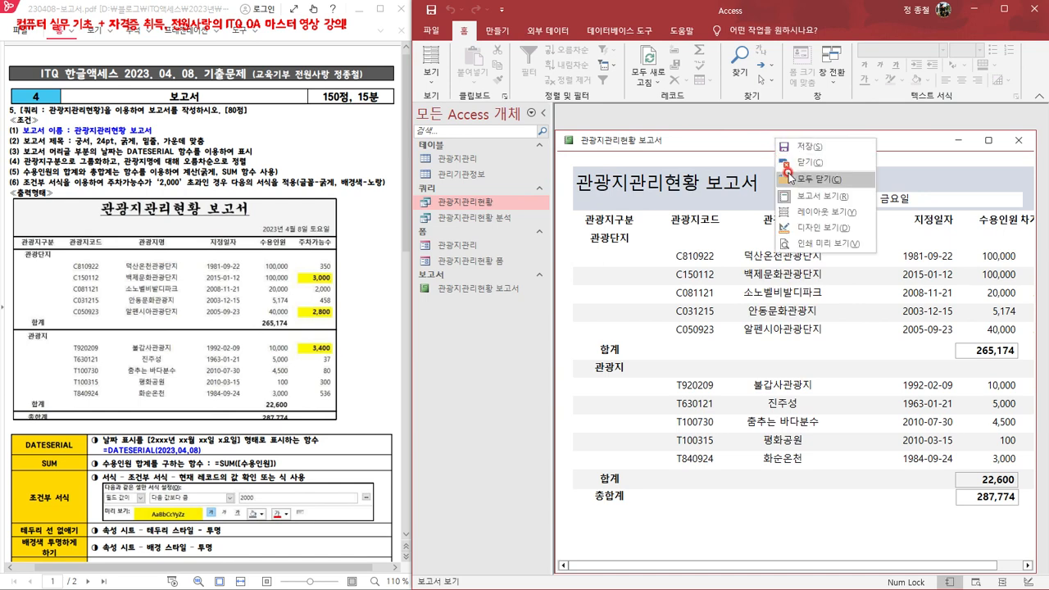
click(801, 228)
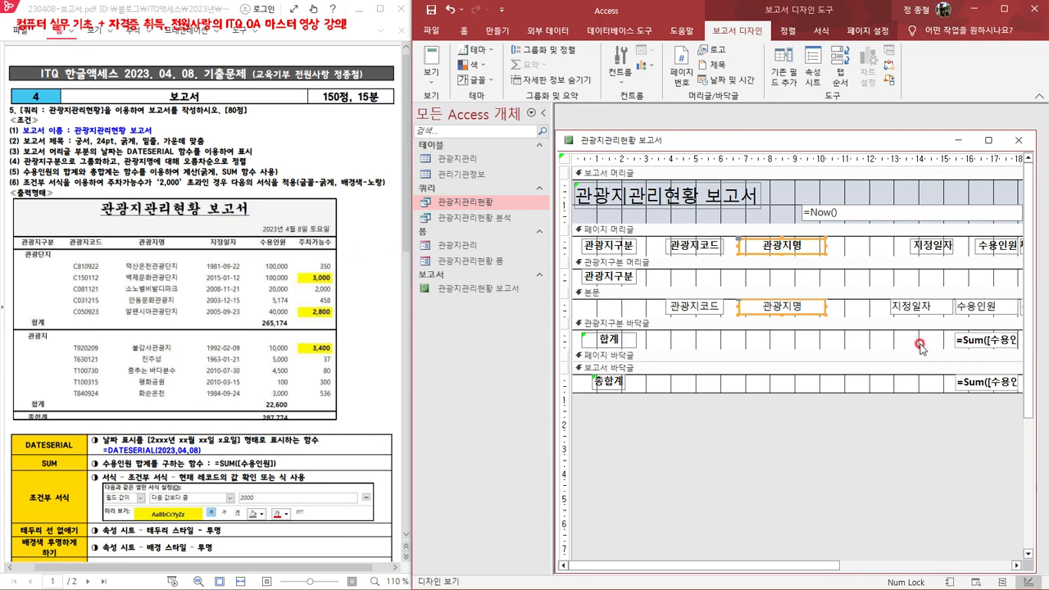
Step: Left-align the 지정일자 label and text box with each other and size both to the narrowest width
drag(933, 320, 928, 231)
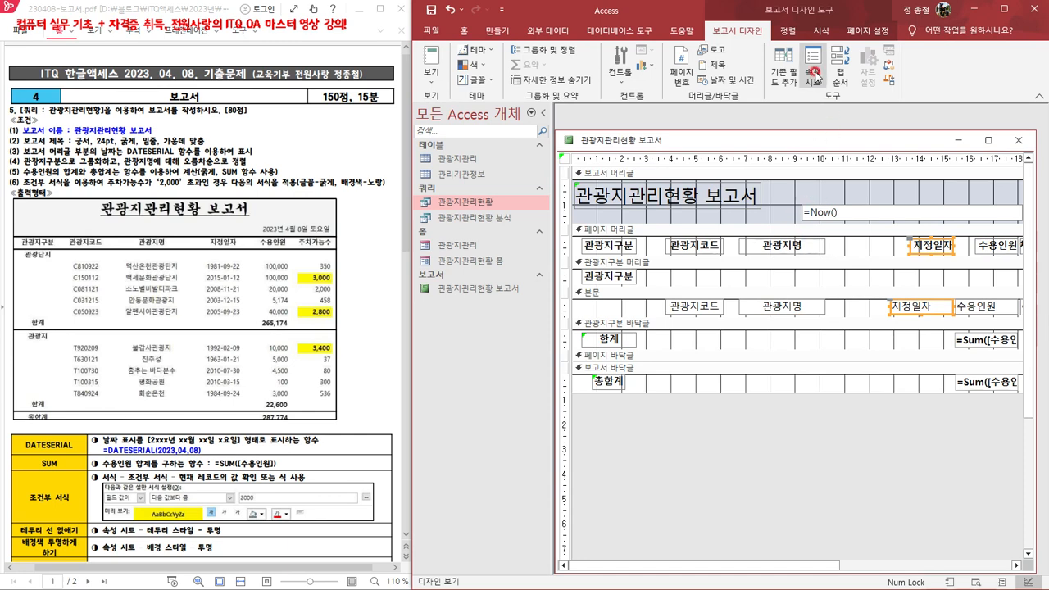
click(787, 30)
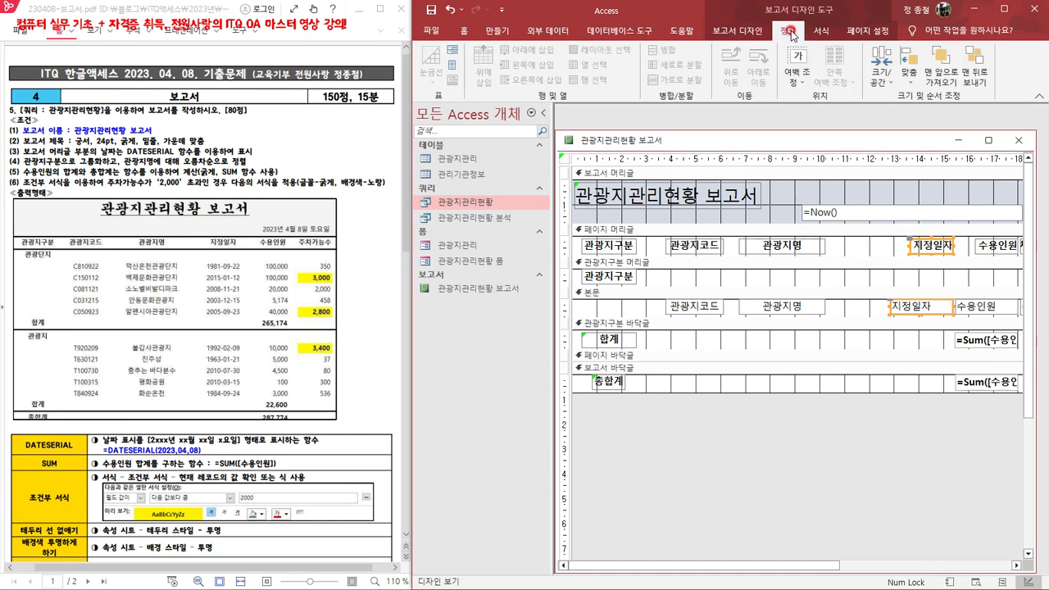
click(907, 76)
click(927, 114)
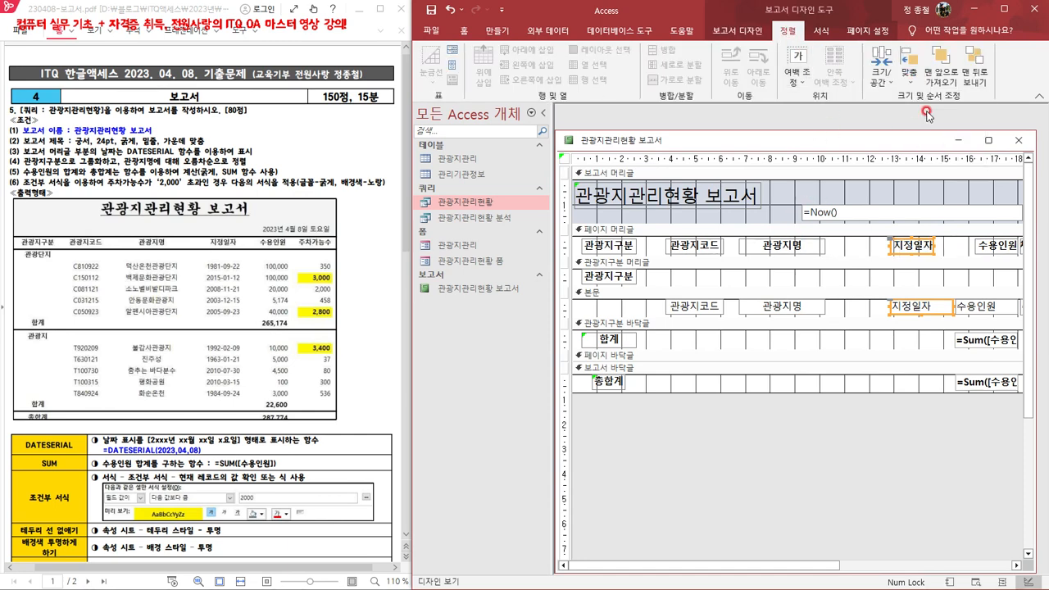
click(882, 72)
click(912, 196)
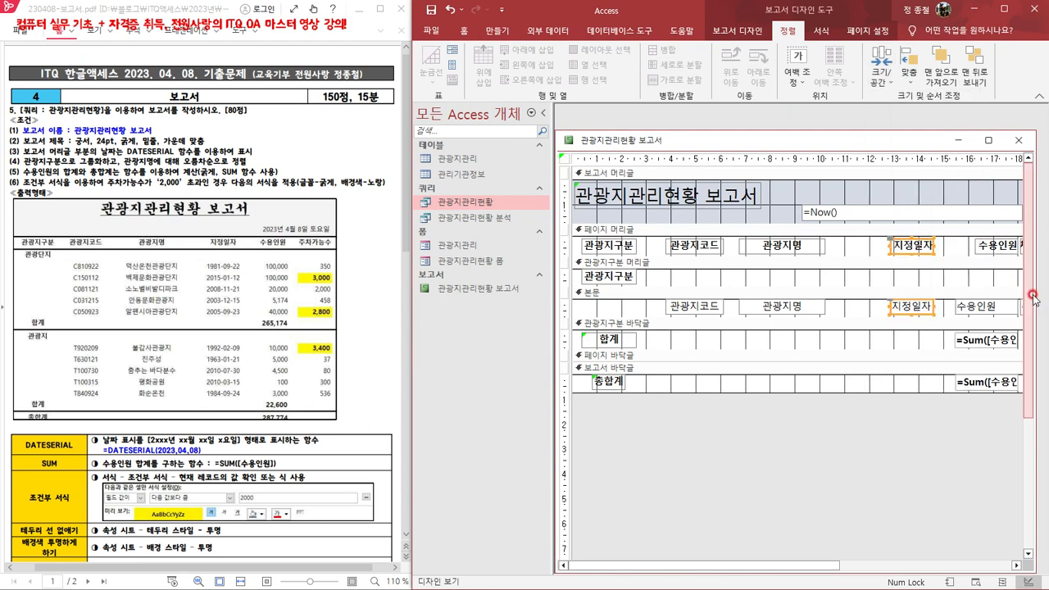
Step: Shift both 지정일자 controls closer to the 관광지명 column, with their left edge at about 11.5 cm
key(Left)
key(Left)
key(Left)
key(Left)
key(Left)
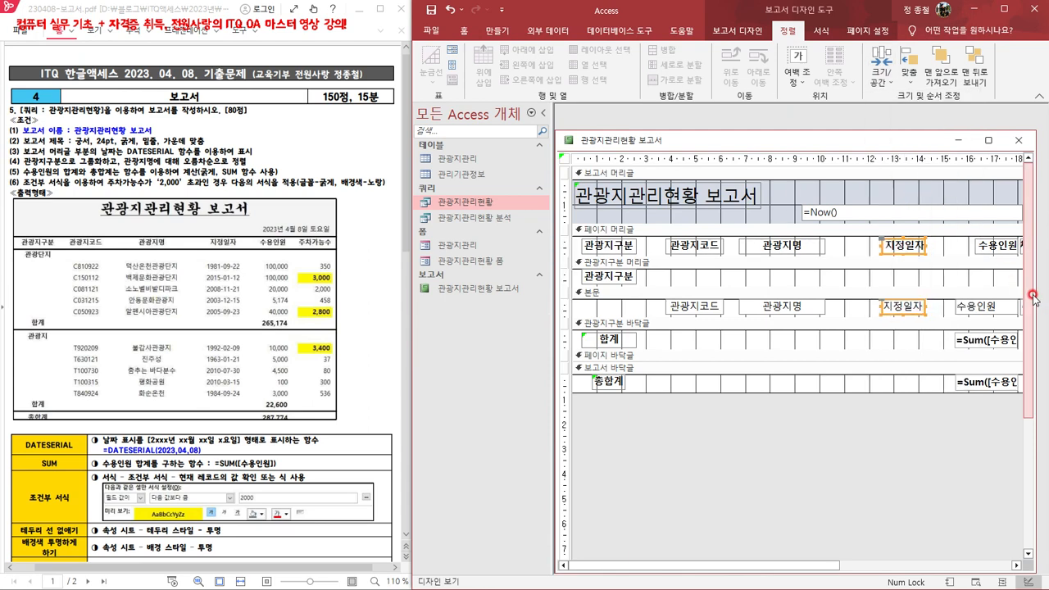
key(Left)
key(Left)
key(Left)
key(Left)
key(Left)
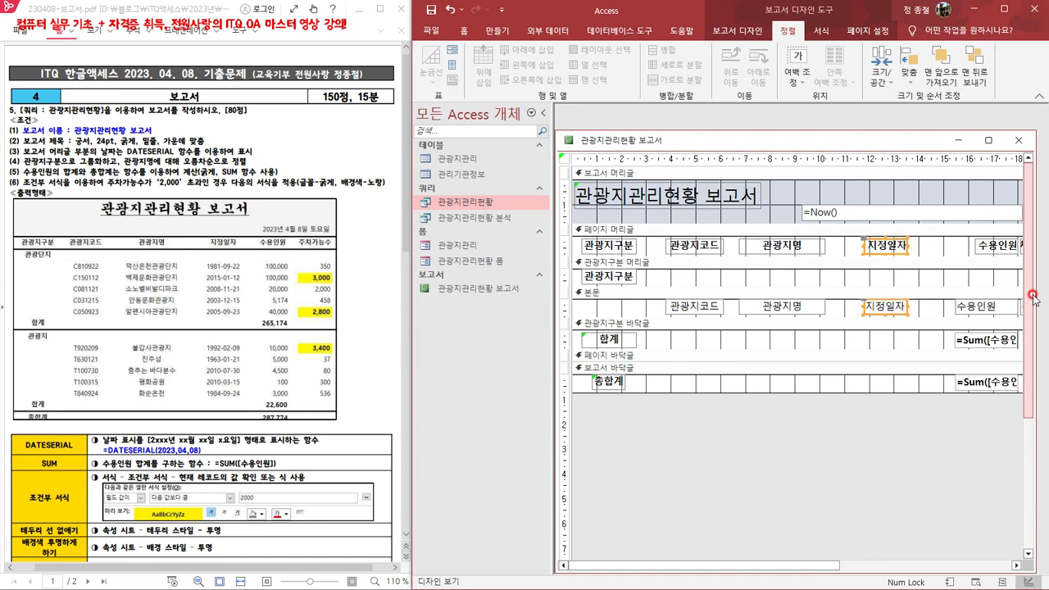
key(Left)
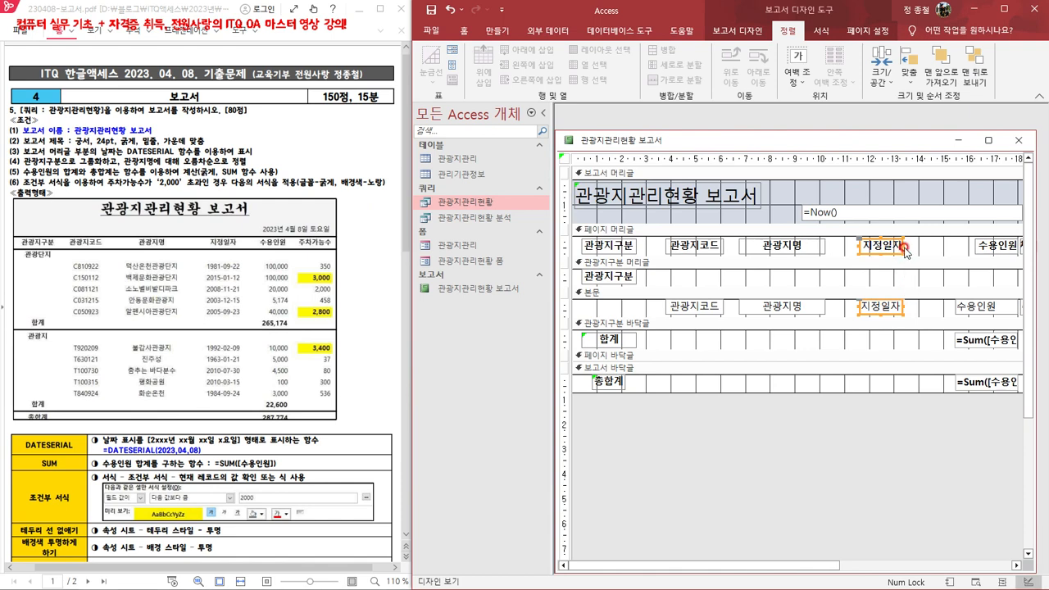
Step: Widen both 지정일자 controls to about 2.6 cm and center their text
drag(902, 245, 922, 246)
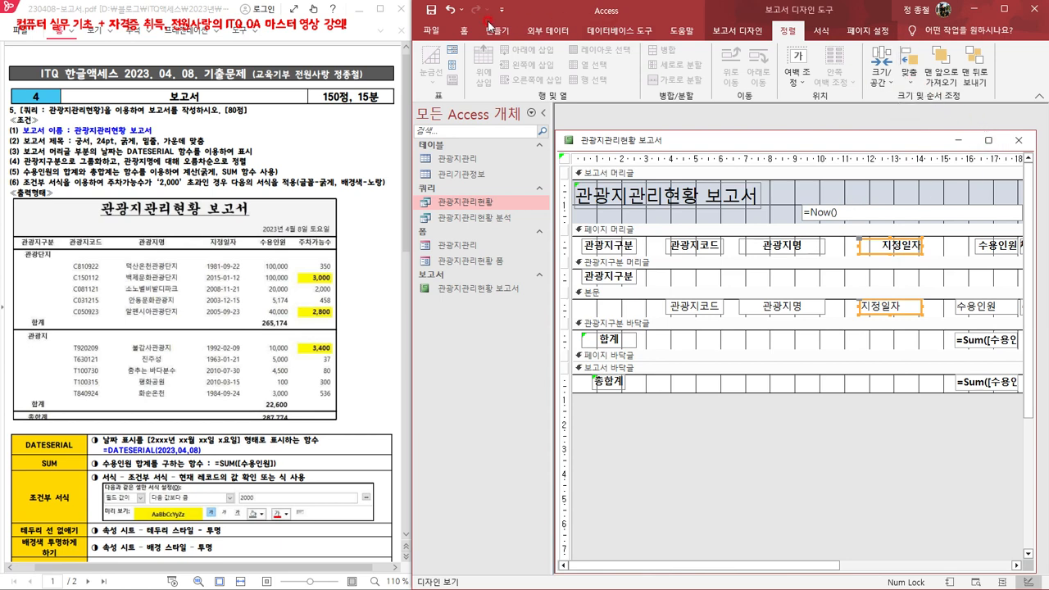
click(462, 33)
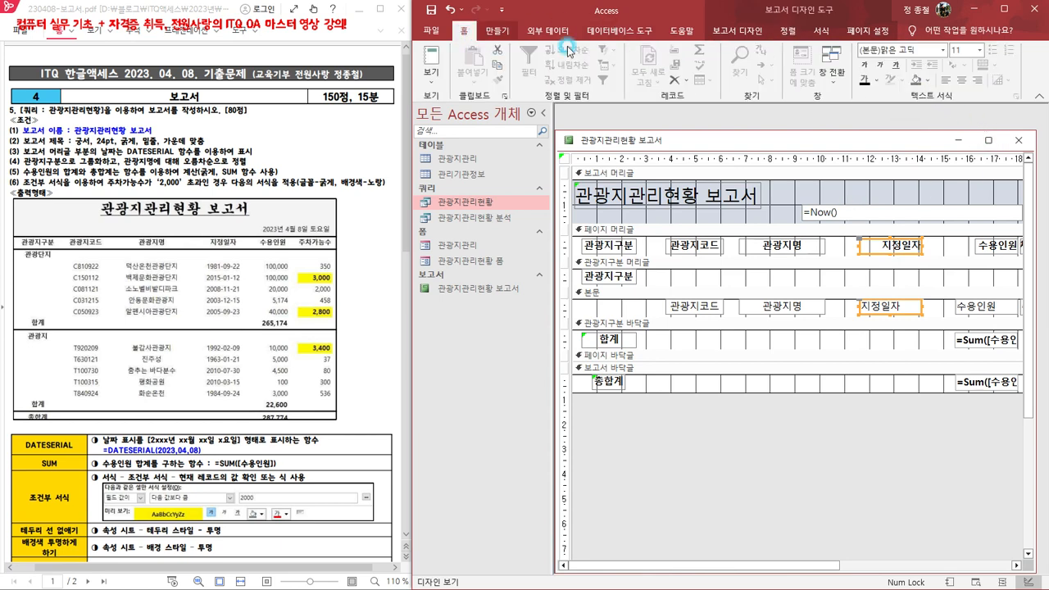
click(961, 82)
click(963, 85)
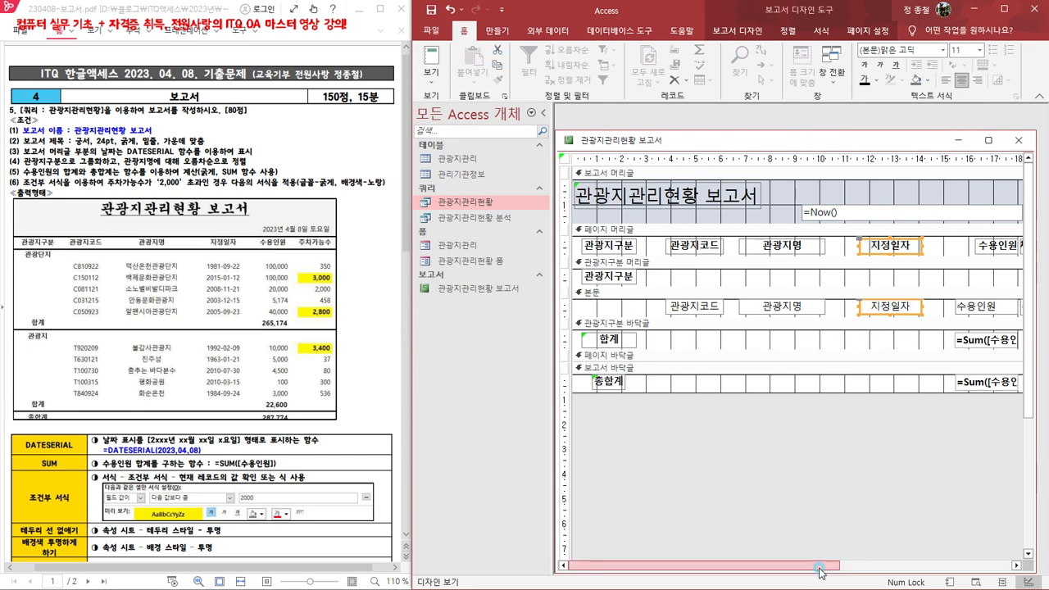
Step: Left-align the 수용인원 label, its text box and both Sum boxes, and size them all to the narrowest width
drag(812, 567, 942, 582)
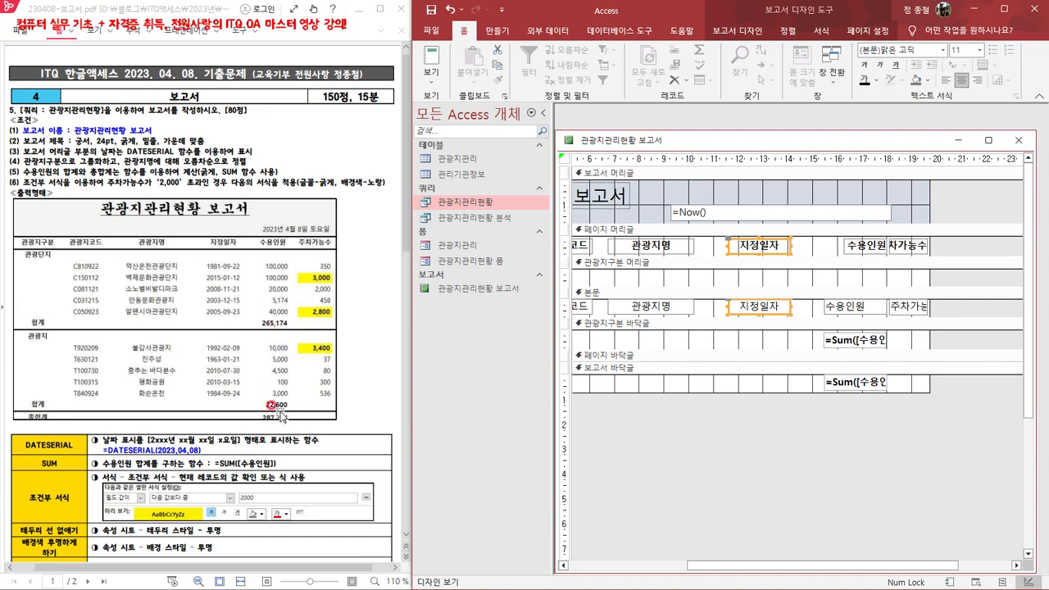
drag(855, 432, 844, 217)
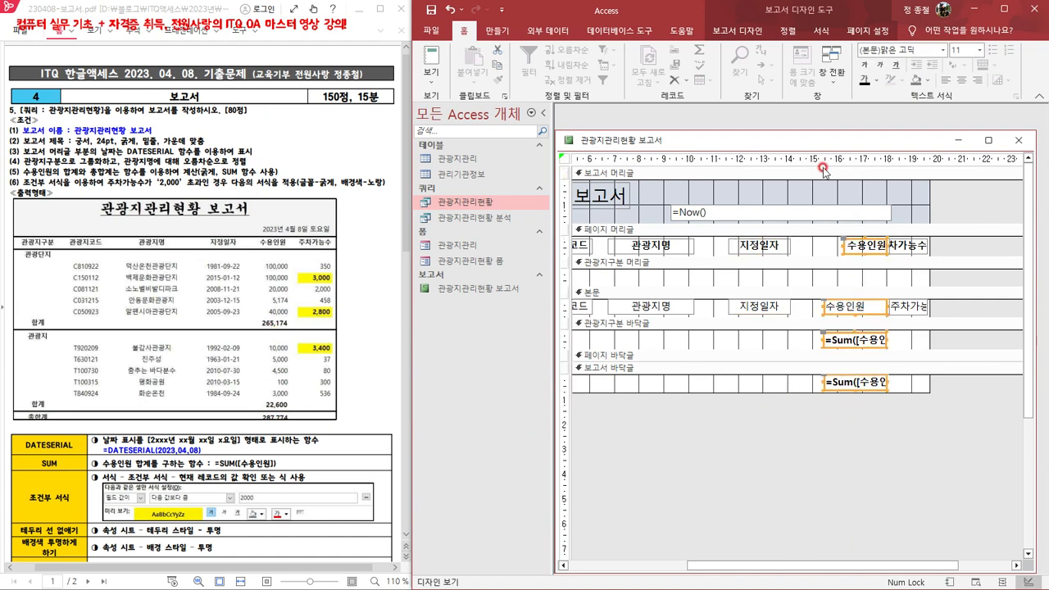
click(786, 32)
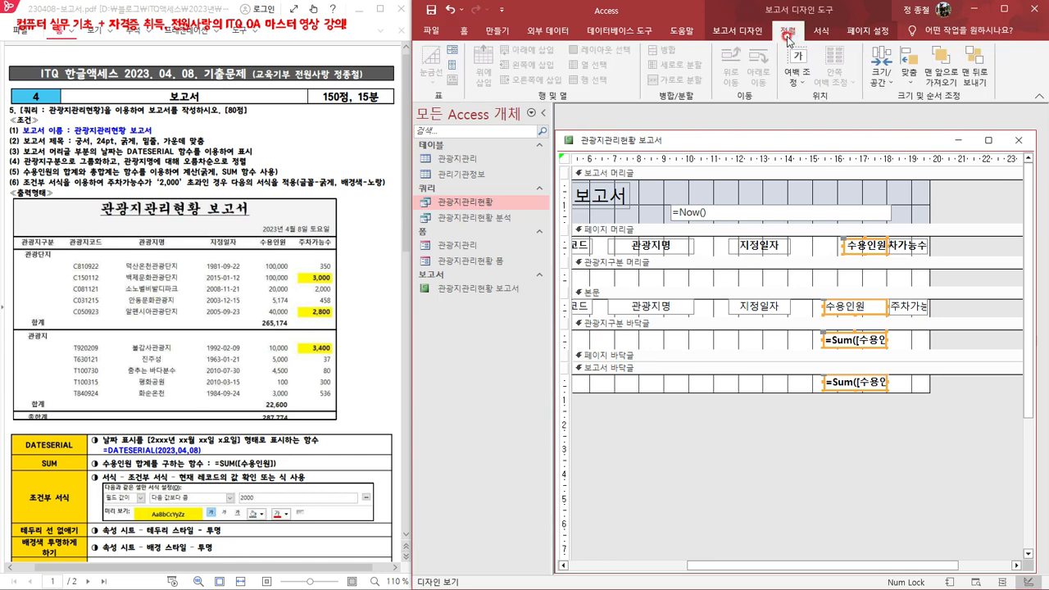
click(911, 84)
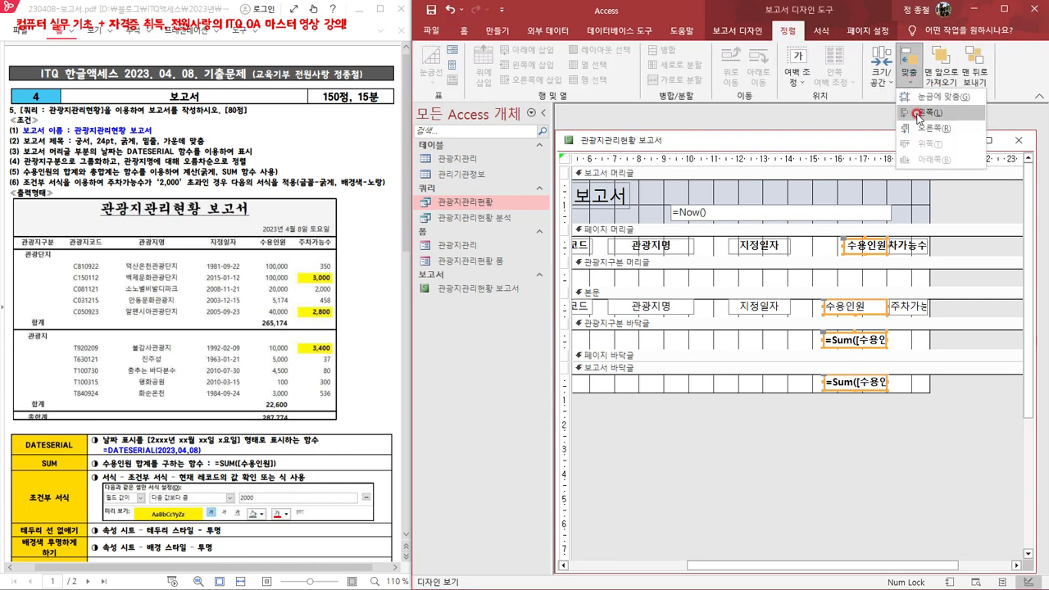
click(916, 113)
click(886, 82)
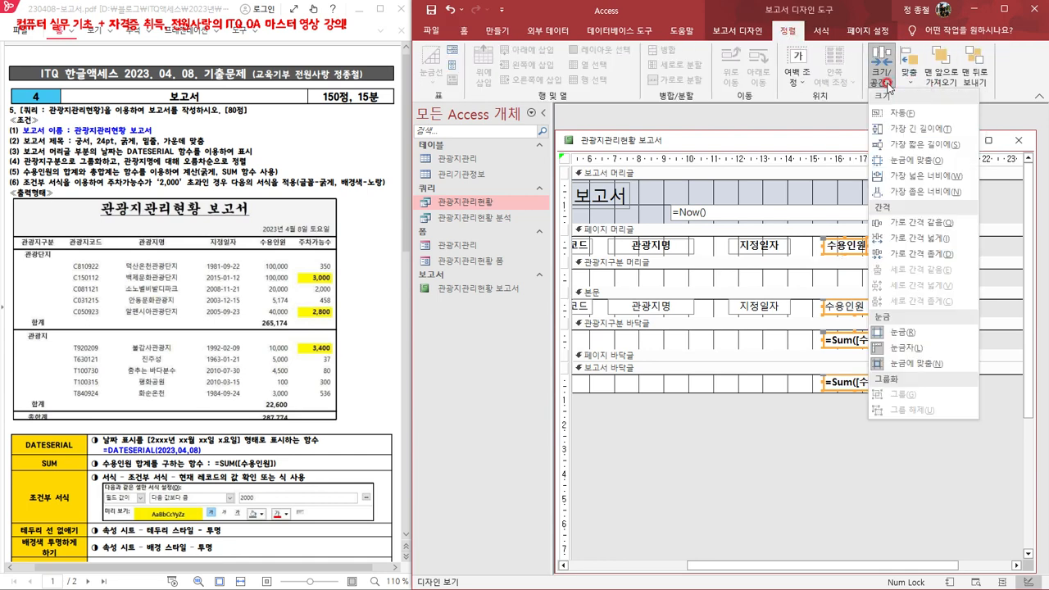
click(917, 192)
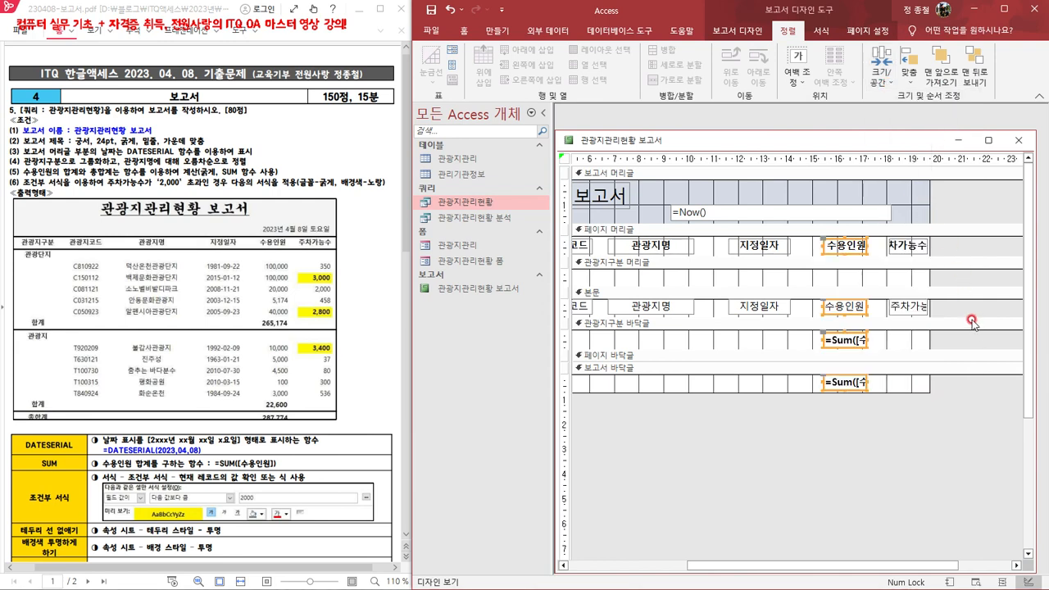
Step: Shift the four 수용인원 column controls closer to the 지정일자 column and widen them to about 2.1 cm
key(Left)
key(Left)
key(Left)
key(Left)
key(Left)
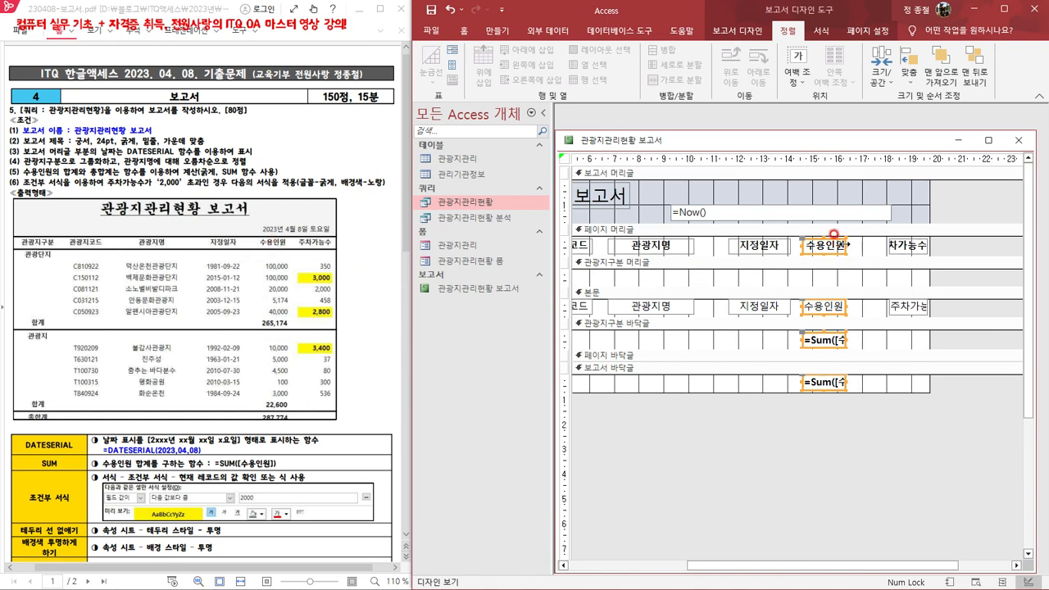
drag(847, 245, 855, 246)
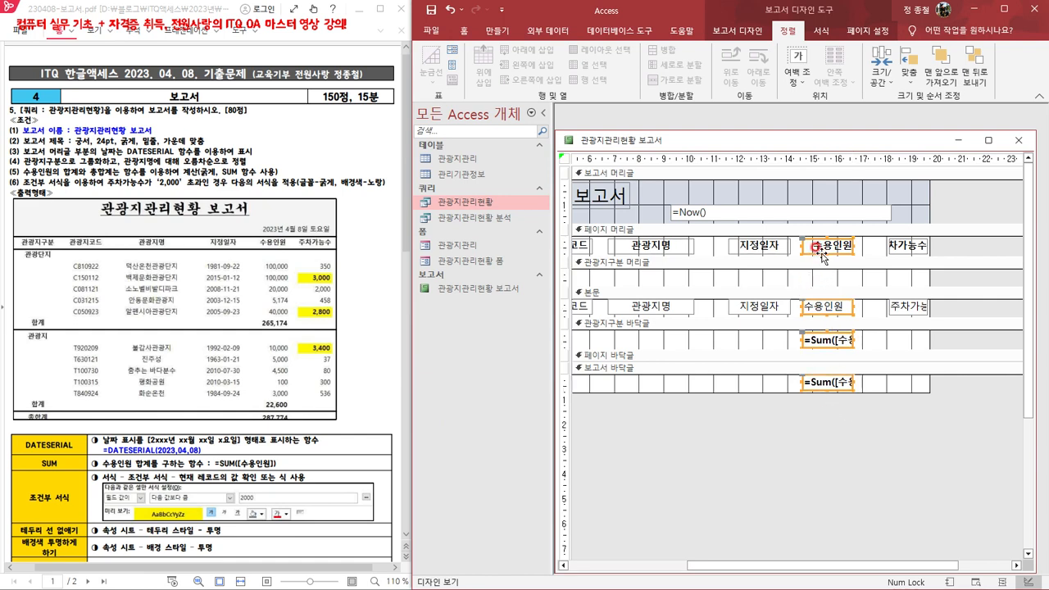
Step: Center the text of only the 수용인원 label in the page header
click(873, 283)
click(840, 248)
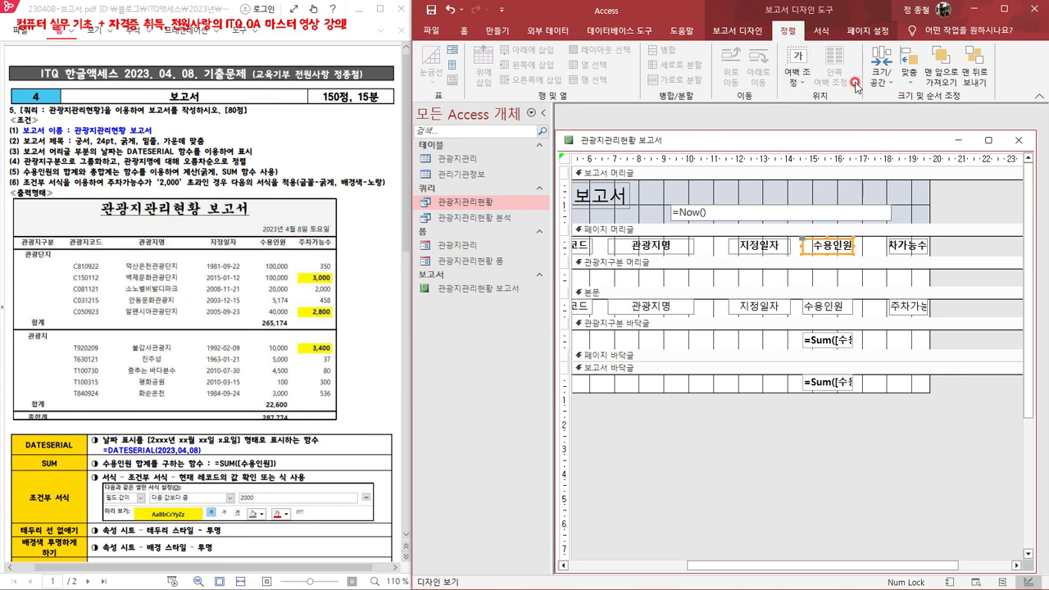
click(463, 33)
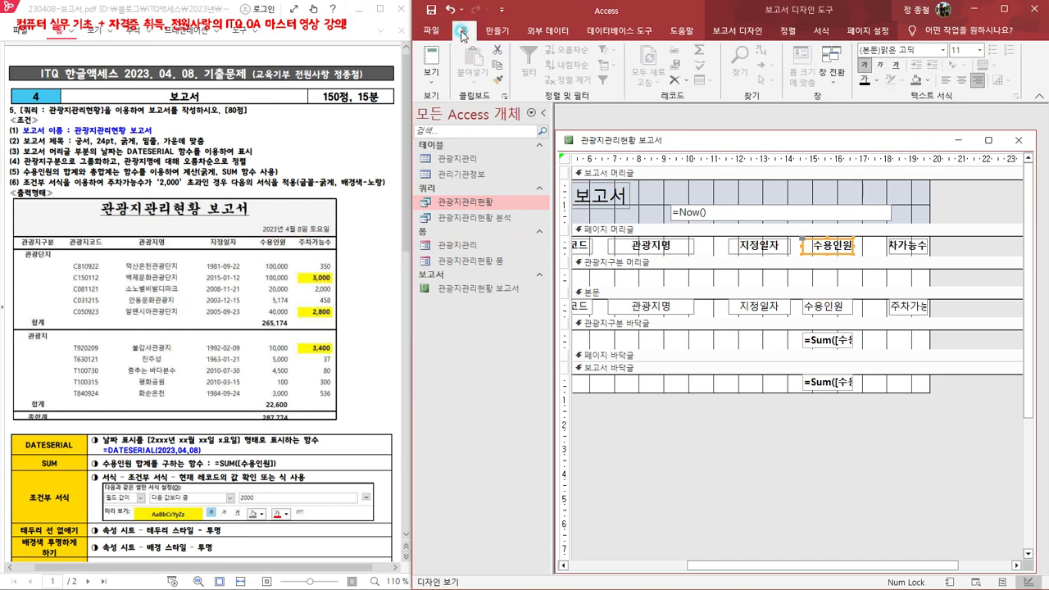
click(962, 80)
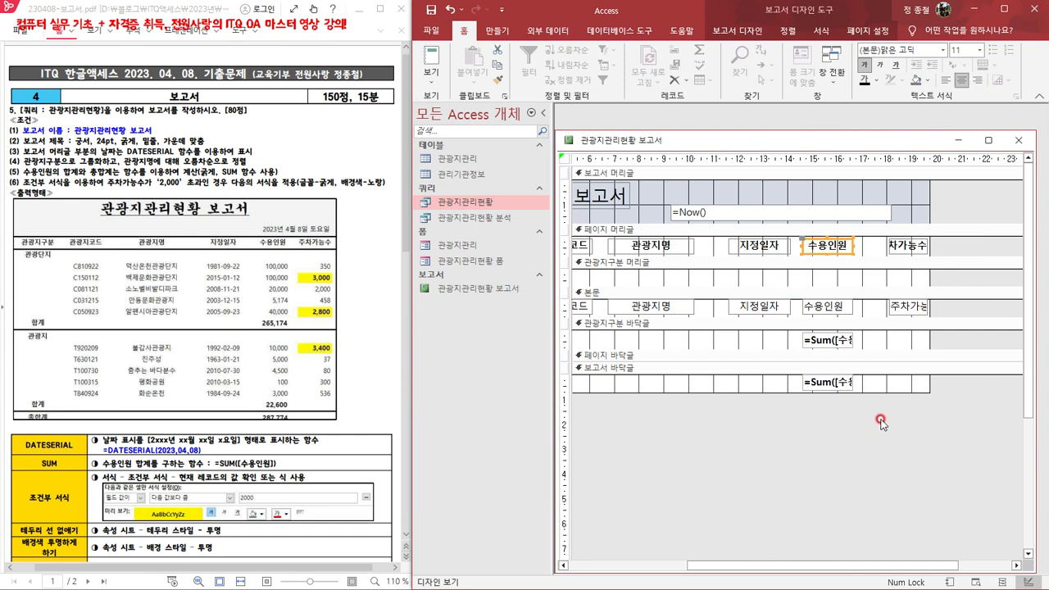
Step: Left-align the 주차가능수 label and text box with each other and size both to the narrowest width
drag(910, 446, 908, 228)
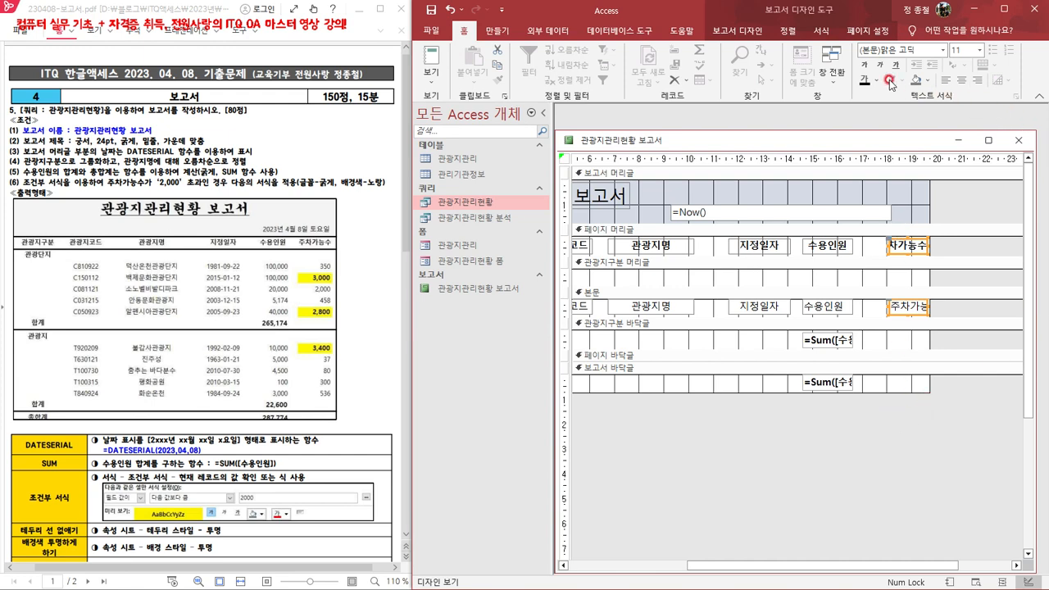
click(788, 31)
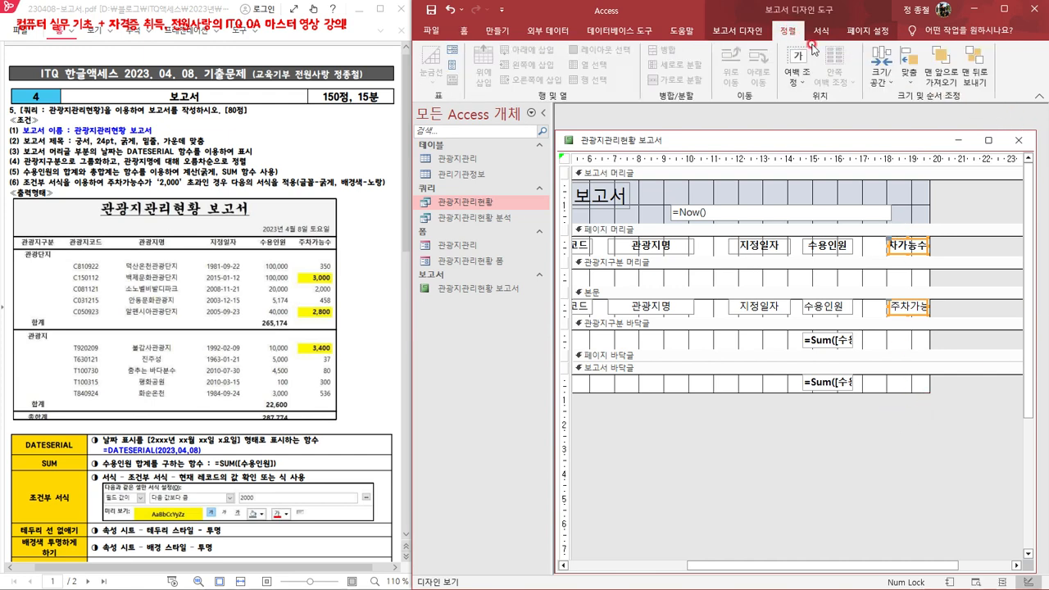
click(910, 78)
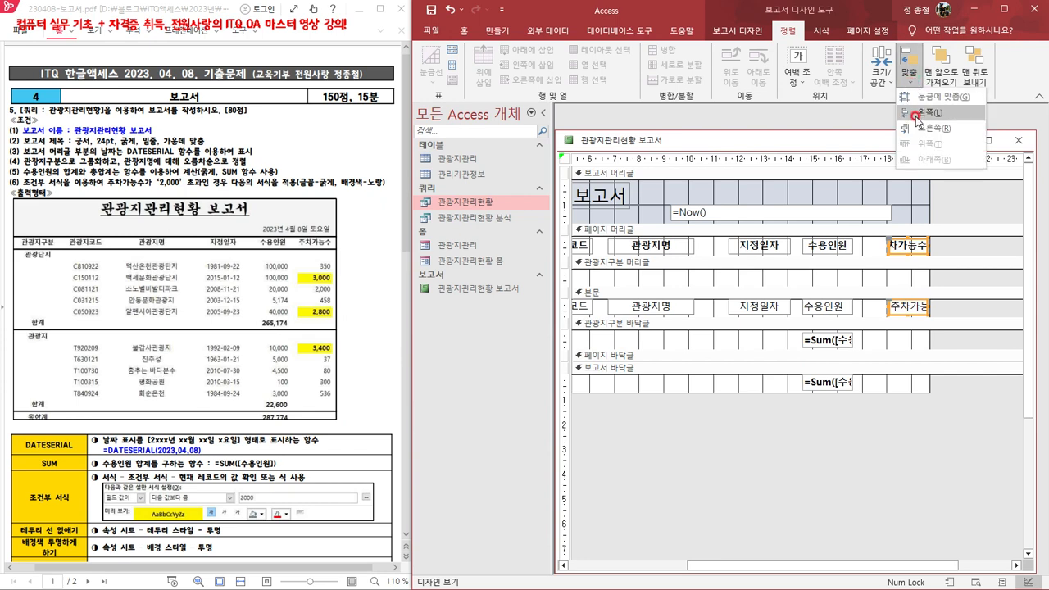
click(917, 116)
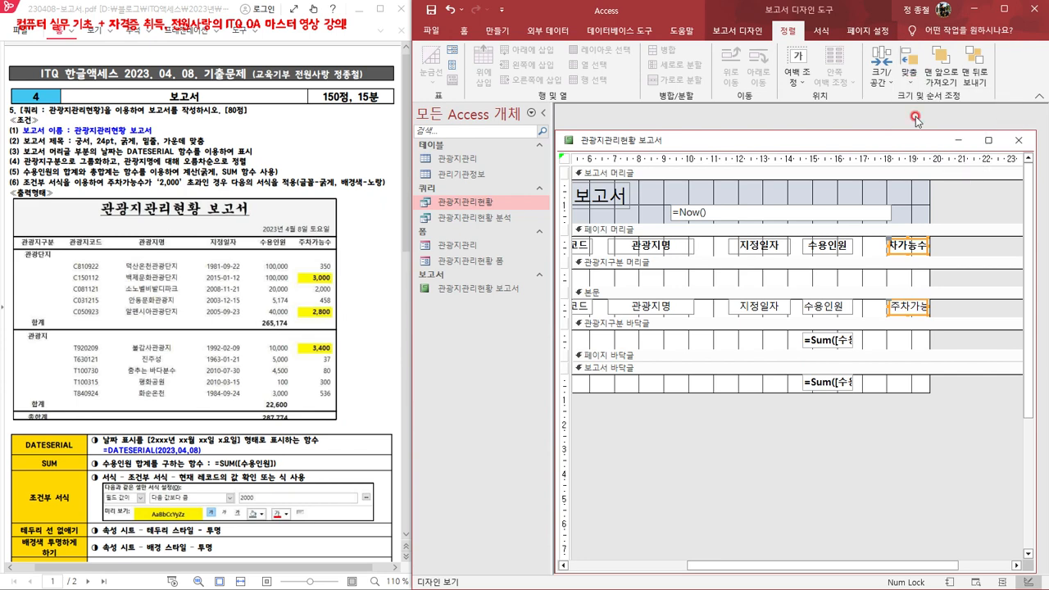
click(880, 82)
click(917, 193)
Step: Shift the 주차가능수 label and text box closer to the 수용인원 column and widen both to about 2.2 cm
key(Left)
key(Left)
key(Left)
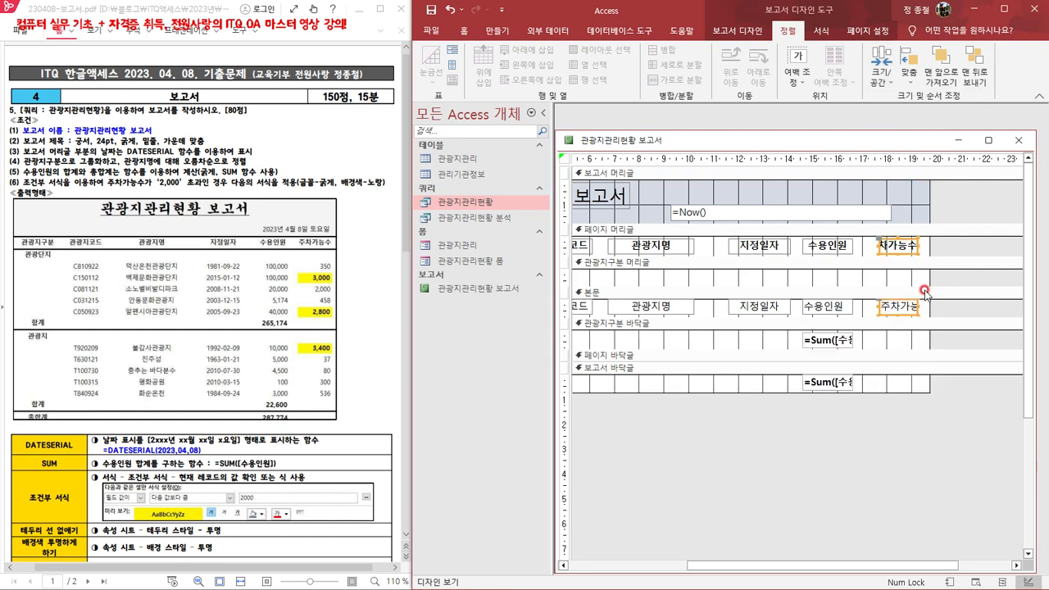
key(Left)
key(Left)
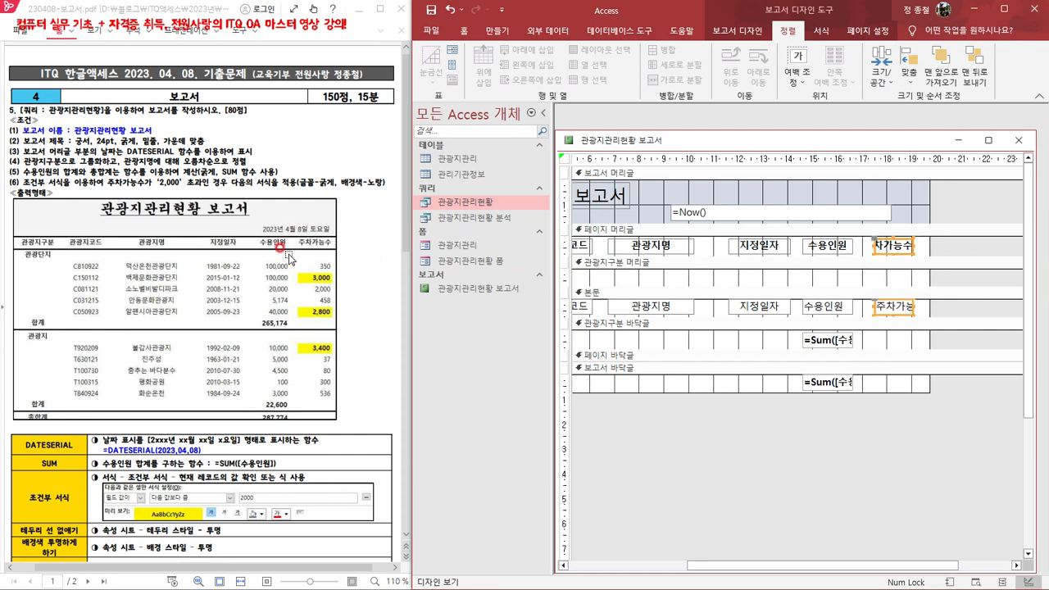
click(916, 246)
drag(920, 246, 923, 246)
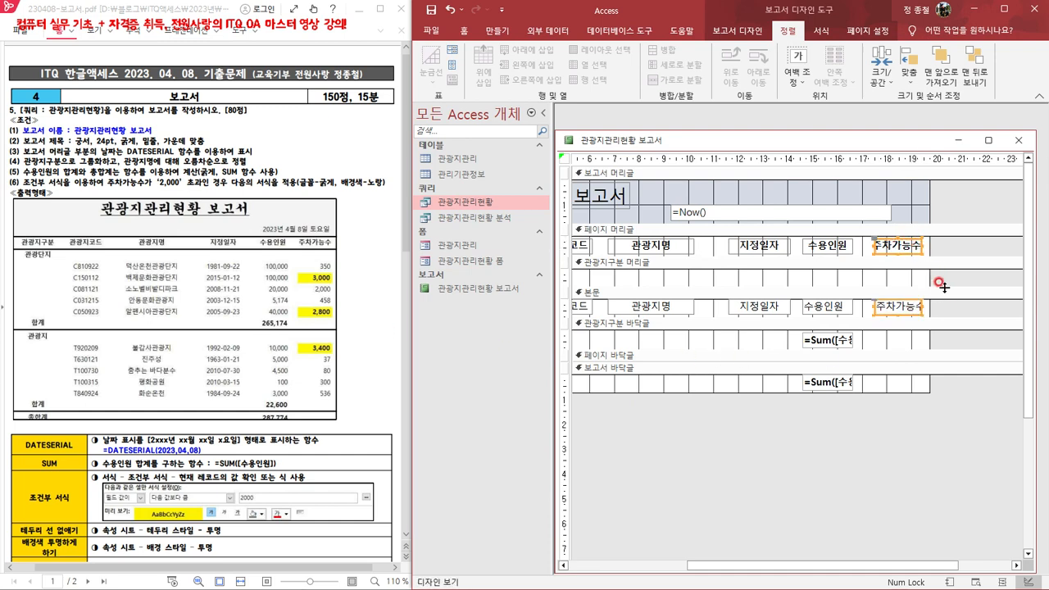
click(871, 246)
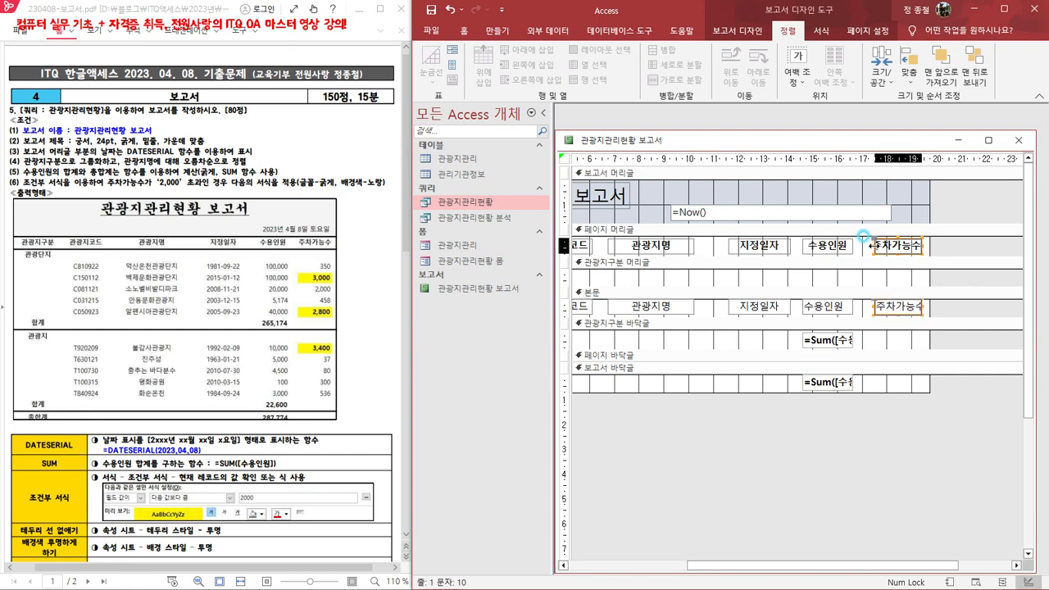
drag(871, 246, 869, 247)
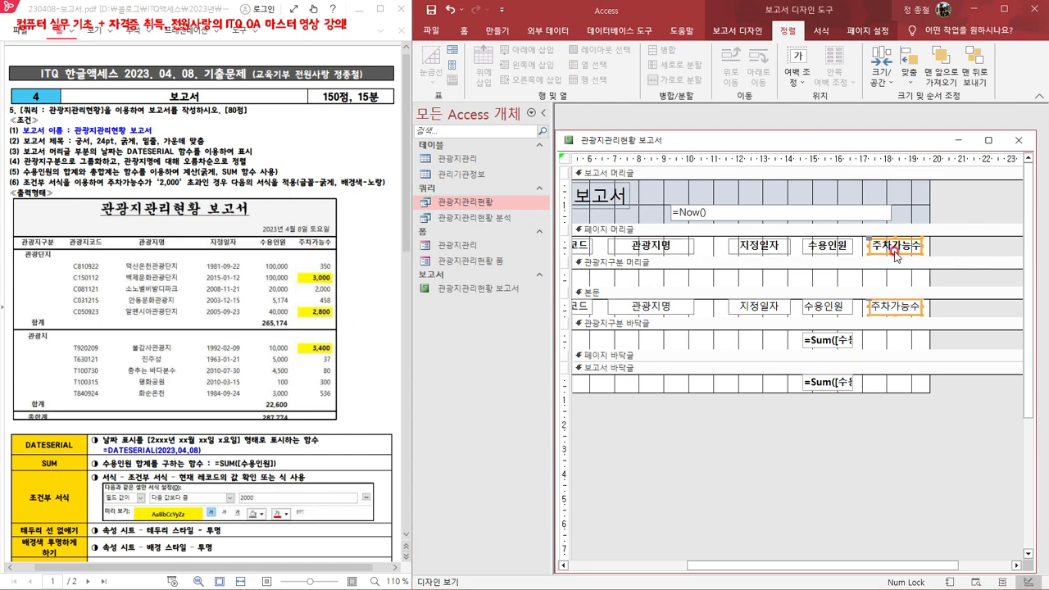
Step: Center the text of only the 주차가능수 label in the page header
click(898, 282)
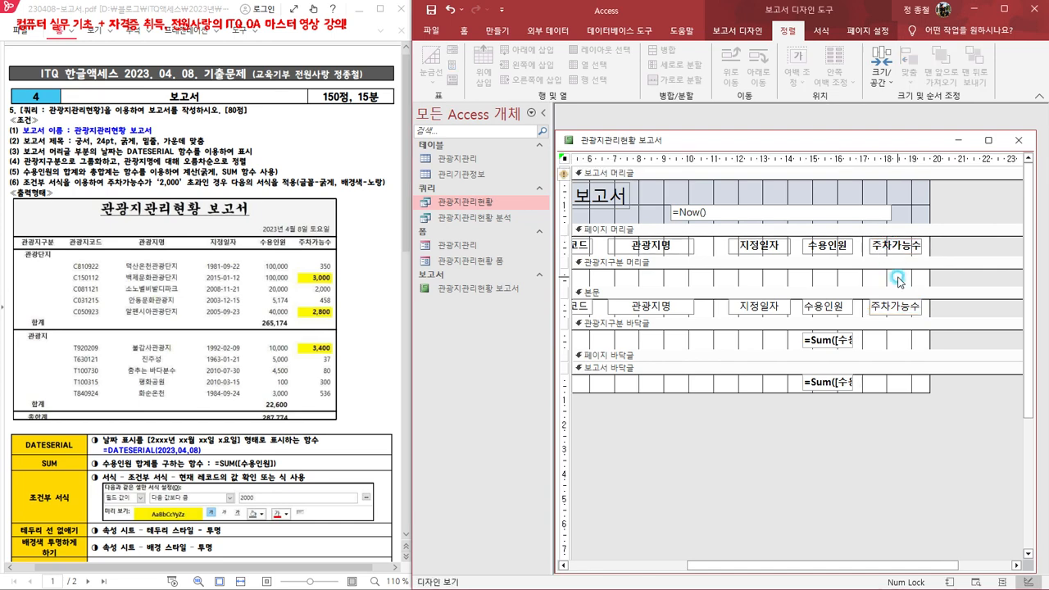
click(896, 251)
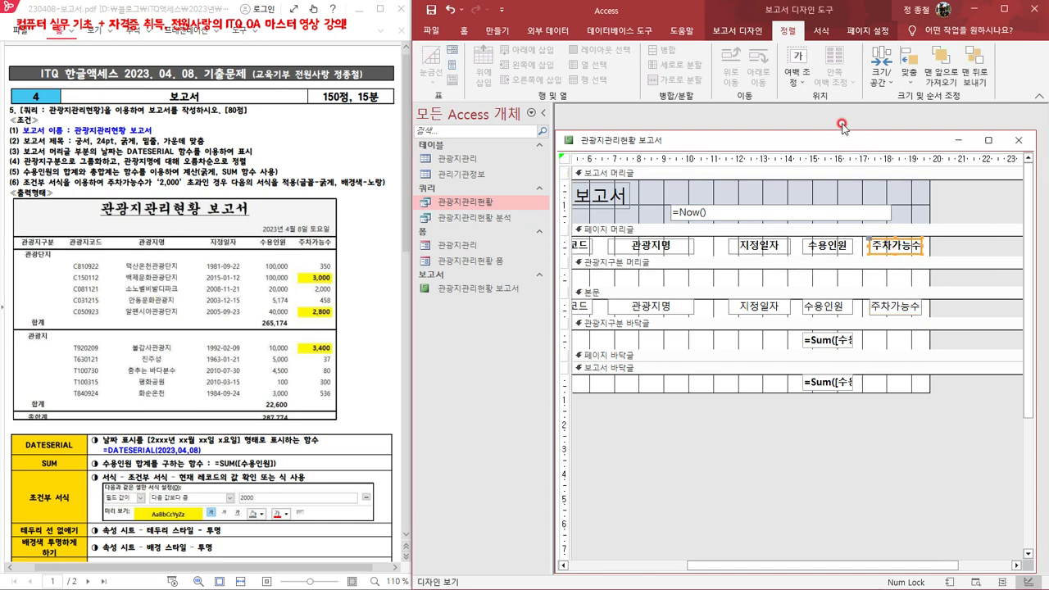
click(464, 30)
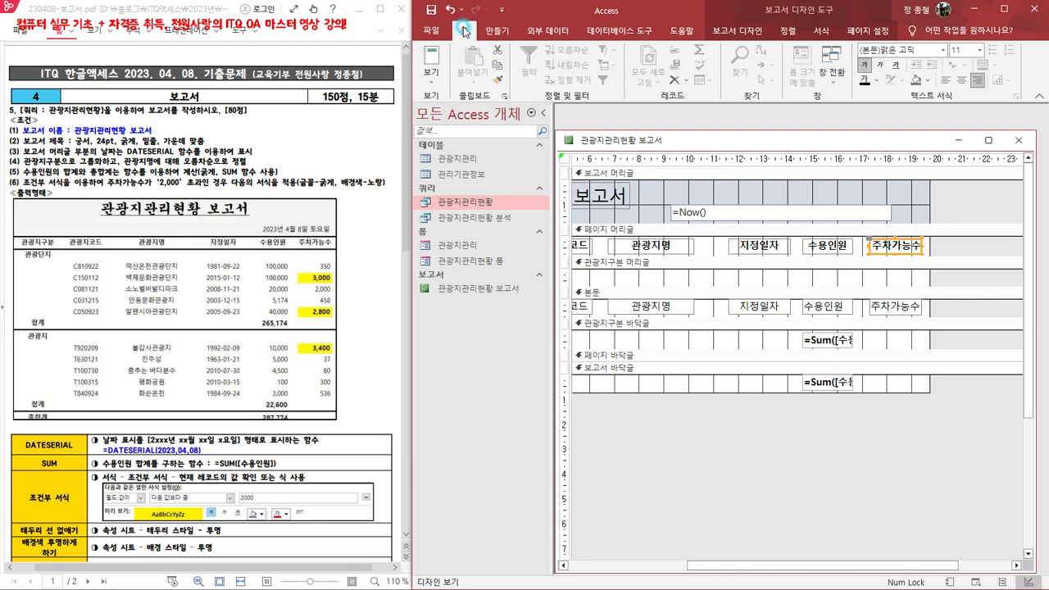
click(961, 80)
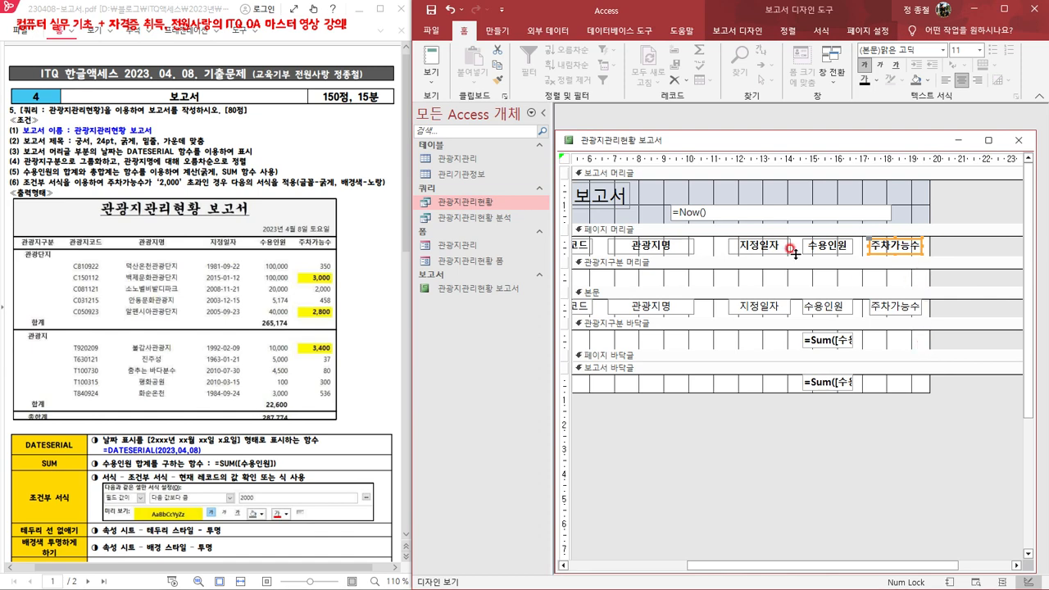
Step: Preview the report in Report View and check the column spacing through the 주차가능수 column
right_click(734, 140)
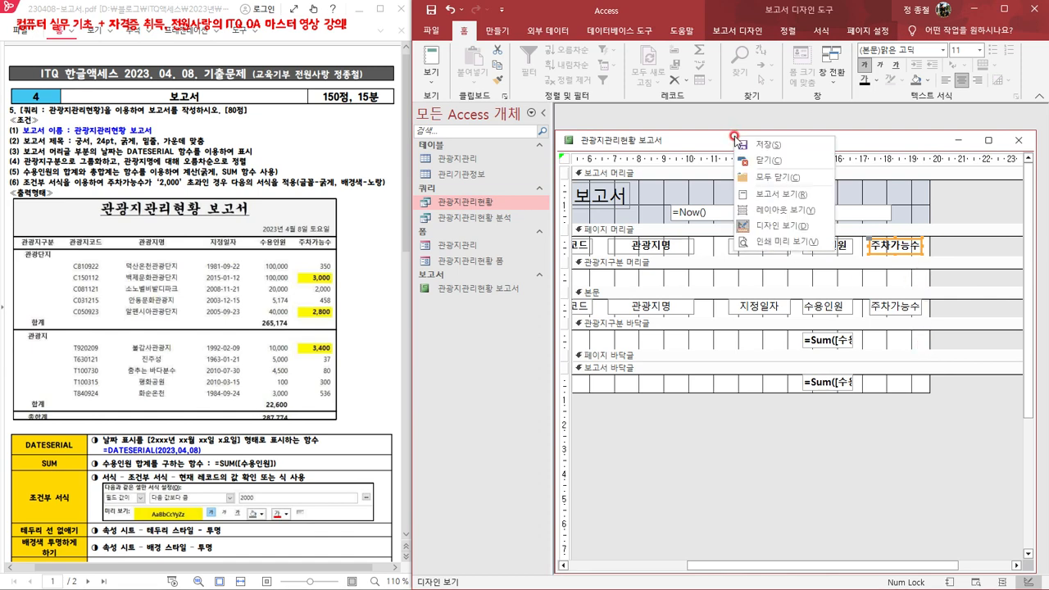
click(774, 194)
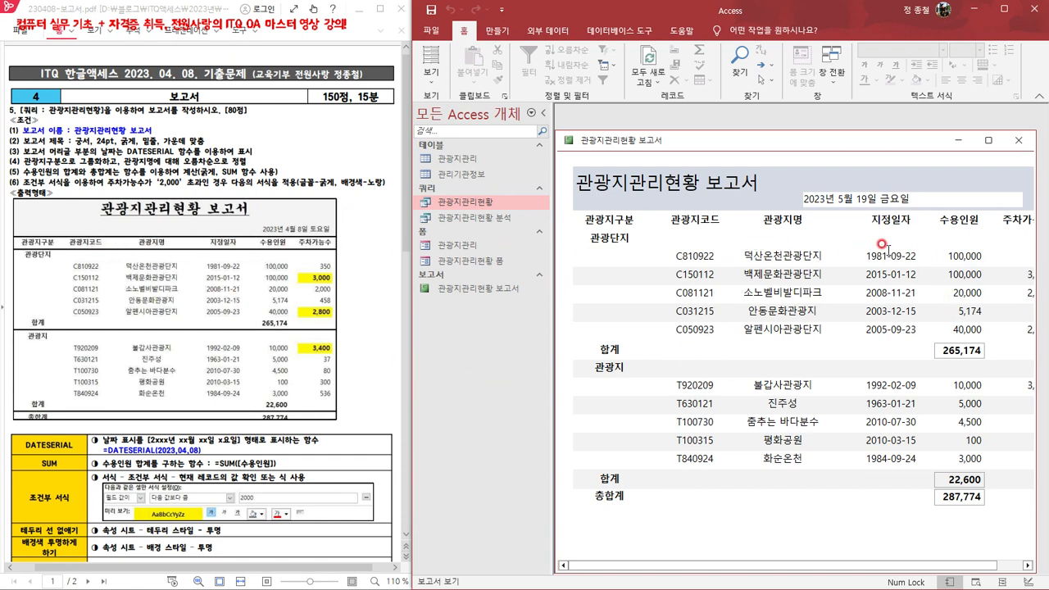
drag(825, 566, 869, 571)
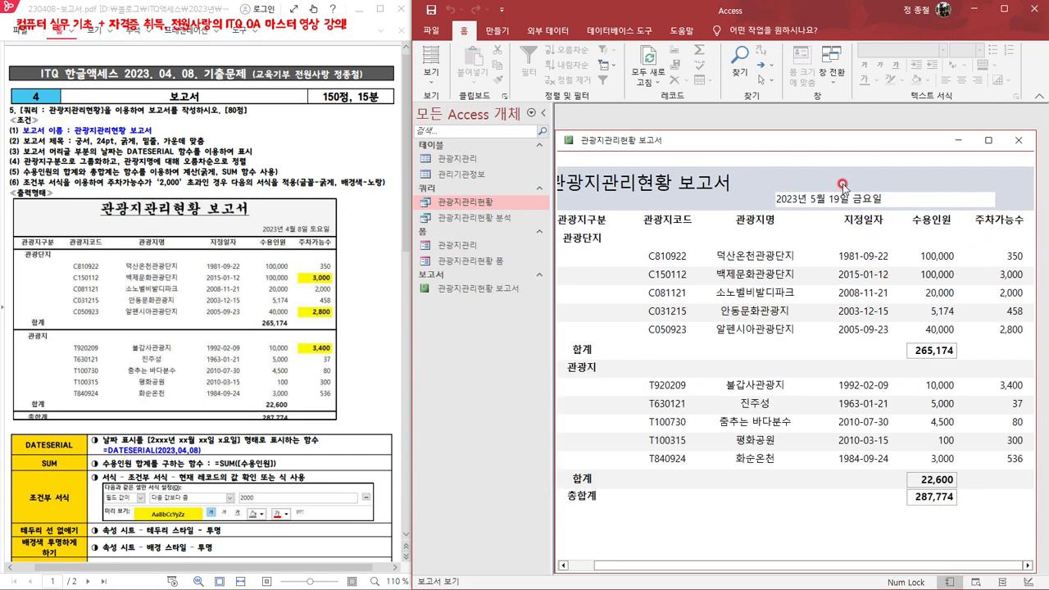
Step: In Design View, shift the 지정일자 label and text box slightly closer to the 관광지명 column
right_click(800, 142)
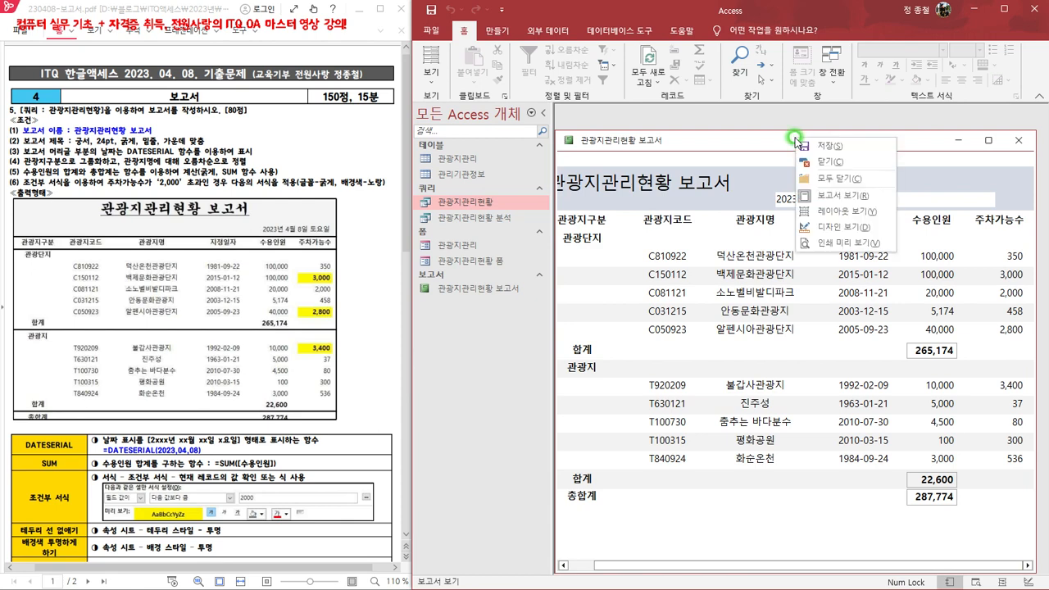
click(844, 227)
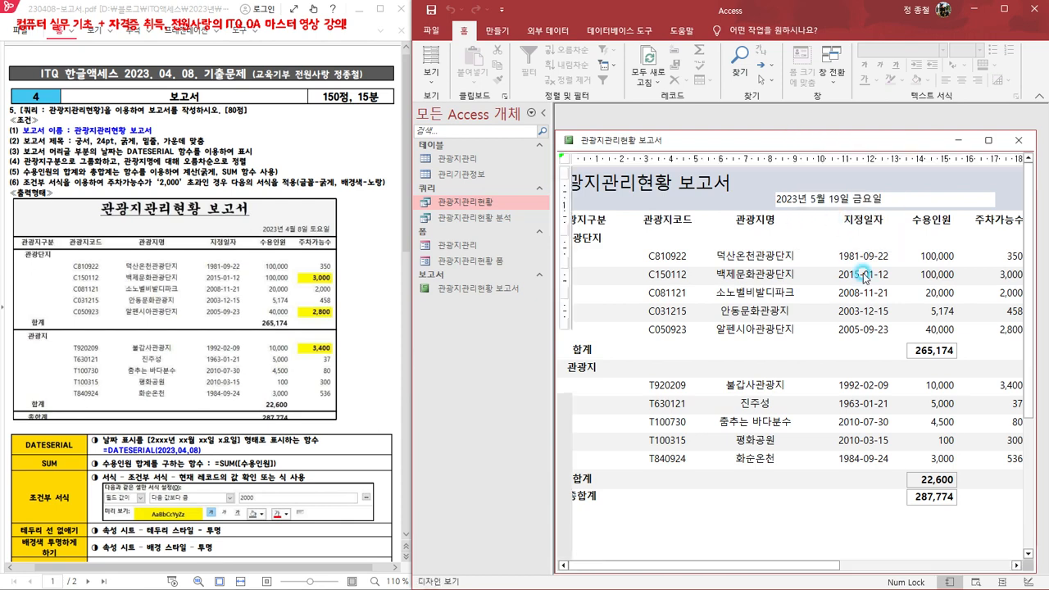
drag(894, 342, 875, 219)
key(Left)
key(Left)
key(Left)
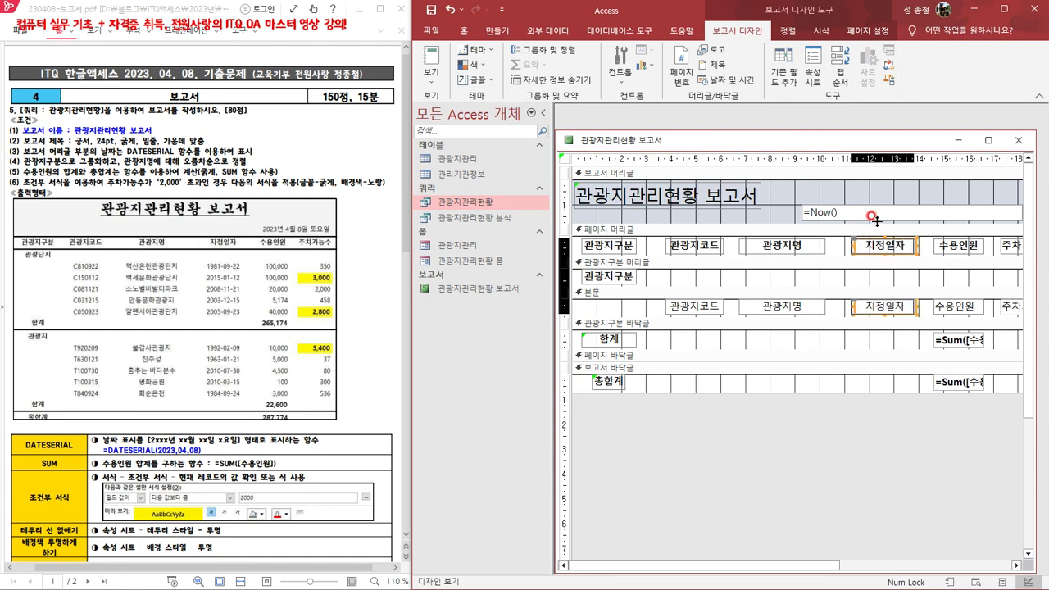
key(Left)
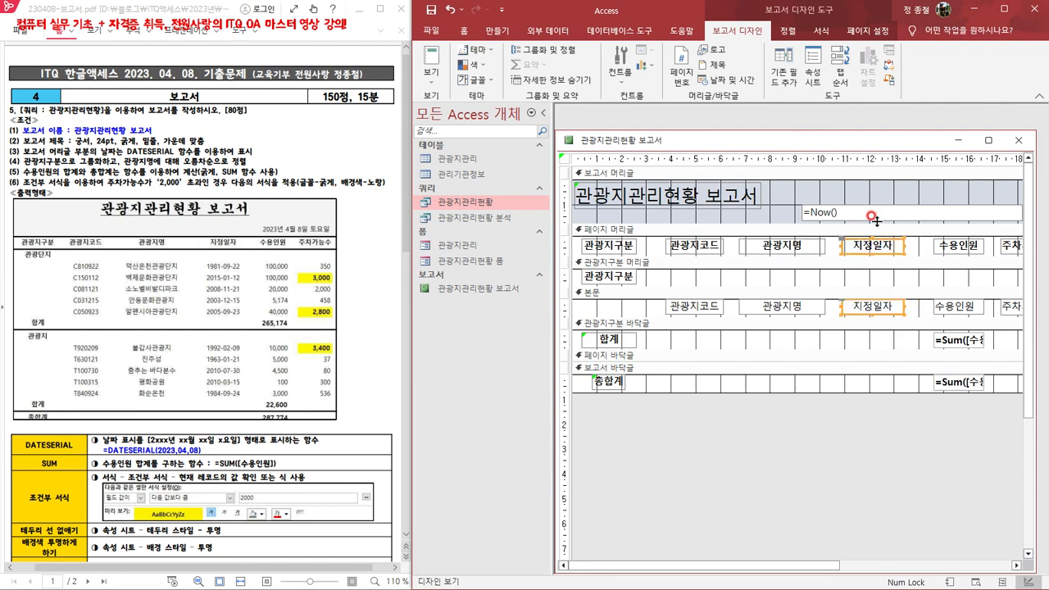
Step: Shift the 수용인원 label, its text box and both Sum boxes slightly closer to the 지정일자 column
drag(973, 428, 943, 224)
key(Left)
key(Left)
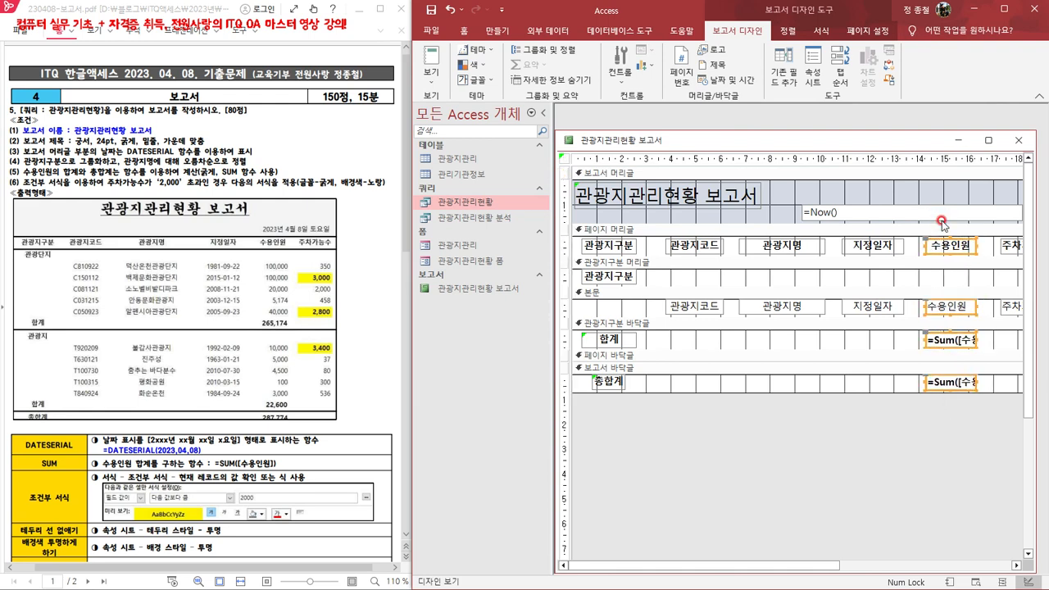
Step: Check the adjusted 지정일자 and 수용인원 column spacing in Report View
right_click(789, 143)
click(829, 200)
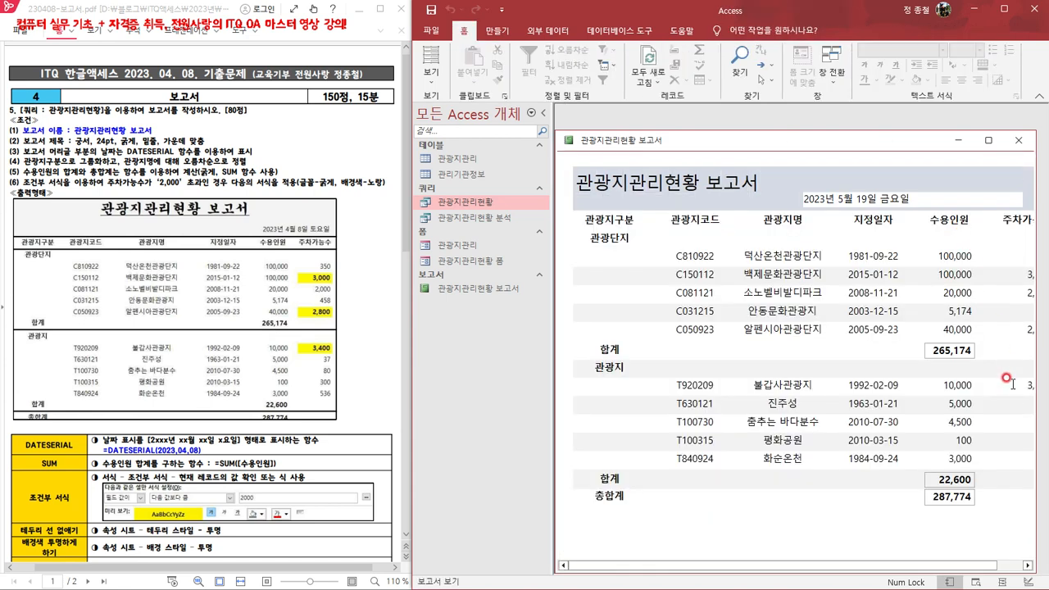
drag(861, 565, 818, 574)
Step: In Design View, make the report header section slightly taller and move the =Now() date box down within it
right_click(798, 143)
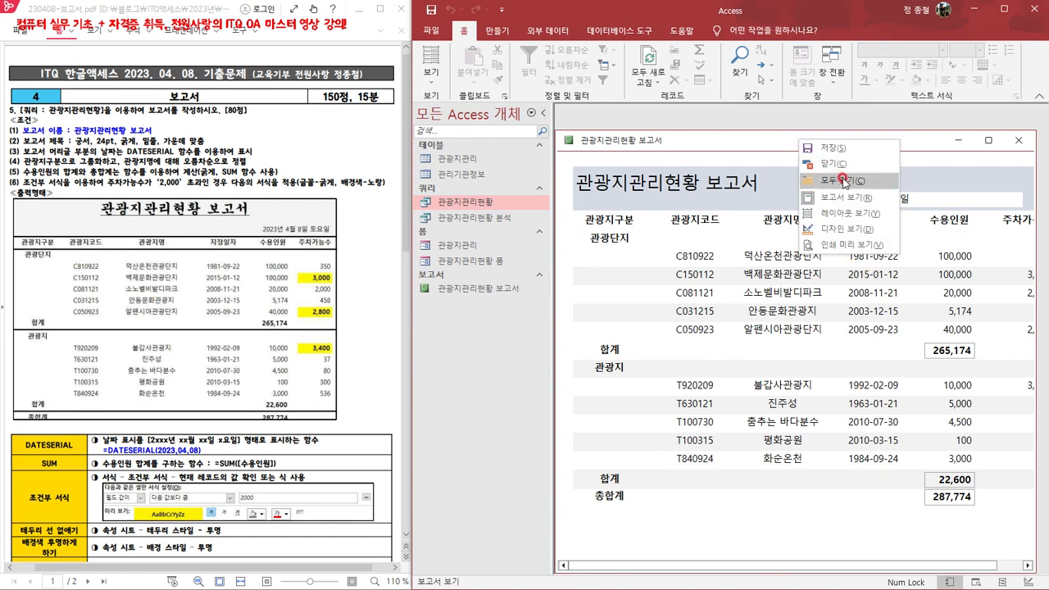
click(863, 224)
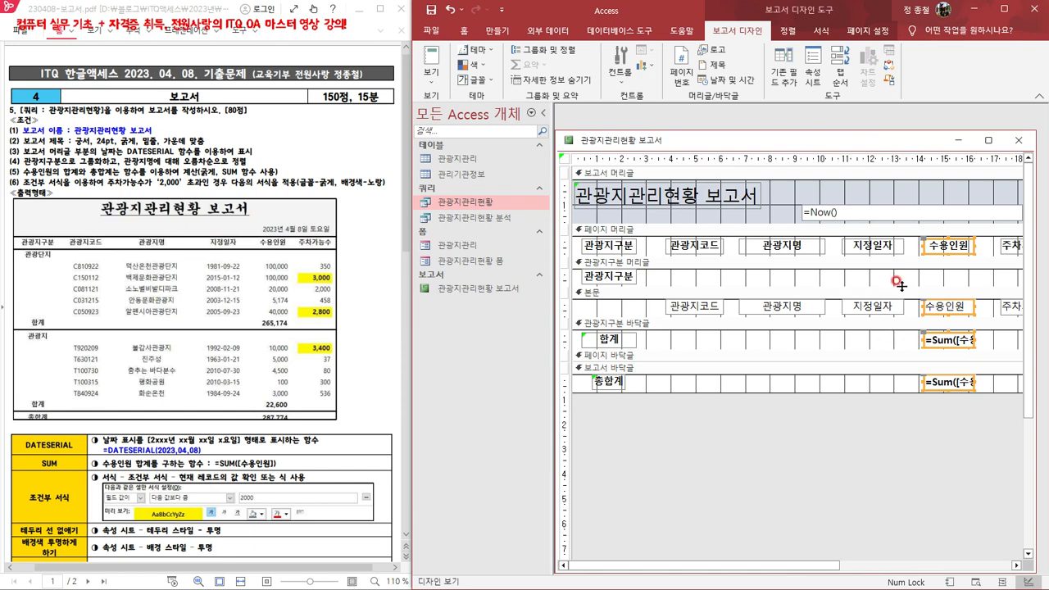
click(907, 213)
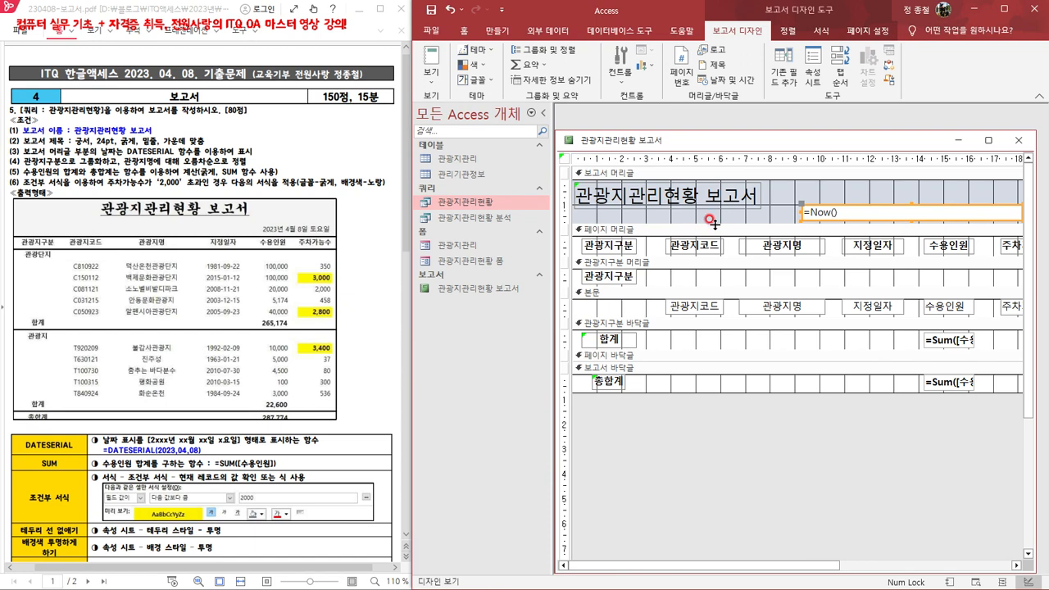
drag(715, 223, 715, 237)
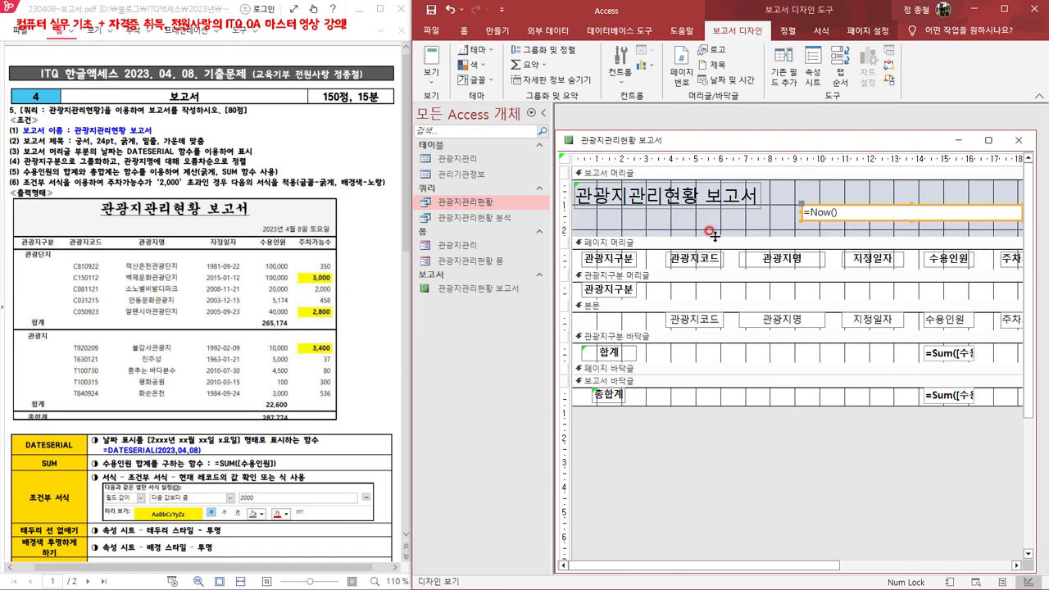
click(860, 218)
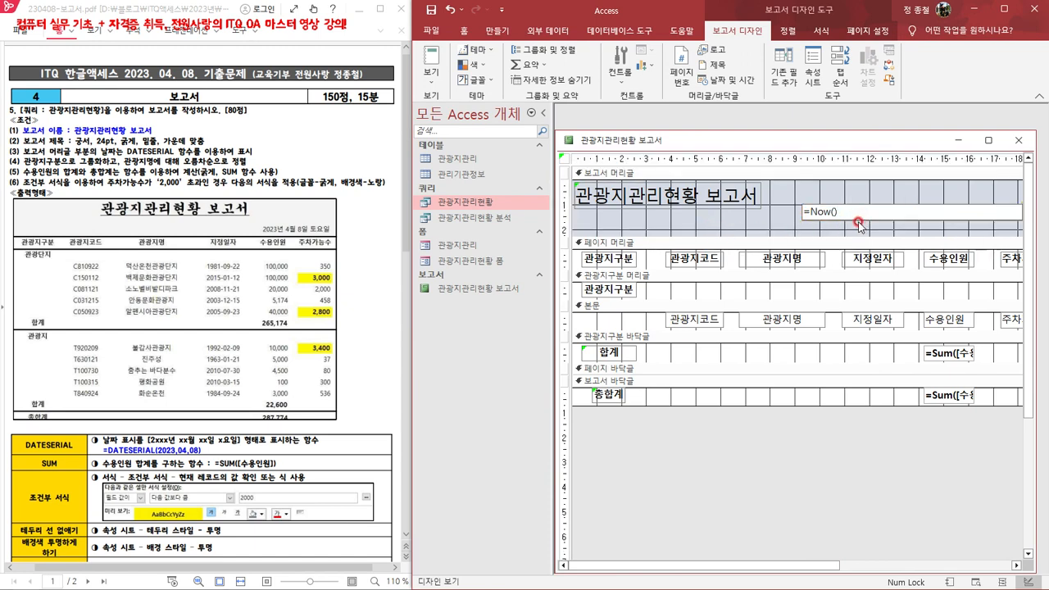
click(796, 215)
click(802, 217)
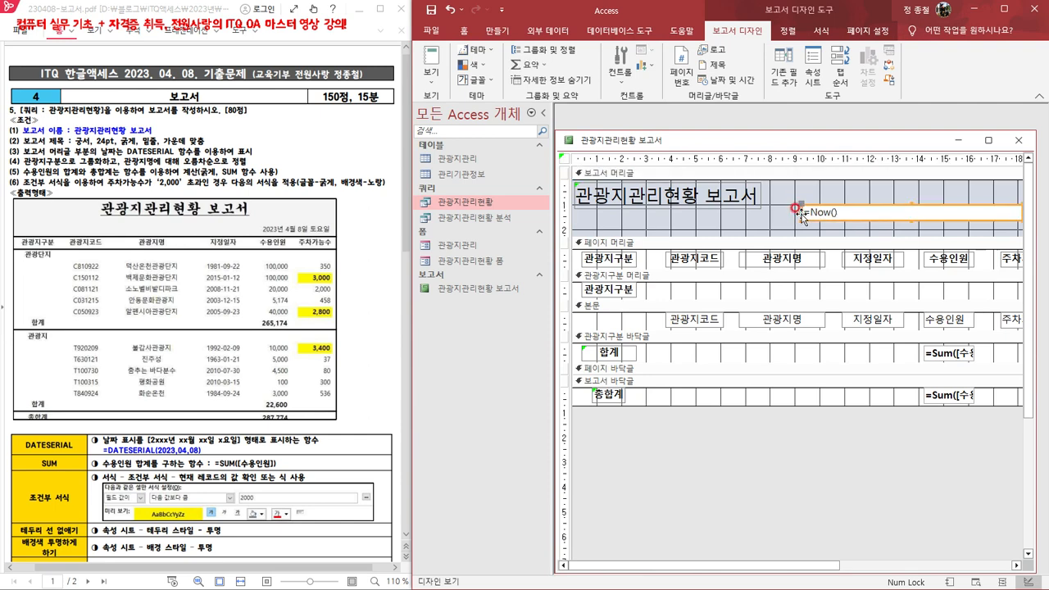
drag(801, 217, 803, 222)
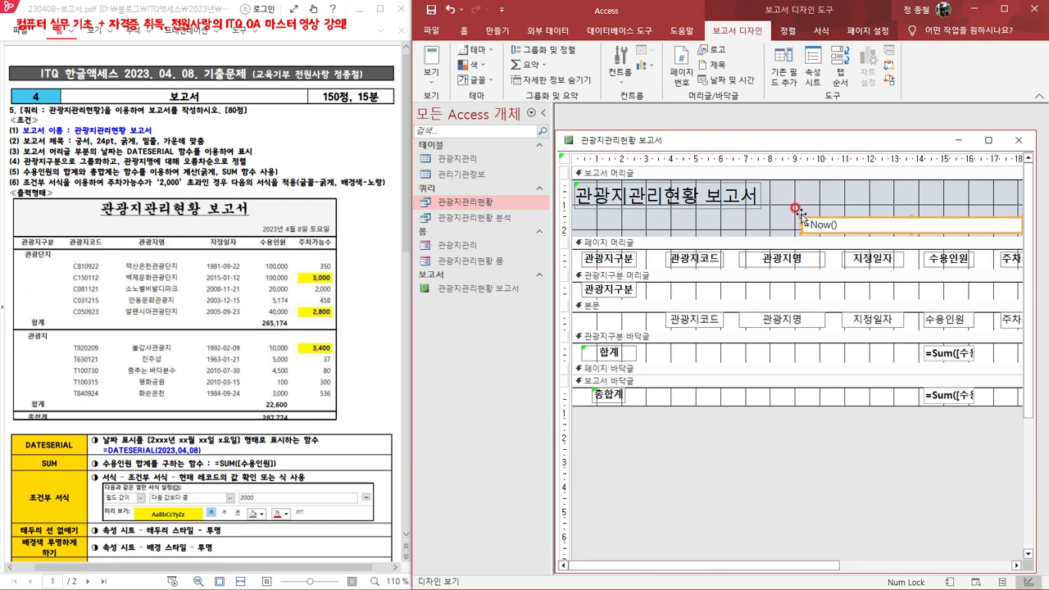
Step: Move the report title label down slightly and widen it across the full width of the report header
click(729, 197)
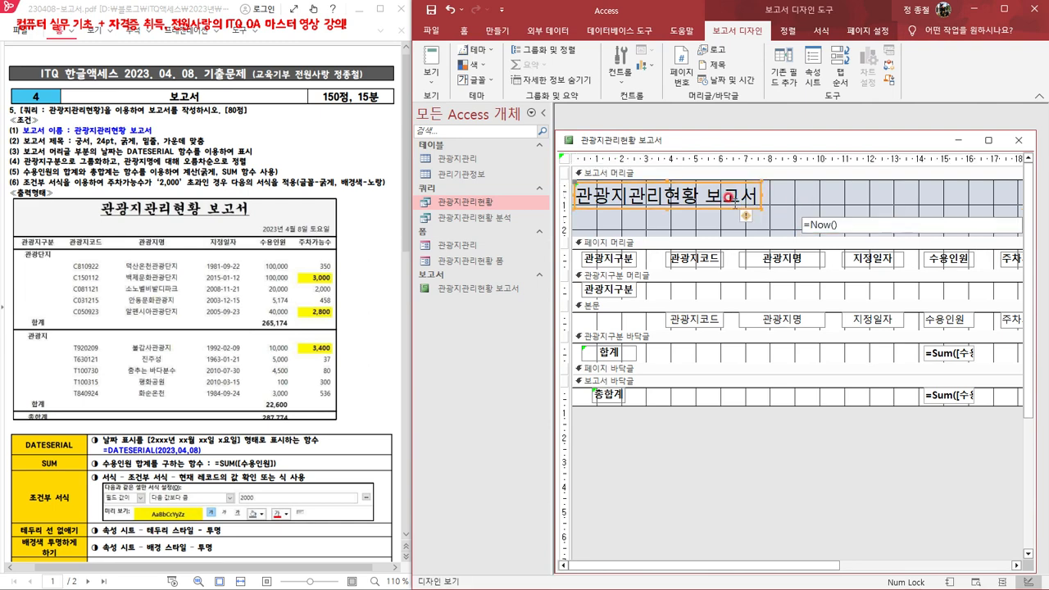
key(Down)
key(Down)
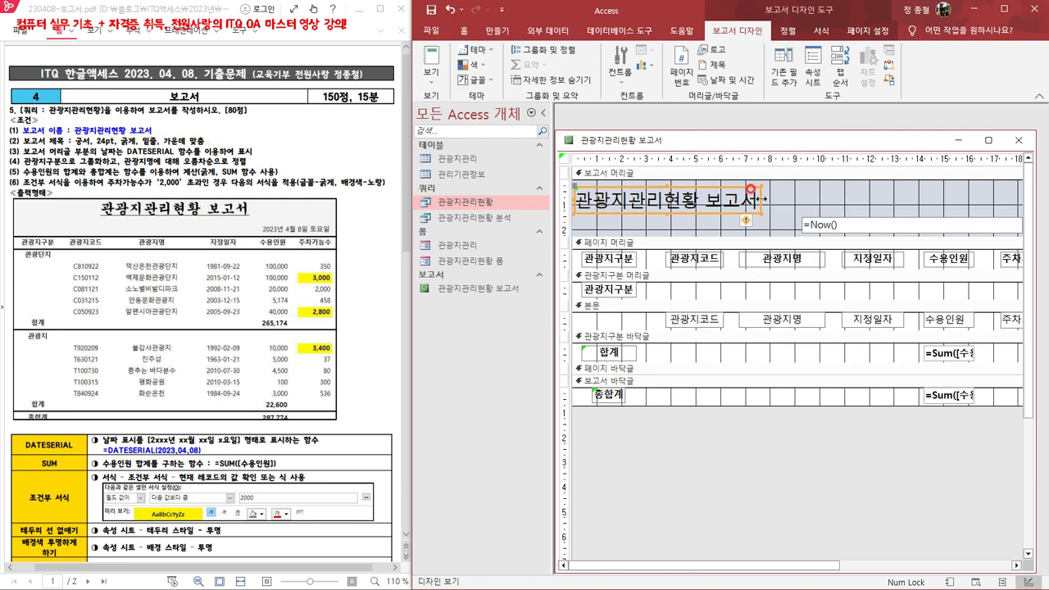
drag(762, 200, 985, 200)
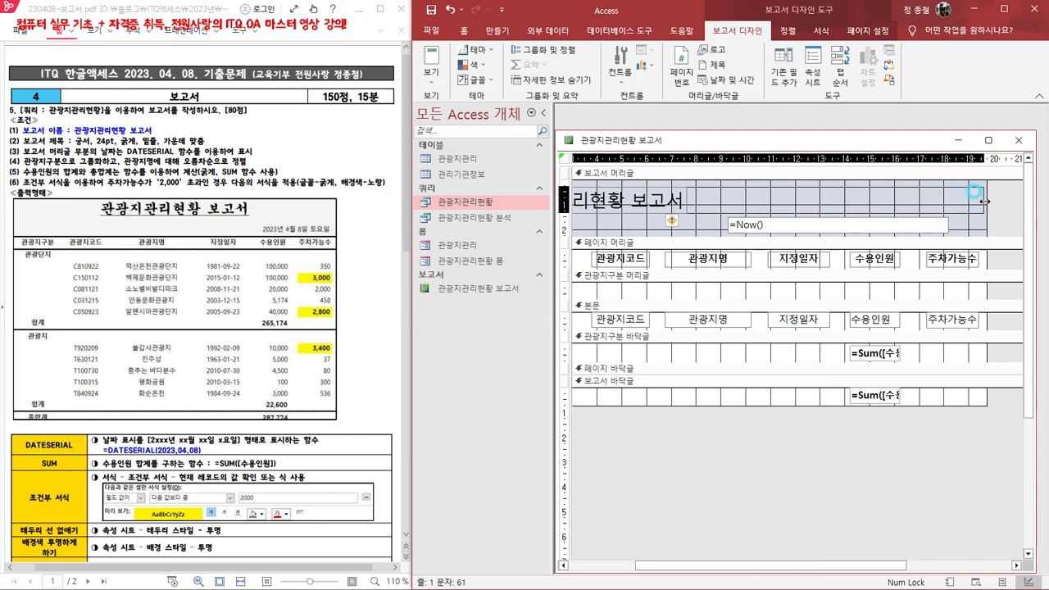
click(984, 200)
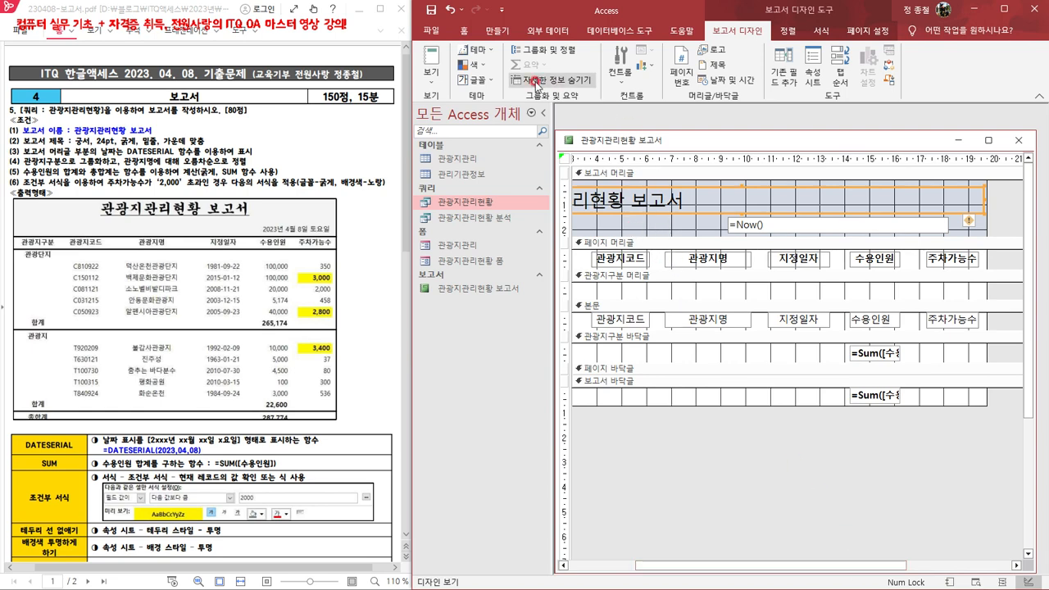
Step: Format the report title label as 궁서, 24 pt, bold, underlined and centred
click(463, 33)
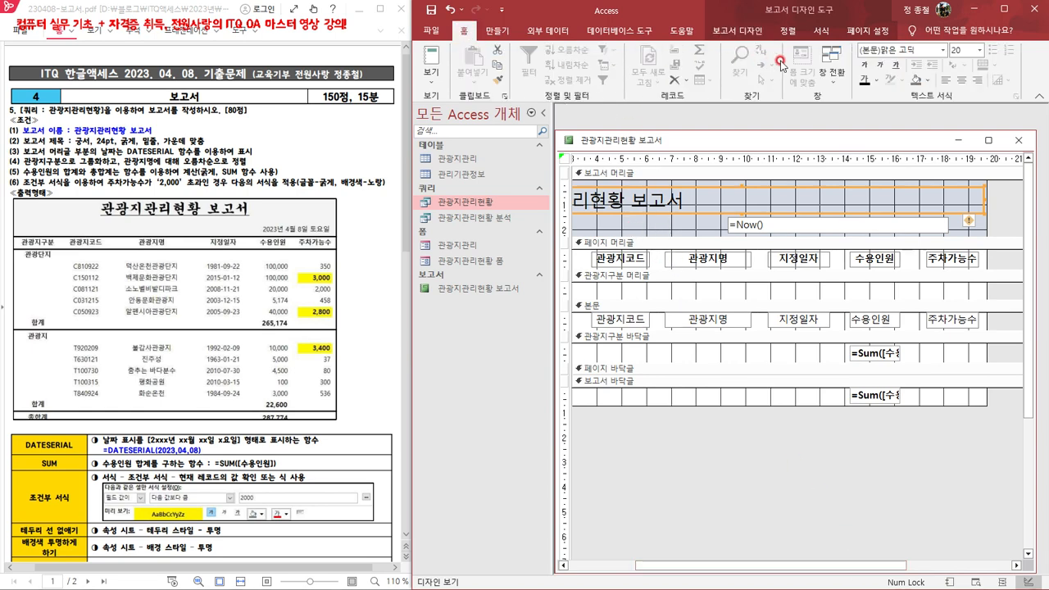
click(921, 51)
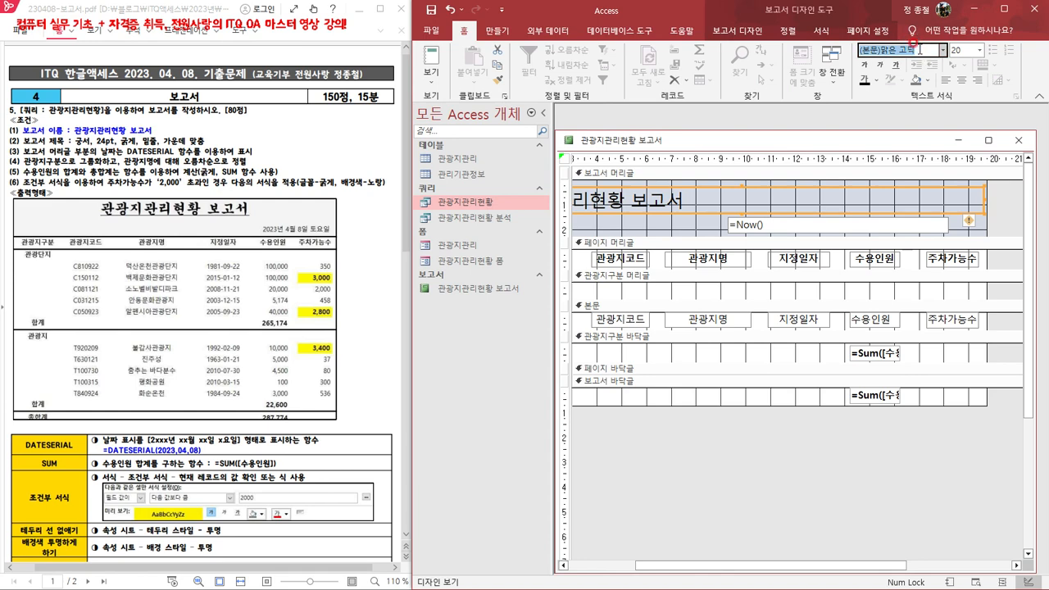
text(궁서)
key(Return)
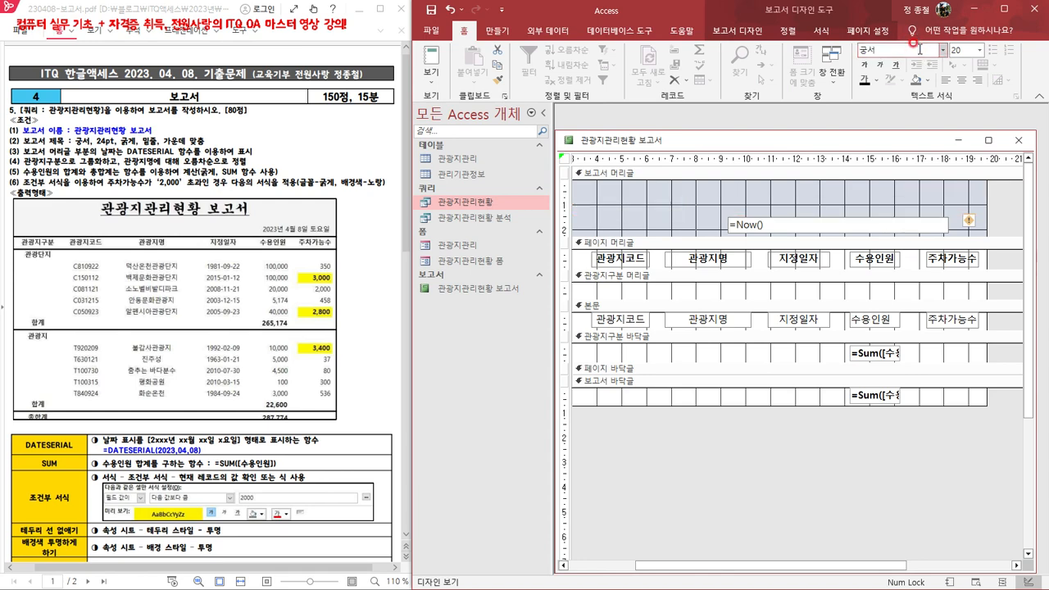
click(968, 50)
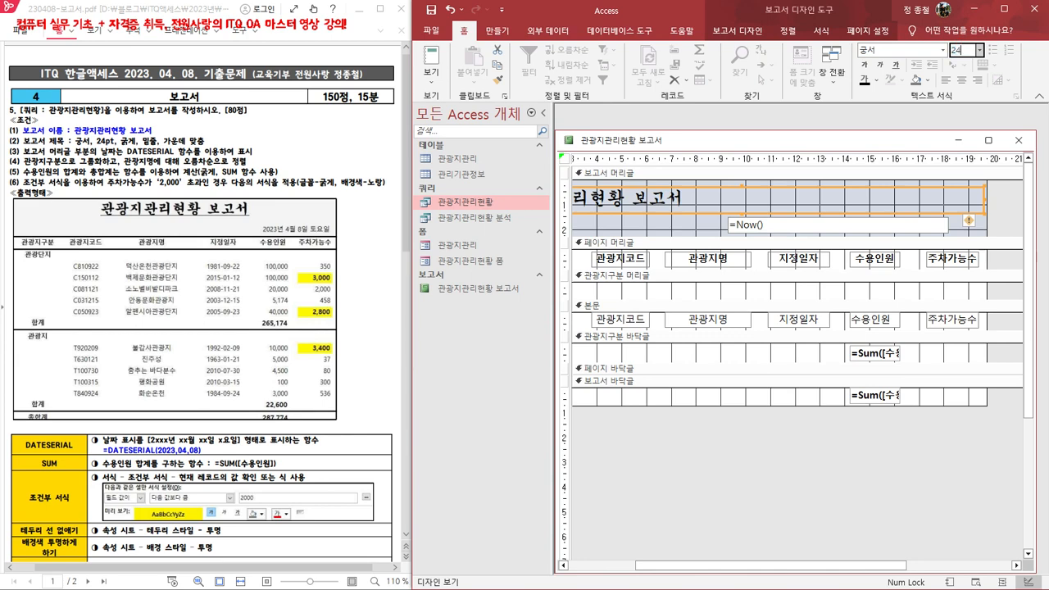
key(Return)
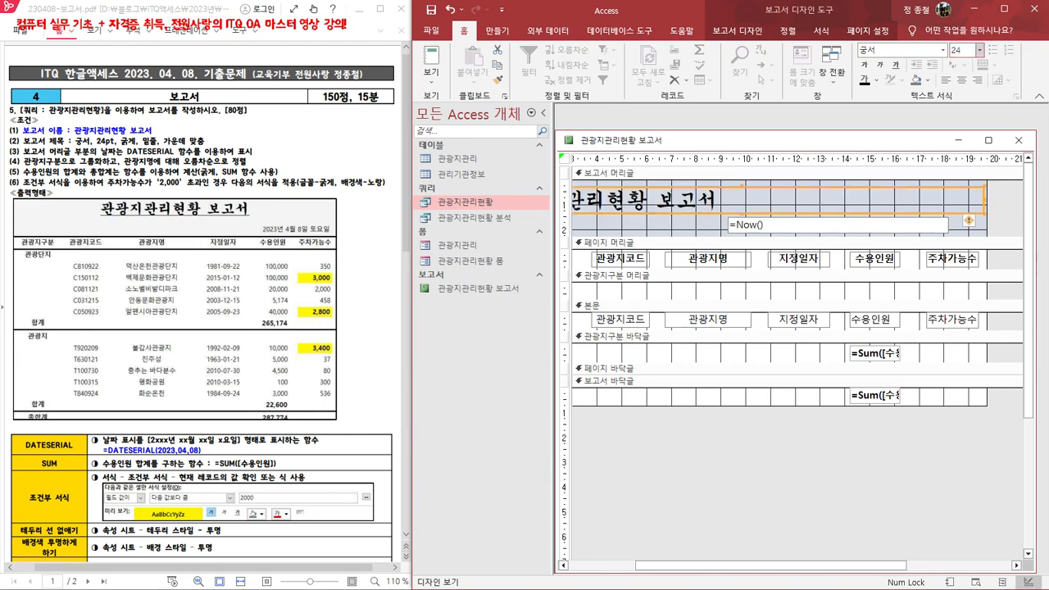
click(867, 67)
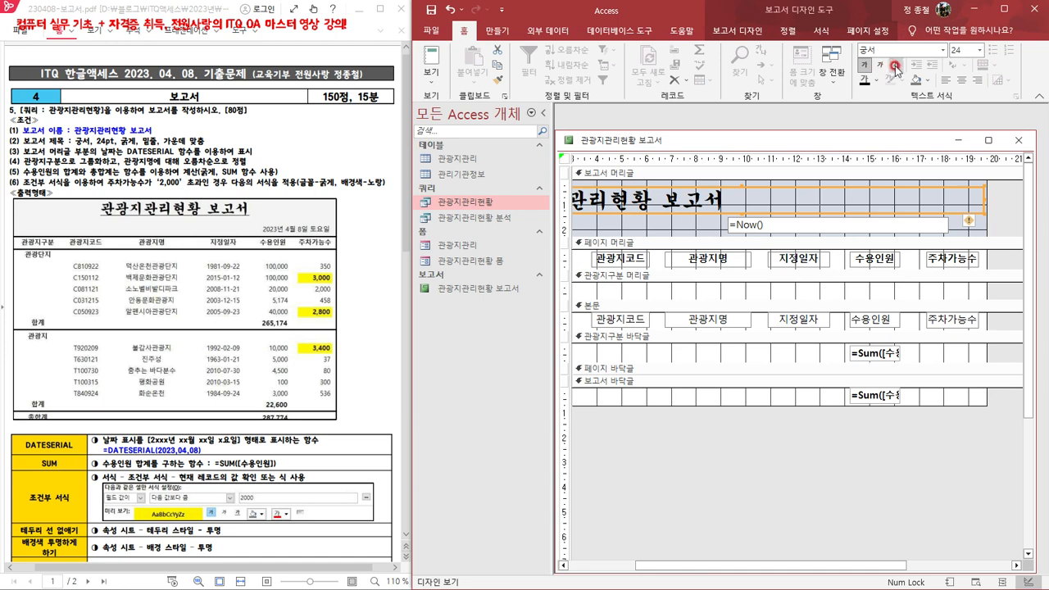
click(896, 67)
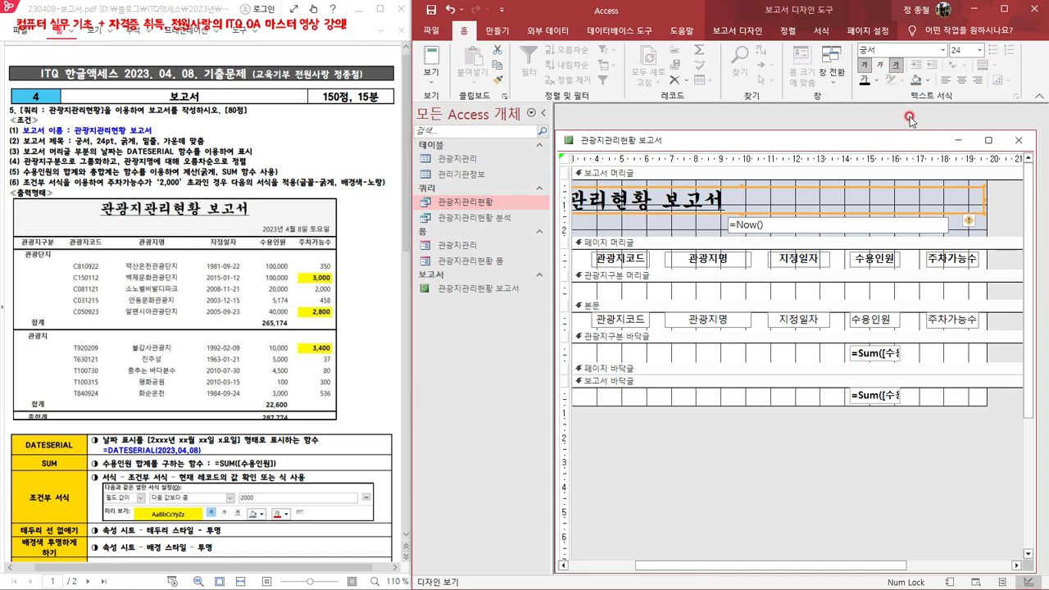
click(960, 81)
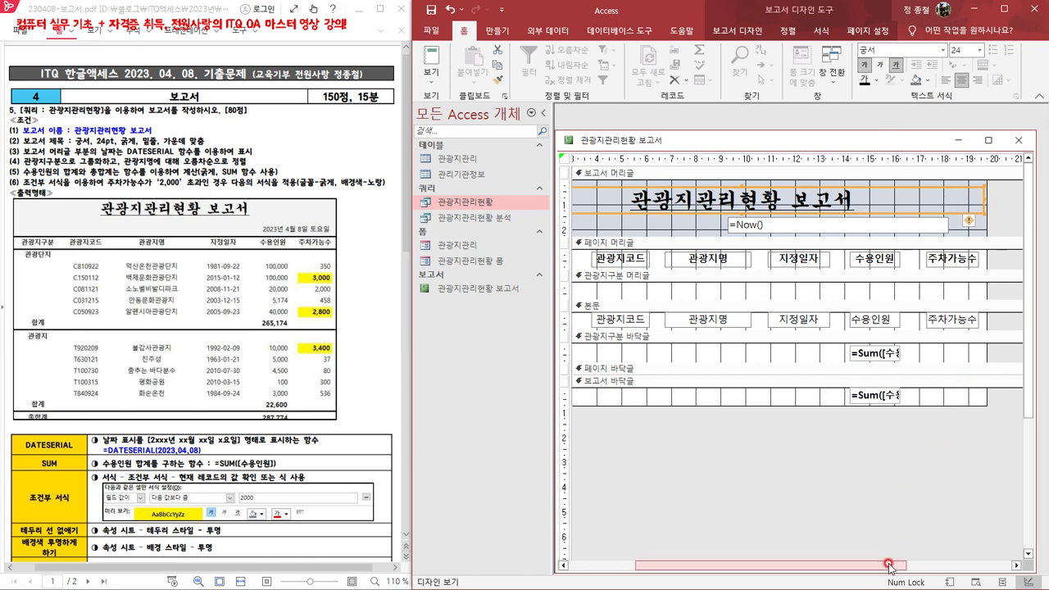
Step: Move the =Now() date box sideways until its right edge nearly meets the title label's right edge
drag(890, 566, 810, 567)
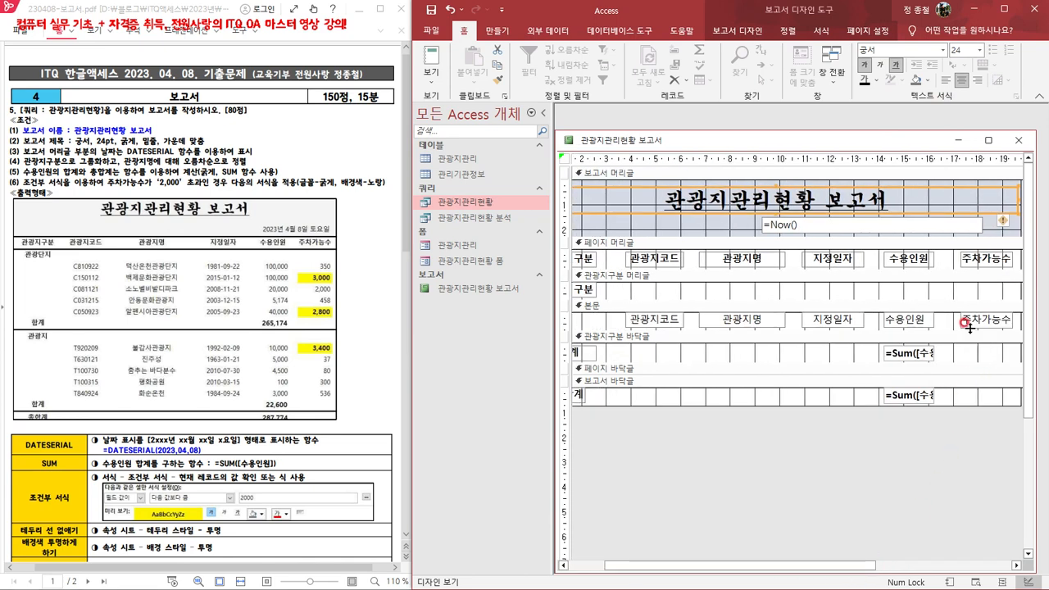
click(905, 226)
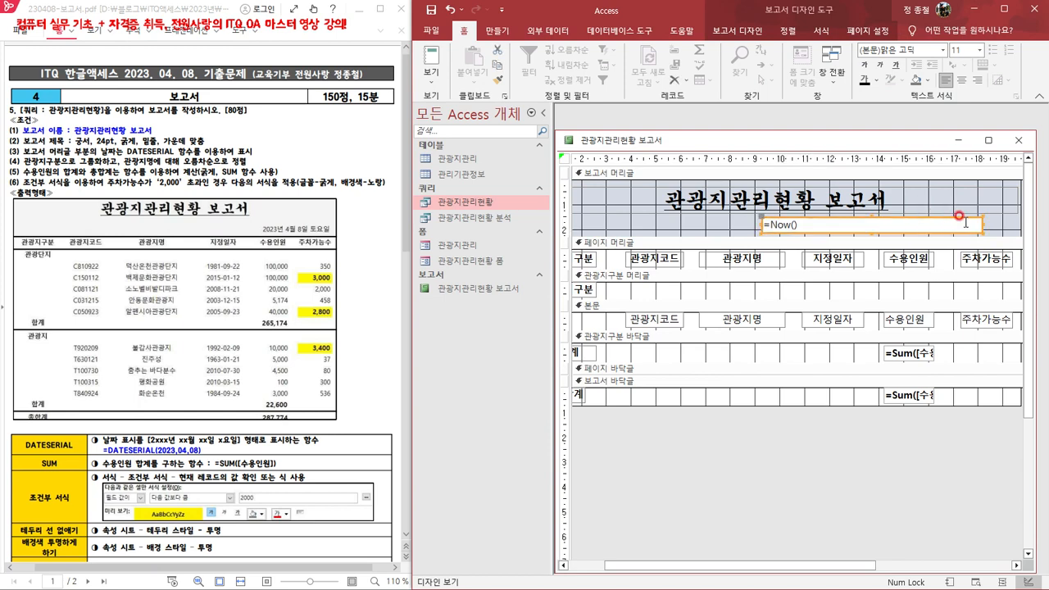
drag(1001, 226, 1014, 232)
key(Right)
key(Right)
key(Right)
key(Right)
key(Right)
key(Right)
key(Right)
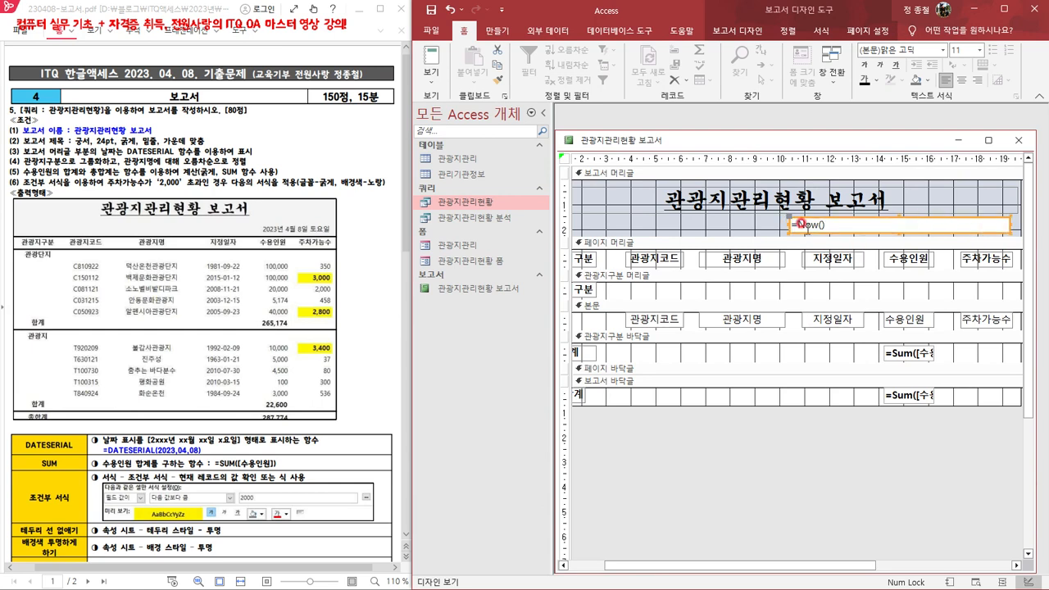
Step: Narrow the date box from its left side to about 6.5 cm wide and right-align its text
drag(789, 226, 847, 228)
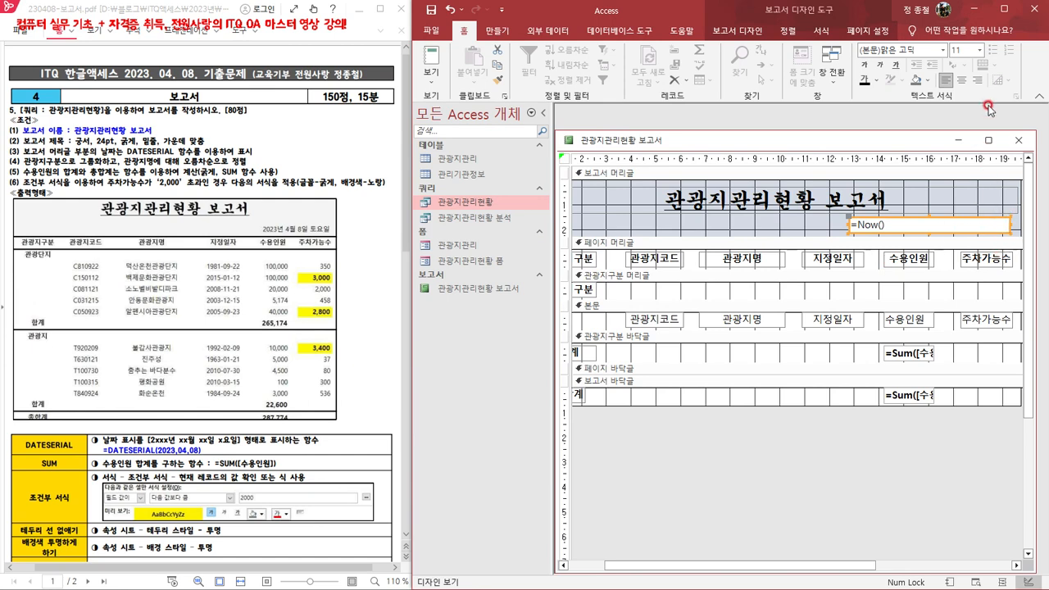
click(980, 81)
click(980, 82)
click(989, 224)
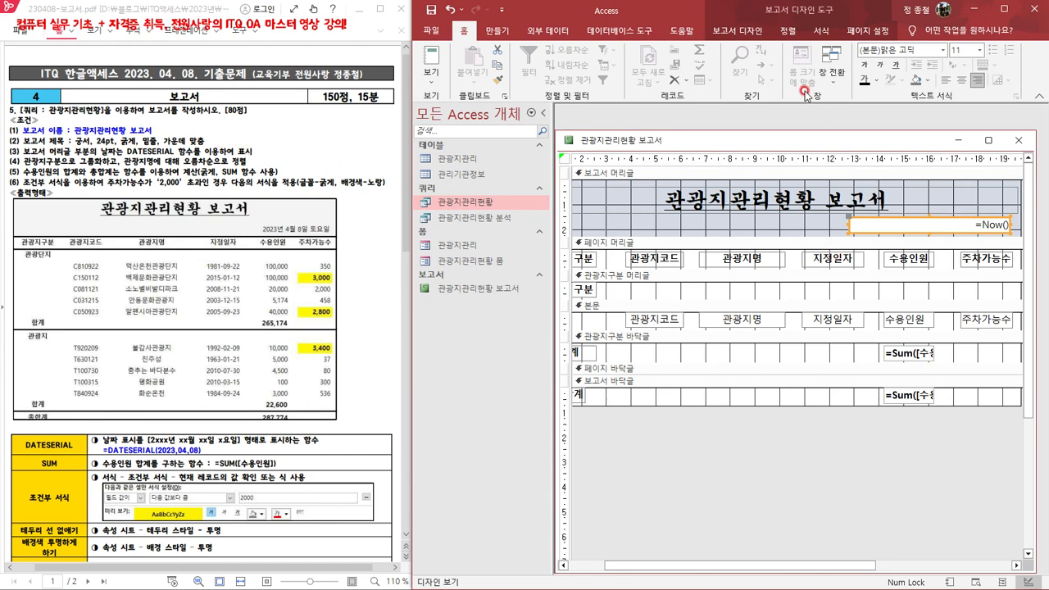
Step: Set the date box's control source (컨트롤 원본) to =DateSerial(2023,4,8) and close its property sheet
click(737, 36)
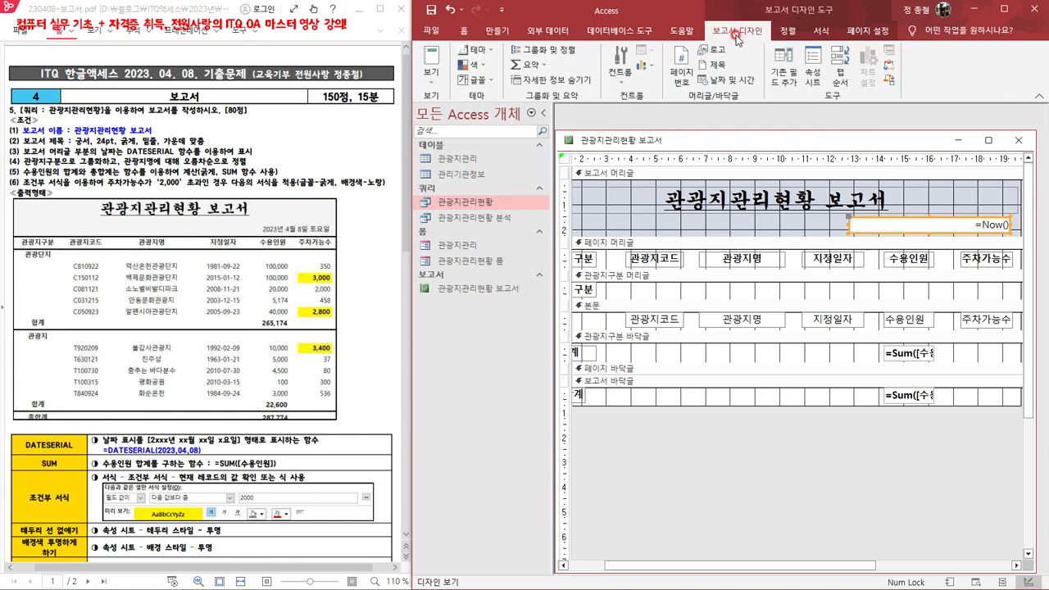
click(813, 61)
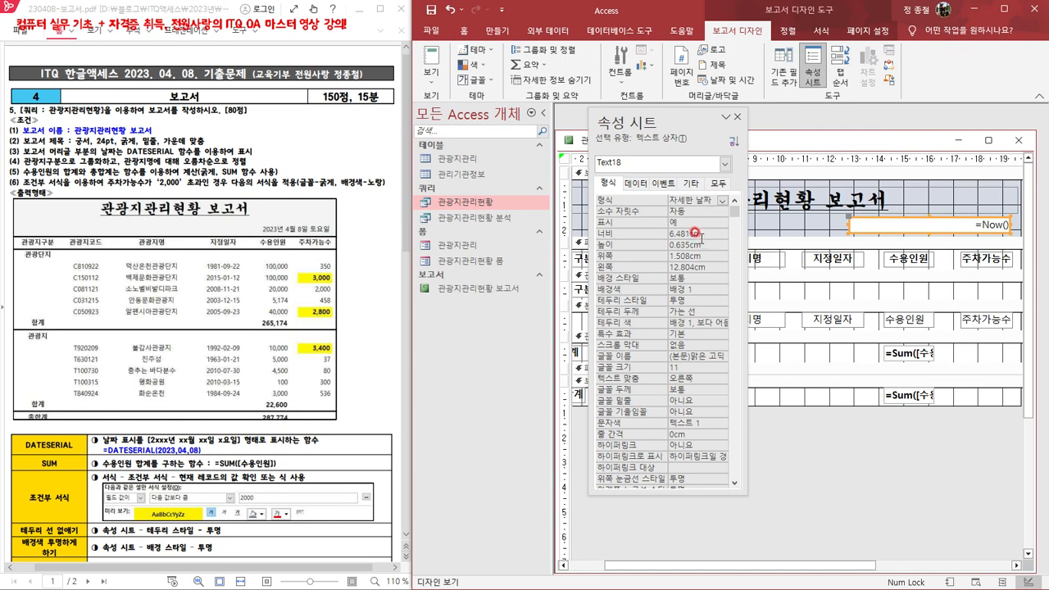
click(636, 188)
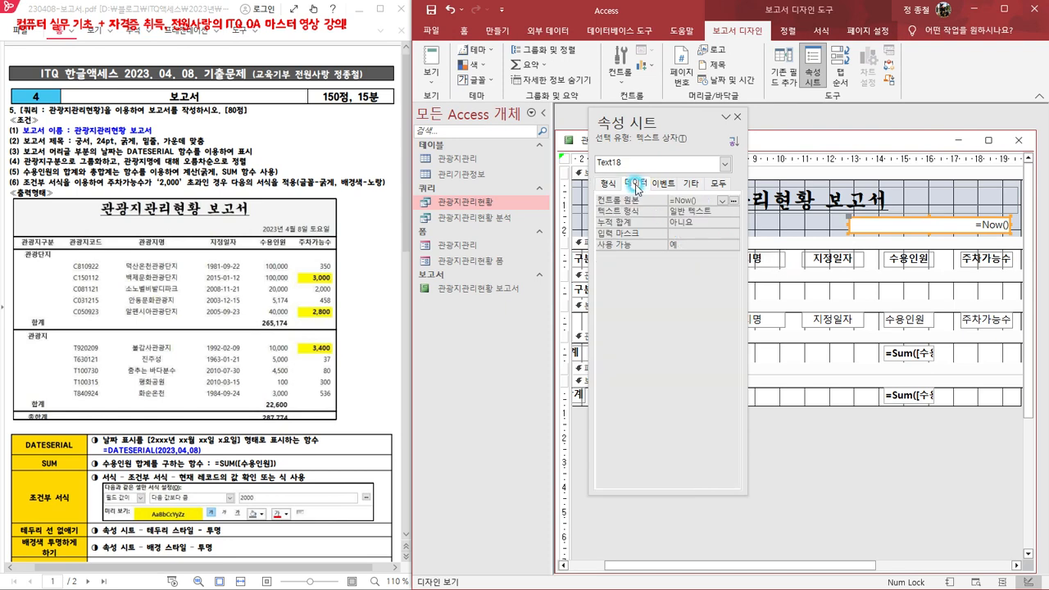
click(672, 199)
click(676, 200)
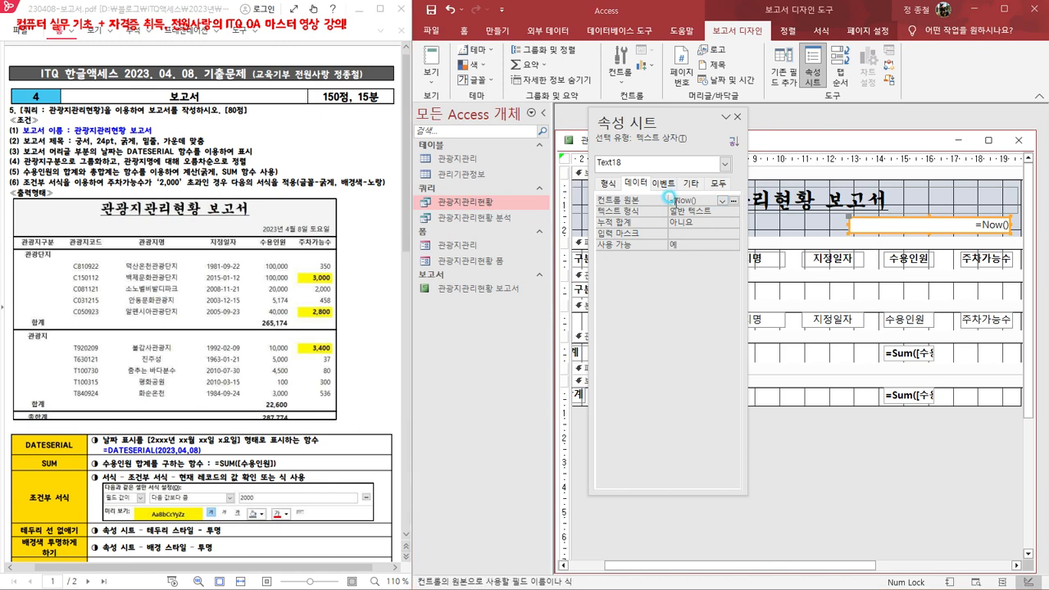
double_click(678, 200)
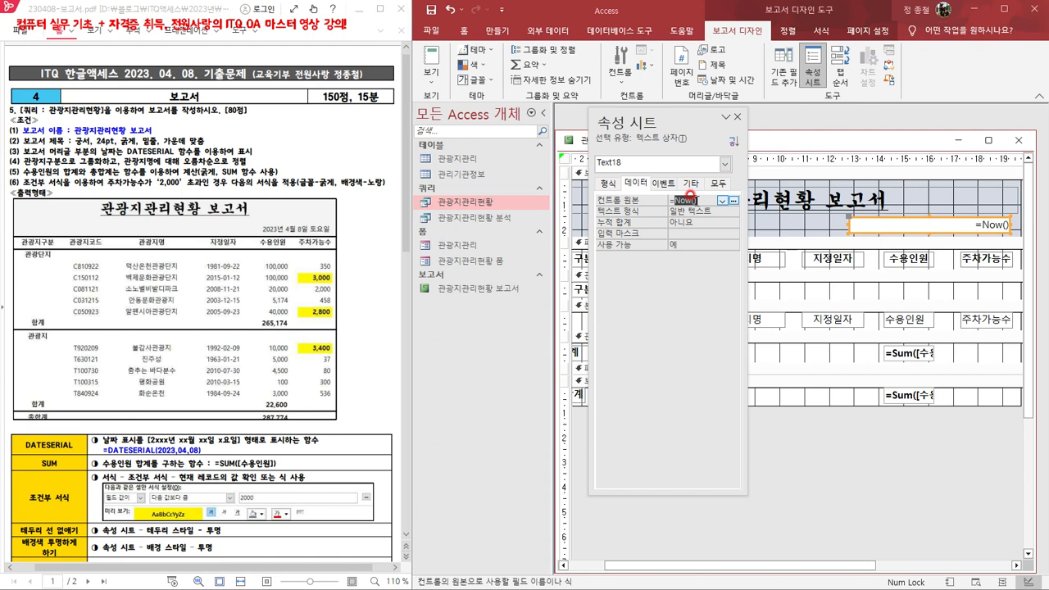
text(date)
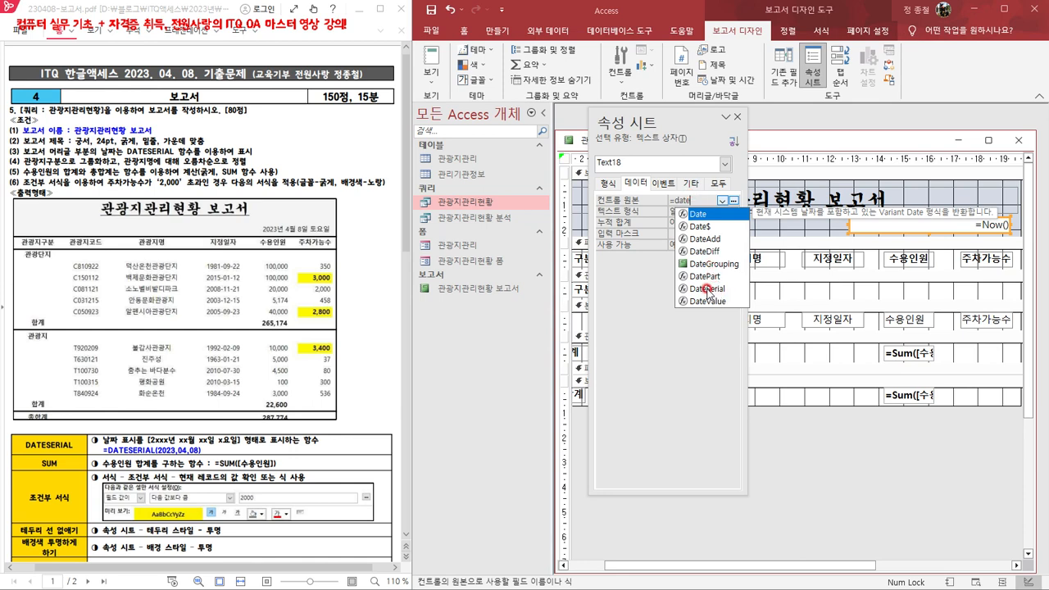
double_click(706, 289)
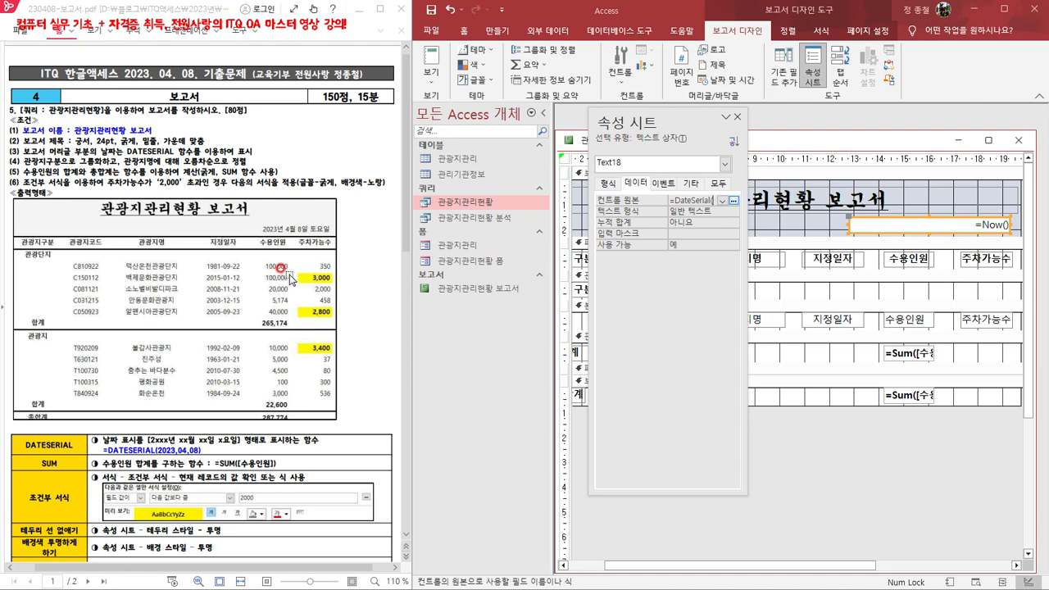
text(2023)
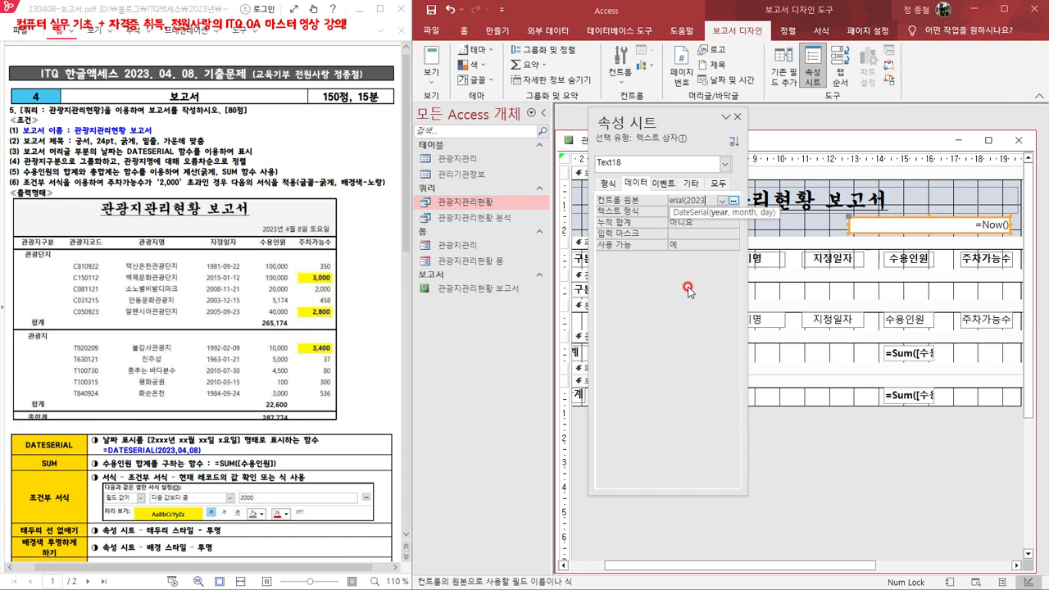
text(,4,8))
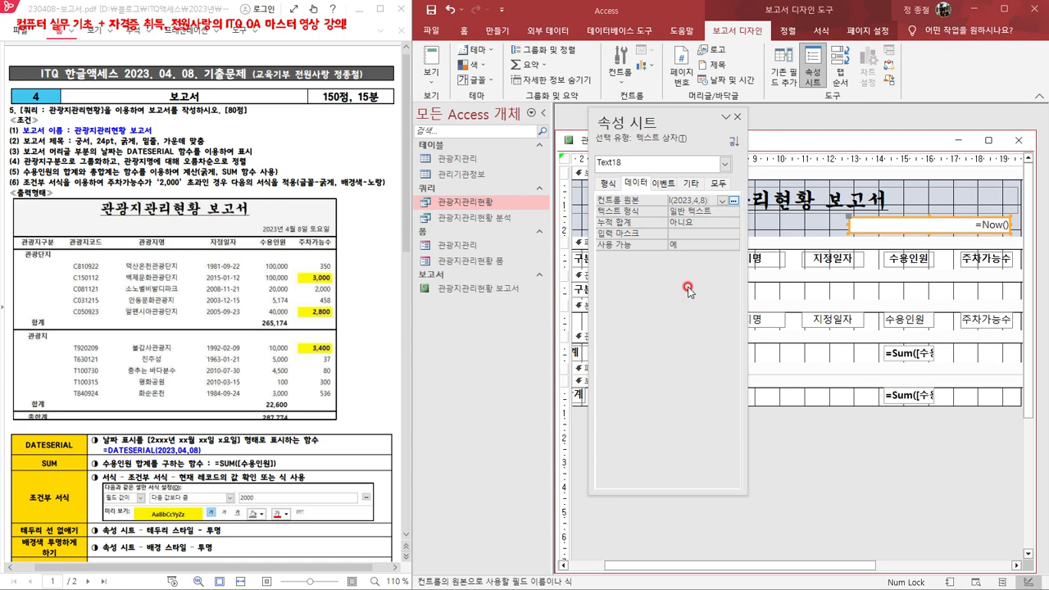
key(Return)
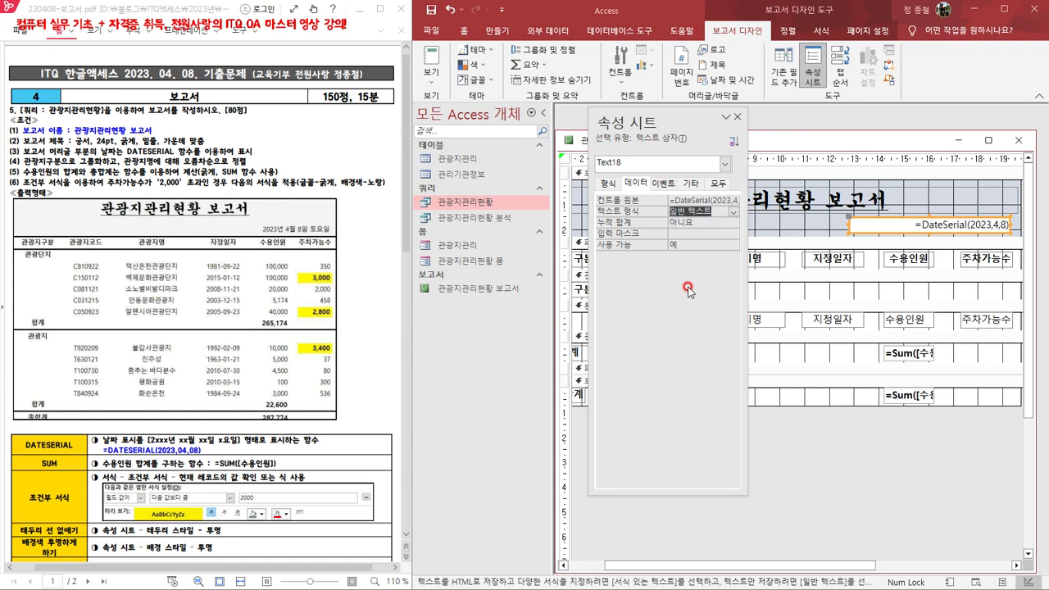
click(740, 118)
Step: Check the formatted title and the header date in Report View
right_click(835, 143)
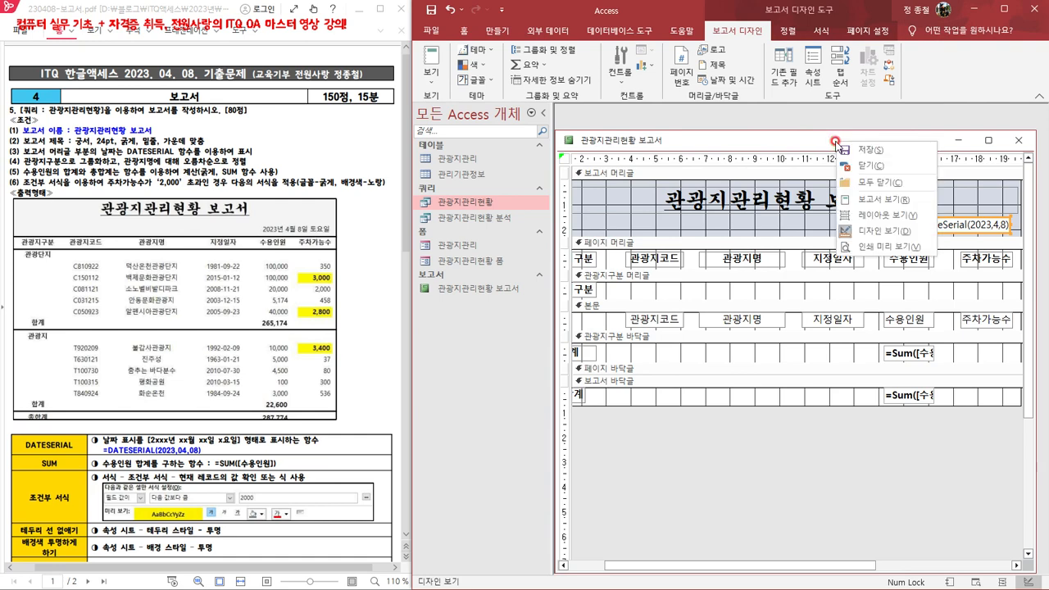
click(890, 203)
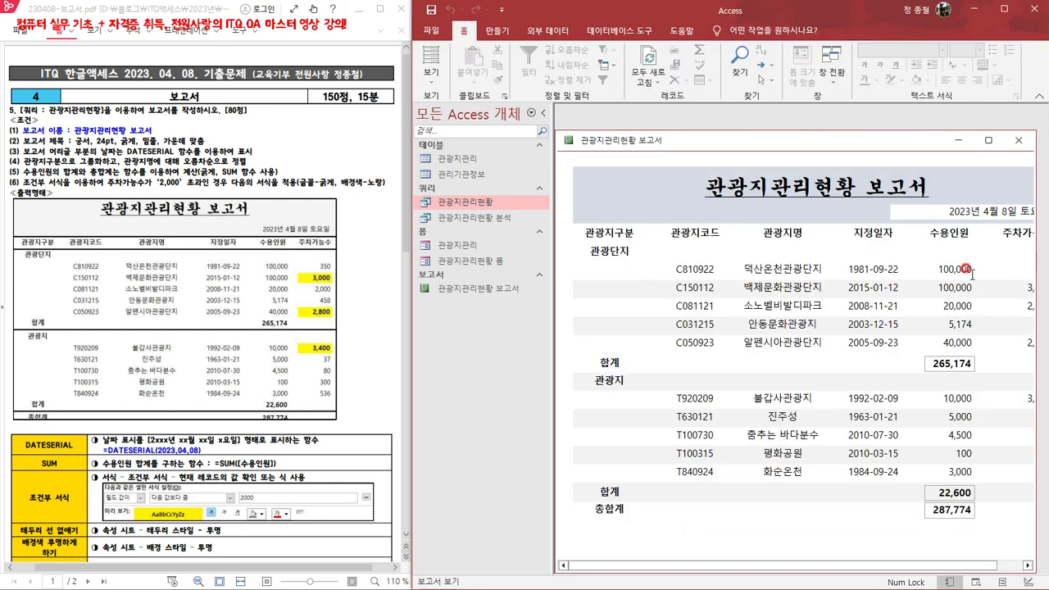
drag(853, 564, 878, 564)
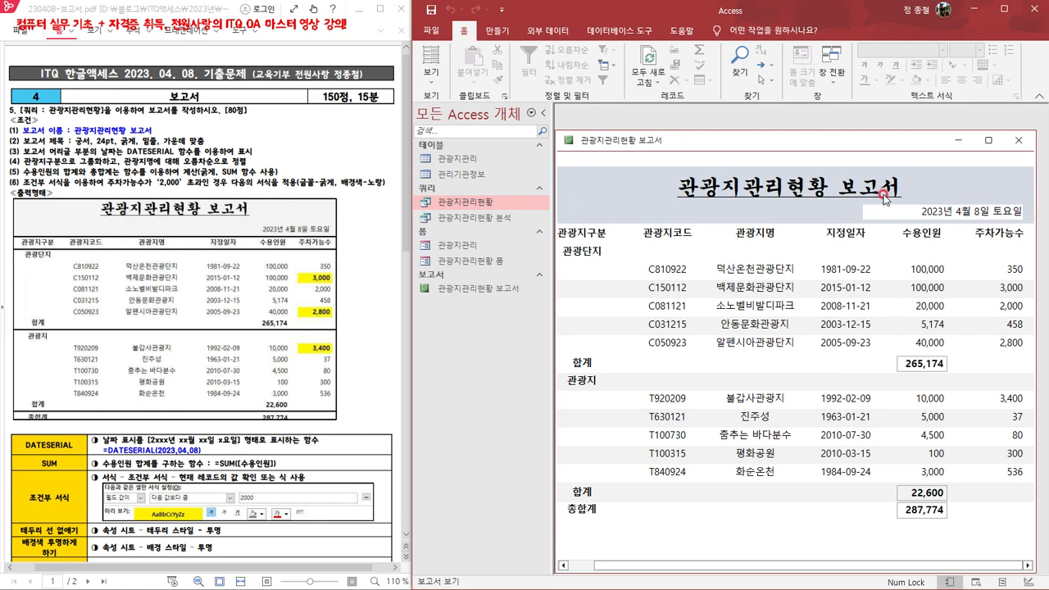
Step: In Design View, set the date box's background style (배경 스타일) to 투명, and view the result in Report View
right_click(810, 139)
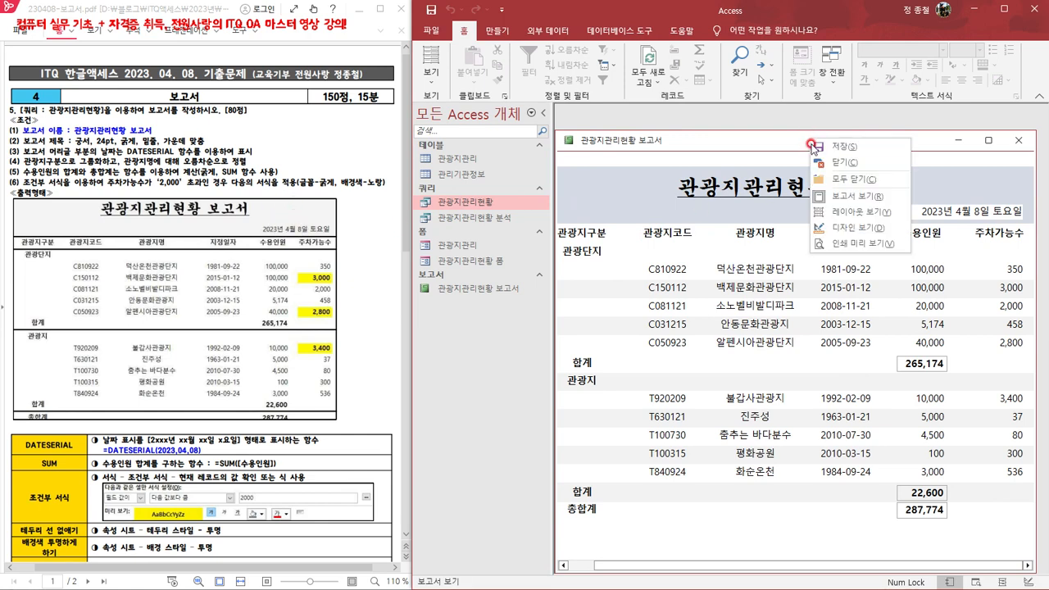
click(844, 230)
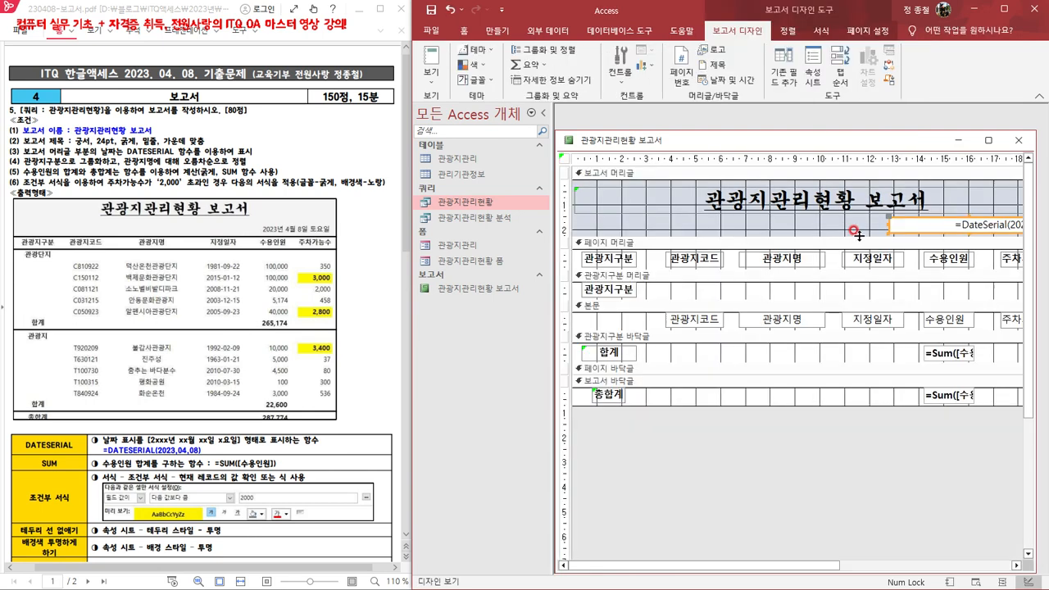
click(926, 218)
click(815, 54)
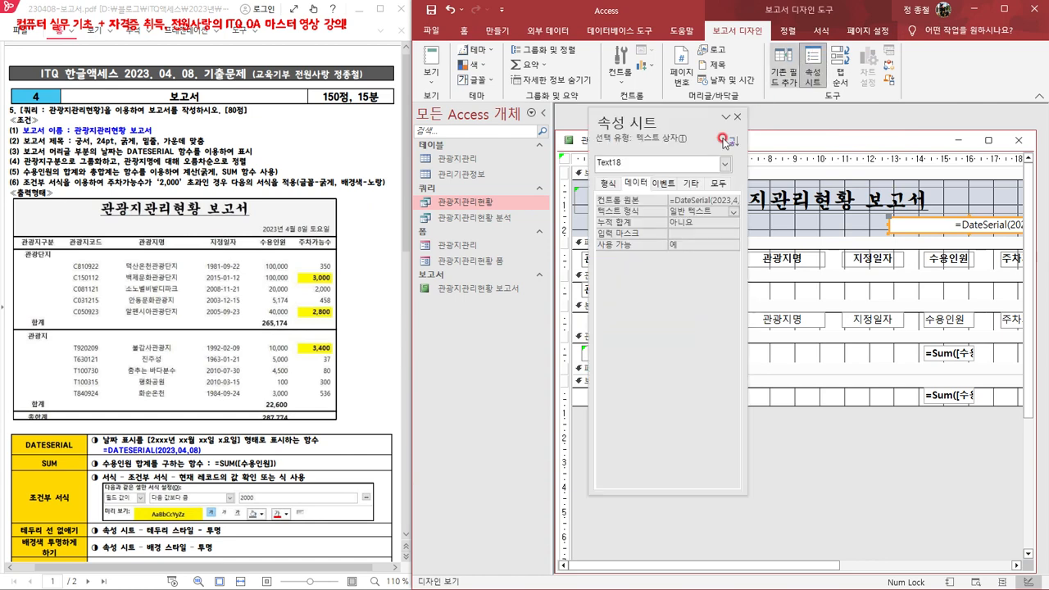
click(605, 187)
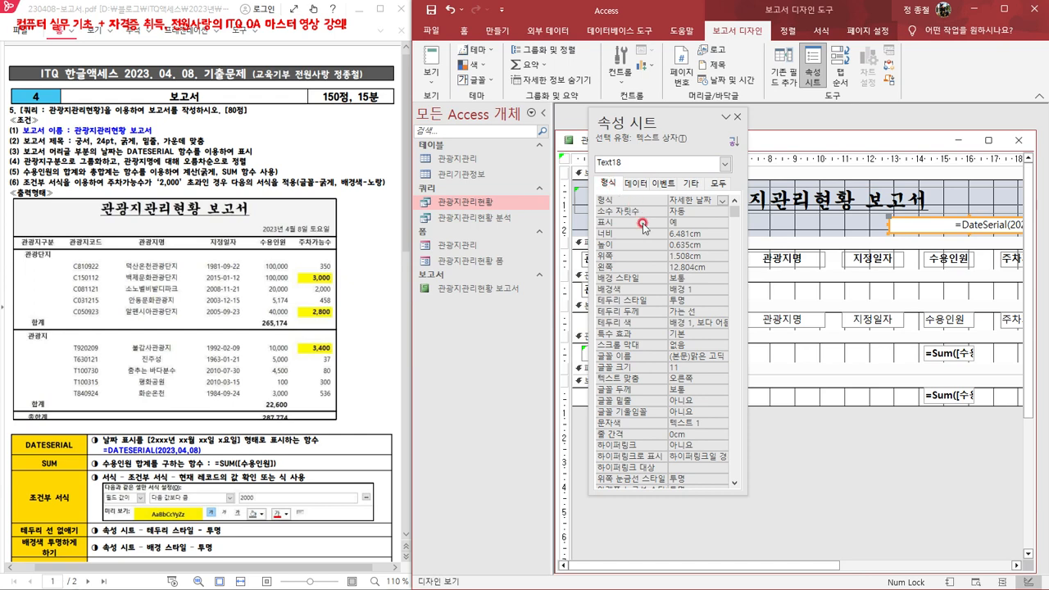
click(682, 269)
click(687, 278)
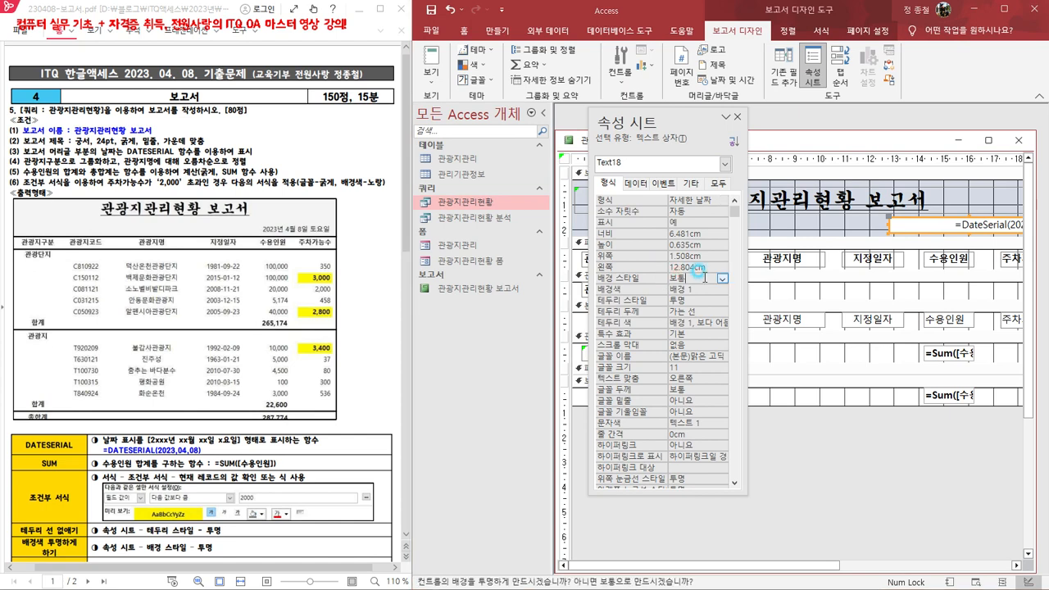
click(722, 279)
click(705, 289)
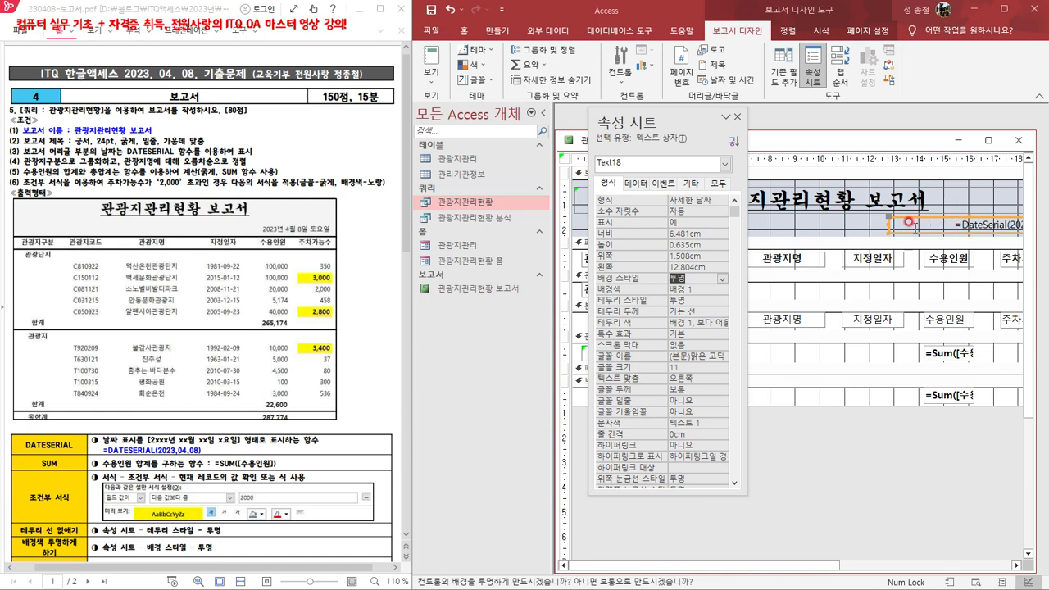
click(737, 117)
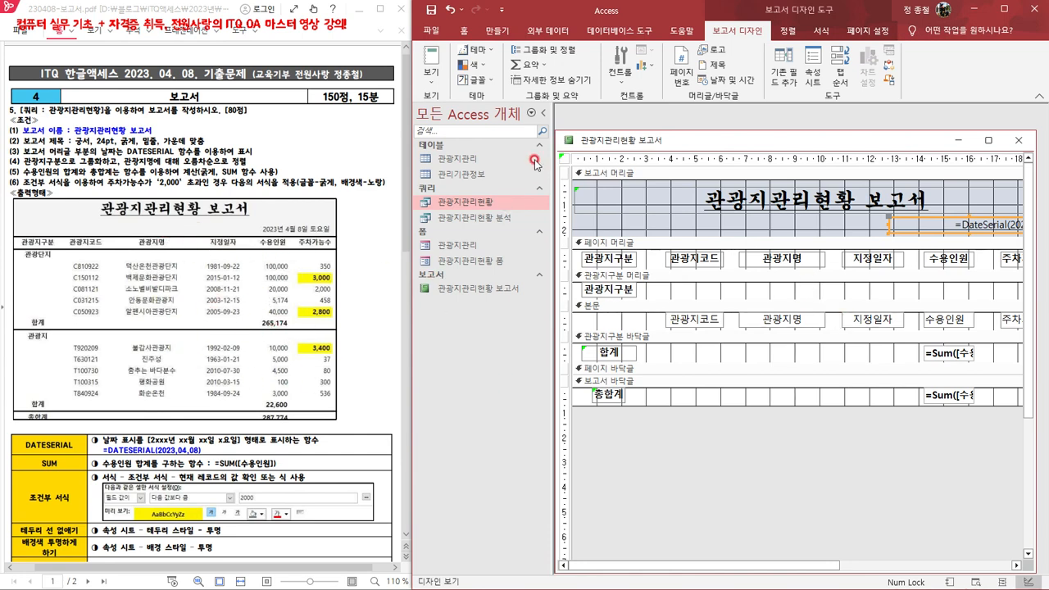
right_click(722, 141)
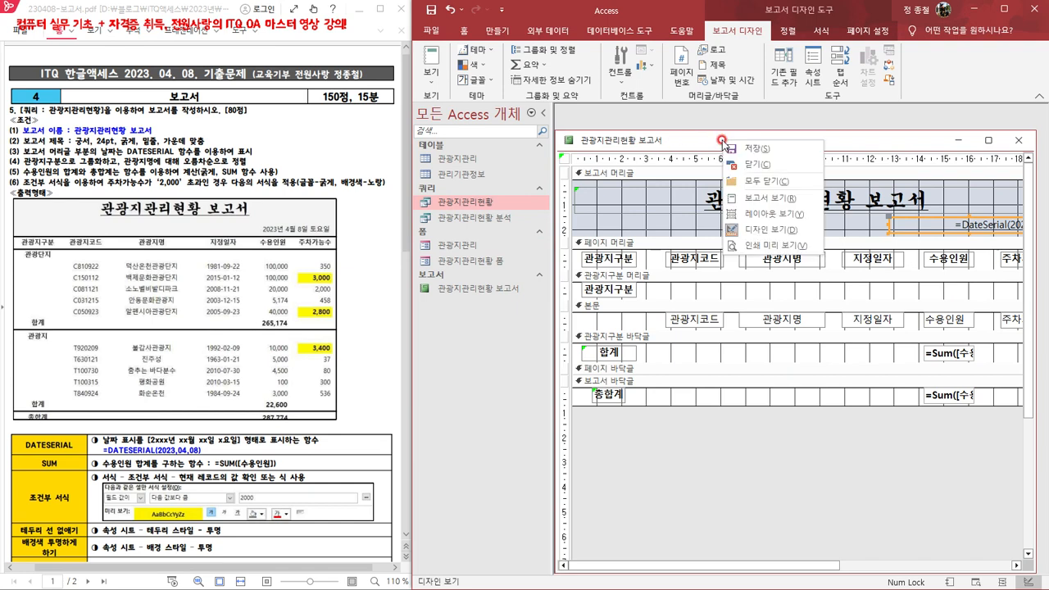
click(766, 199)
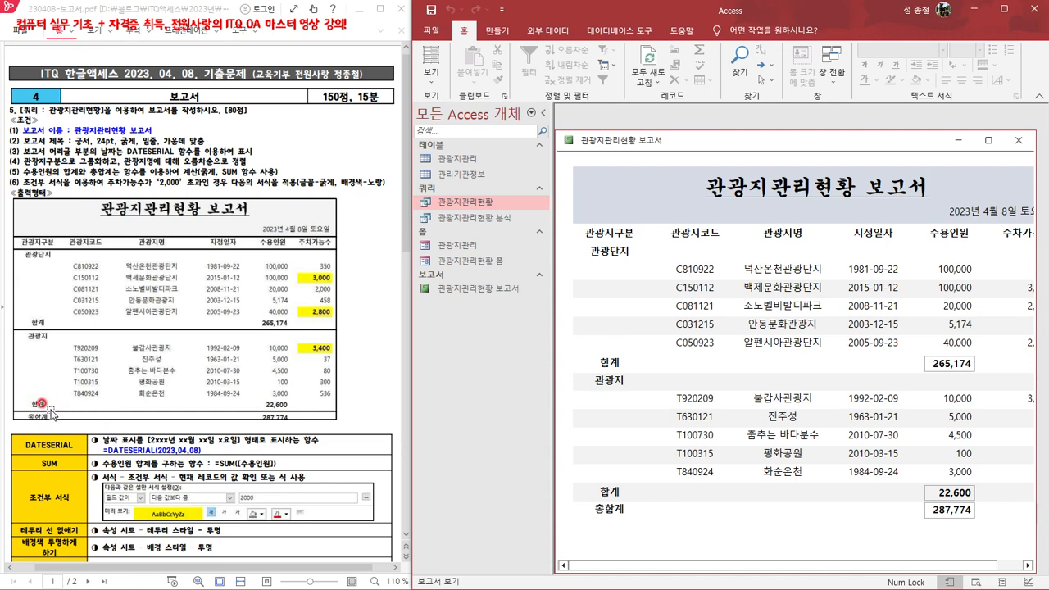
Step: In Design View, draw a horizontal line about 19.5 cm long above the column labels in the page header (페이지 머리글)
right_click(702, 142)
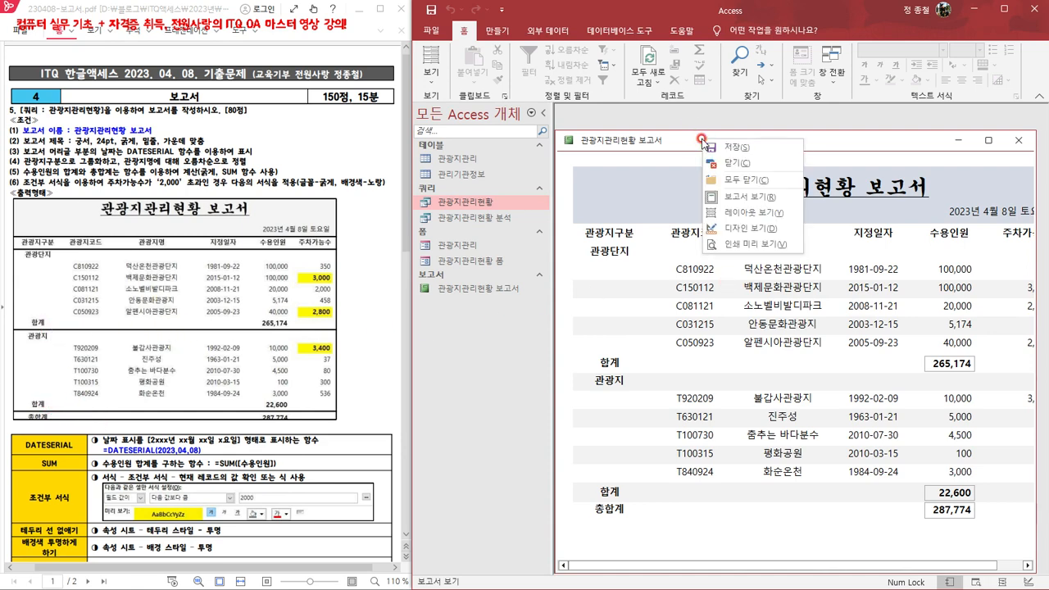
click(731, 218)
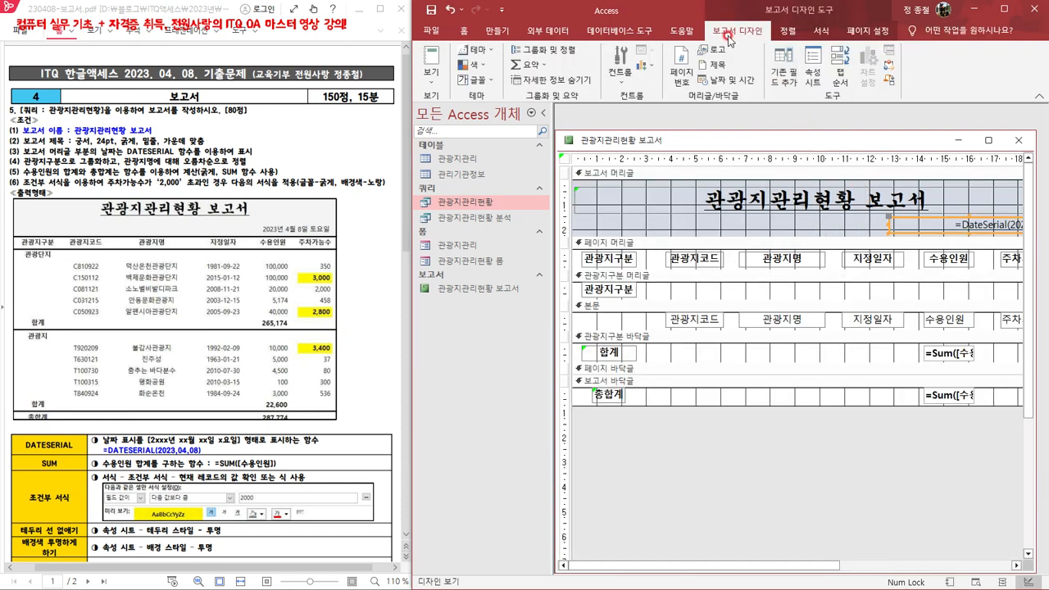
click(623, 82)
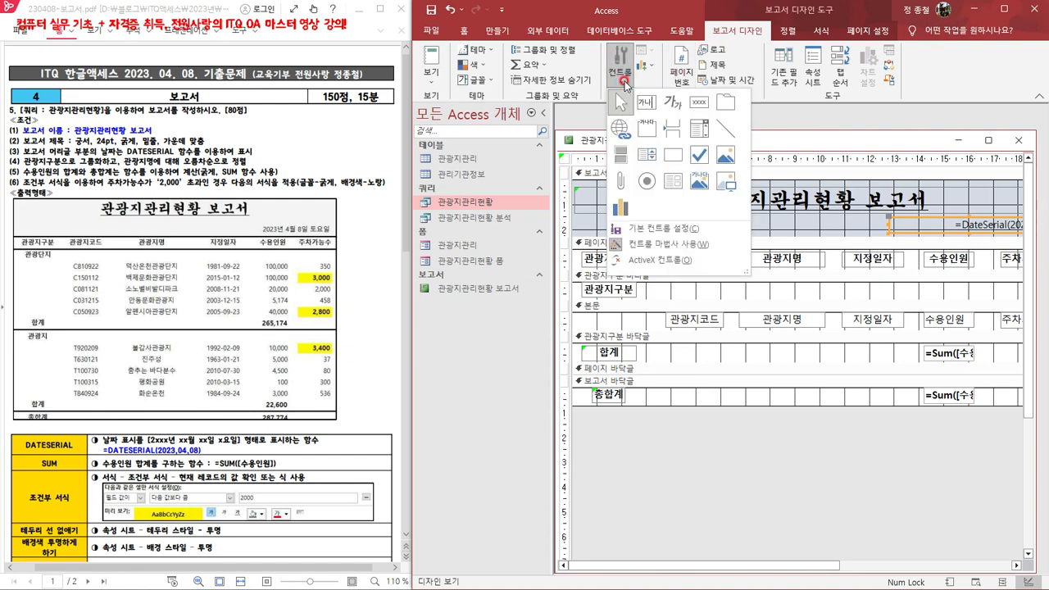
click(725, 130)
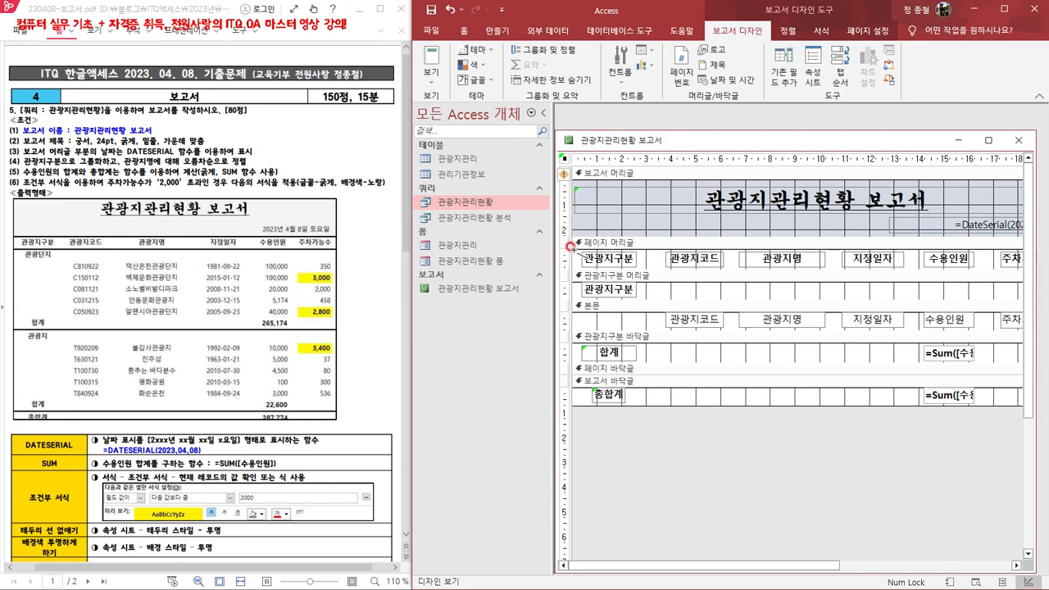
drag(570, 246, 666, 250)
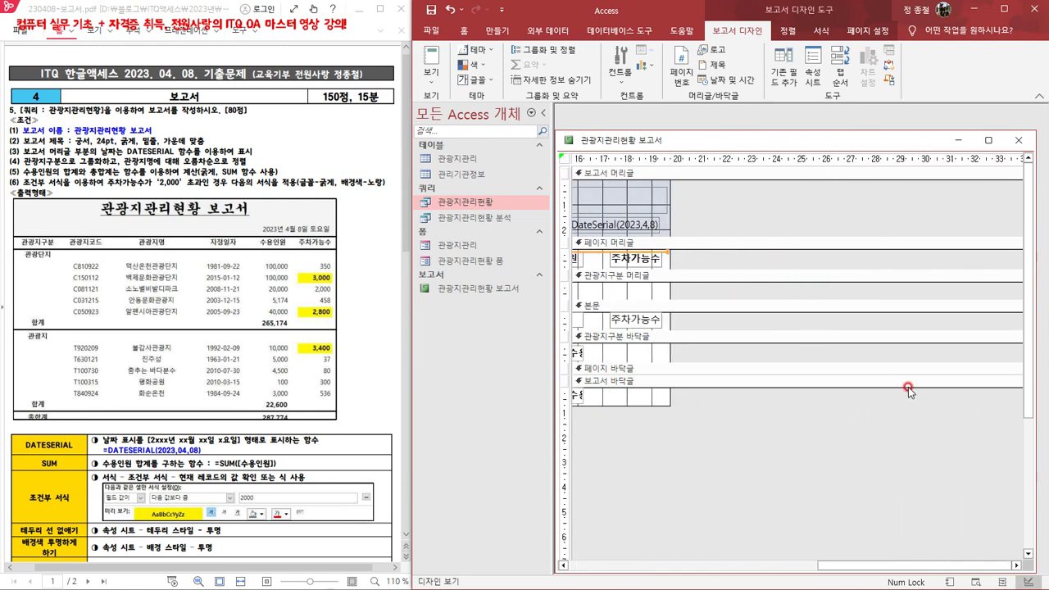
drag(884, 565, 817, 565)
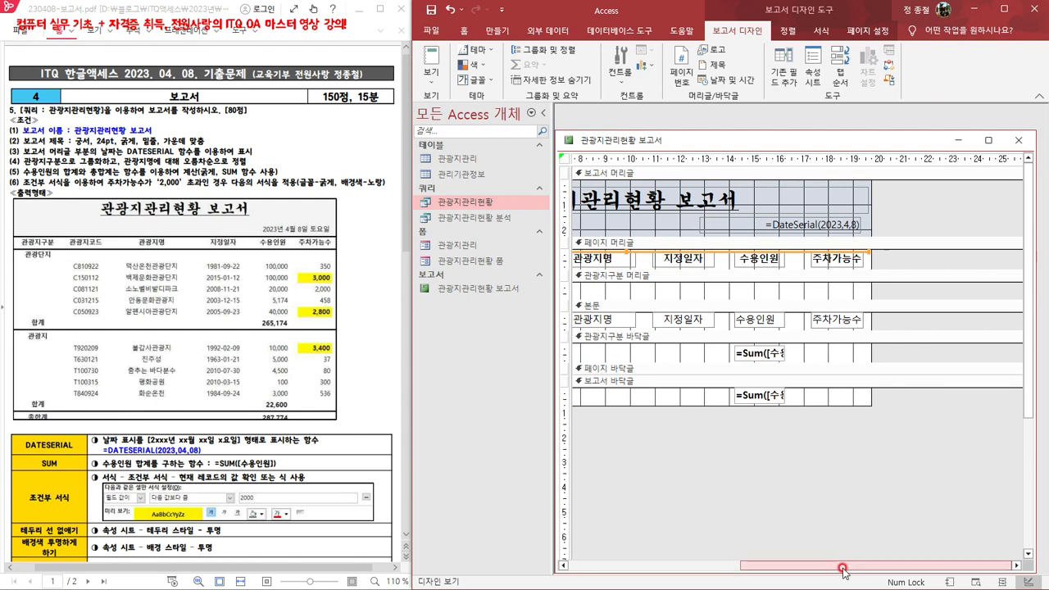
drag(839, 565, 705, 565)
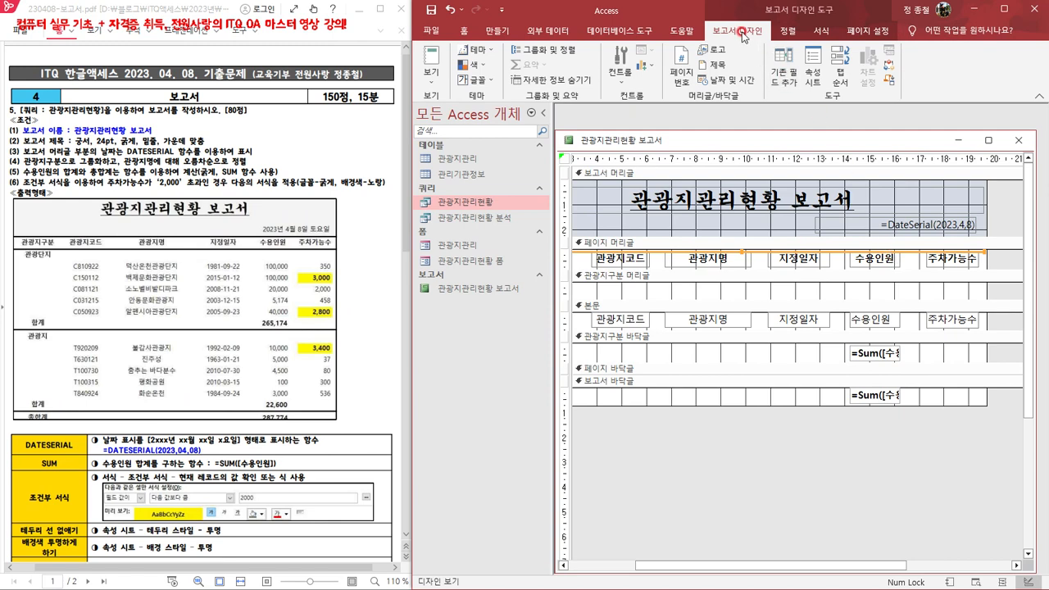
Step: Set the new line's border width (테두리 두께) to 2 pt and close its property sheet
click(814, 63)
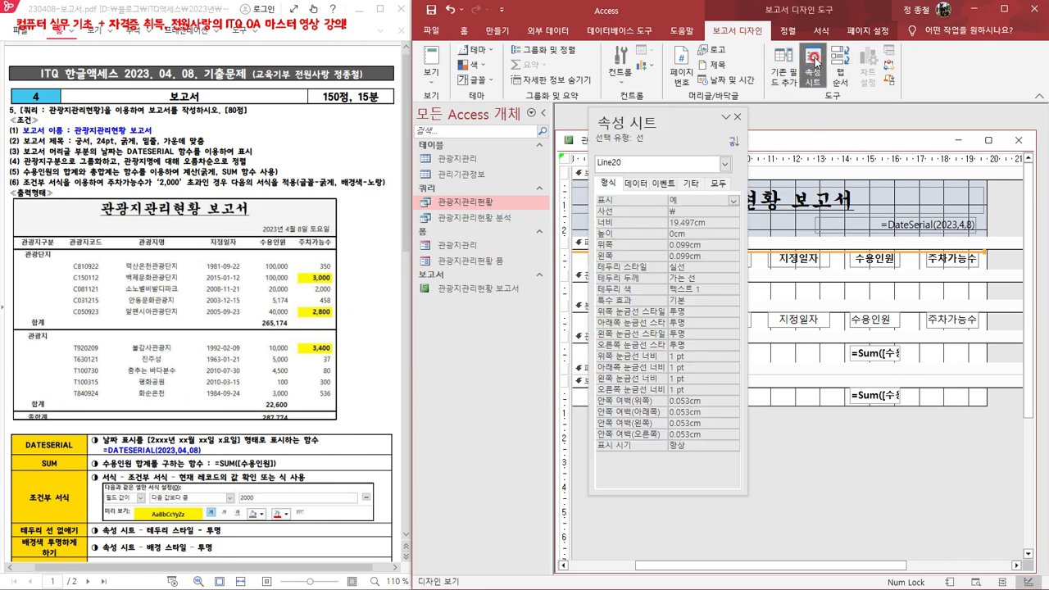
click(663, 292)
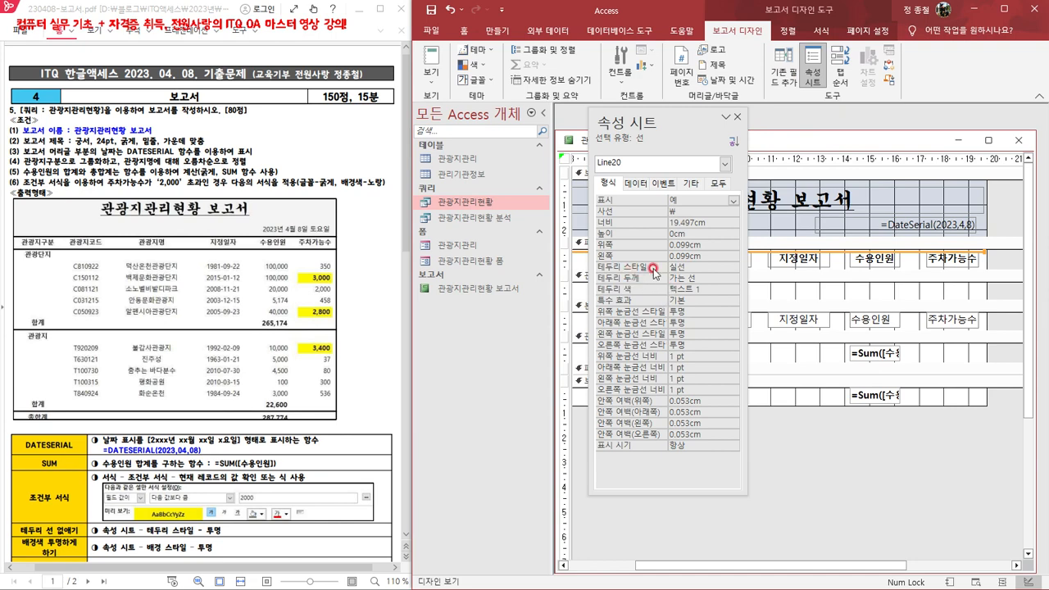
click(705, 267)
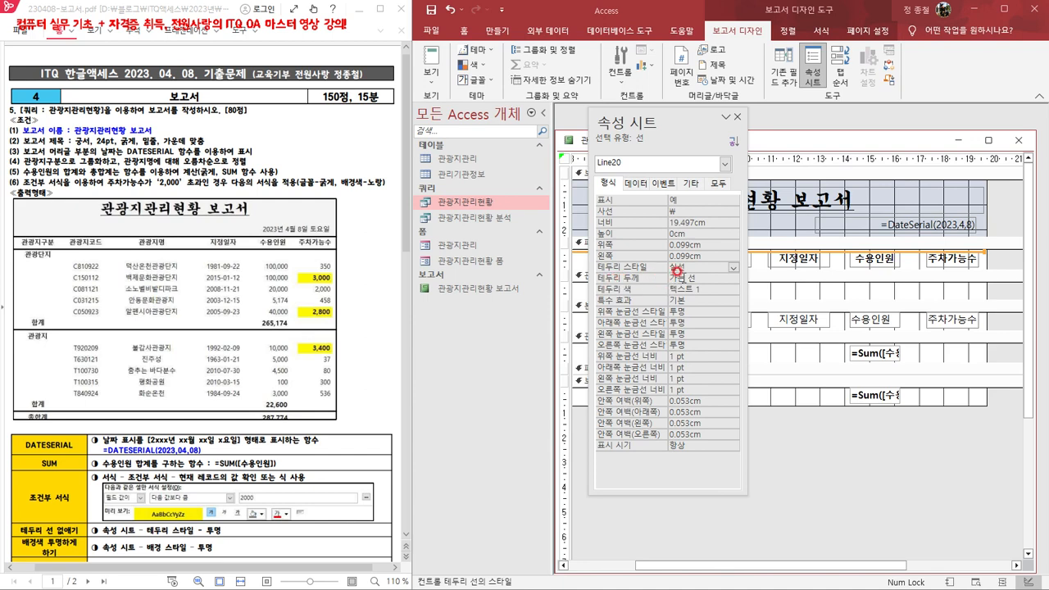
click(732, 278)
click(733, 278)
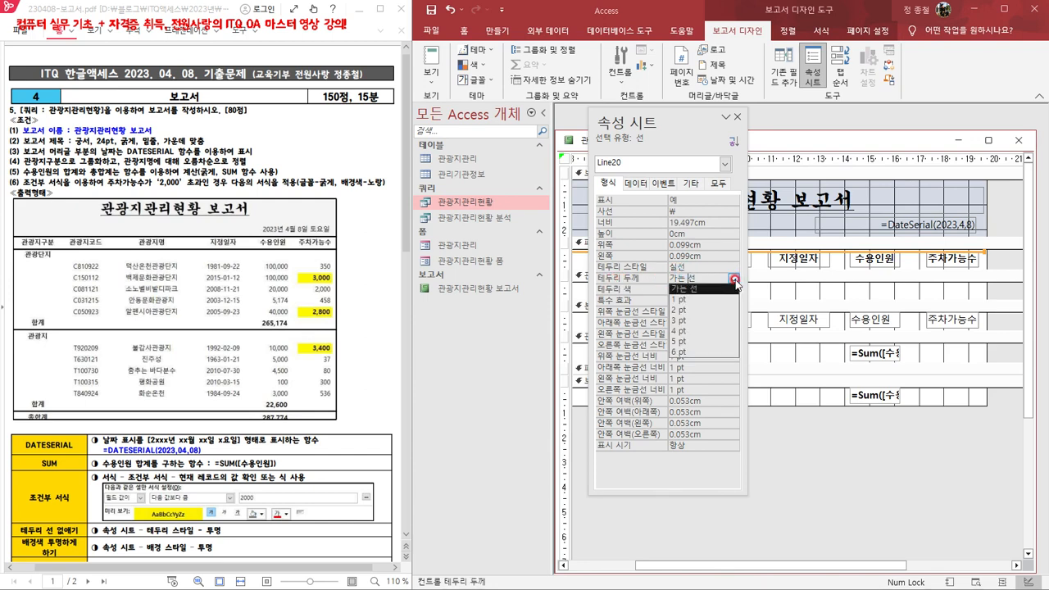
click(703, 309)
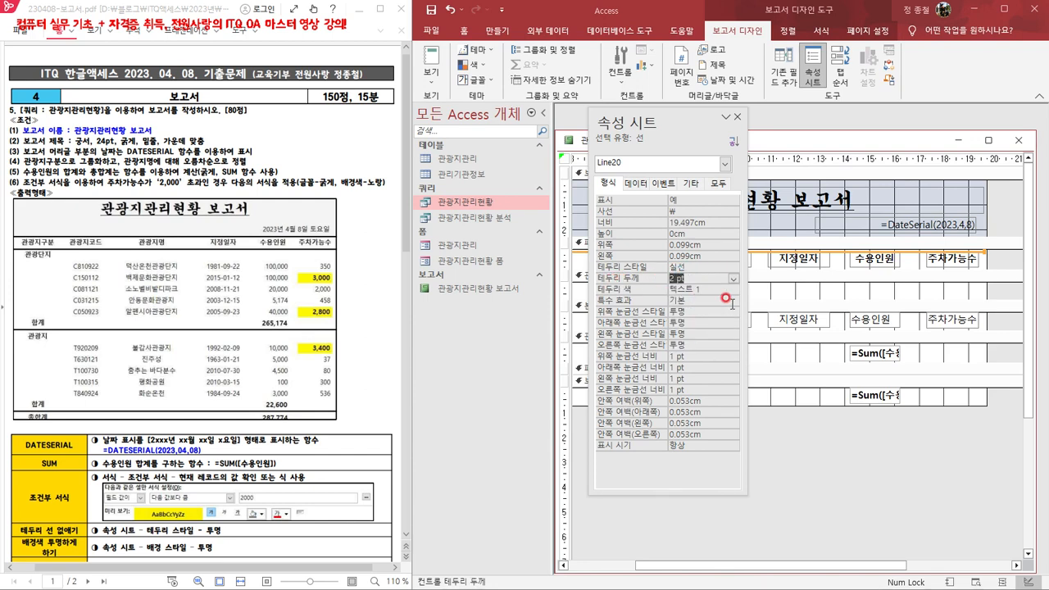
click(830, 247)
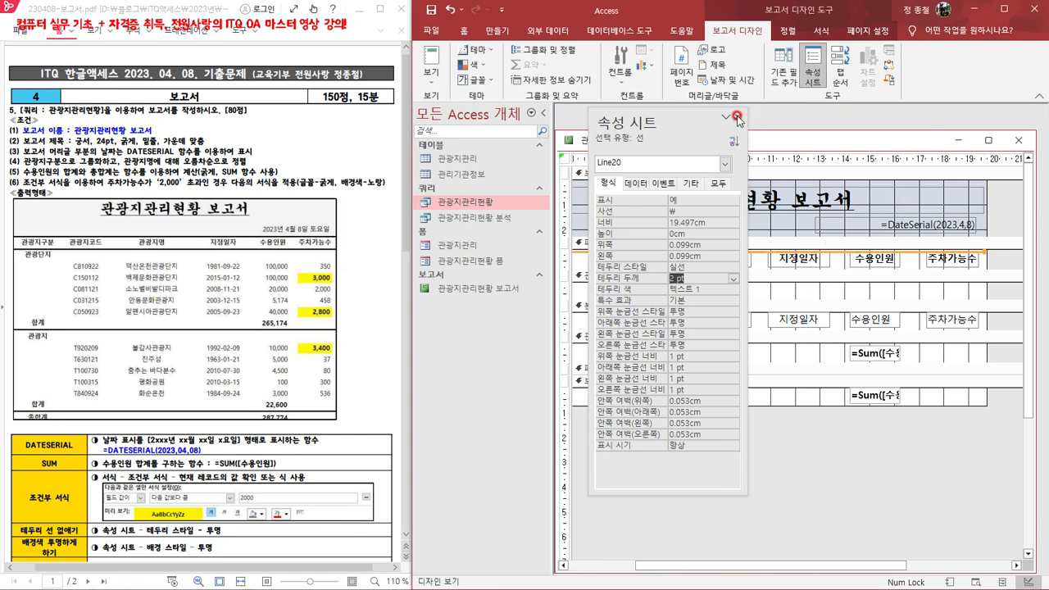
click(737, 117)
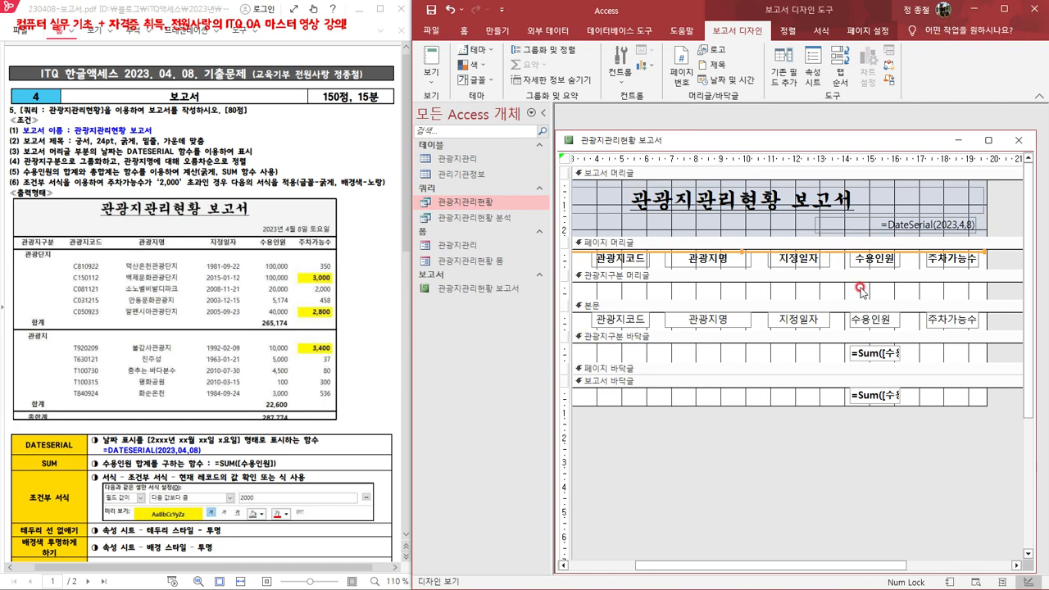
Step: Paste two copies of the line and move the lowest one down to the lower edge of the group footer (관광지구분 바닥글)
key(ctrl+v)
key(ctrl+v)
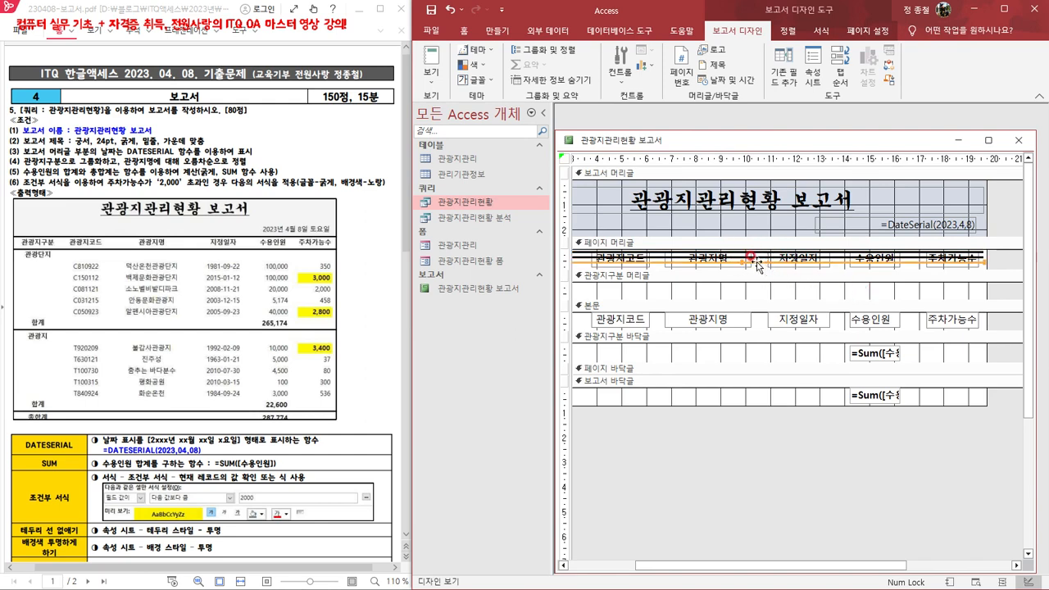
drag(759, 264, 774, 267)
key(Down)
key(Down)
key(Down)
key(Down)
key(Down)
key(Down)
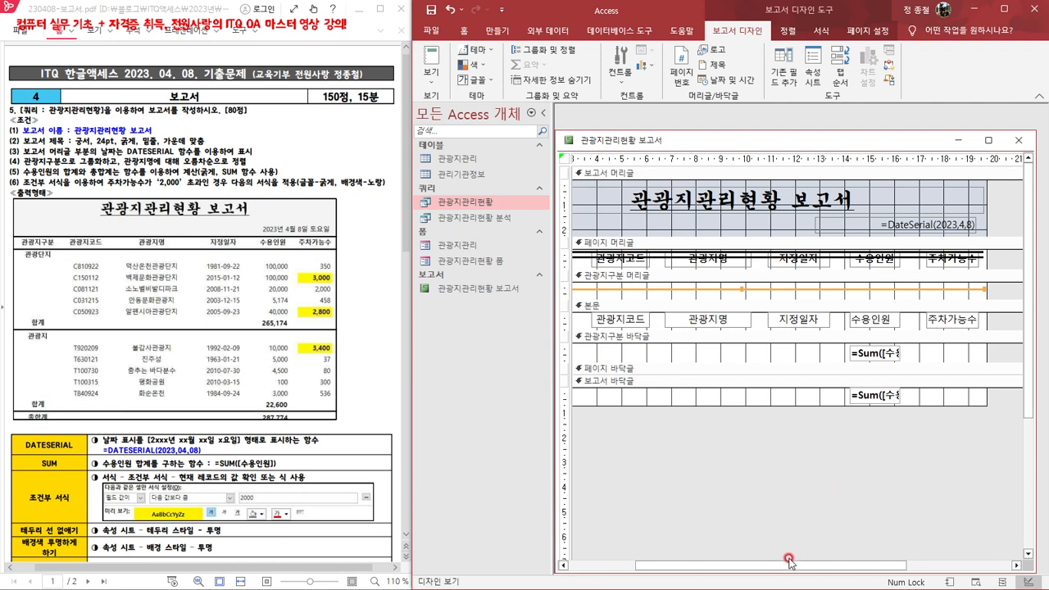
drag(790, 565, 696, 568)
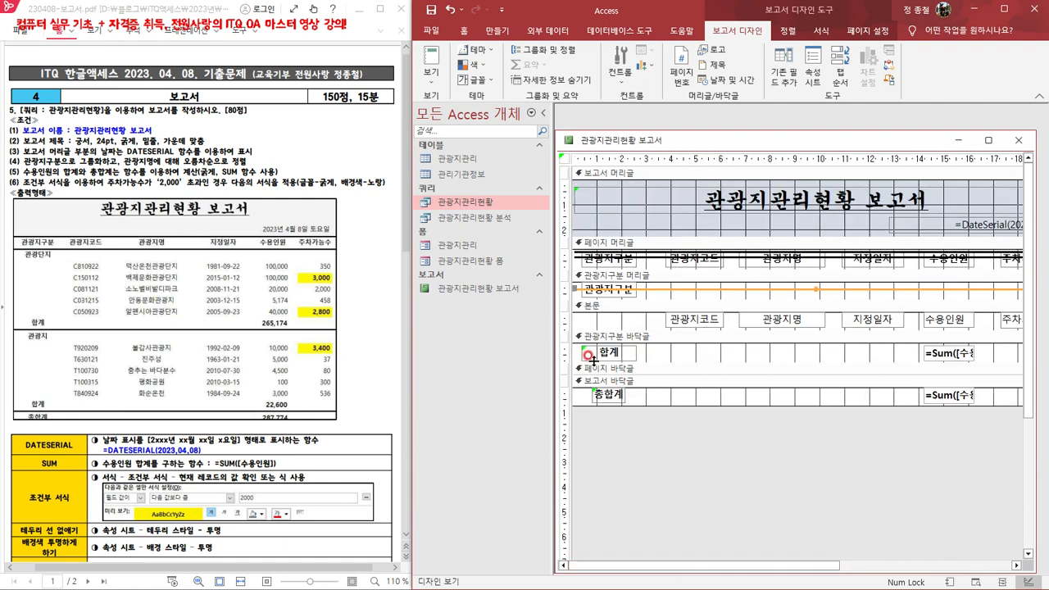
click(817, 276)
key(Down)
key(Down)
key(Down)
key(Down)
key(Down)
key(Down)
key(Down)
key(Down)
key(Down)
key(Down)
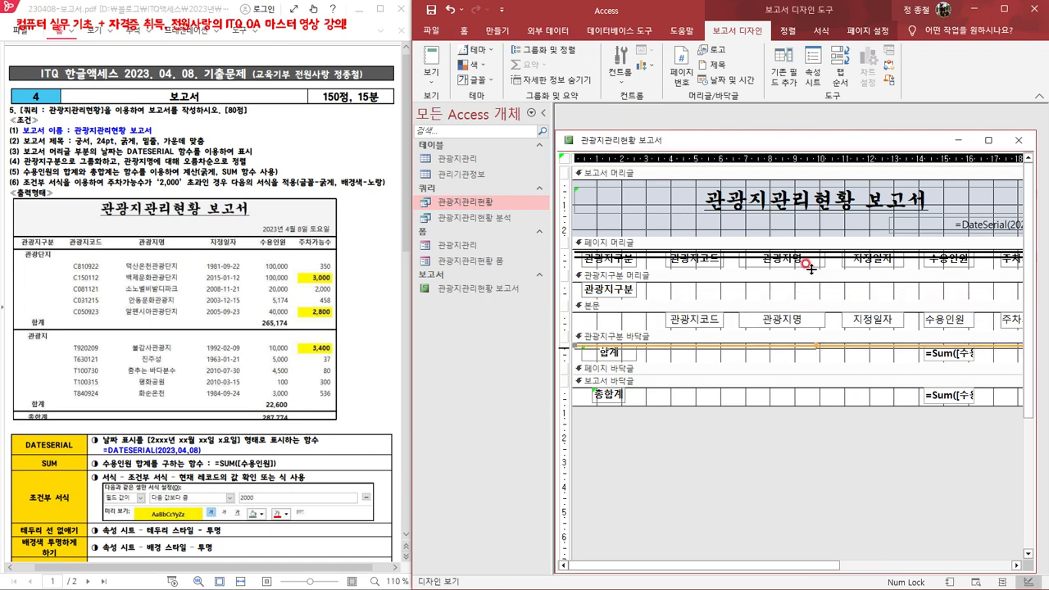
key(Down)
key(Down)
key(Down)
key(Down)
key(Down)
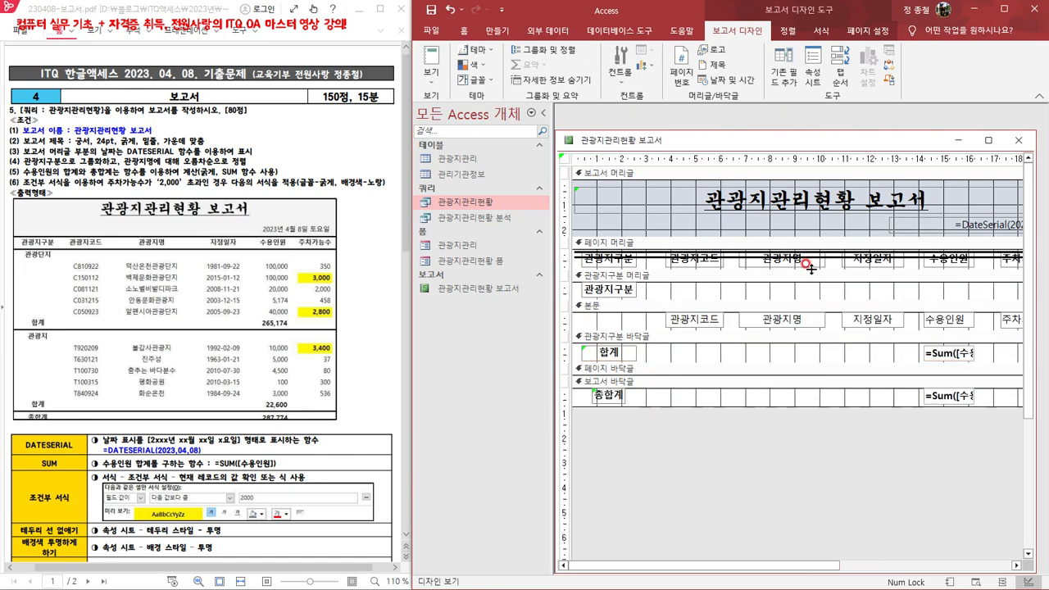
key(Down)
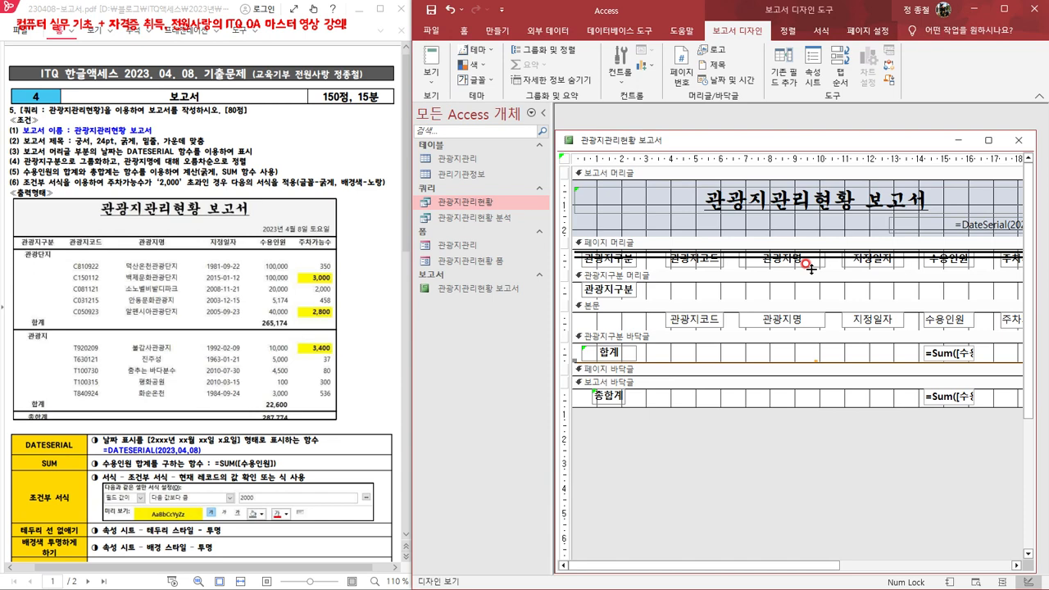
key(Up)
key(Up)
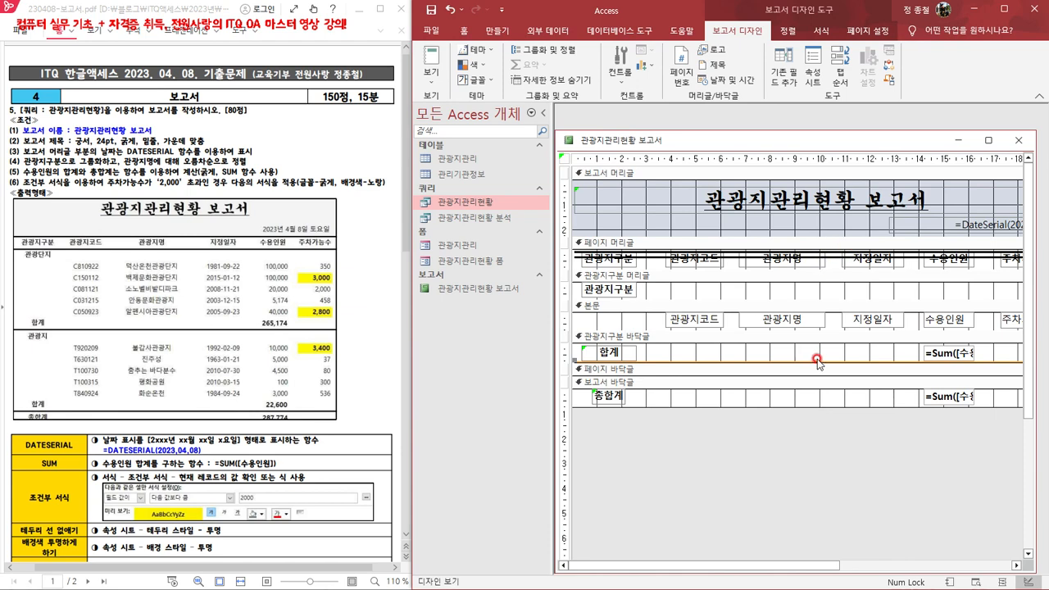
Step: Move the other line copy down below the column labels to the lower edge of the page header
click(826, 259)
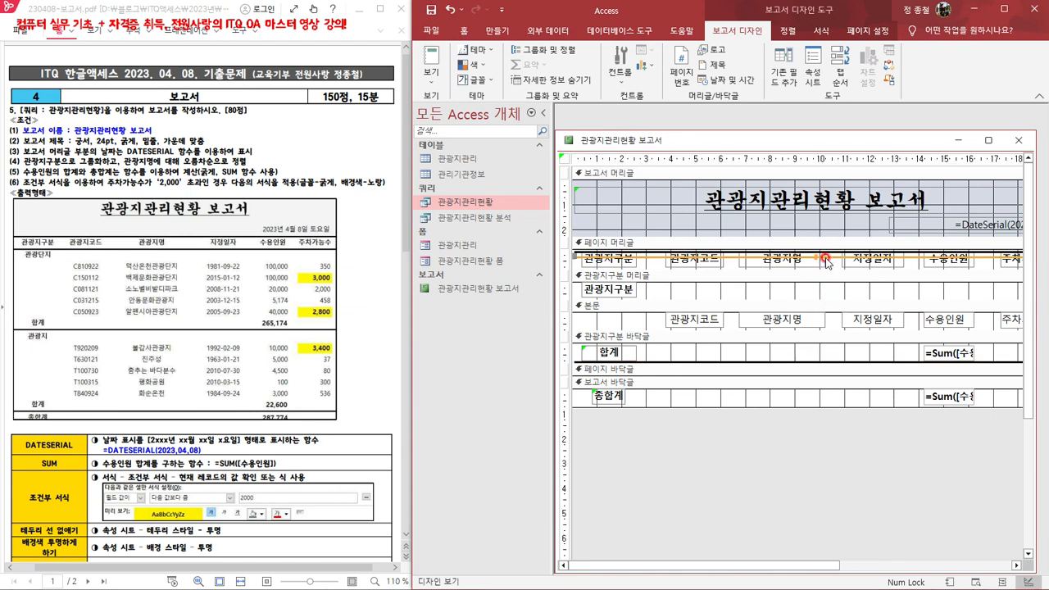
key(Down)
key(Down)
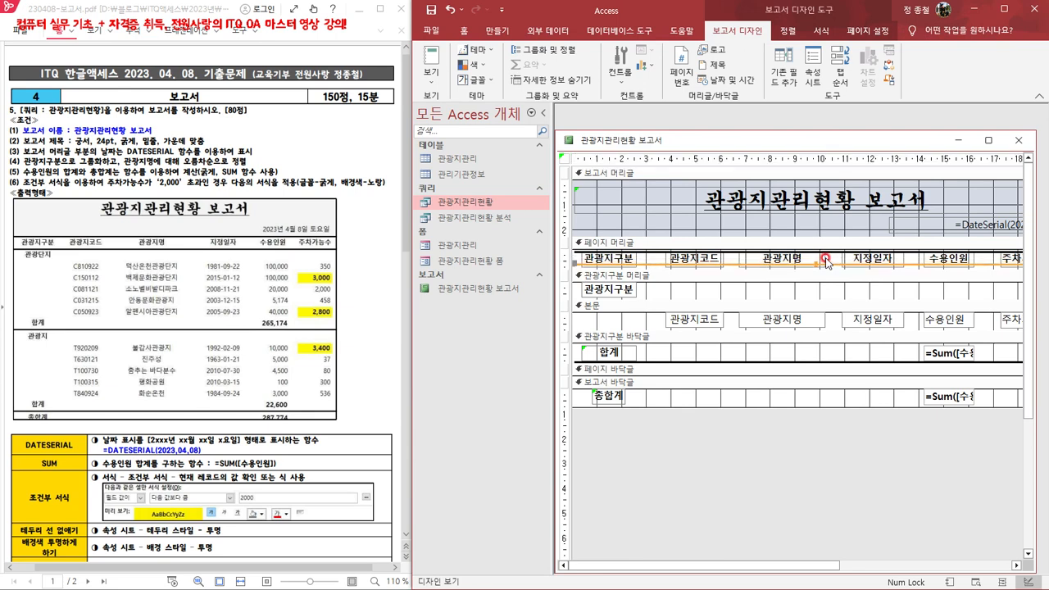
key(Down)
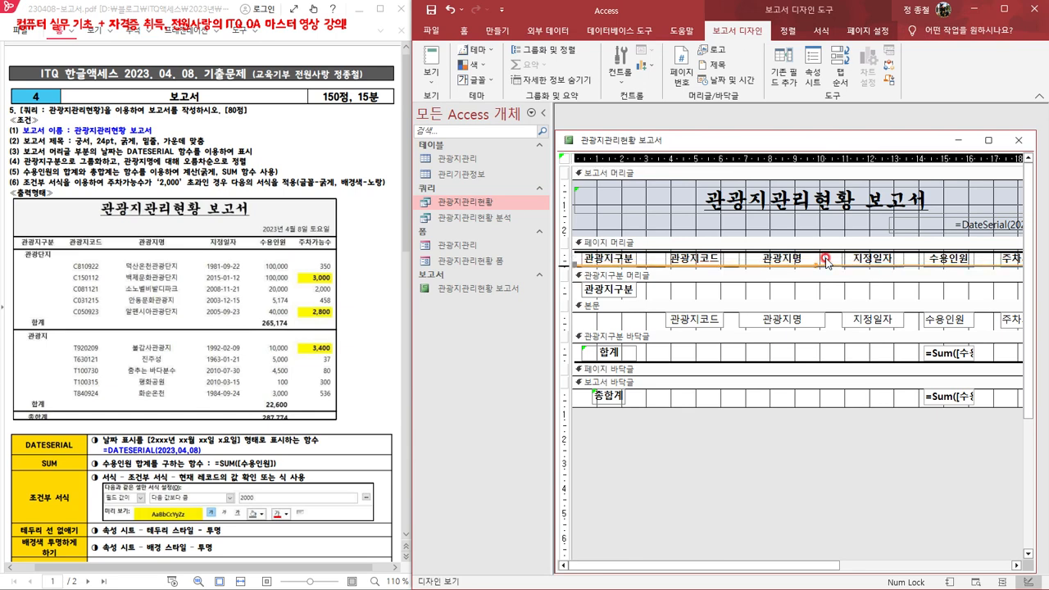
key(Down)
key(Down)
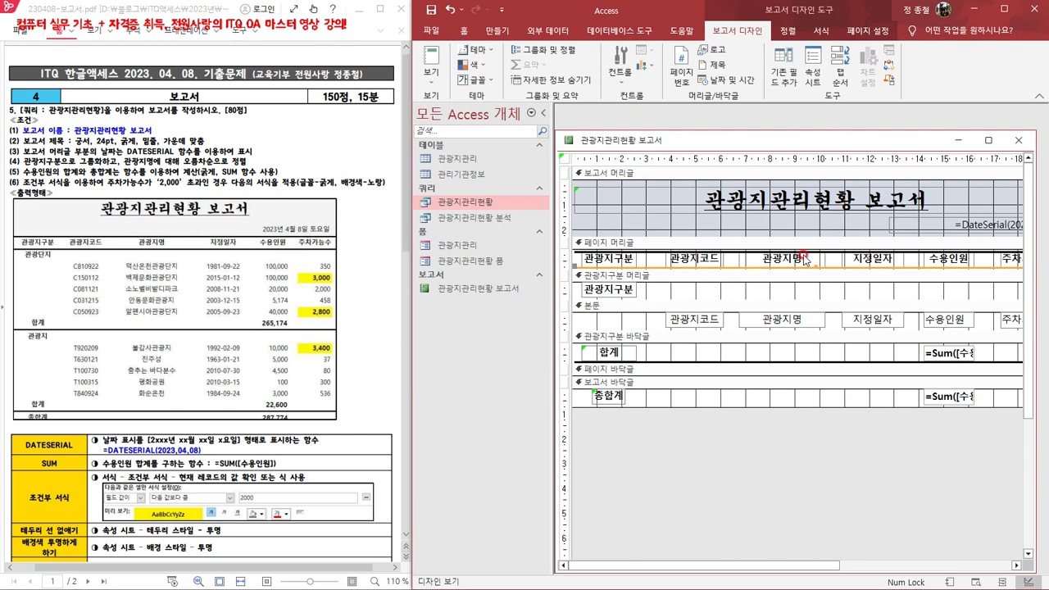
Step: Nudge the original line up to the page header's upper edge and view the lines in Report View
click(803, 253)
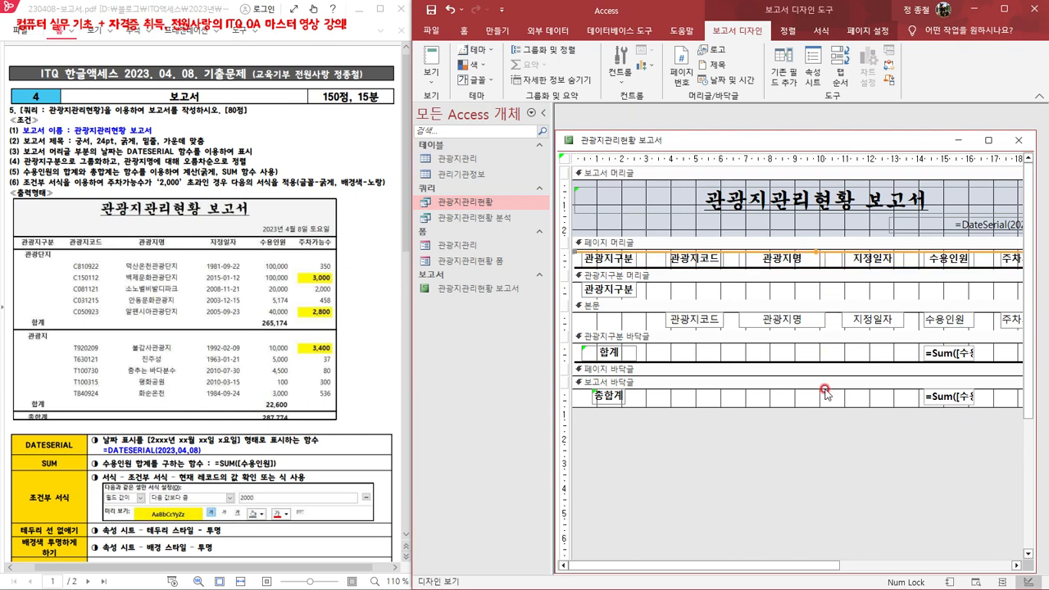
key(Up)
key(Up)
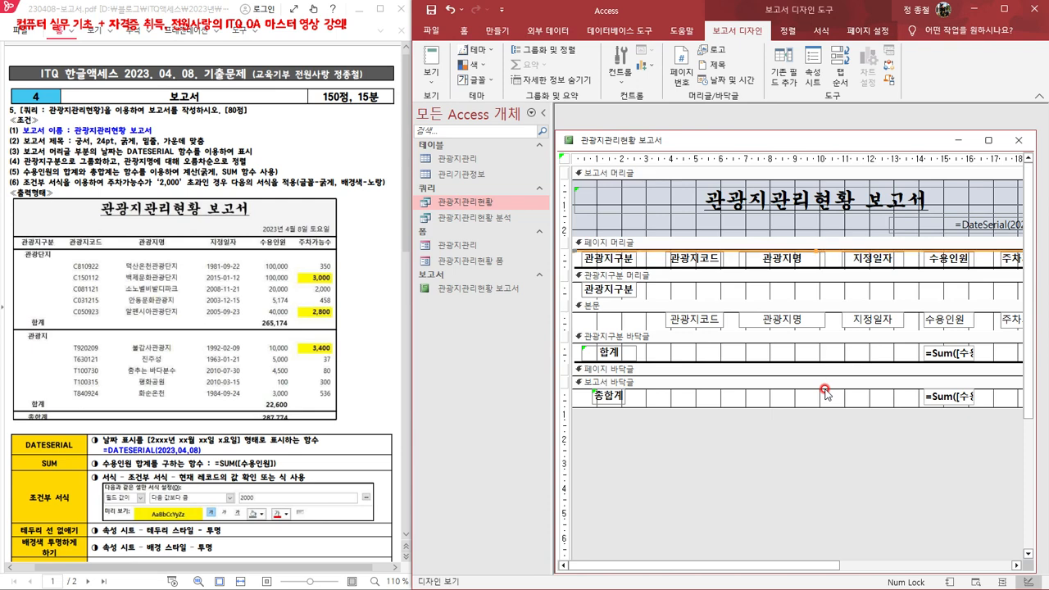
right_click(769, 146)
click(810, 202)
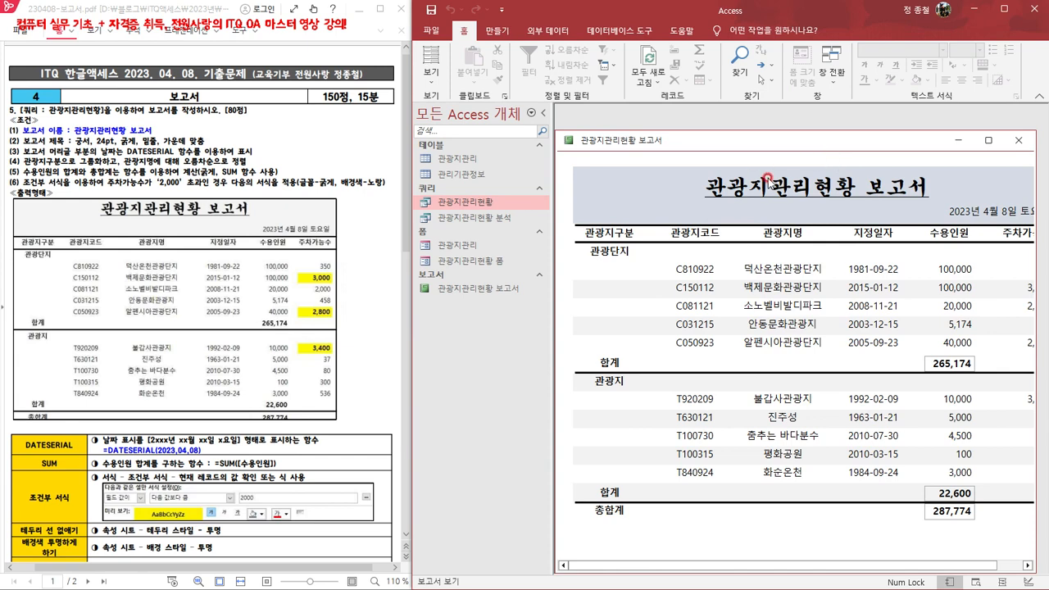
Step: In Layout View, set the detail section's (본문) alternate background color (다른 배경색) to 색 없음
right_click(713, 139)
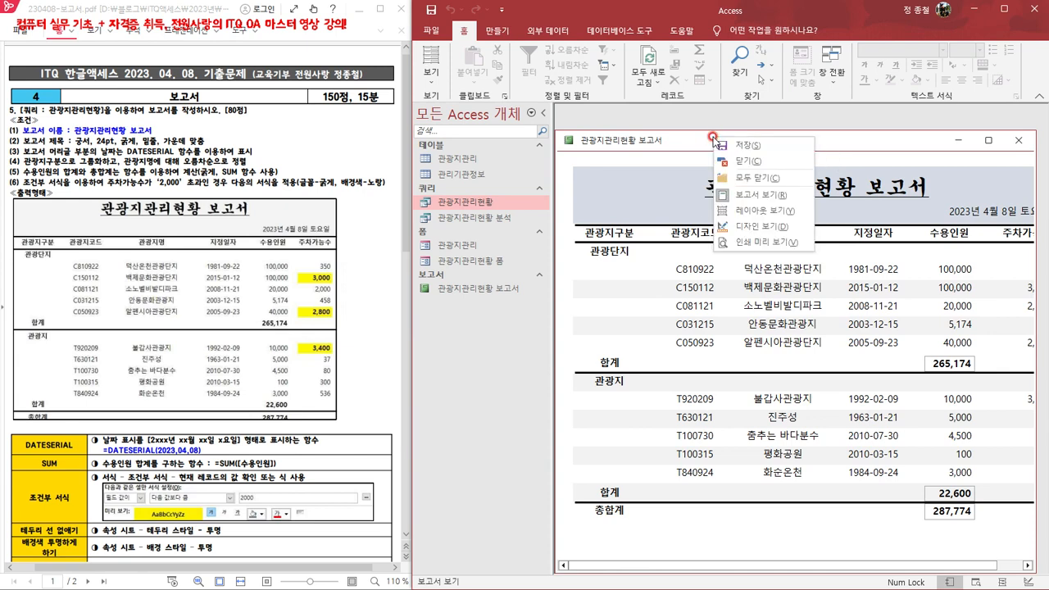
click(748, 215)
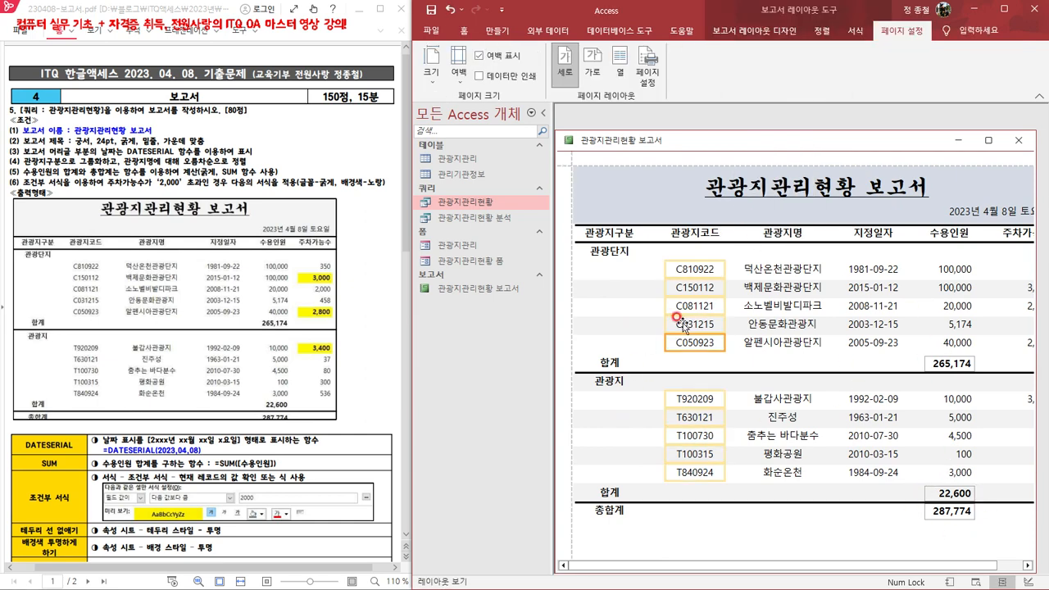
click(615, 293)
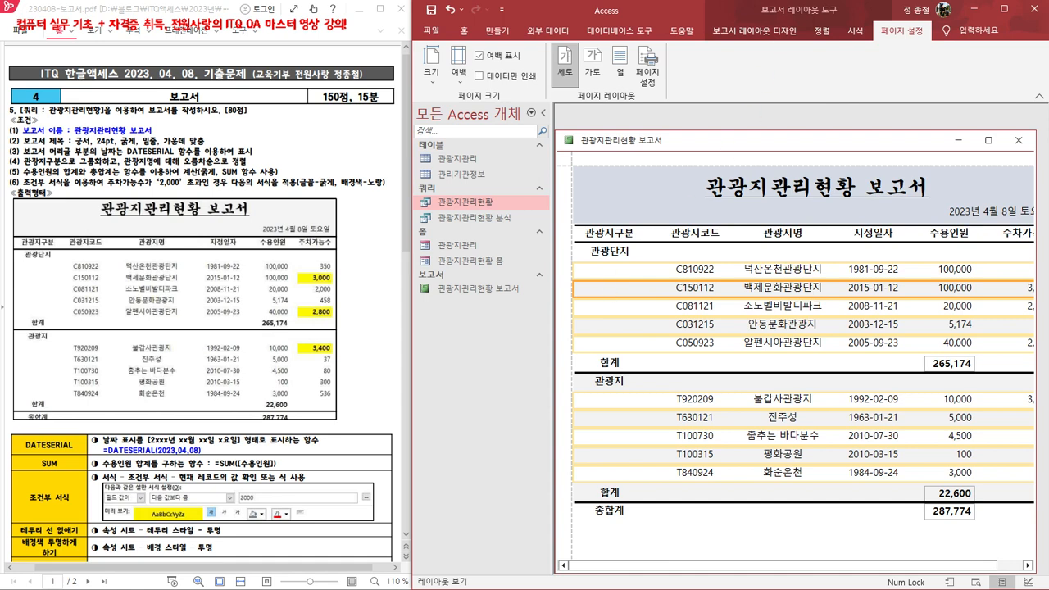
click(749, 32)
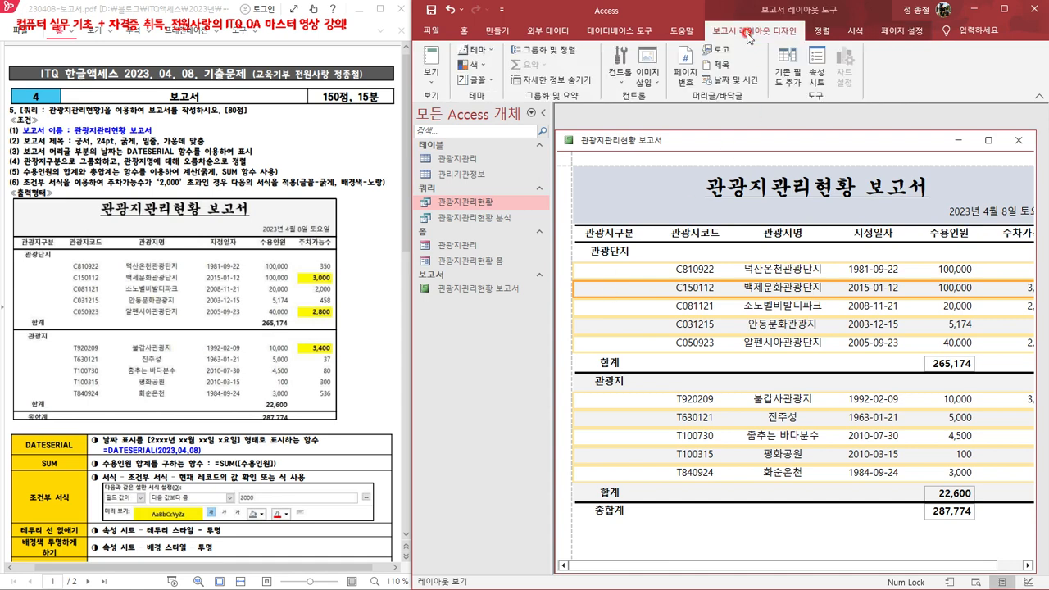
click(815, 63)
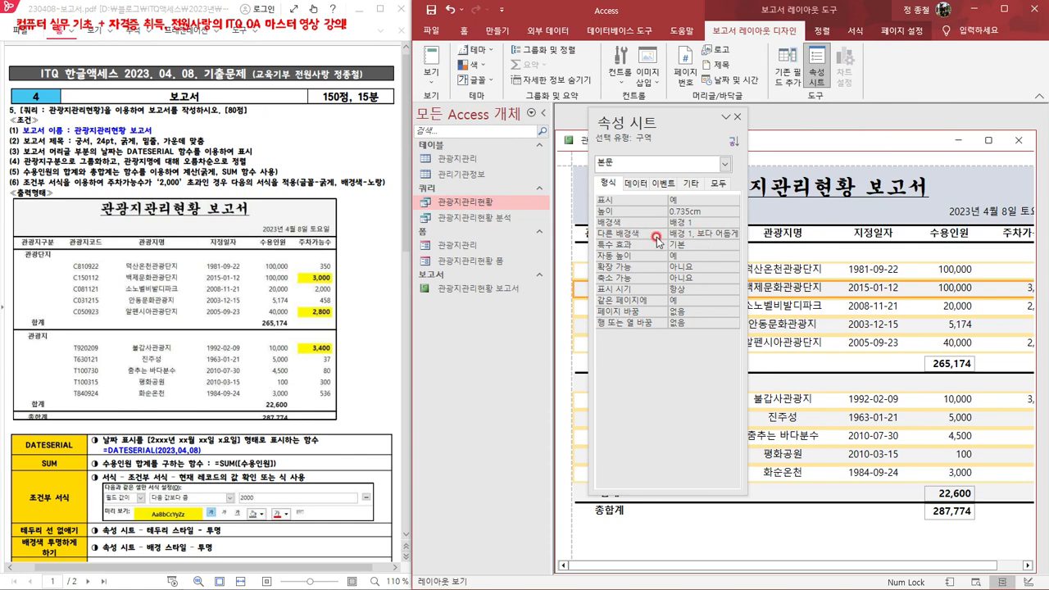
click(725, 228)
click(741, 234)
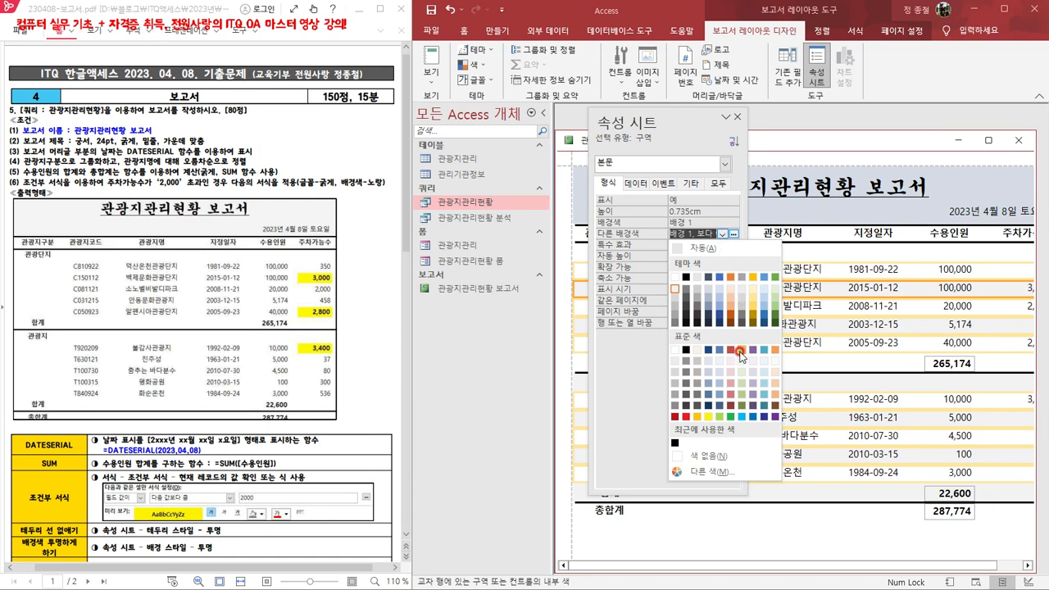
click(697, 456)
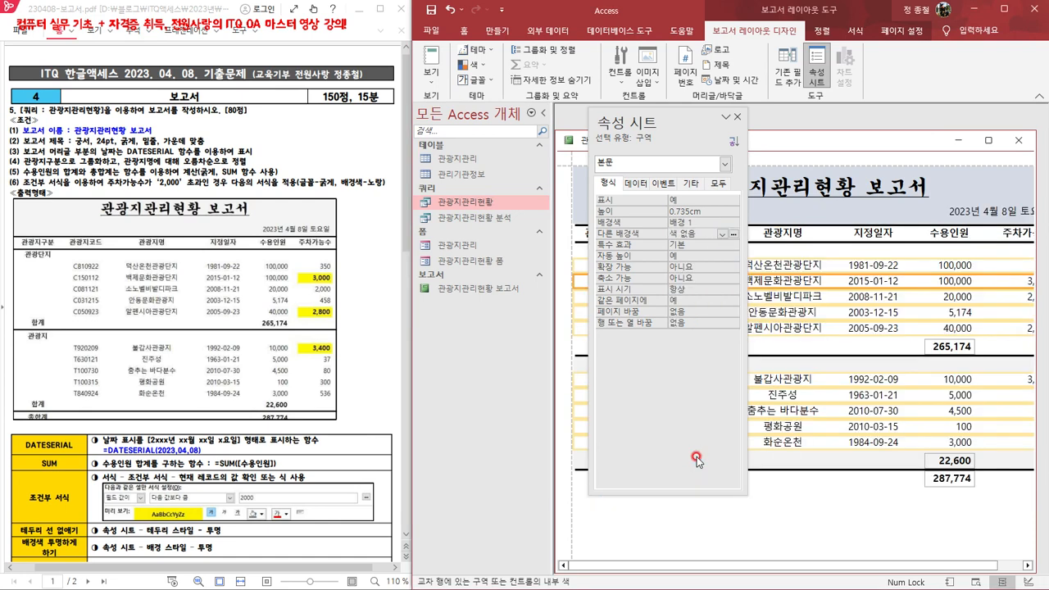
Step: Set the alternate background color (다른 배경색) of the group header and the group footer to 색 없음
click(826, 369)
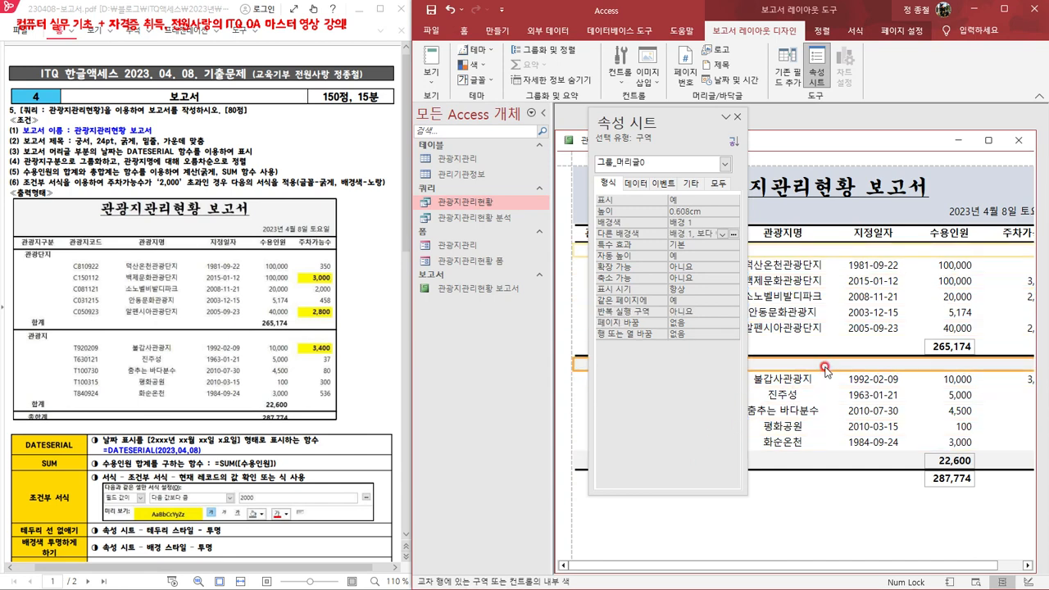
click(723, 235)
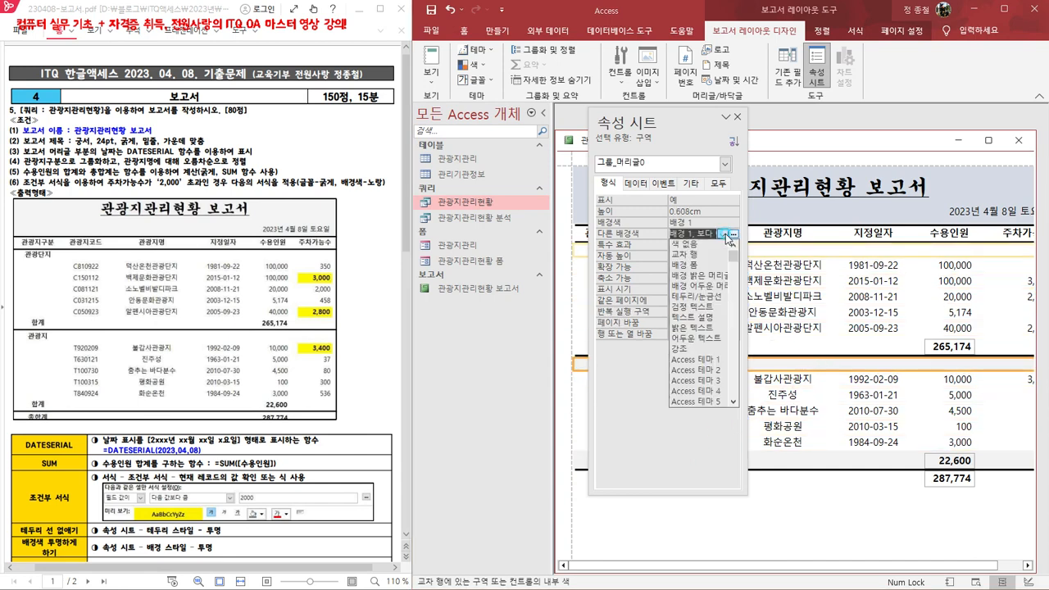
click(735, 238)
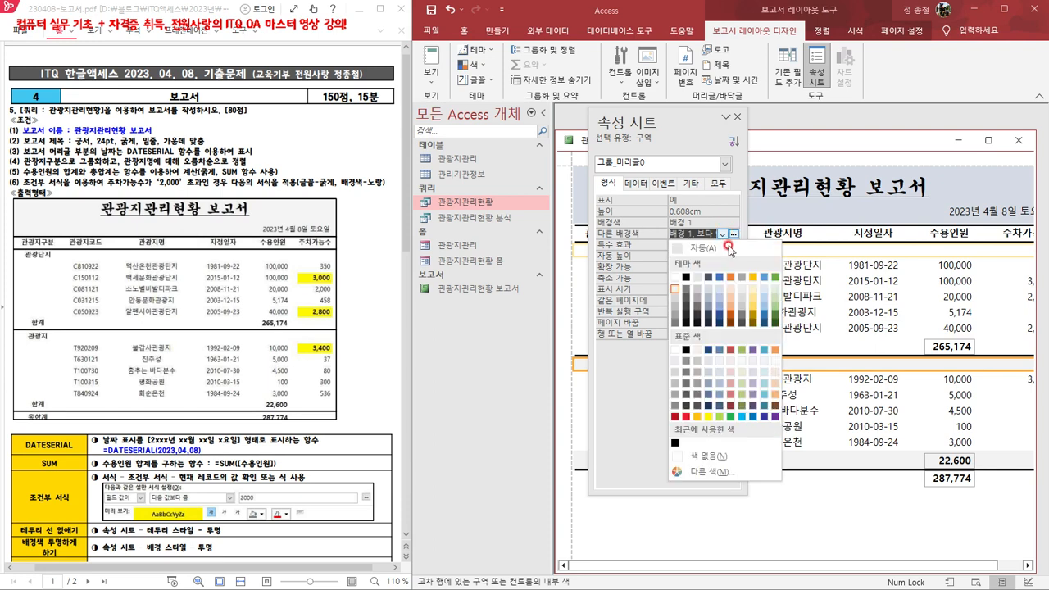
click(707, 457)
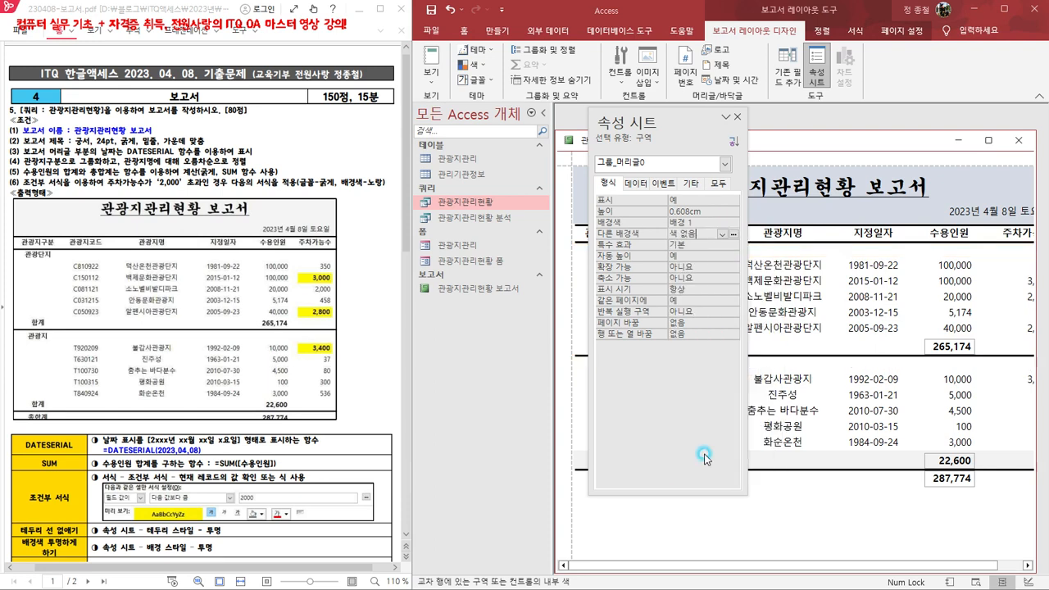
click(824, 465)
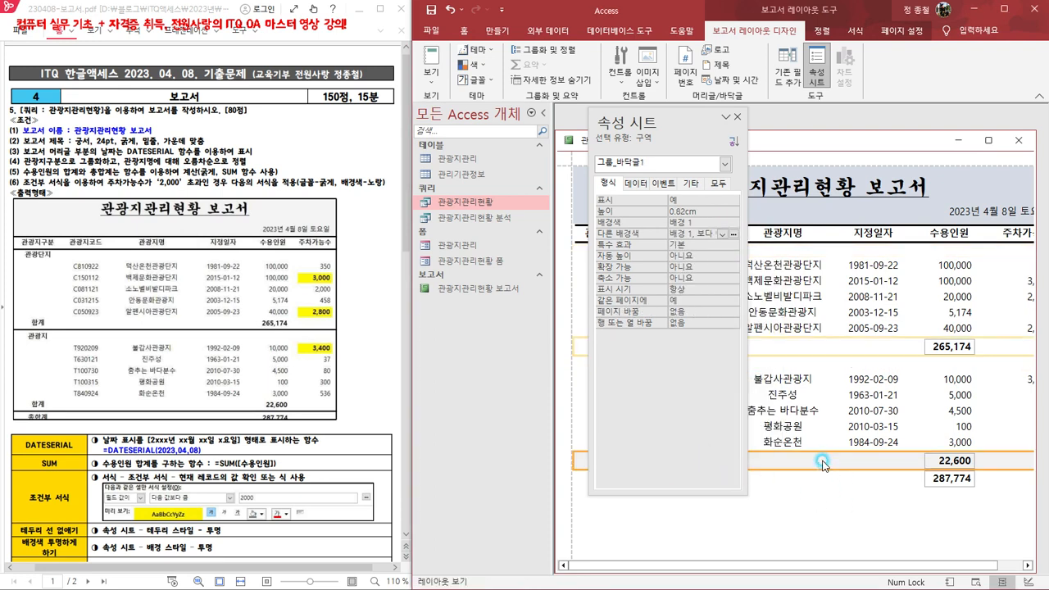
click(733, 234)
click(701, 457)
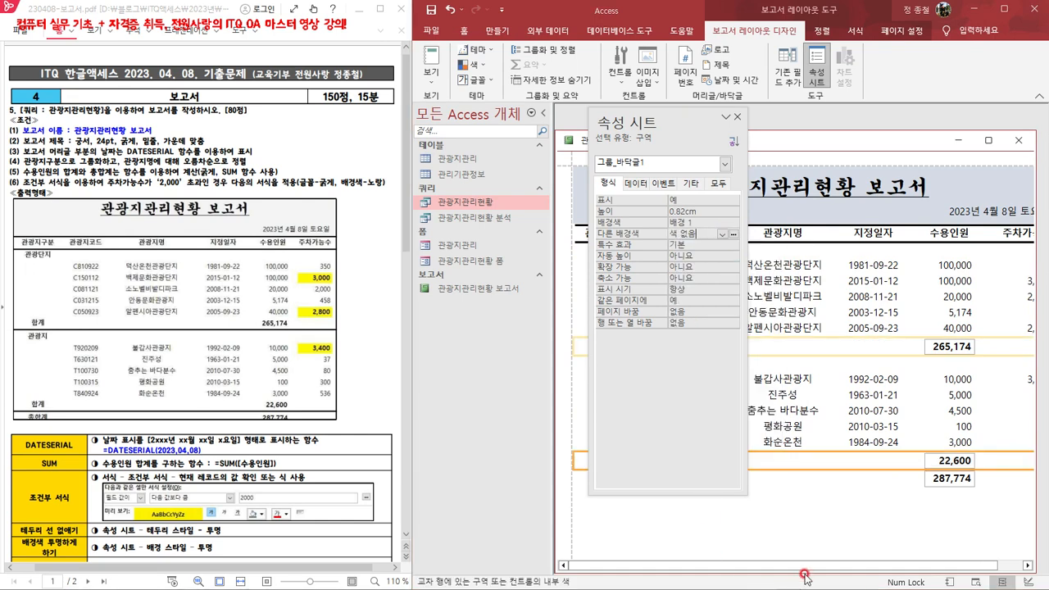
Step: Set the border style (테두리 스타일) of the 합계 and 총합계 value boxes to 투명 and close the property sheet
click(925, 348)
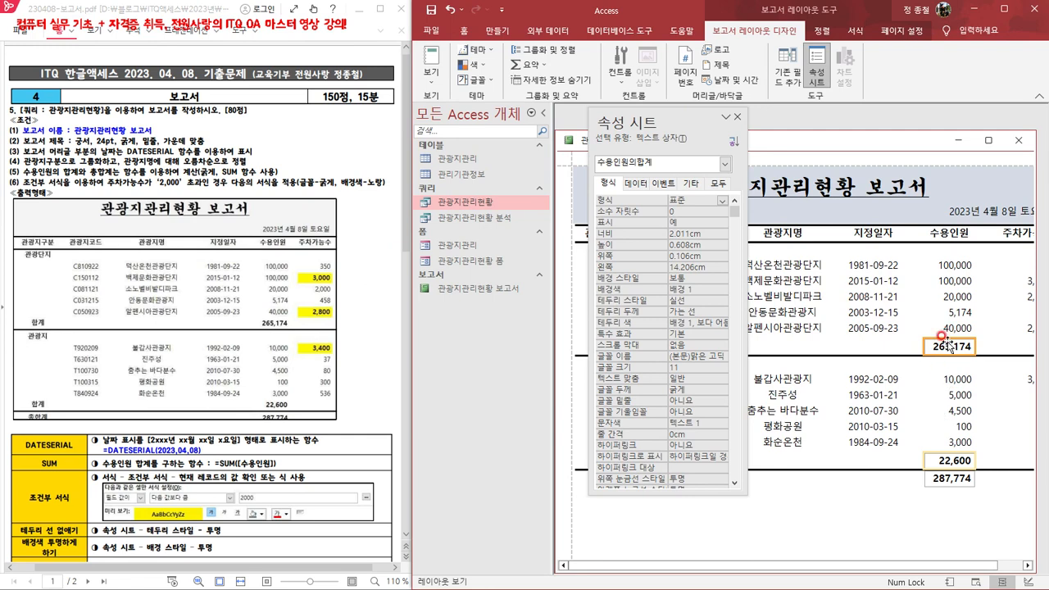
shift+click(943, 484)
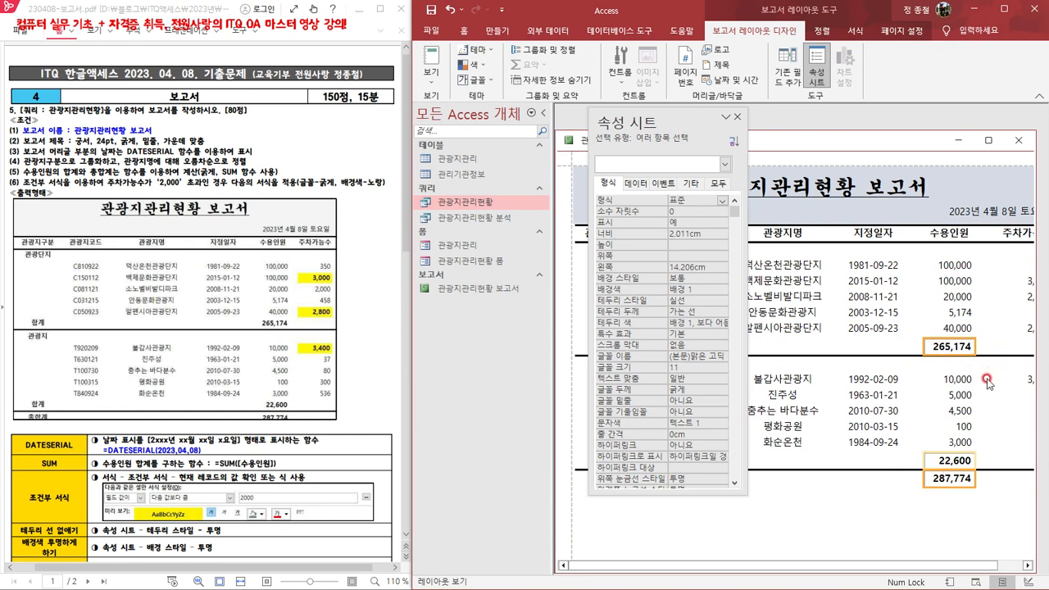
click(702, 299)
click(722, 301)
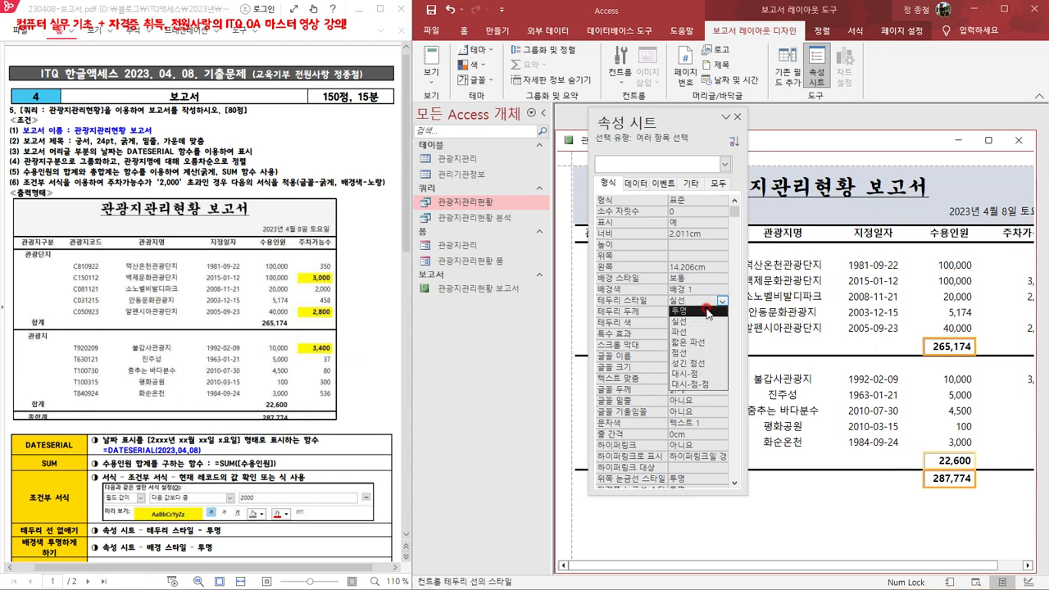
click(705, 311)
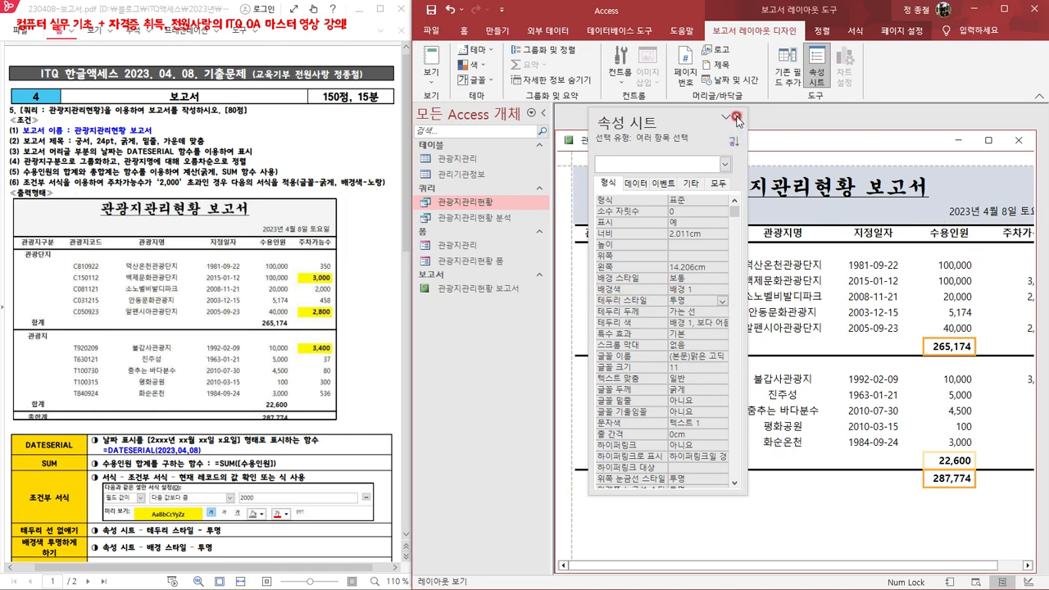
click(737, 117)
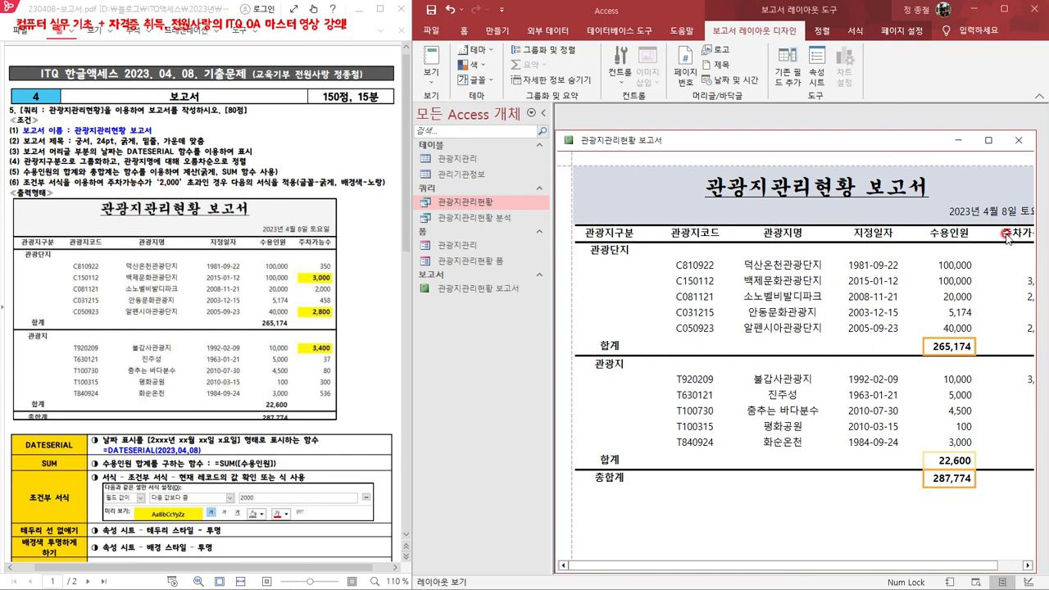
Step: Add a conditional formatting rule to the 주차가능수 values for field values greater than (다음 값보다 큼) 2000
drag(792, 565, 984, 565)
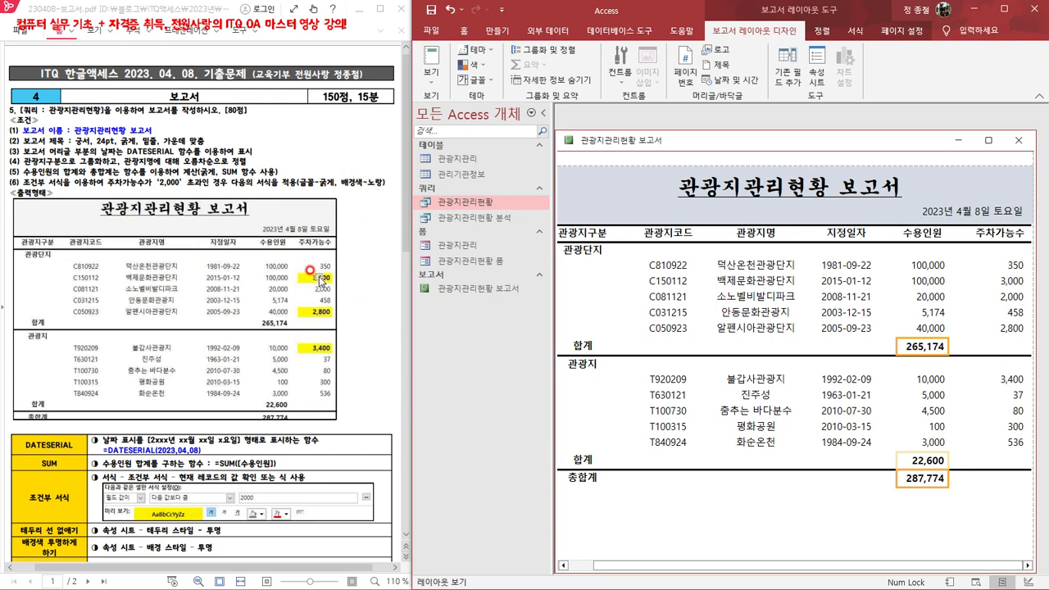
click(1008, 266)
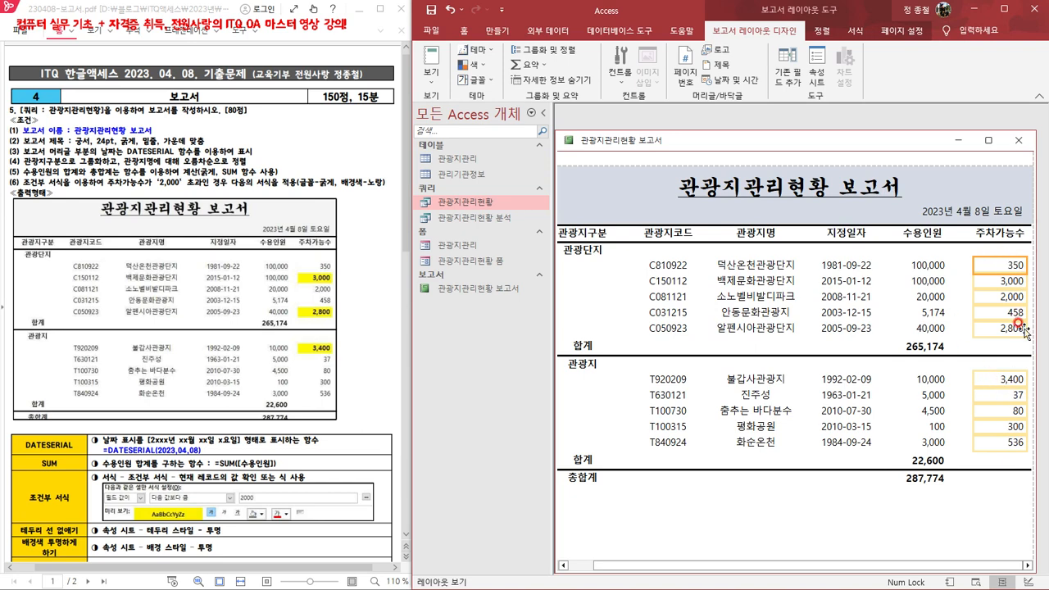
click(857, 31)
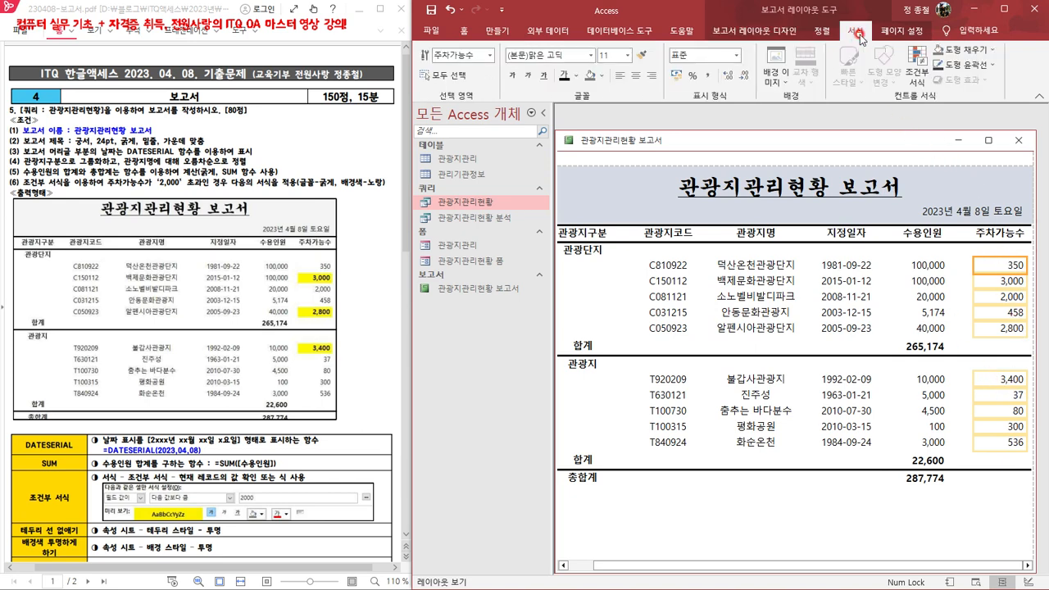
click(919, 71)
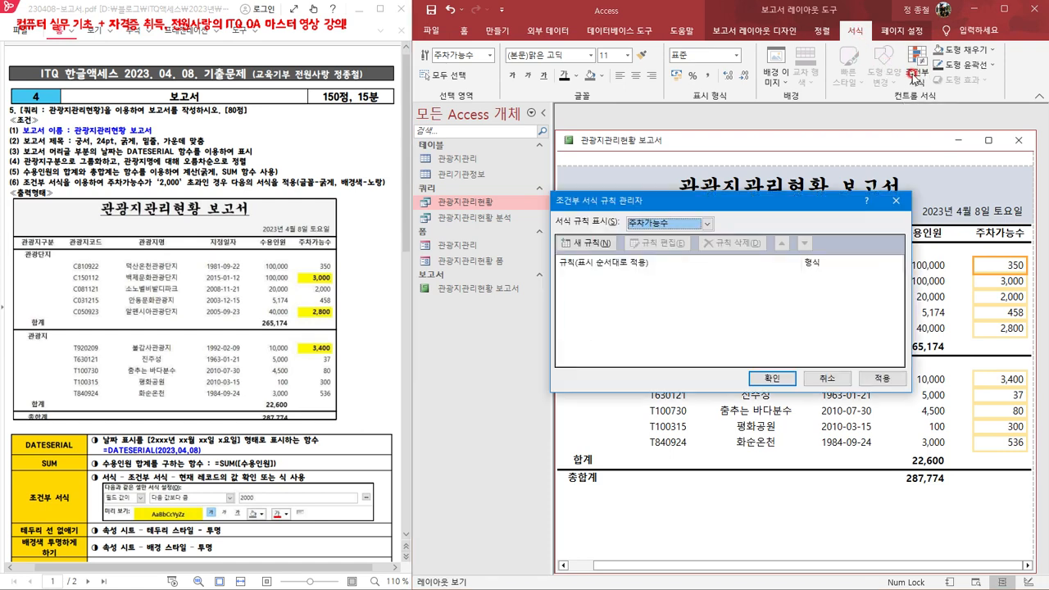
click(579, 246)
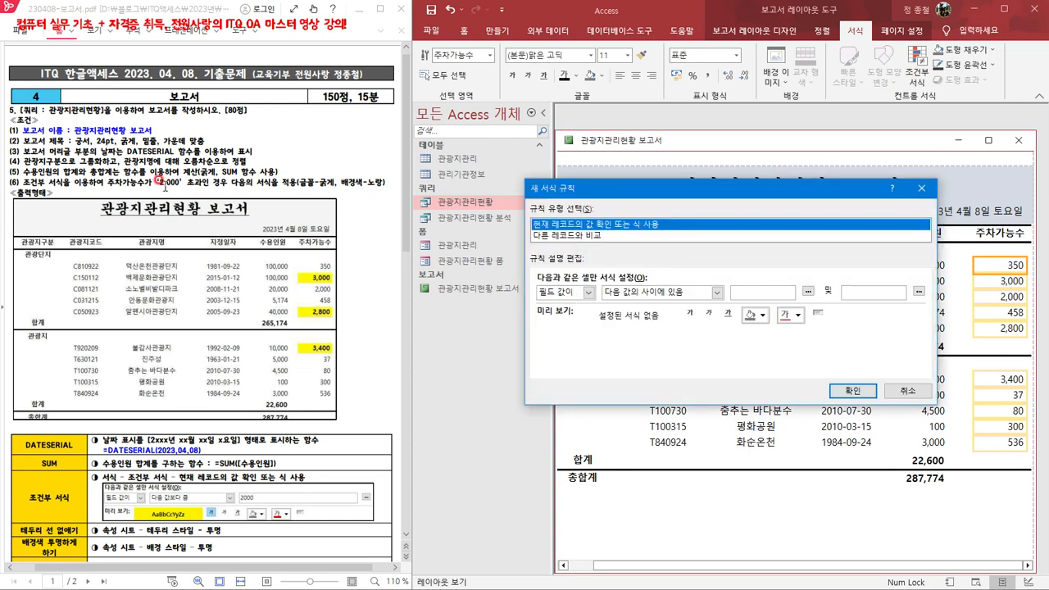
click(717, 294)
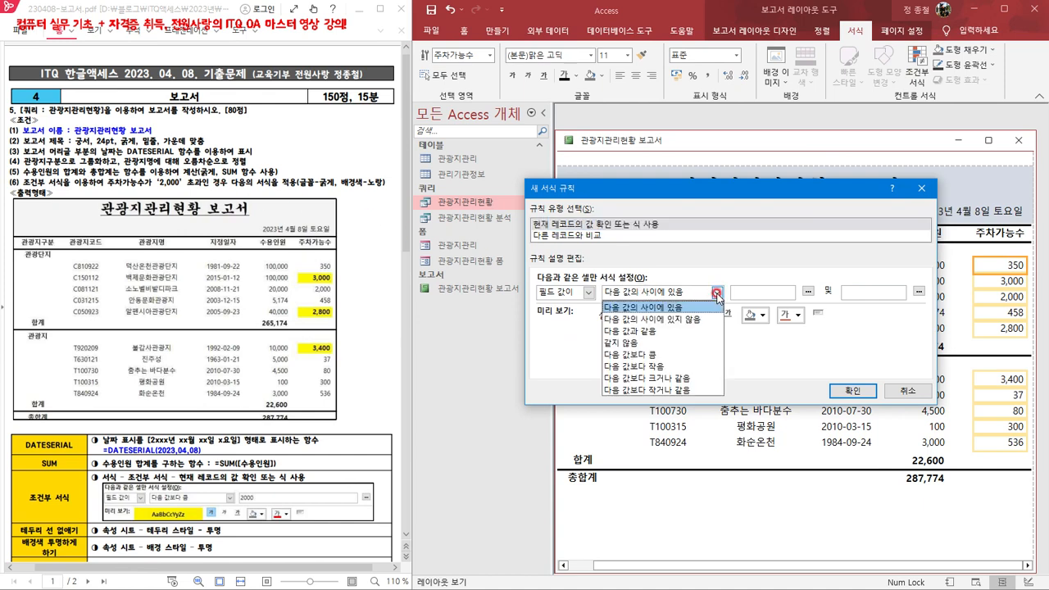
click(664, 355)
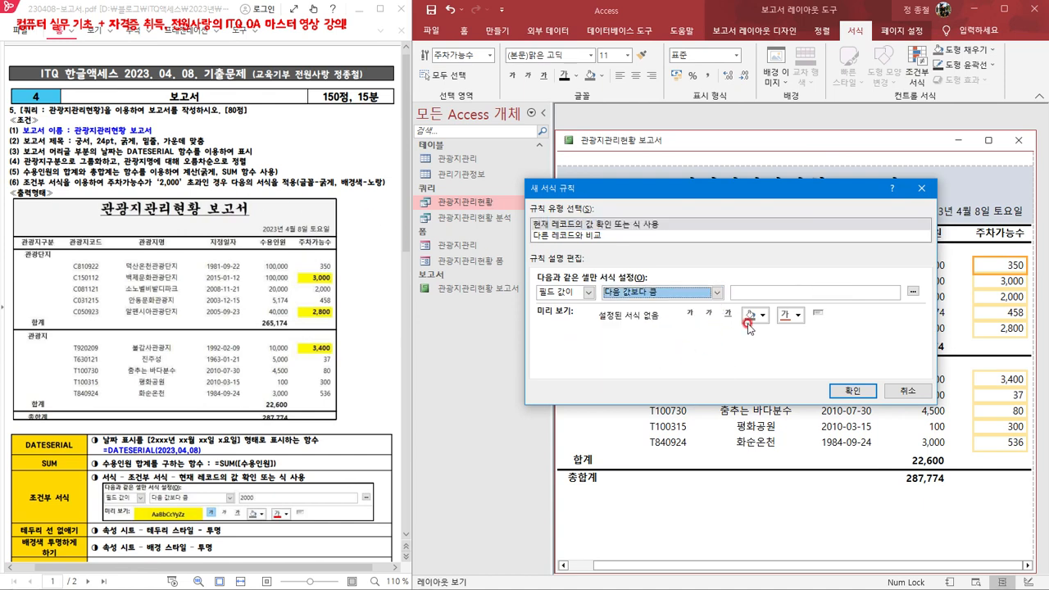
click(756, 290)
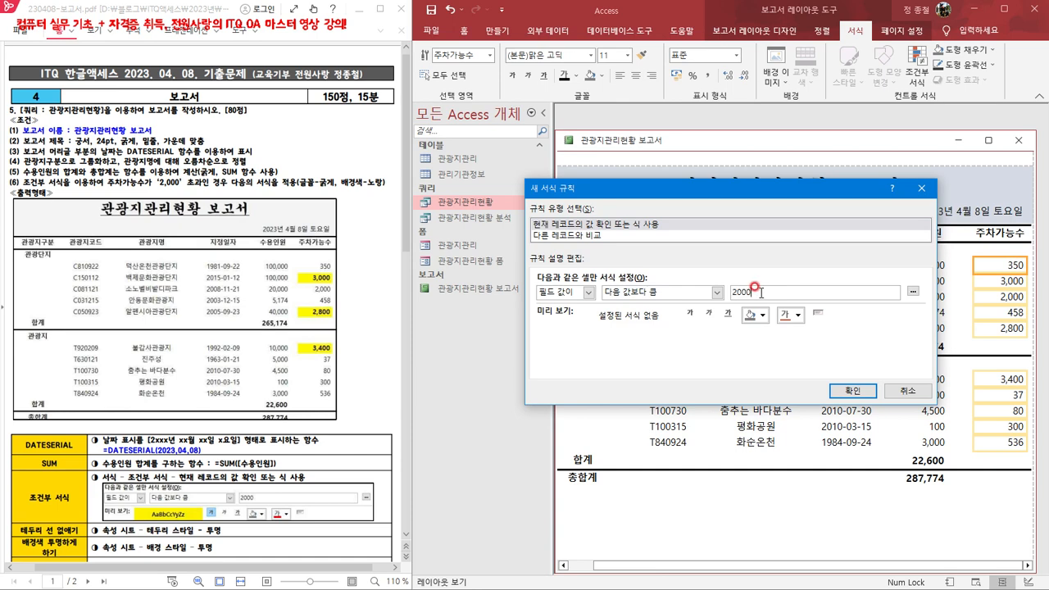
Step: Format the new rule with bold text and a yellow background, and apply it to the 주차가능수 values
click(687, 315)
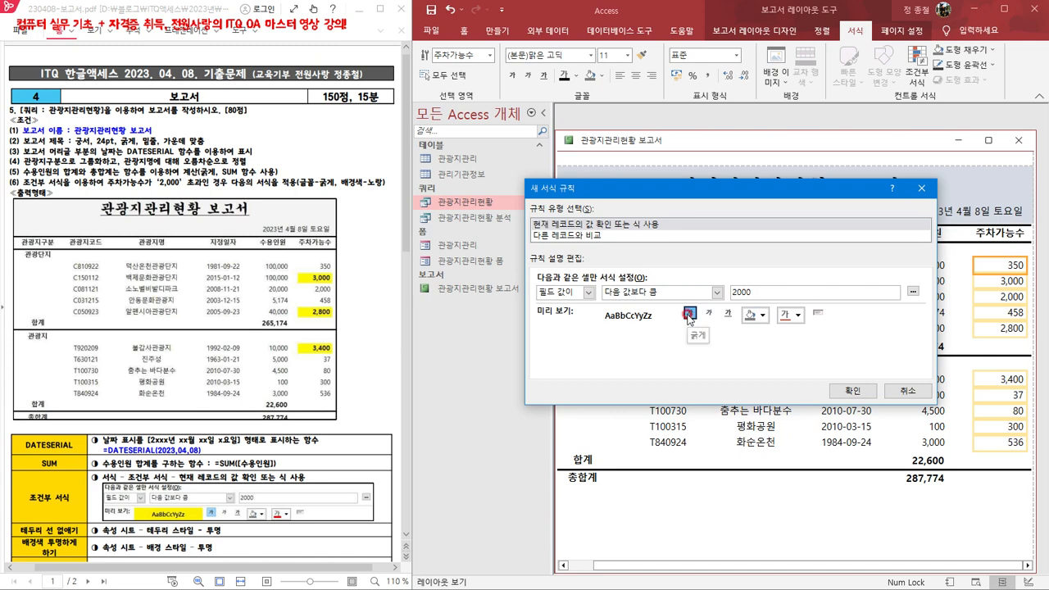
click(763, 316)
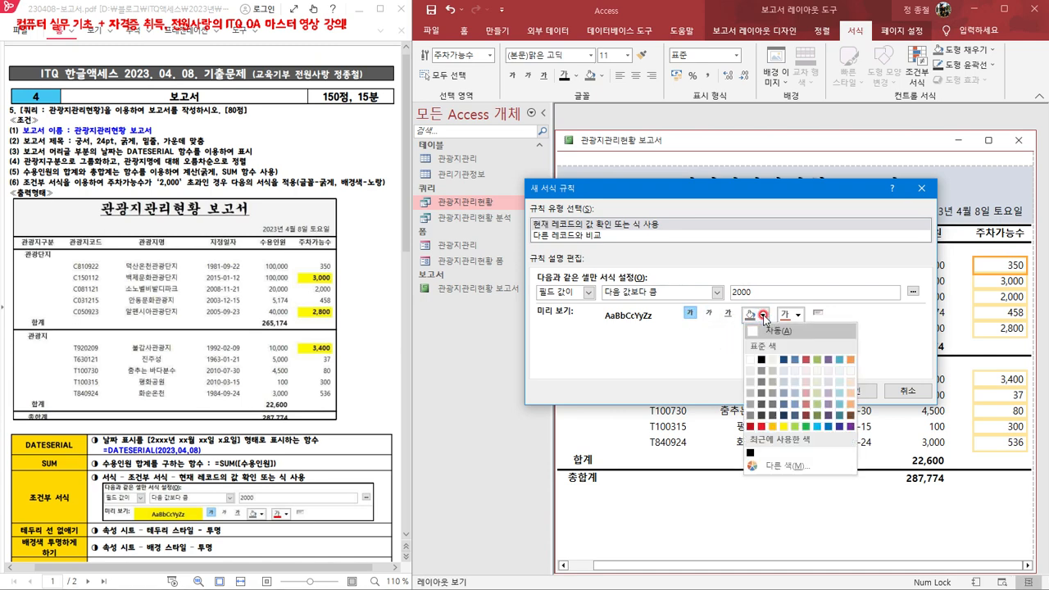
click(785, 427)
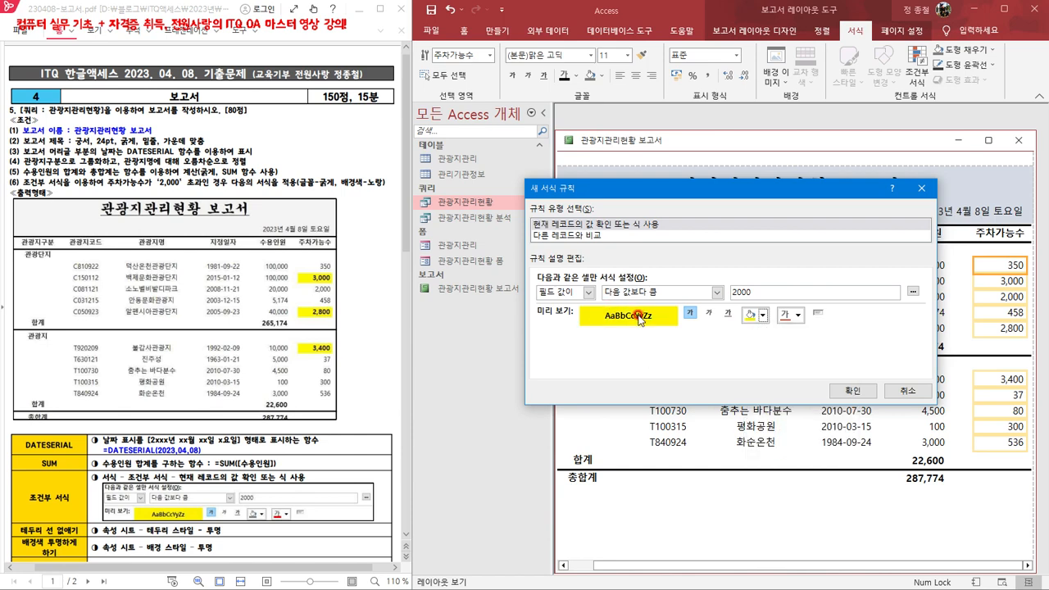
click(850, 393)
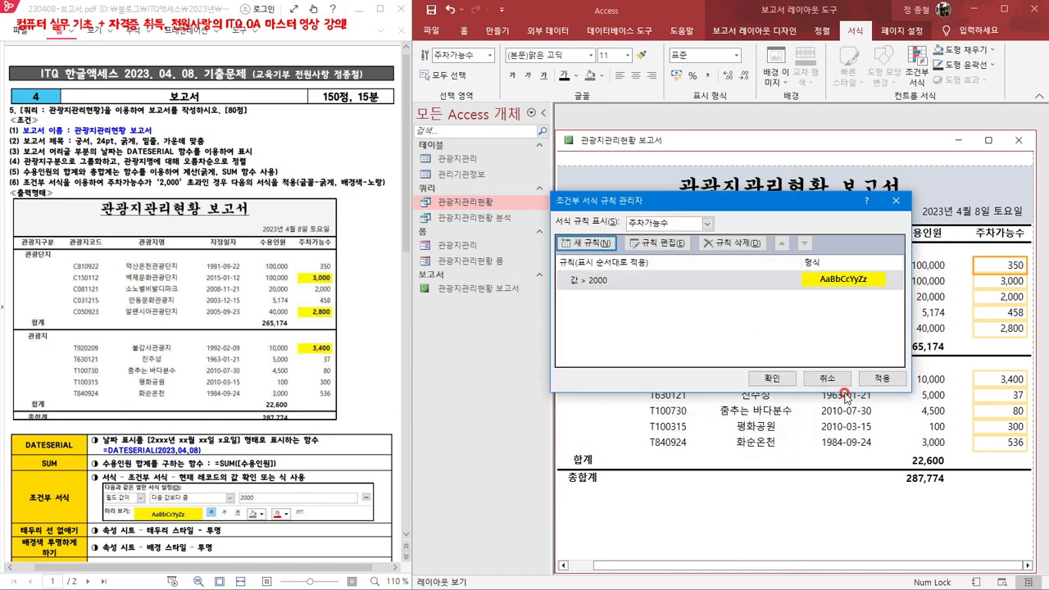
click(772, 378)
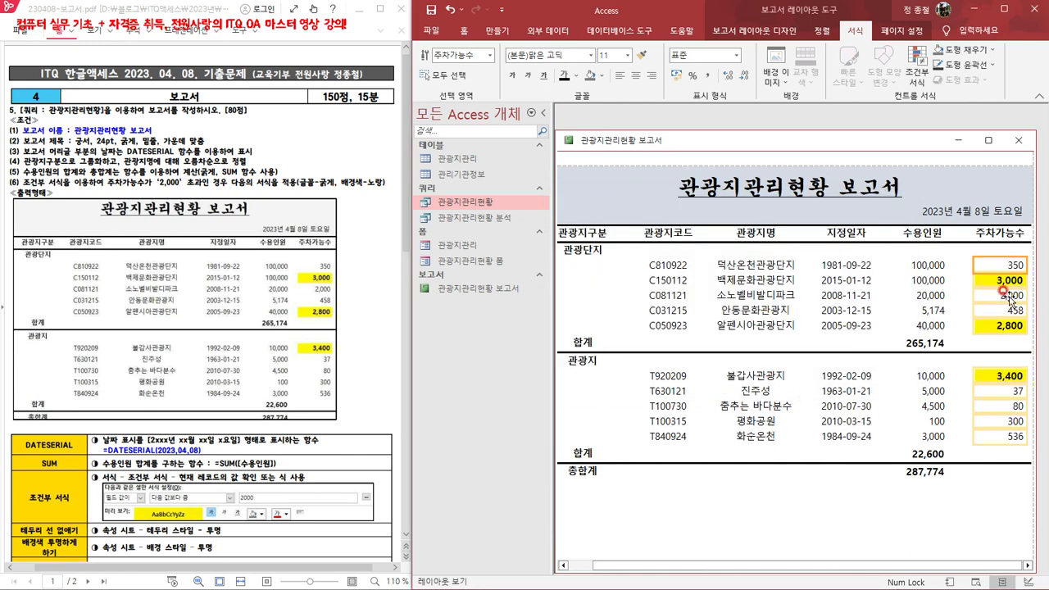
click(848, 518)
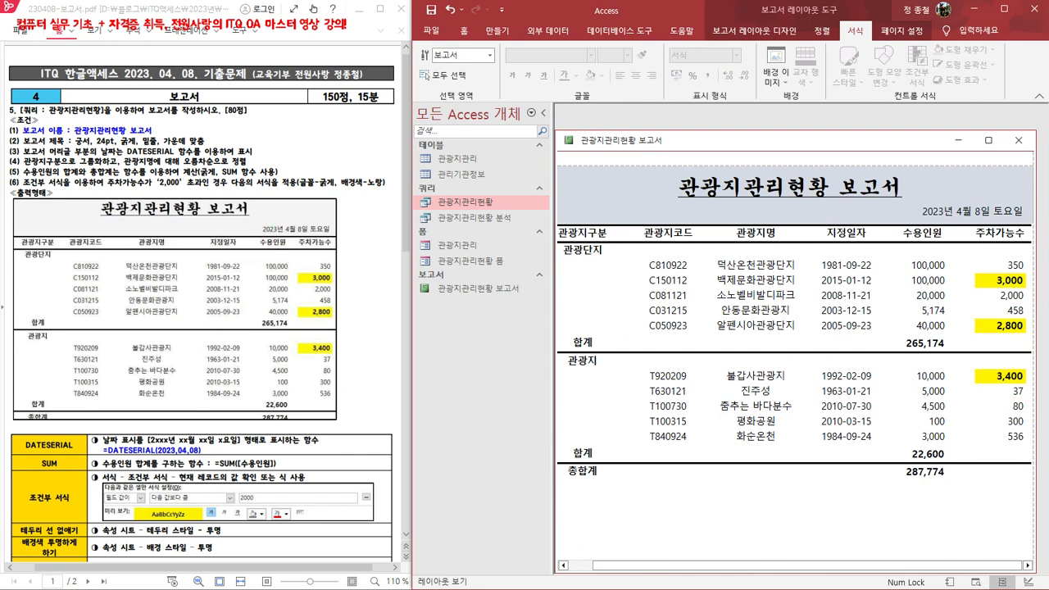
Step: Save and close the 관광지관리현황 보고서 report
right_click(778, 137)
click(808, 146)
right_click(693, 142)
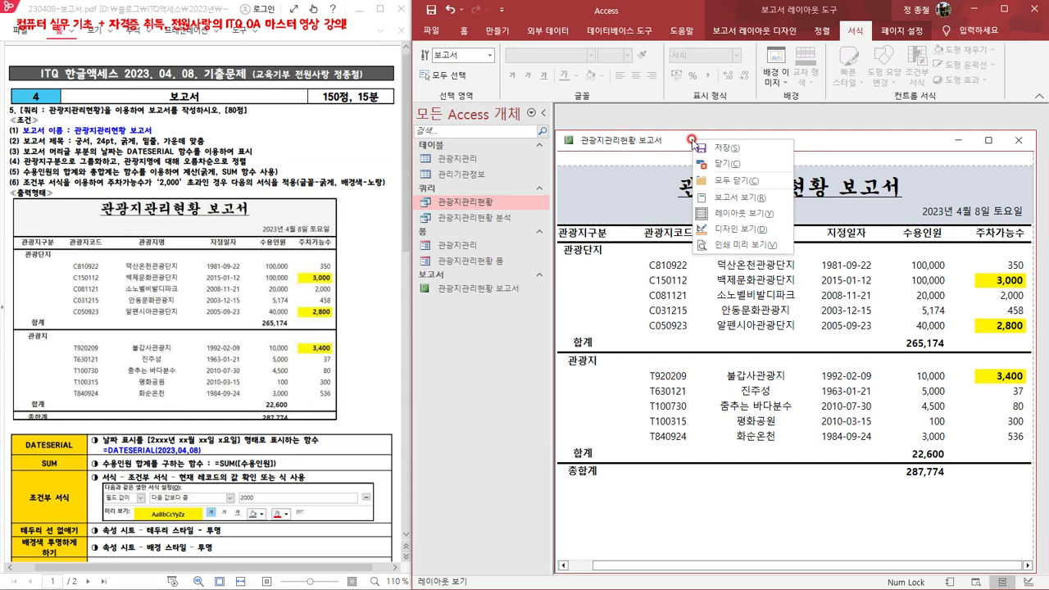
click(772, 163)
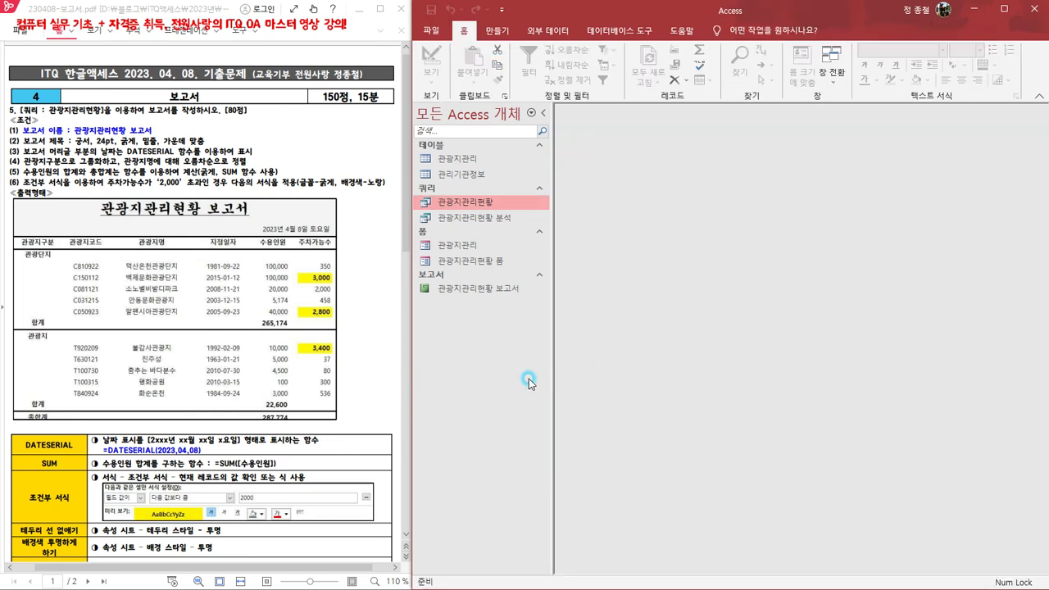
Step: Bring up the label task on page 2 of the exam PDF and start the label wizard for the 관리기관정보 table
scroll(259, 443, down, 10)
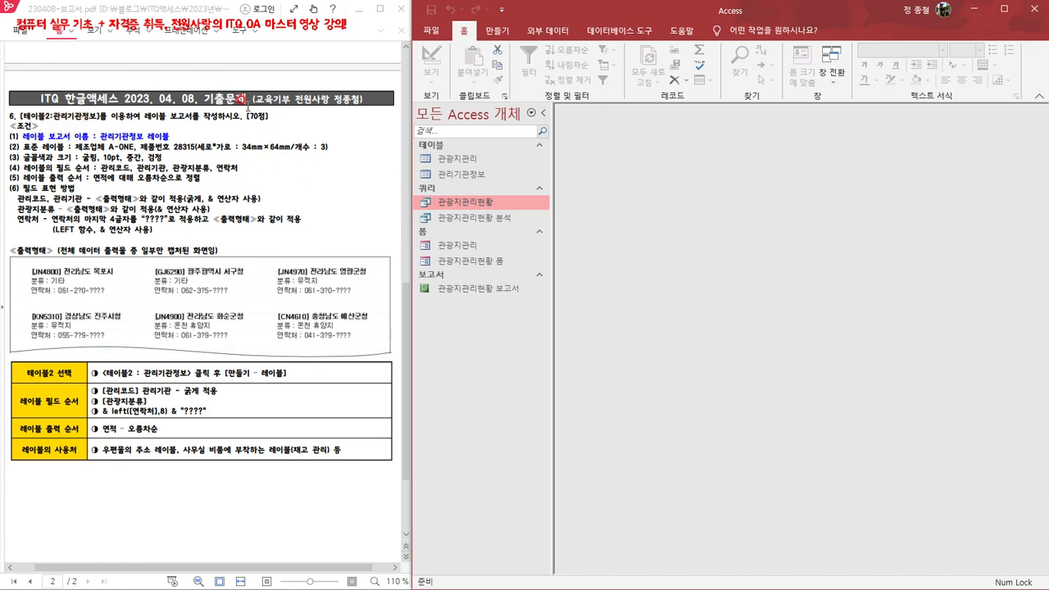
click(460, 177)
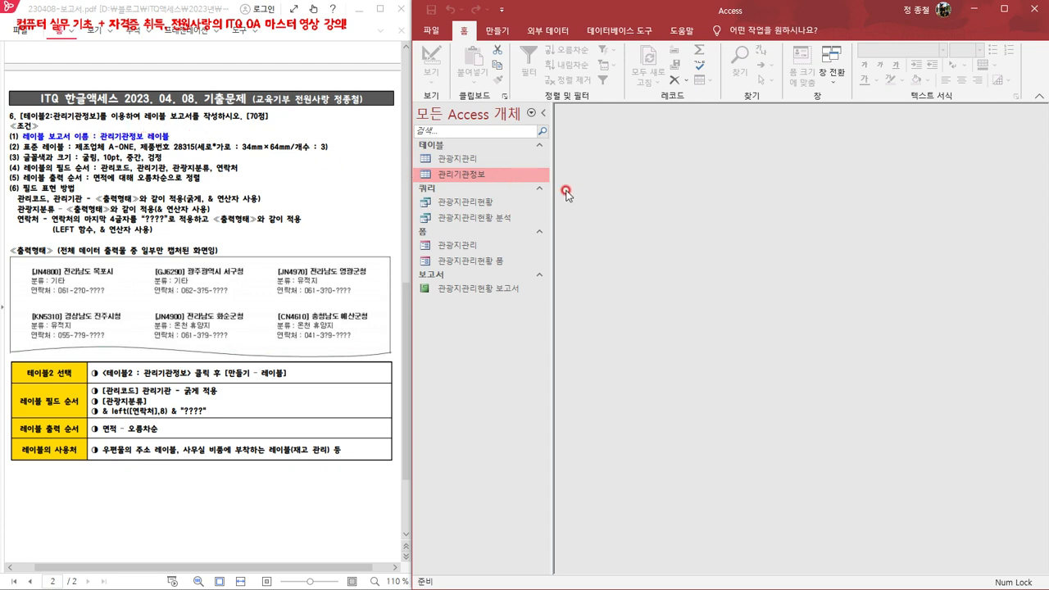
click(498, 33)
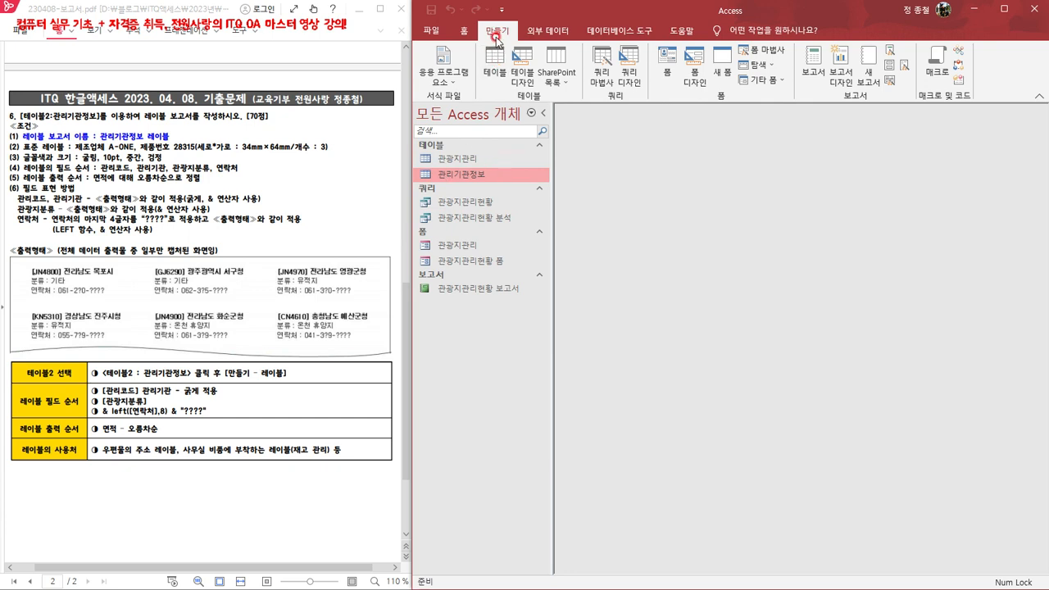
click(890, 69)
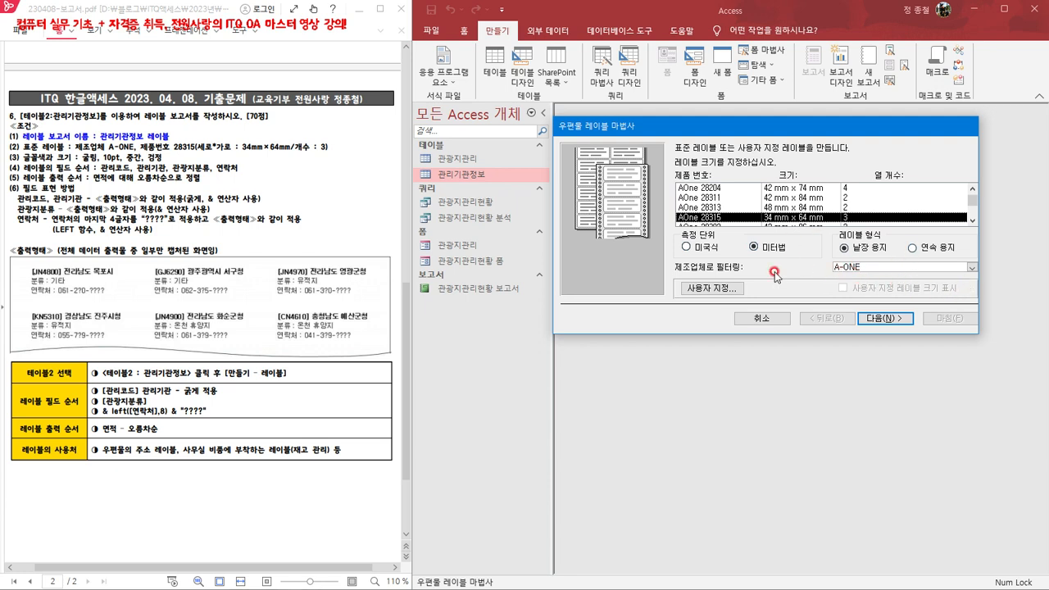
Step: Choose the A-ONE label product 28315 (34 mm x 64 mm, 3 columns) with metric units and sheet feed, and continue
click(971, 268)
scroll(936, 296, up, 1)
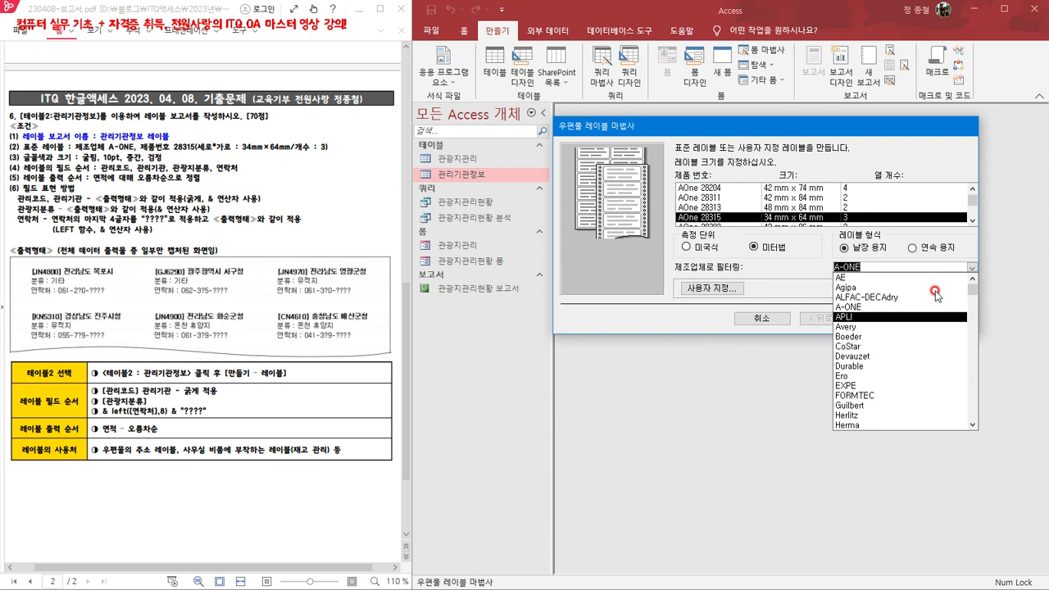
click(846, 307)
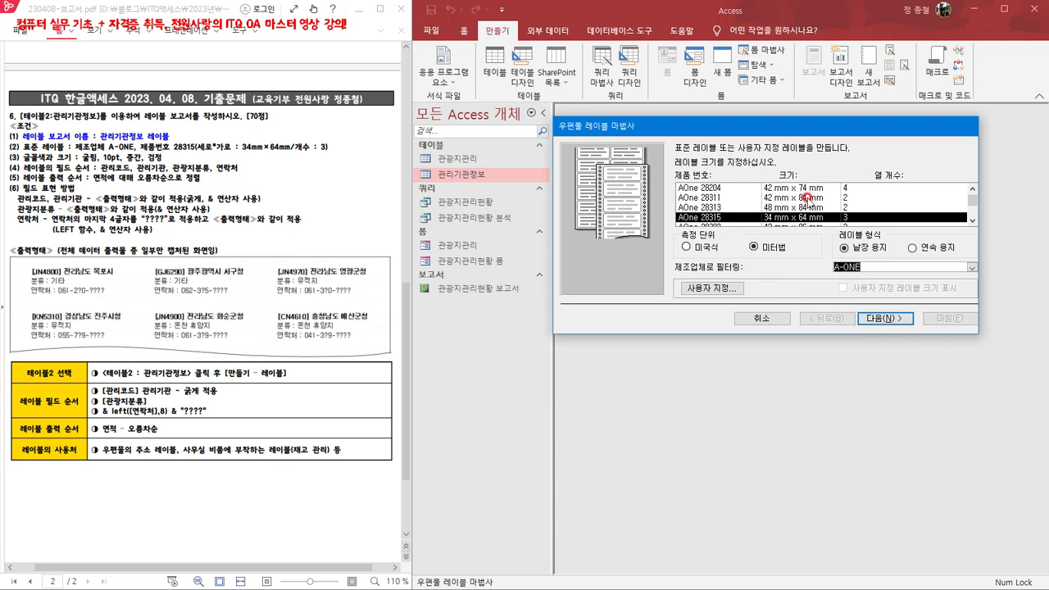
scroll(705, 203, up, 3)
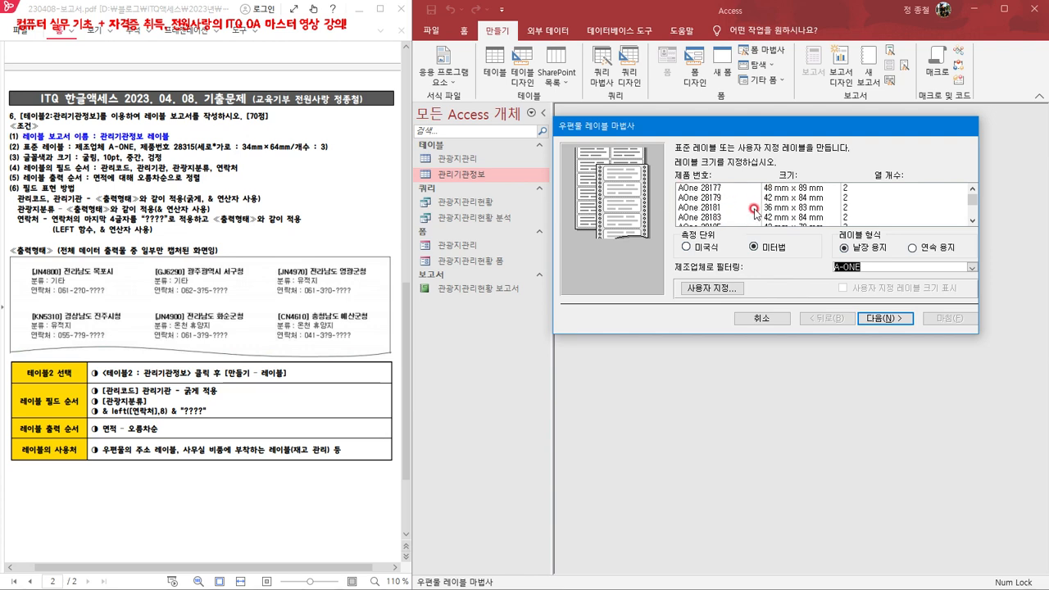
scroll(755, 212, down, 2)
scroll(755, 212, down, 2)
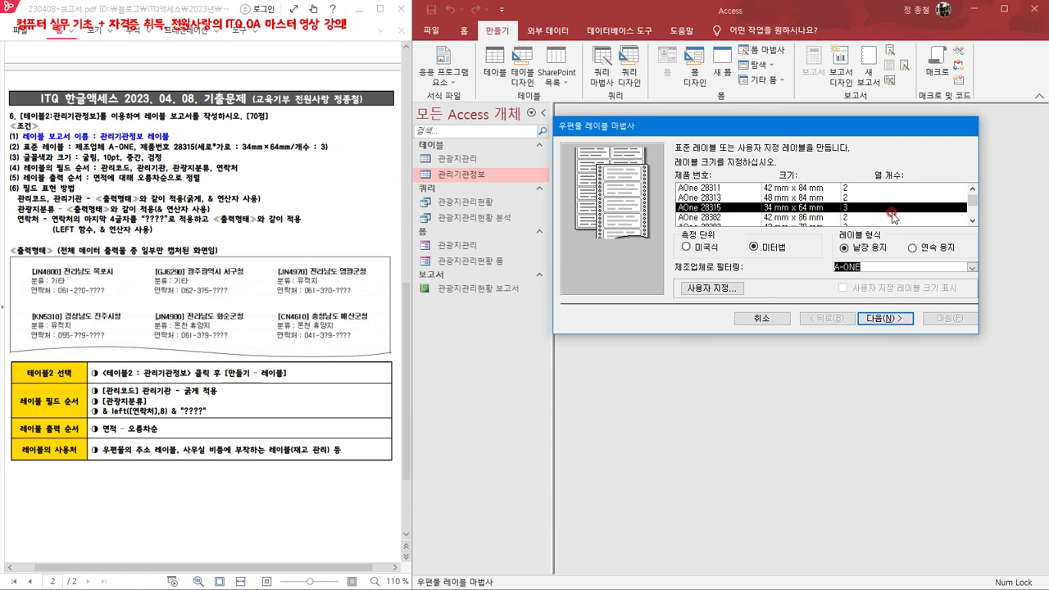
click(897, 318)
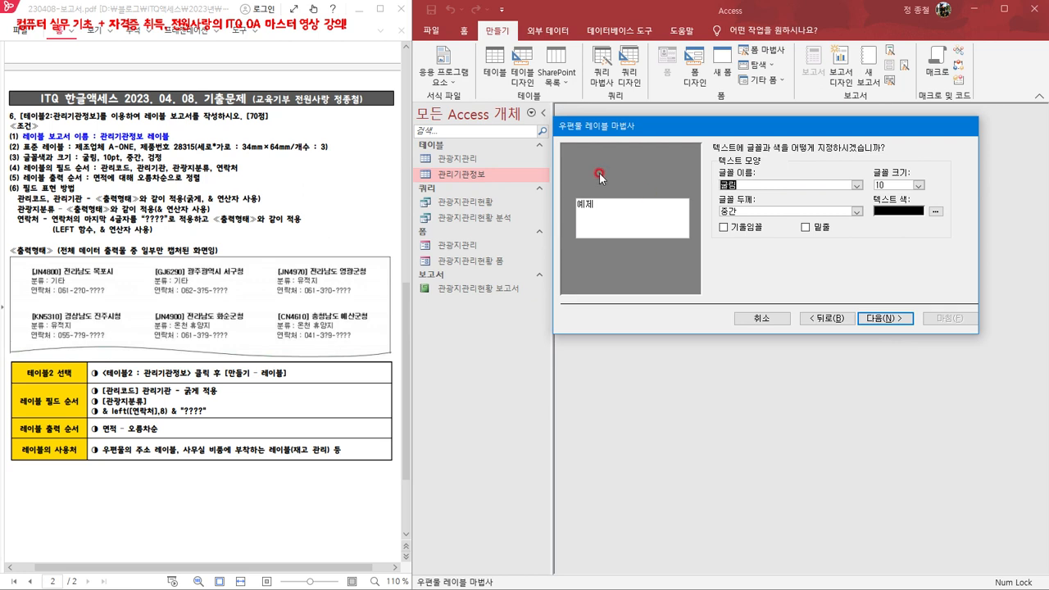
Step: Set the label text to 굴림, 10 pt, 중간 weight and black, and continue to the label layout
click(875, 185)
click(889, 200)
click(884, 319)
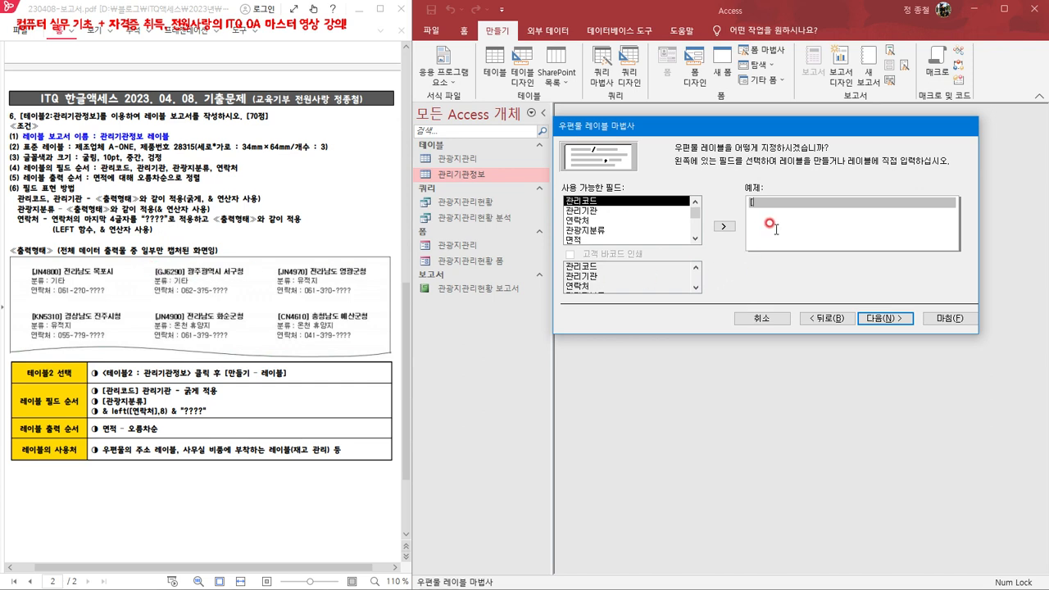
Step: Build the first label line as [{관리코드}] {관리기관}, with the code field enclosed in square brackets
double_click(595, 203)
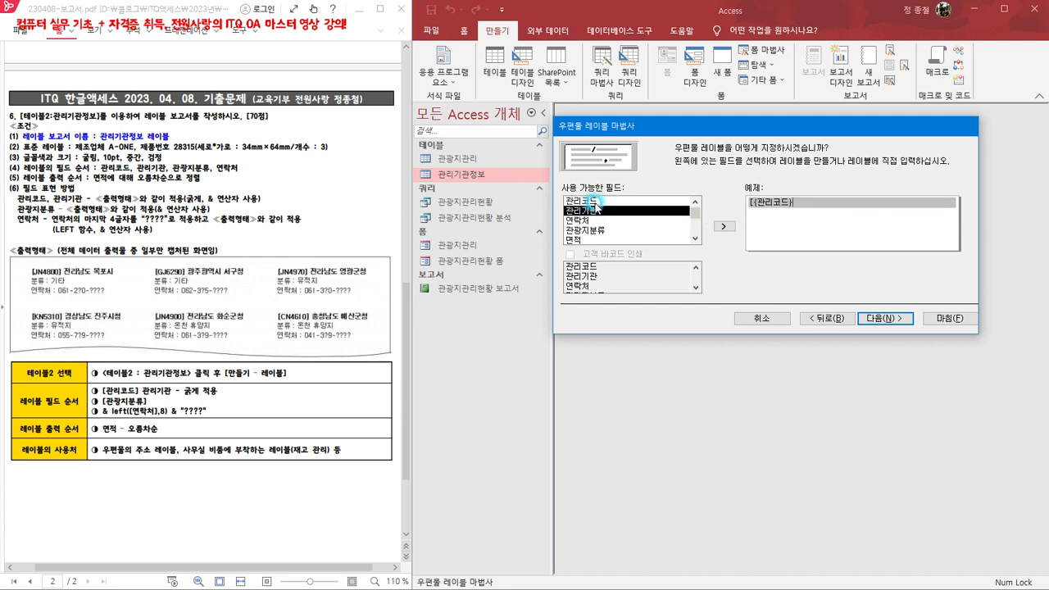
click(745, 202)
click(792, 212)
text(])
click(649, 211)
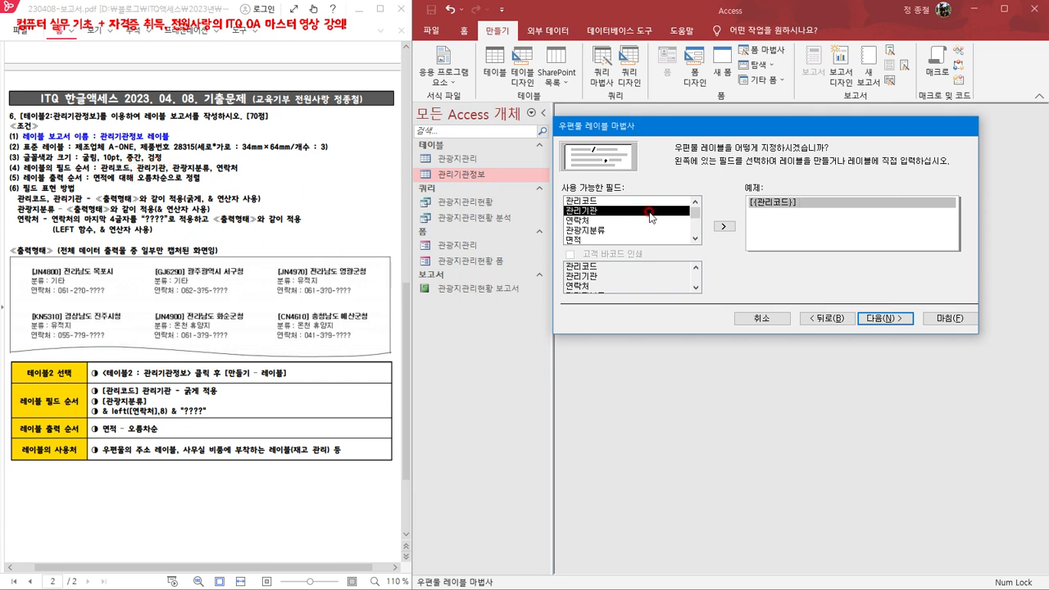
double_click(594, 215)
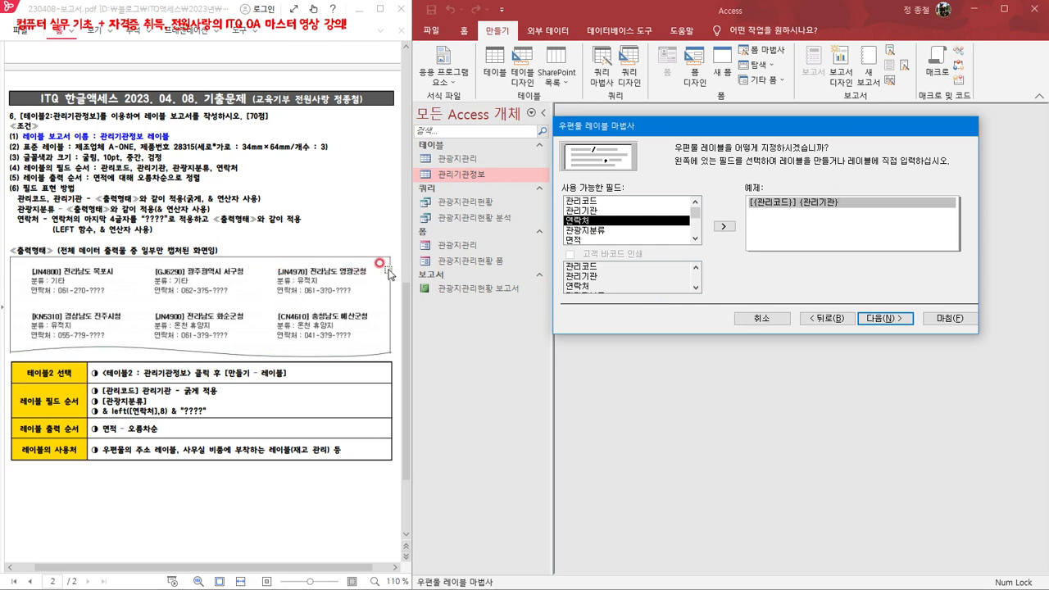
Step: Add a second label line 분류 : {관광지분류} and a third line 연락처 : {연락처}
key(Return)
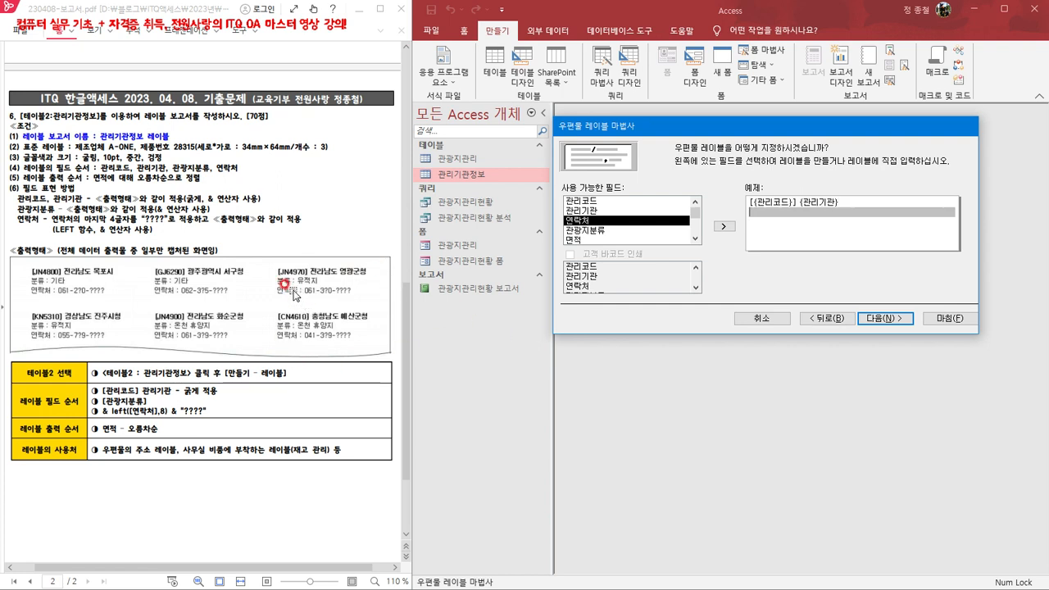
key(BackSpace)
key(BackSpace)
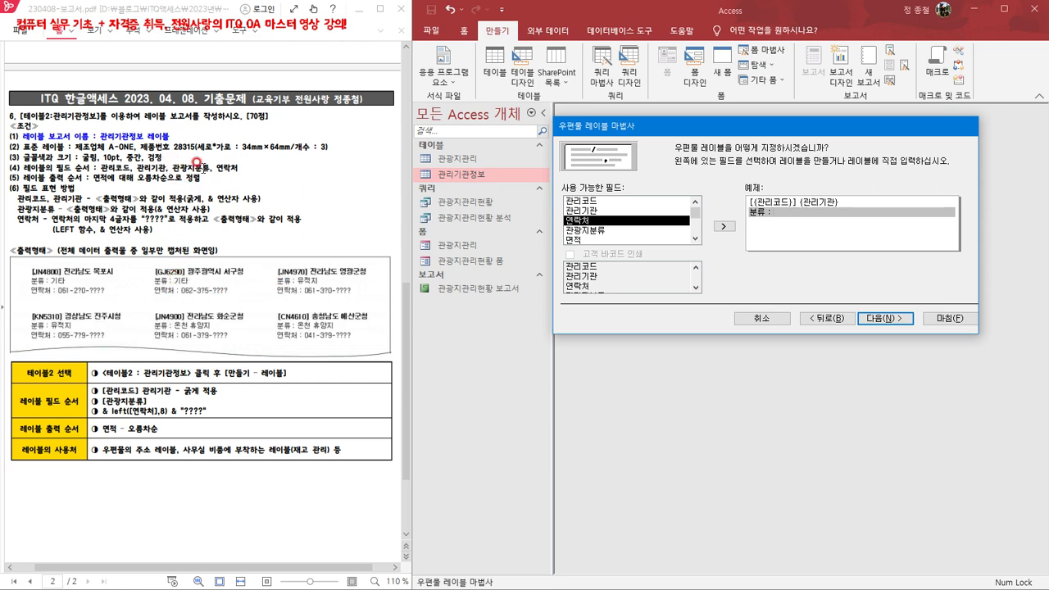
click(596, 232)
double_click(595, 231)
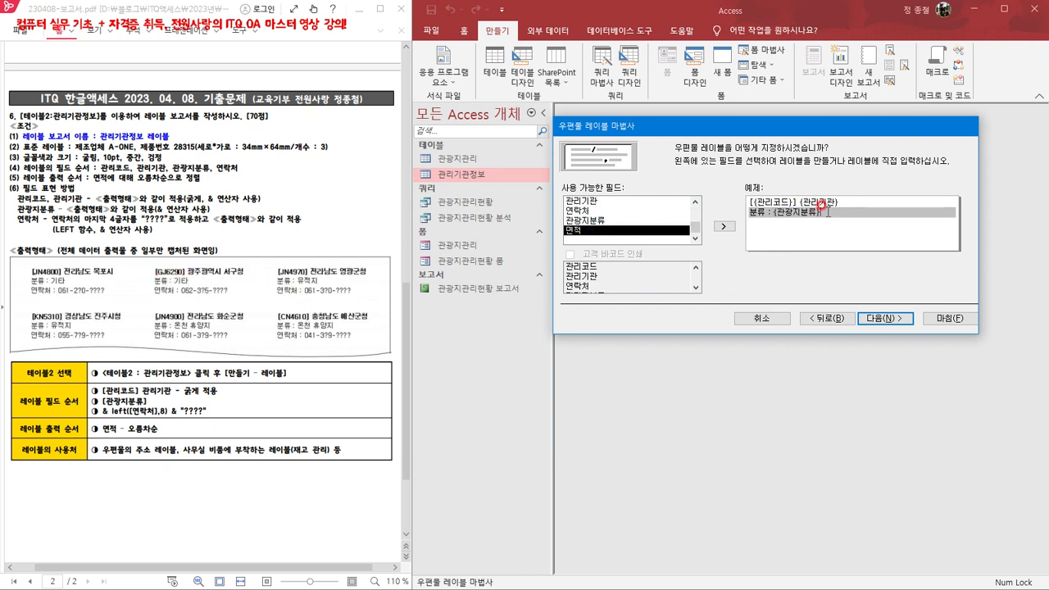
key(Return)
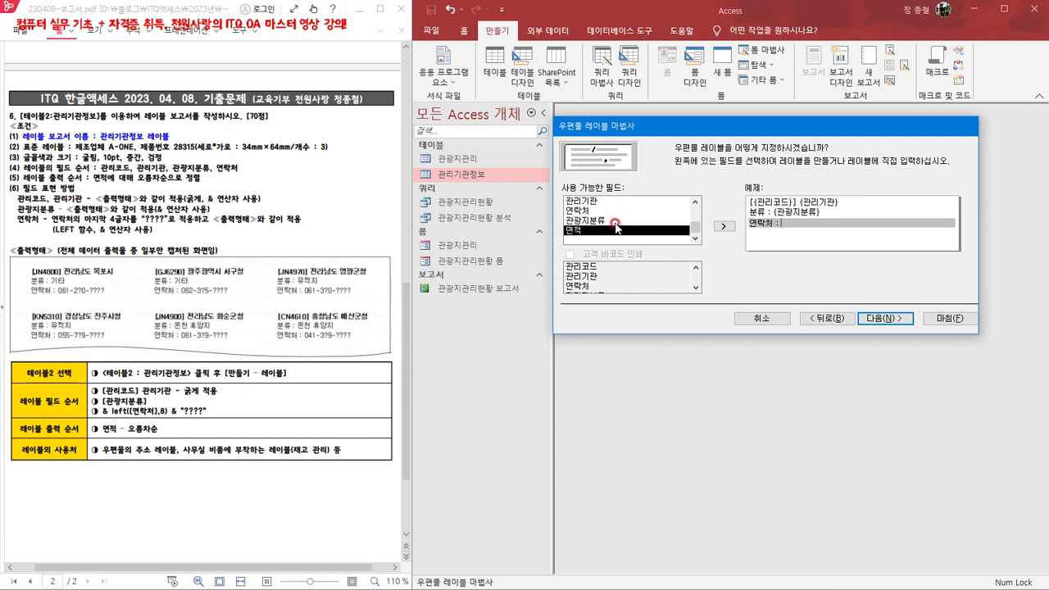
double_click(584, 210)
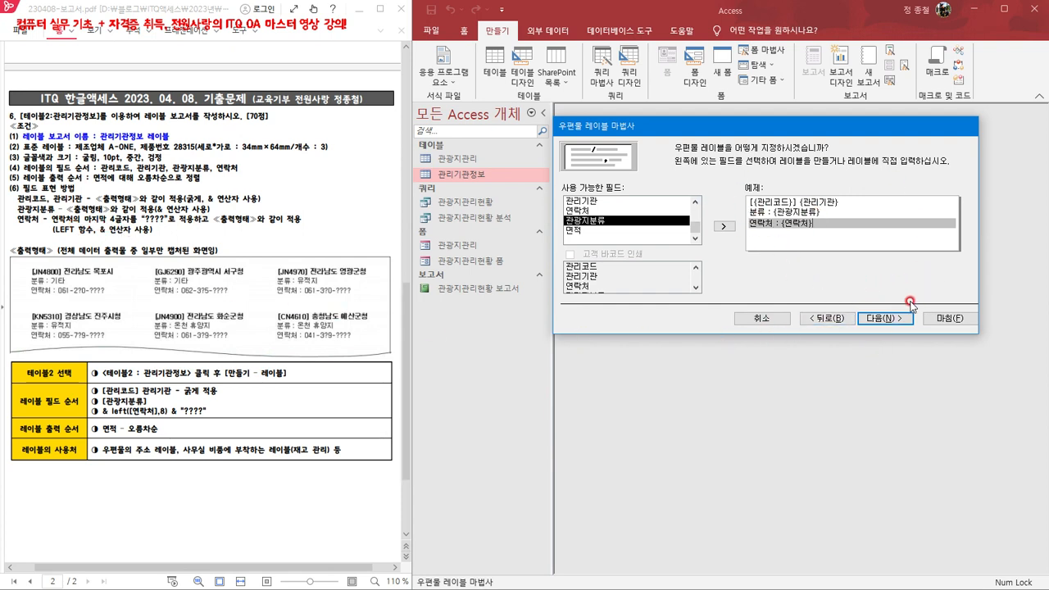
Step: Accept the label layout and sort the labels by the 면적 field
click(896, 326)
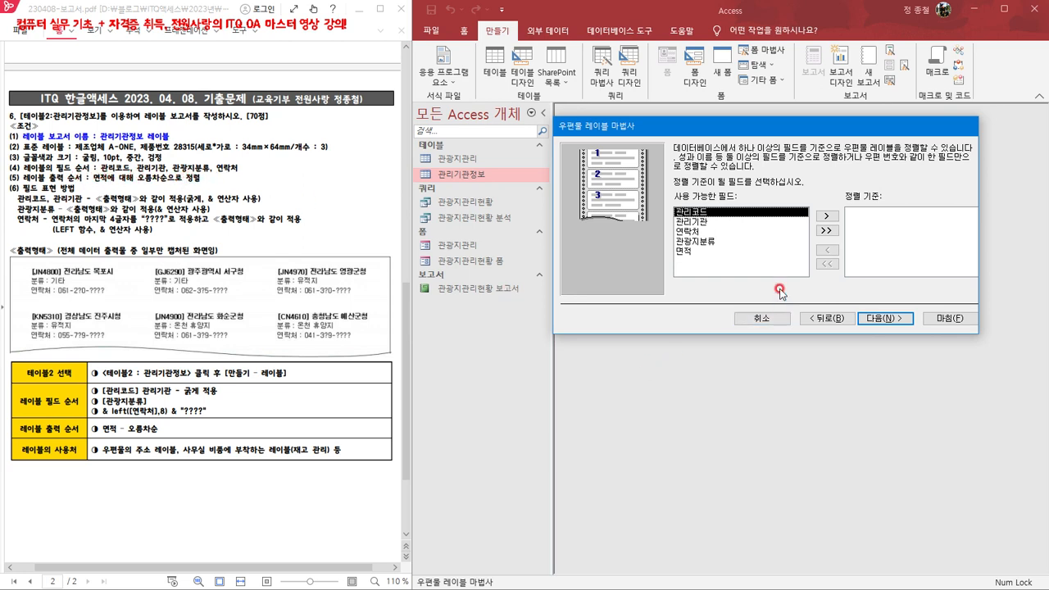
double_click(687, 253)
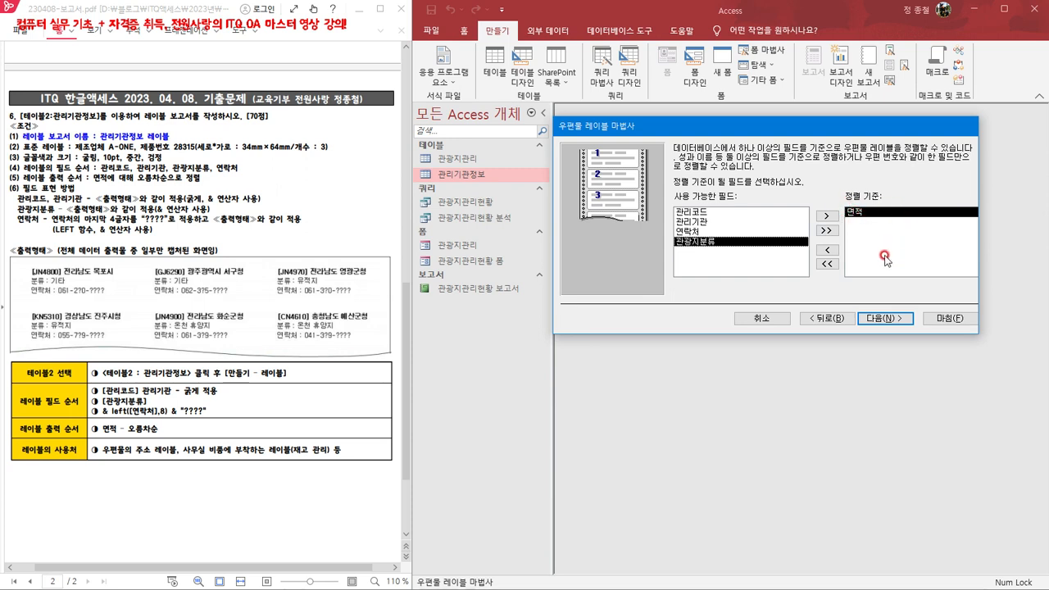
click(879, 322)
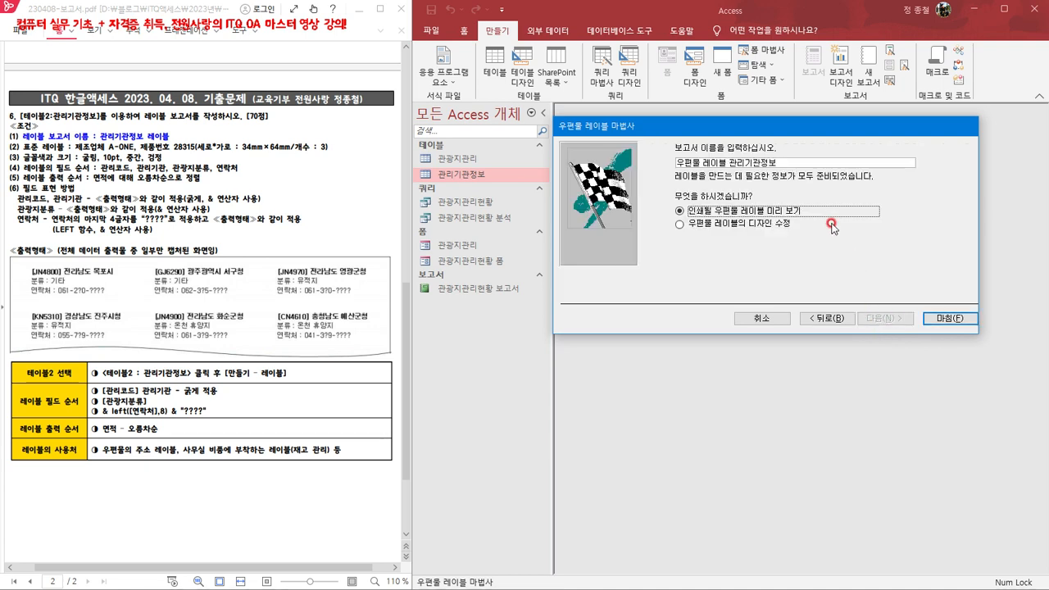
Step: Name the report 관리기관정보 레이블 and finish the wizard with the option to modify the label design
drag(730, 163, 623, 168)
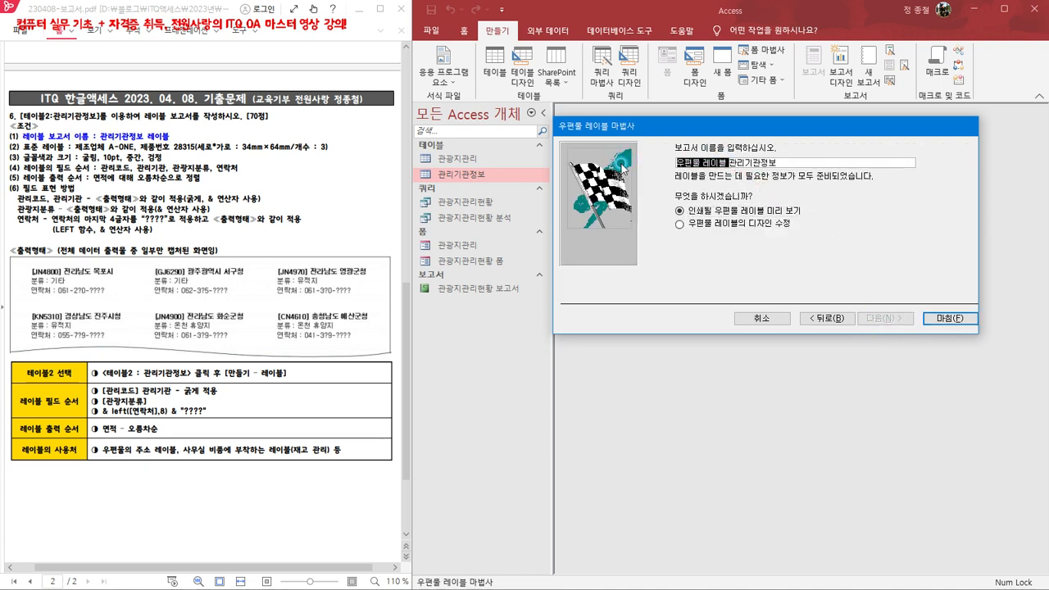
key(Delete)
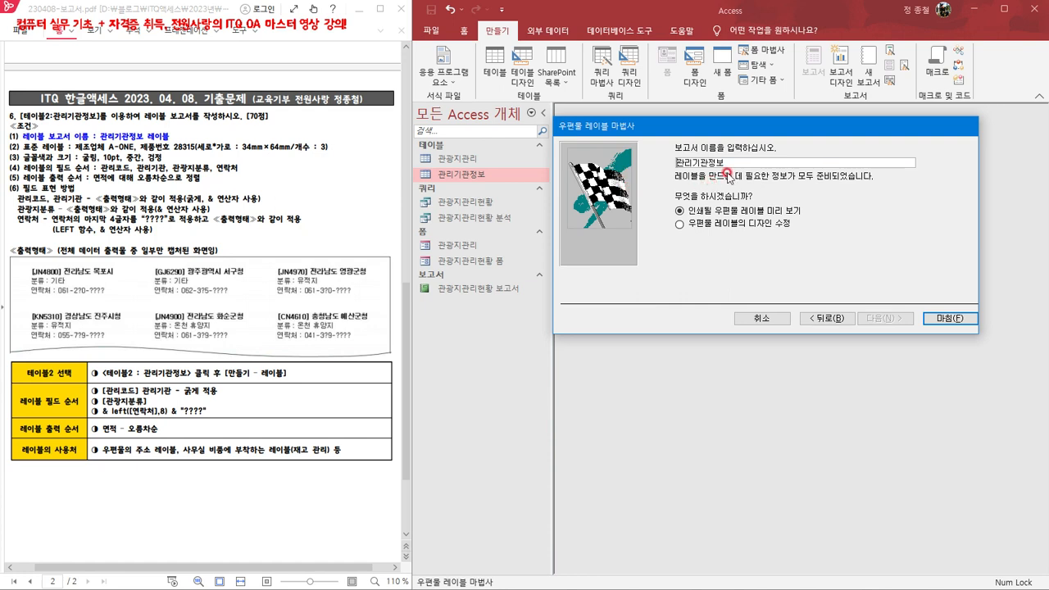
click(737, 160)
click(723, 224)
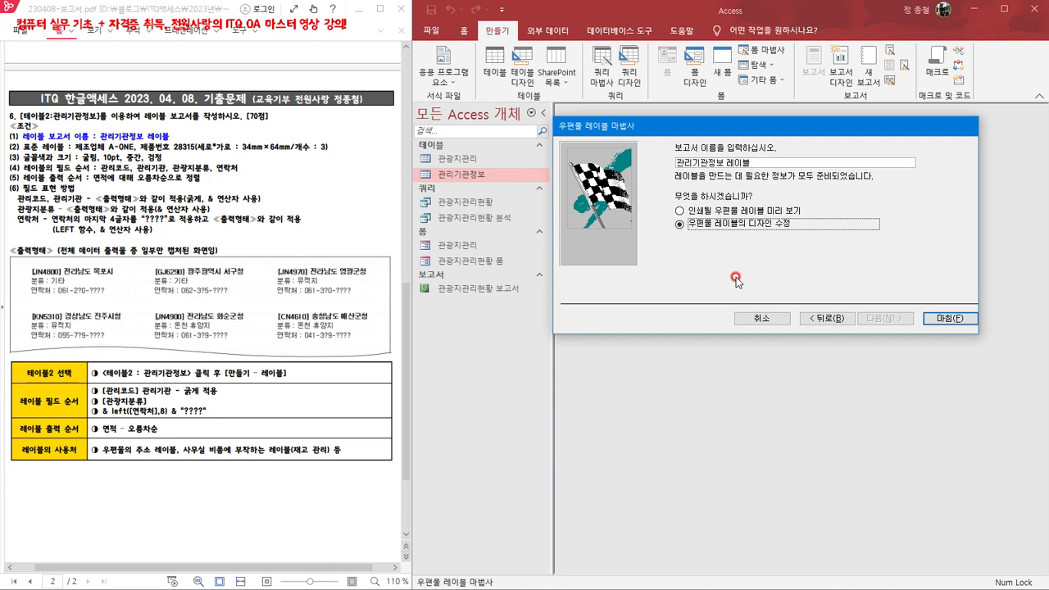
click(939, 315)
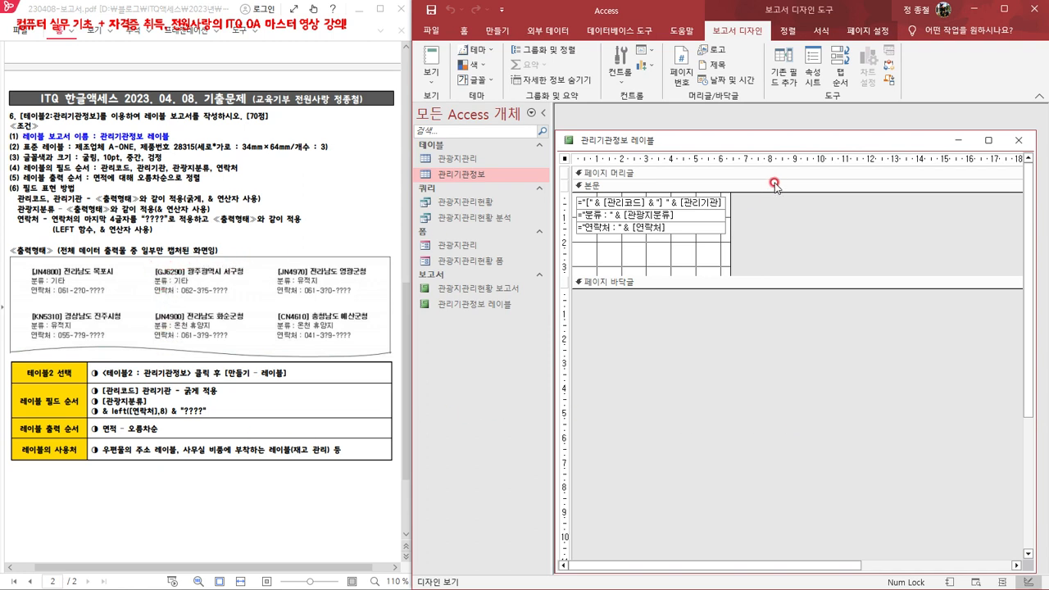
Step: Make the first label line with 관리코드 and 관리기관 bold
click(687, 203)
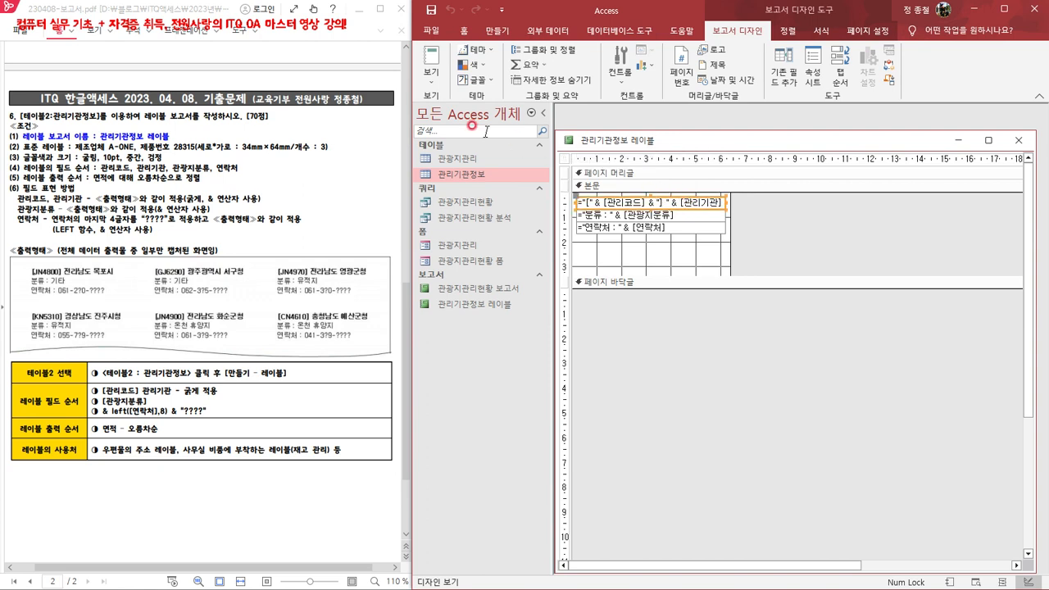
click(464, 31)
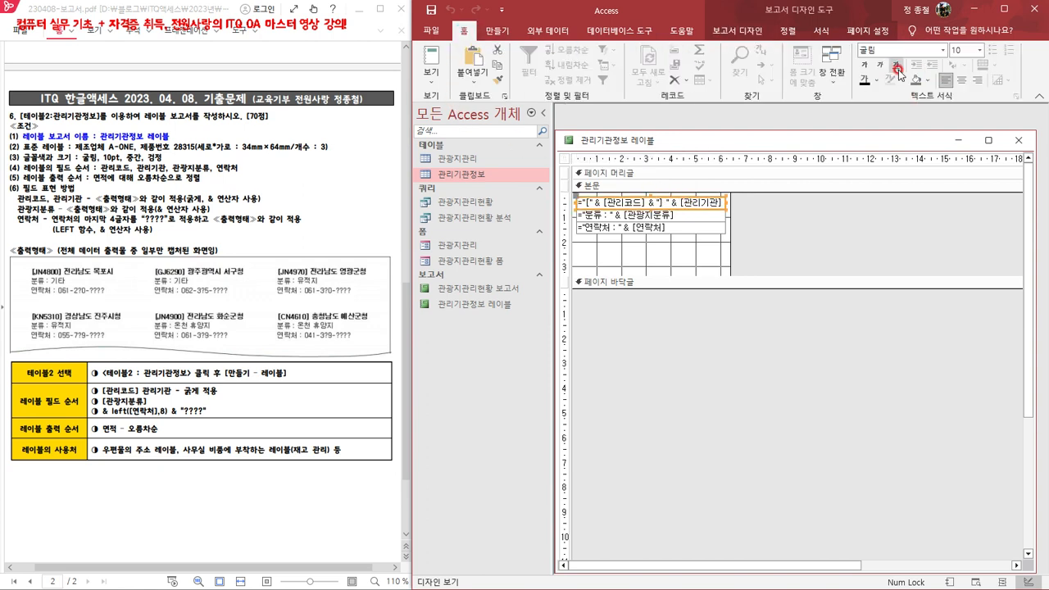
click(865, 66)
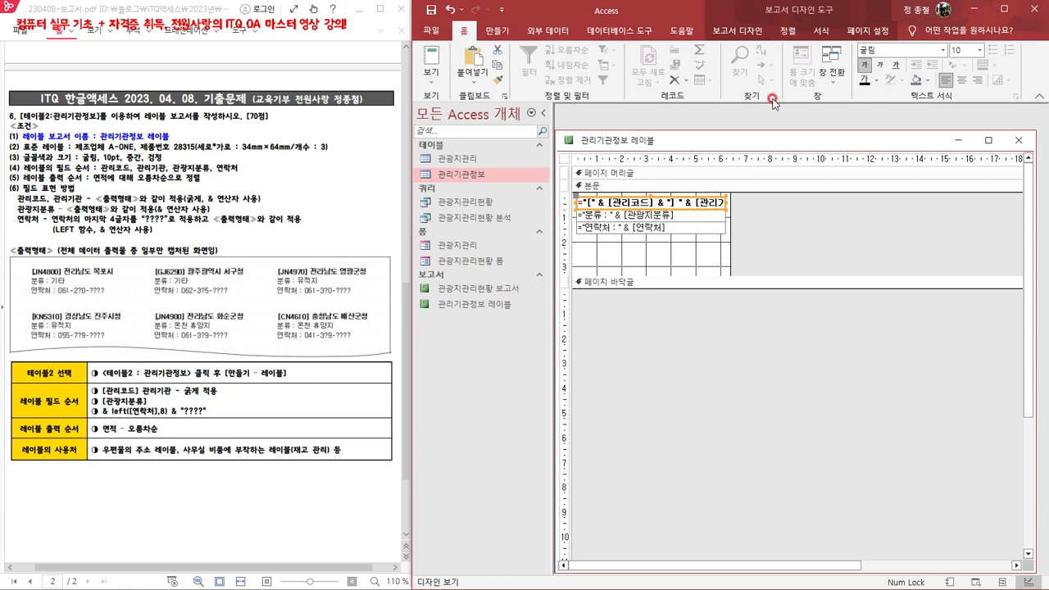
Step: Change the contact line's expression to ="연락처 : " & Left([연락처],8) & "????"
click(629, 231)
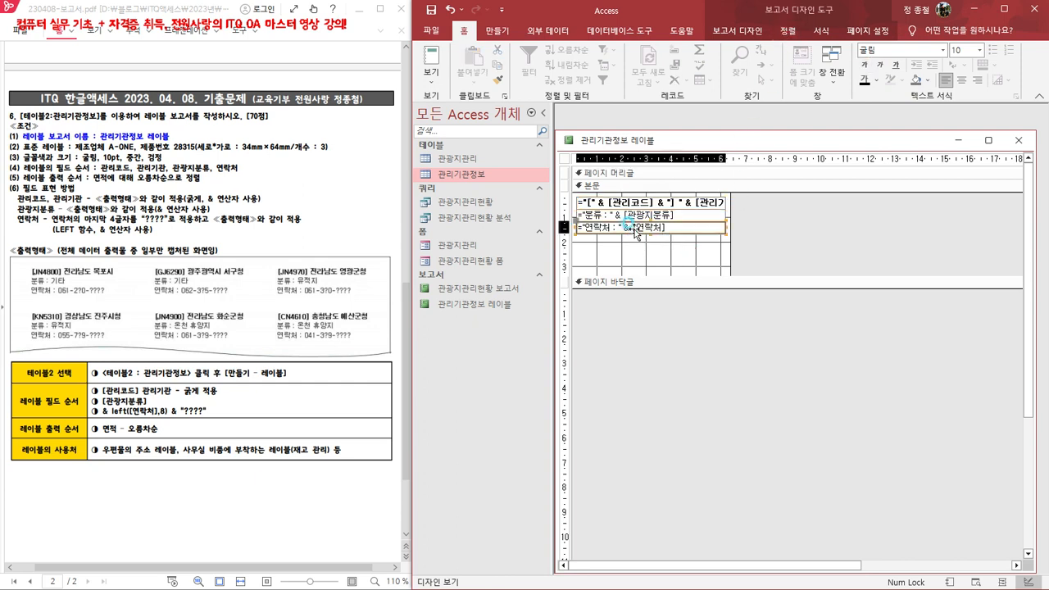
click(631, 228)
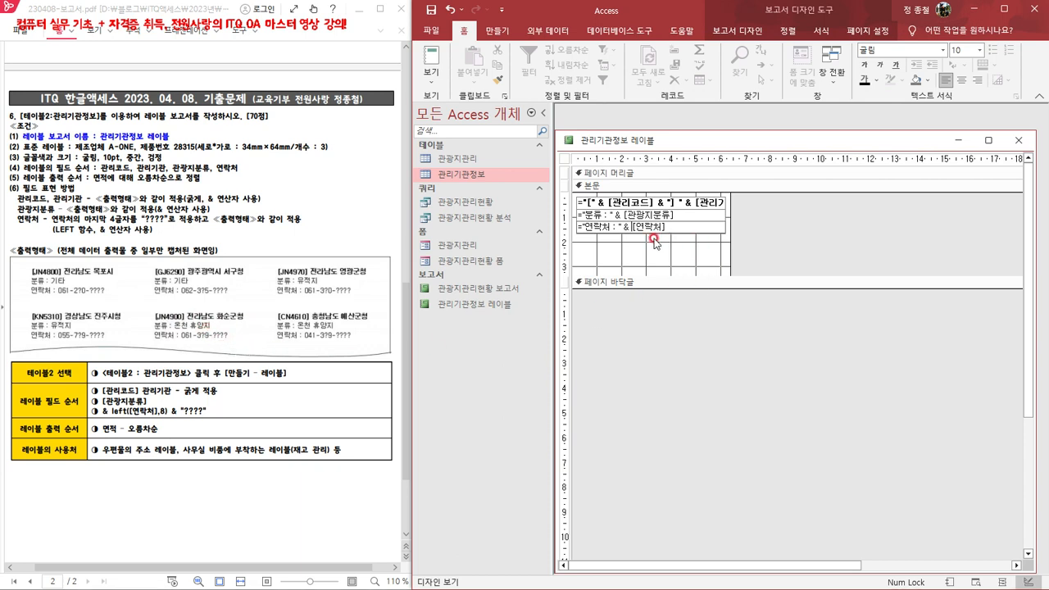
text(ㅣ)
key(BackSpace)
text(left()
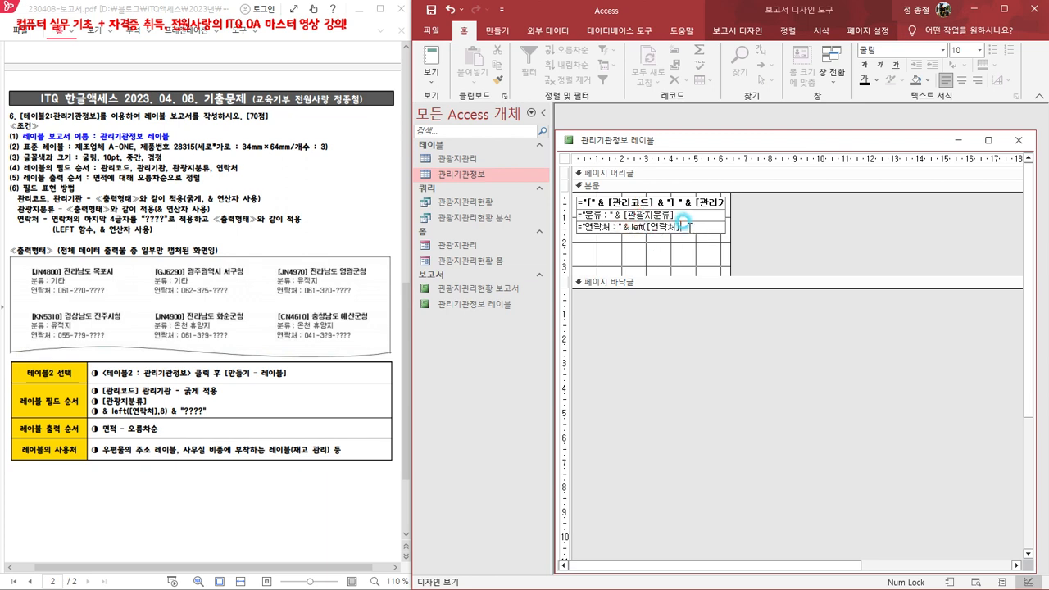
click(686, 226)
text(")
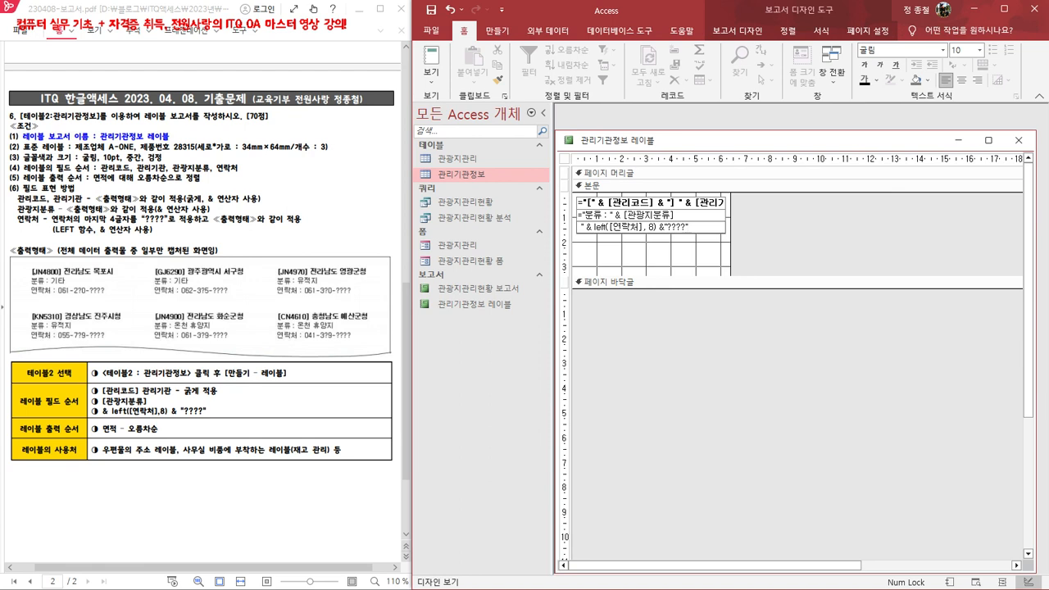
right_click(679, 144)
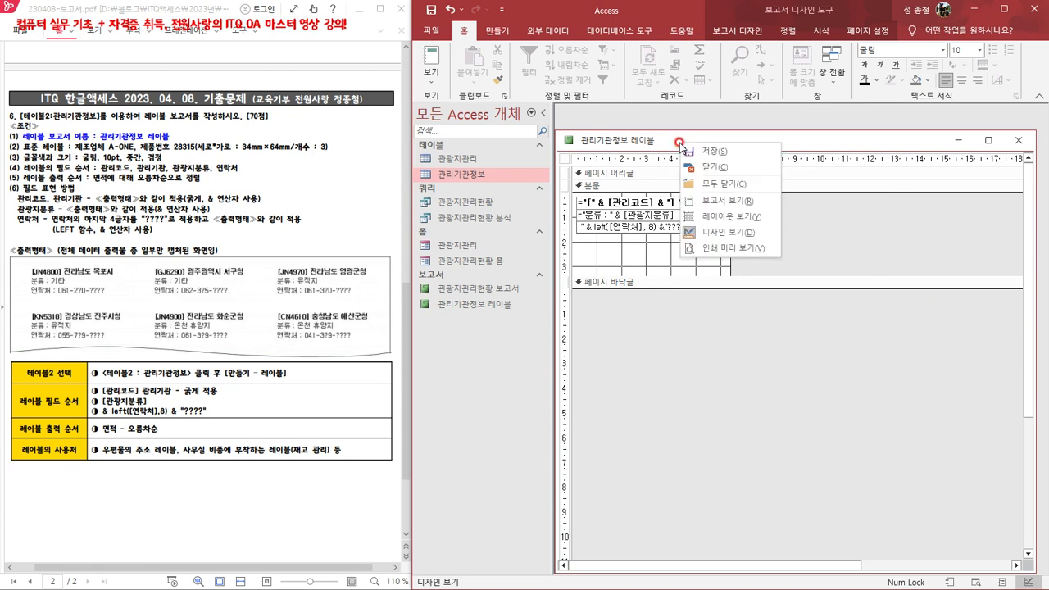
click(679, 144)
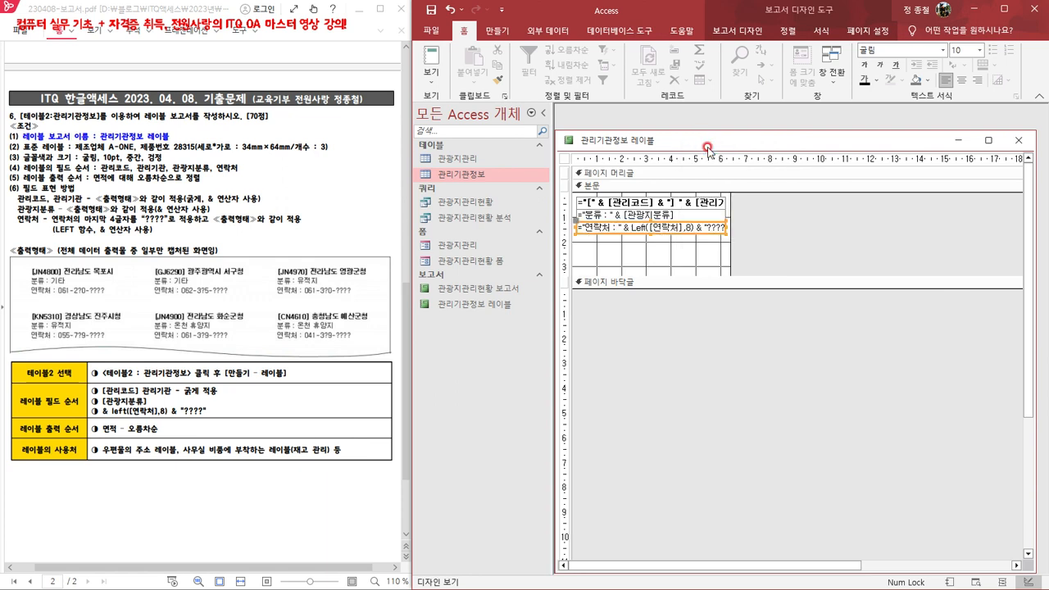
Step: Check the 관리기관정보 레이블 labels in Report view and Print Preview against the exam output
right_click(677, 138)
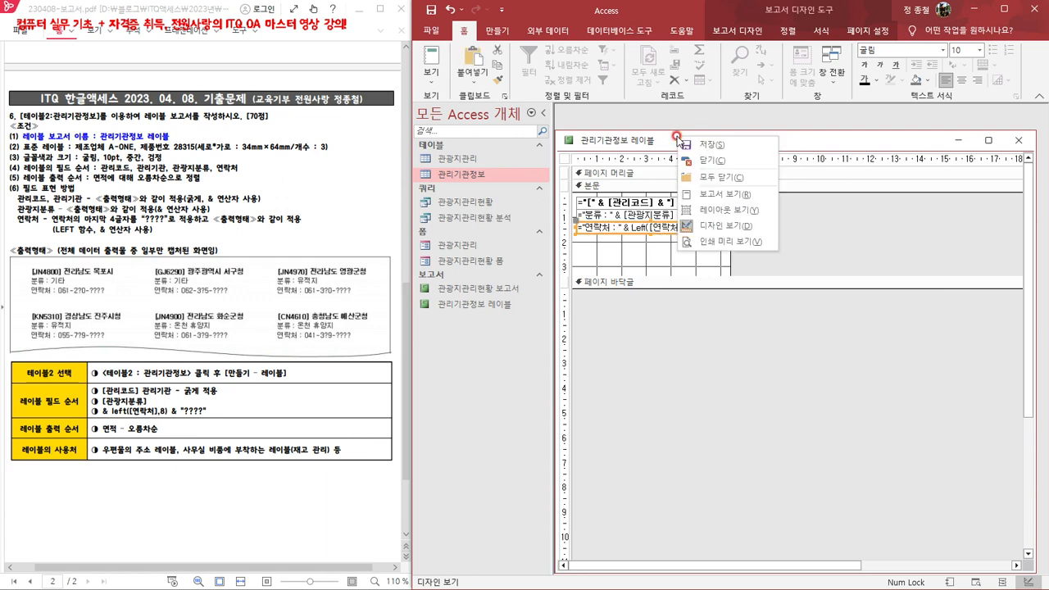
click(718, 200)
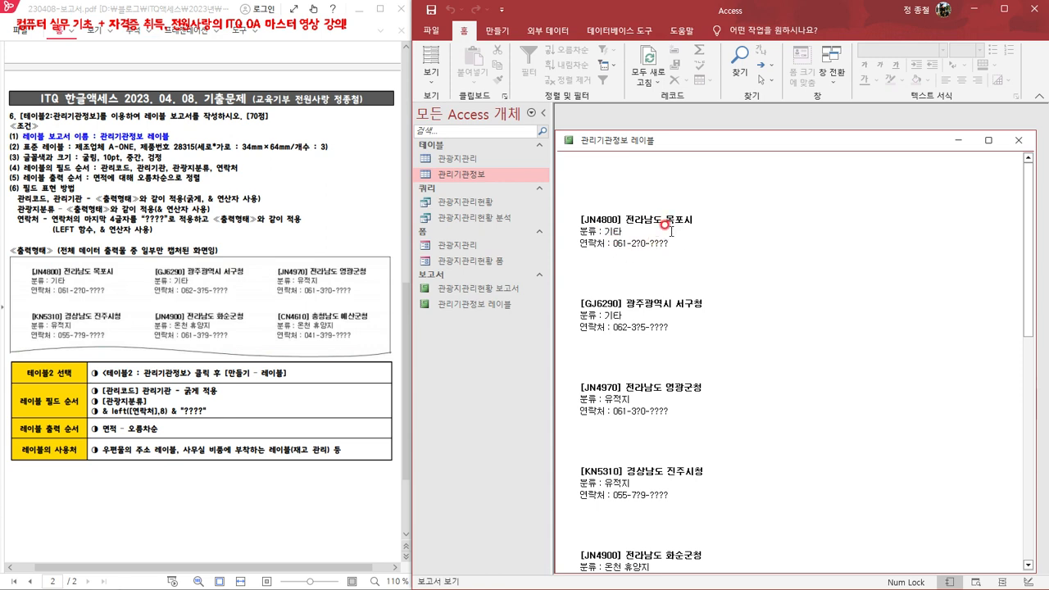
right_click(721, 143)
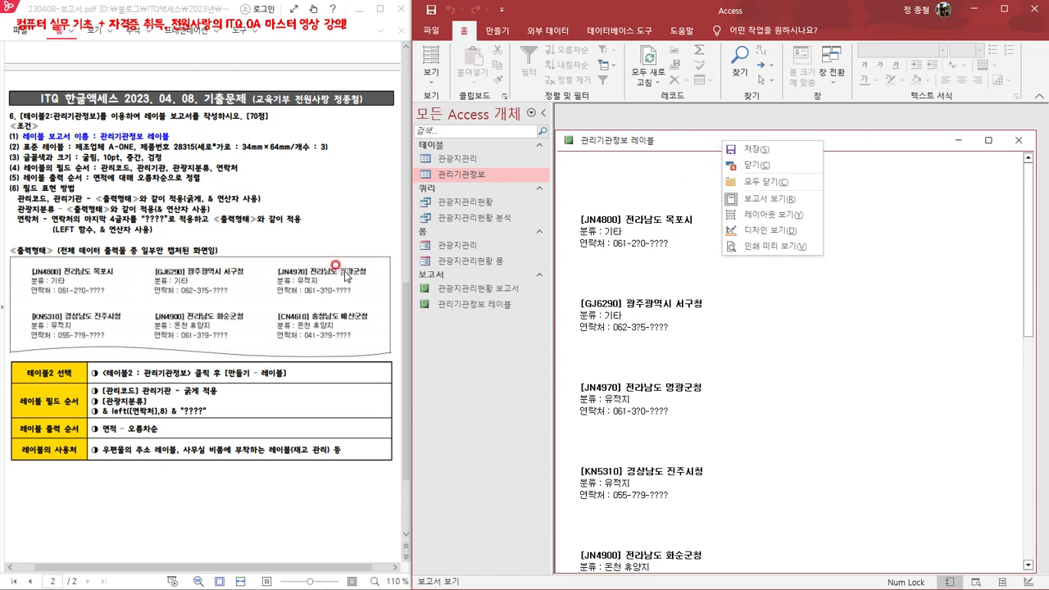
click(764, 248)
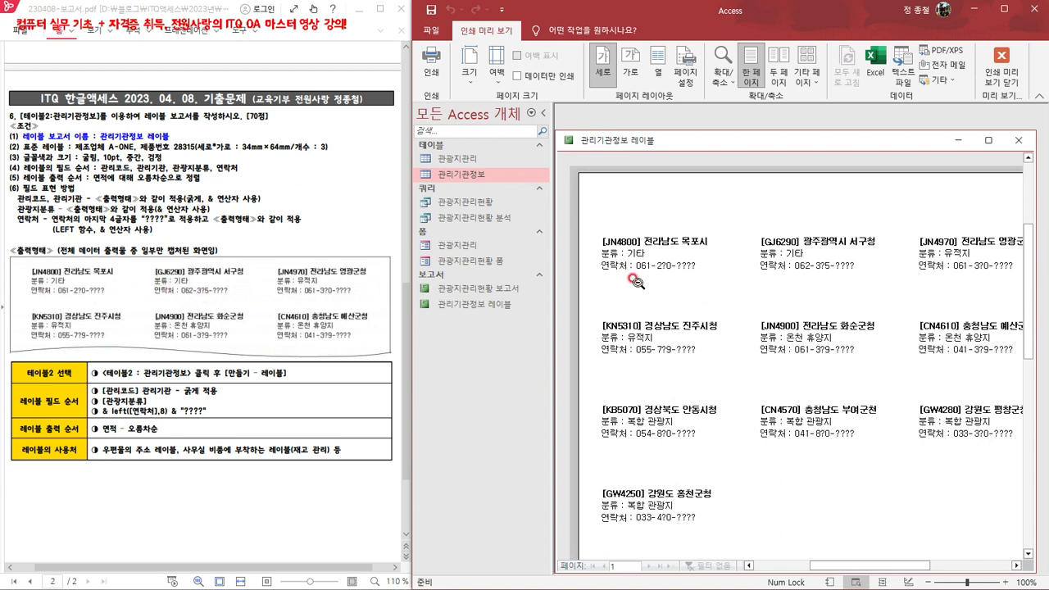
Step: Reduce the label report's detail section height to about 2.7 cm and show the labels in Print Preview
right_click(718, 141)
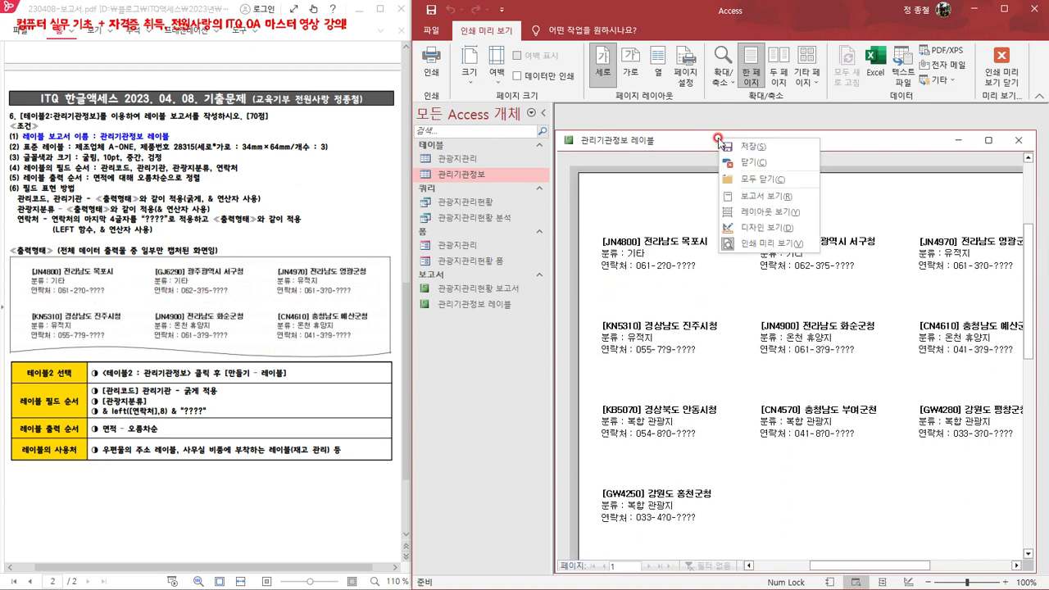
click(764, 228)
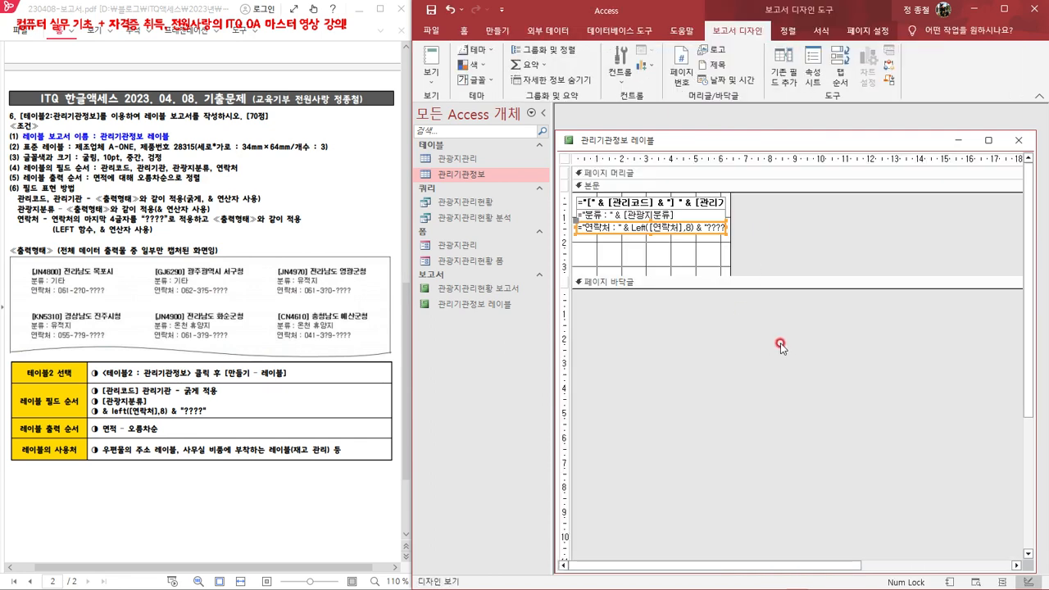
drag(670, 277, 669, 259)
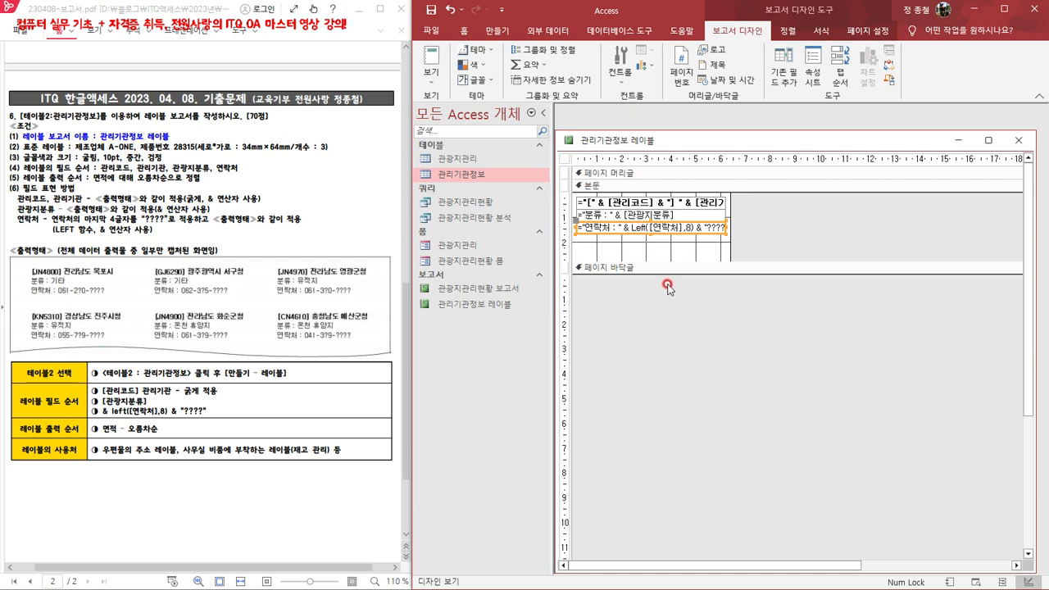
drag(663, 267, 660, 260)
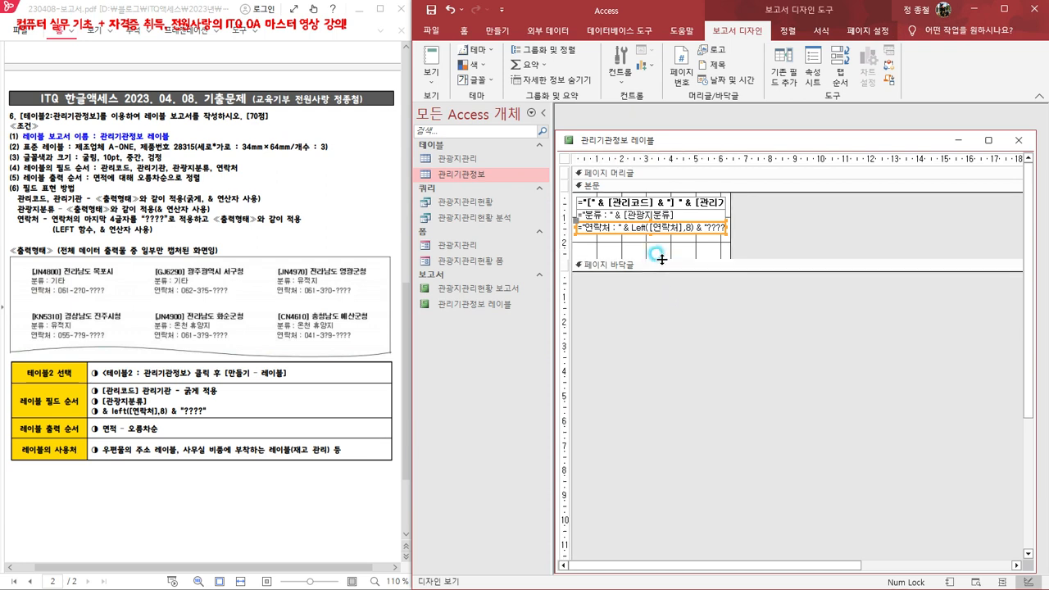
right_click(712, 142)
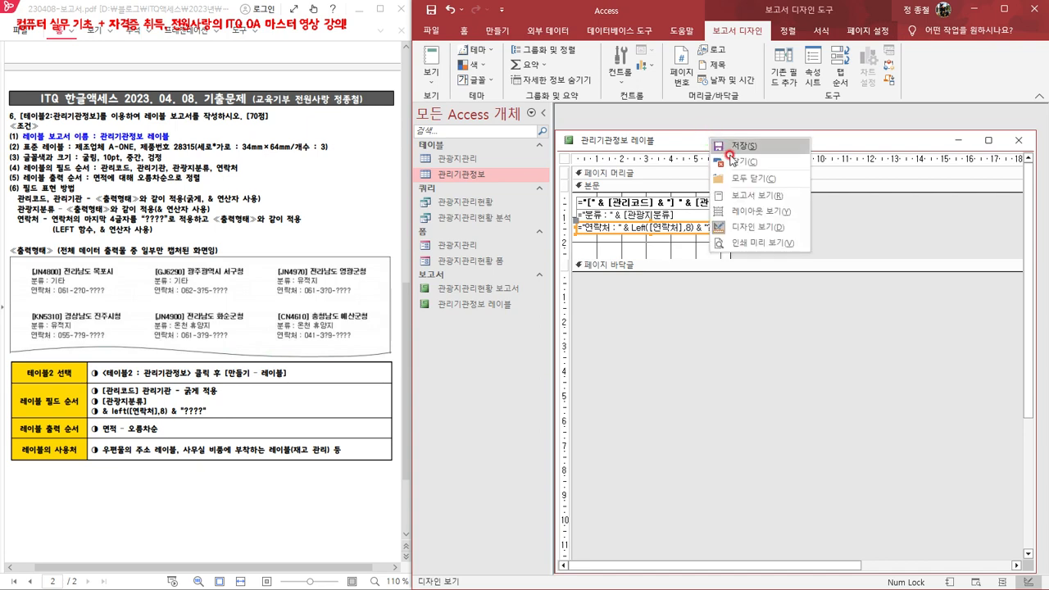
click(758, 243)
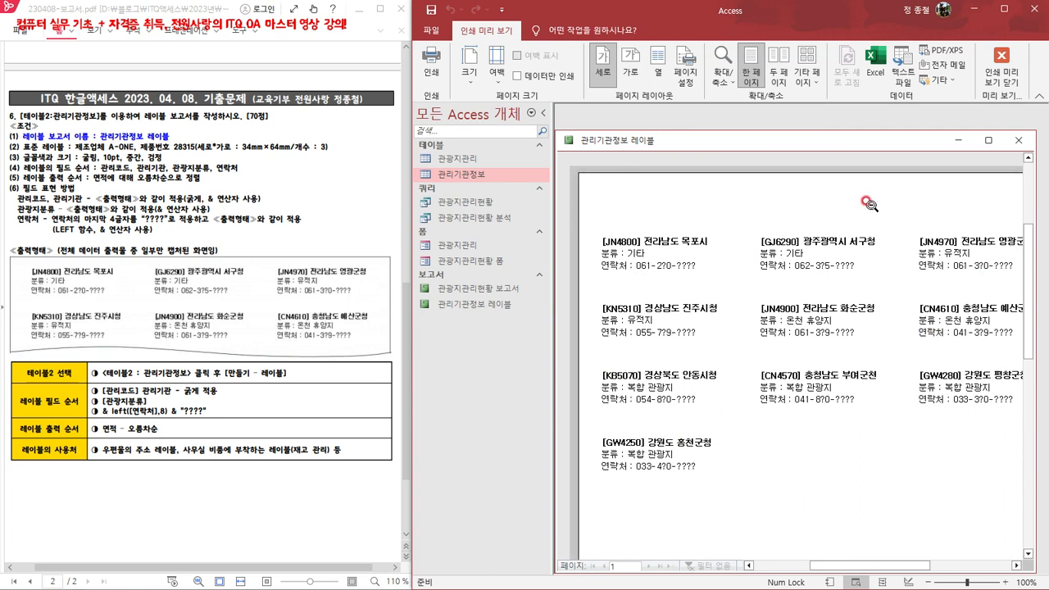
Step: Save and close the 관리기관정보 레이블 report
right_click(753, 135)
click(777, 144)
click(1017, 142)
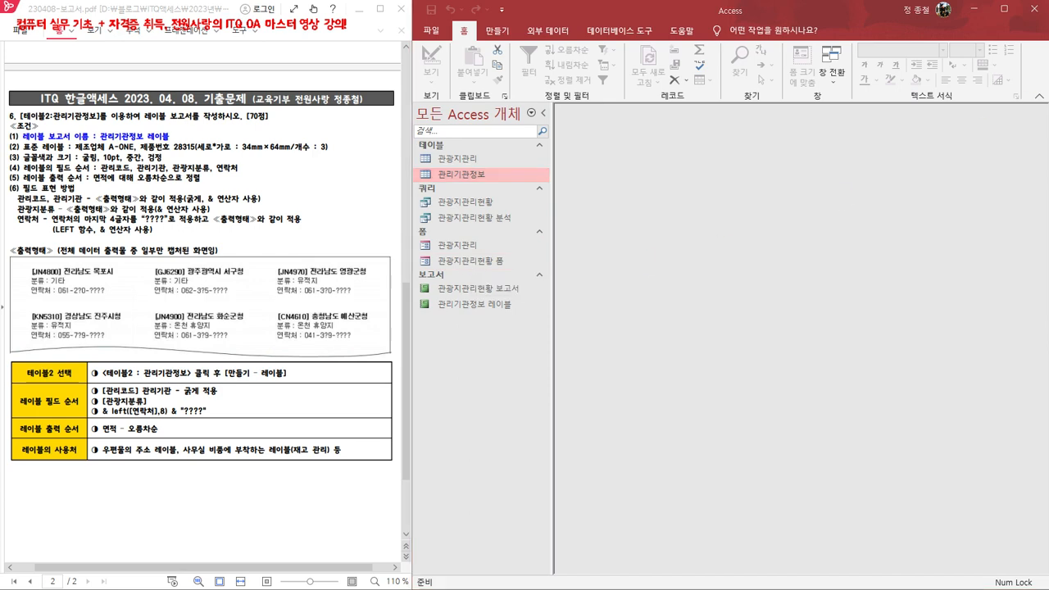
Step: Switch to the form exam PDF, open 관광지관리현황 폼 in Access's Design view, and widen the form window to fit the logo
key(alt+Tab)
click(360, 300)
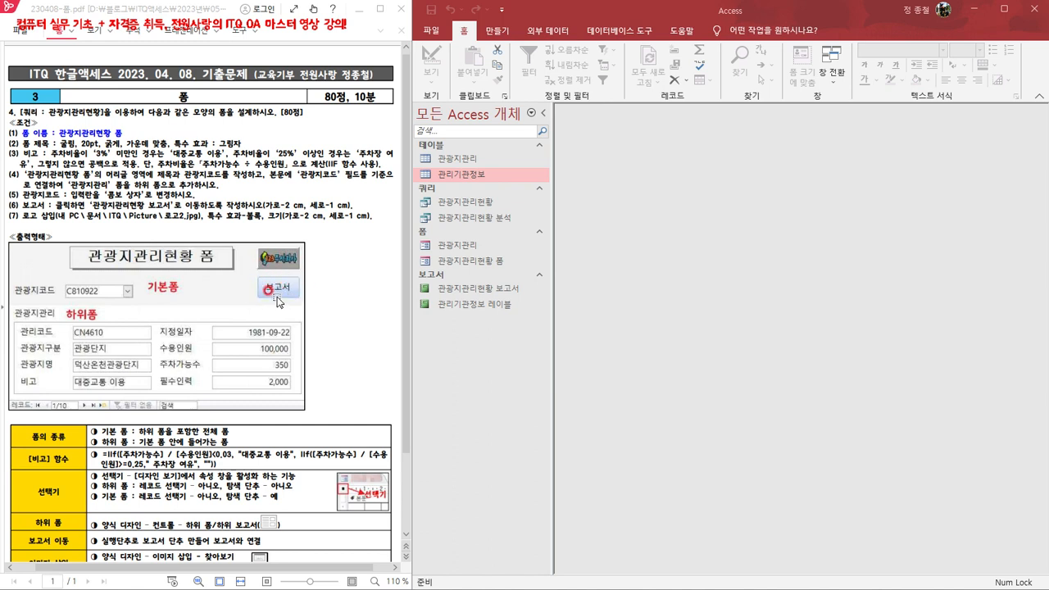
click(461, 263)
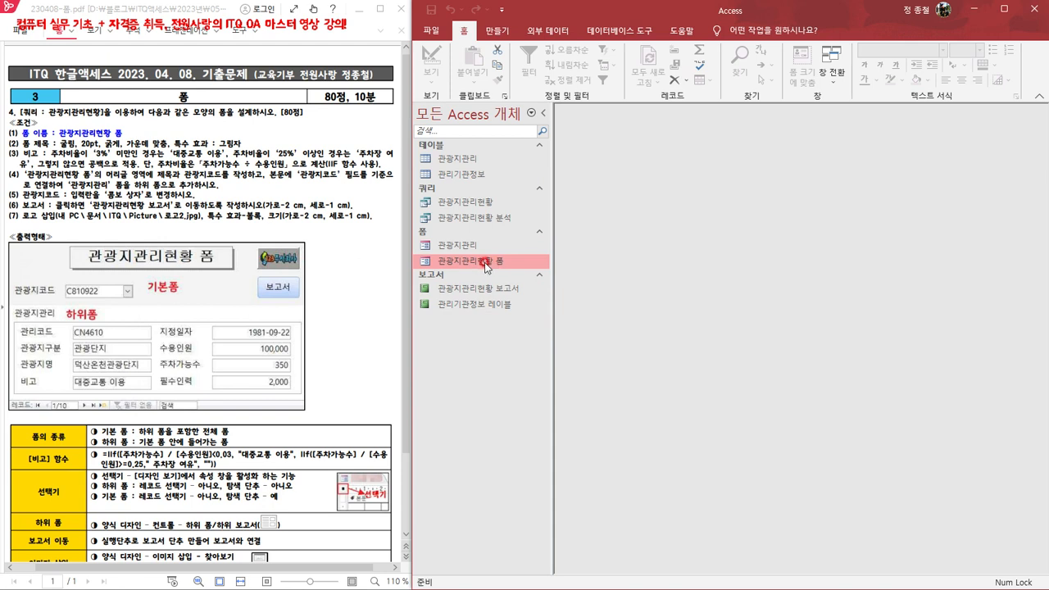
double_click(487, 264)
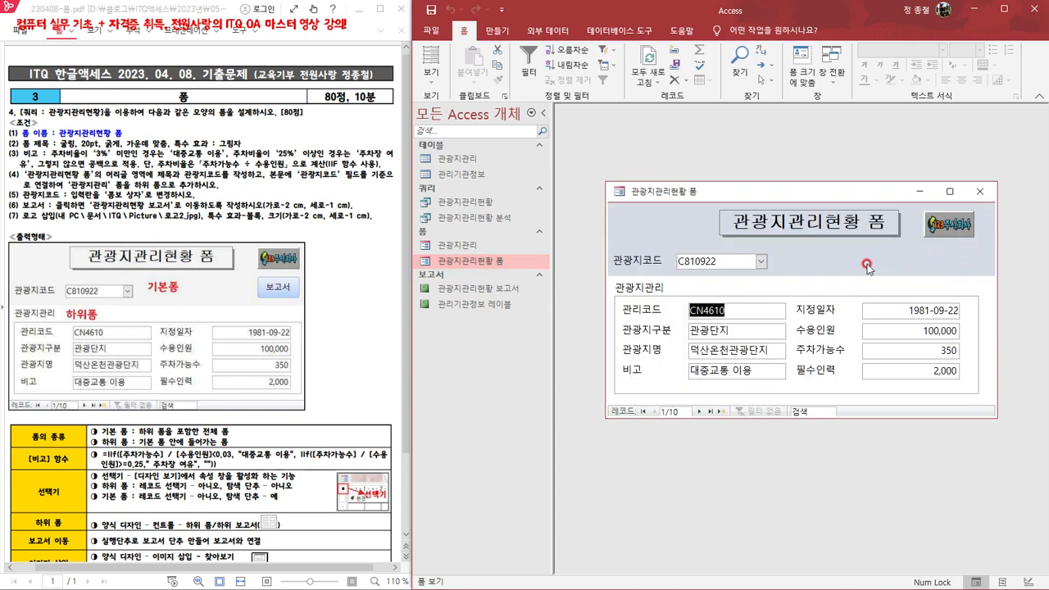
right_click(717, 190)
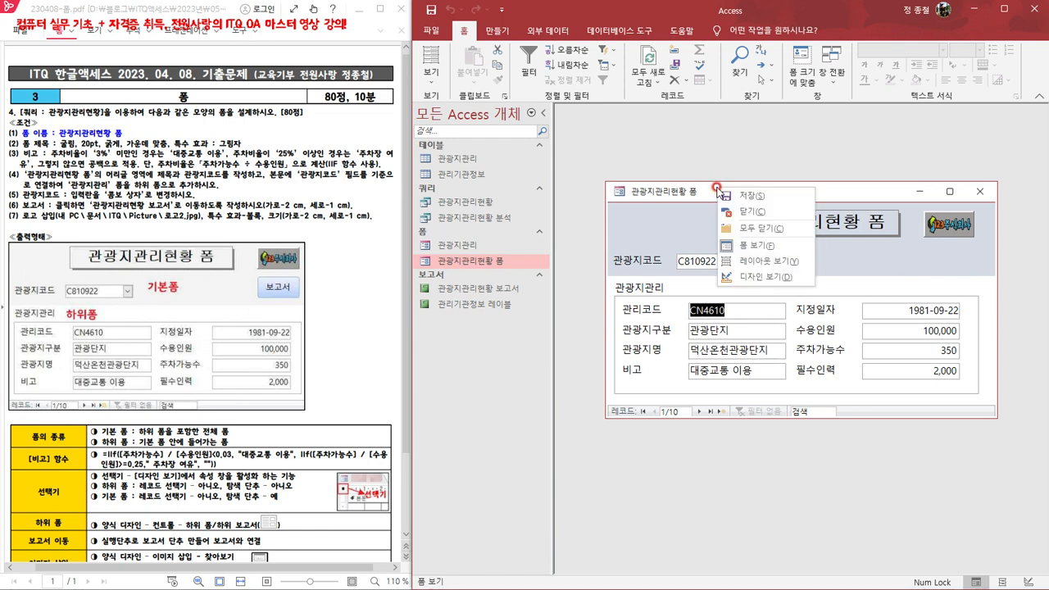
click(750, 276)
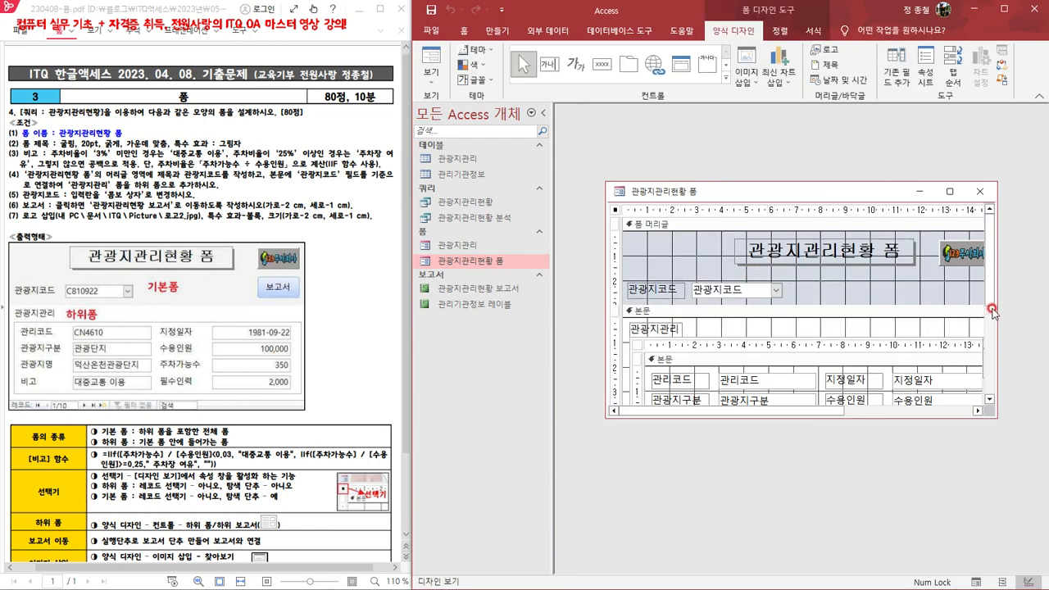
drag(991, 310, 1029, 312)
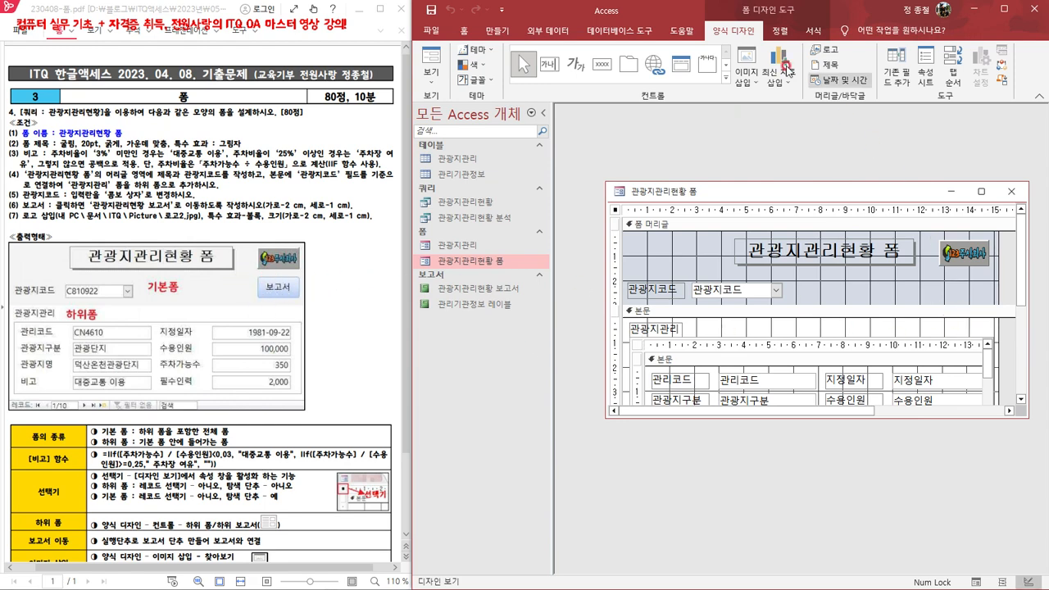
Step: Add a command button below the form header's logo with the 보고서 미리 보기 action for 관광지관리현황 보고서
click(603, 68)
click(603, 67)
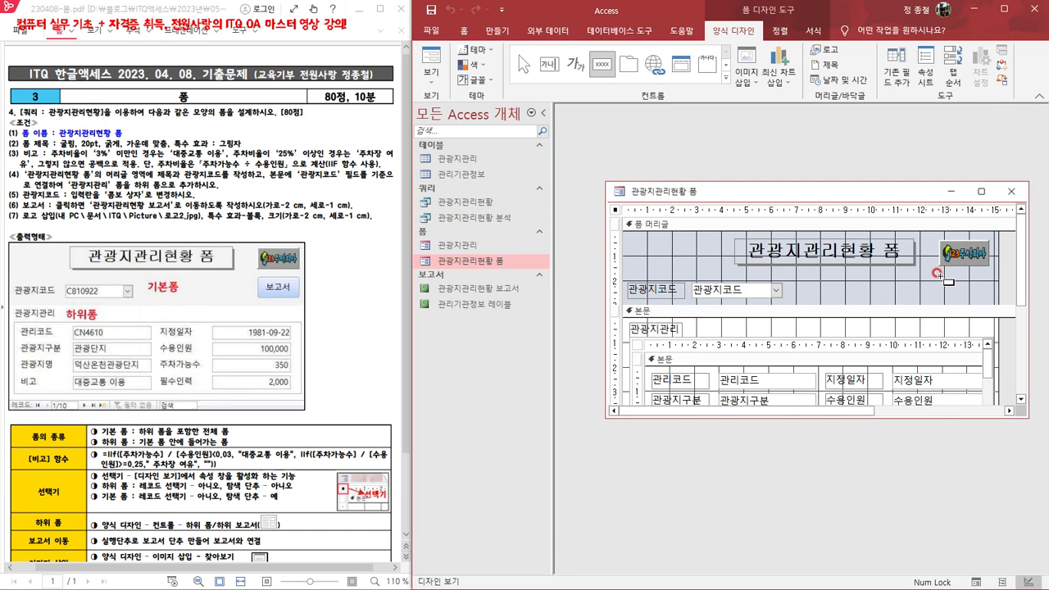
drag(939, 273, 989, 295)
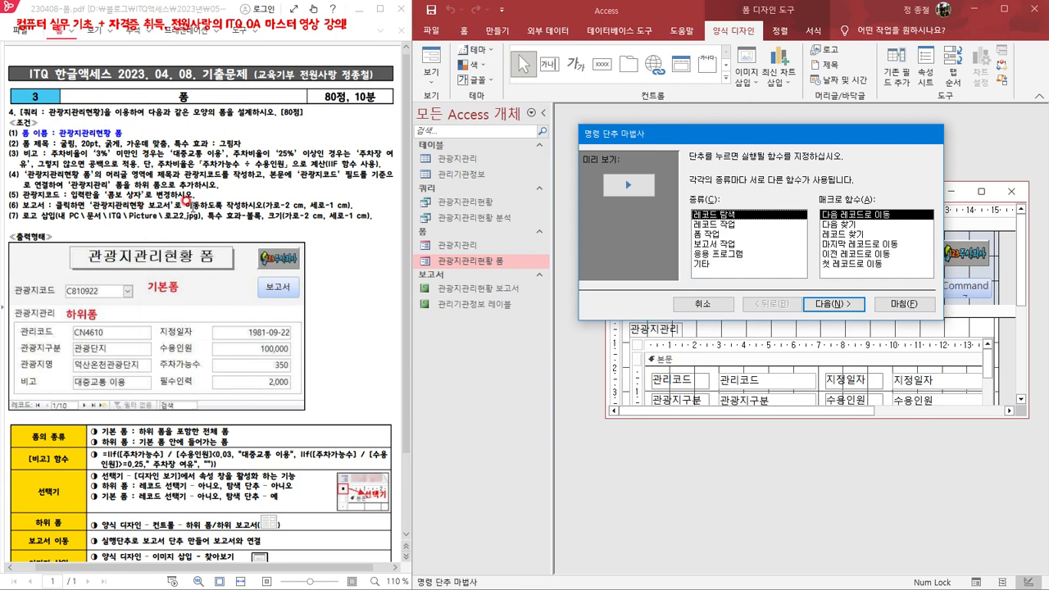
click(724, 245)
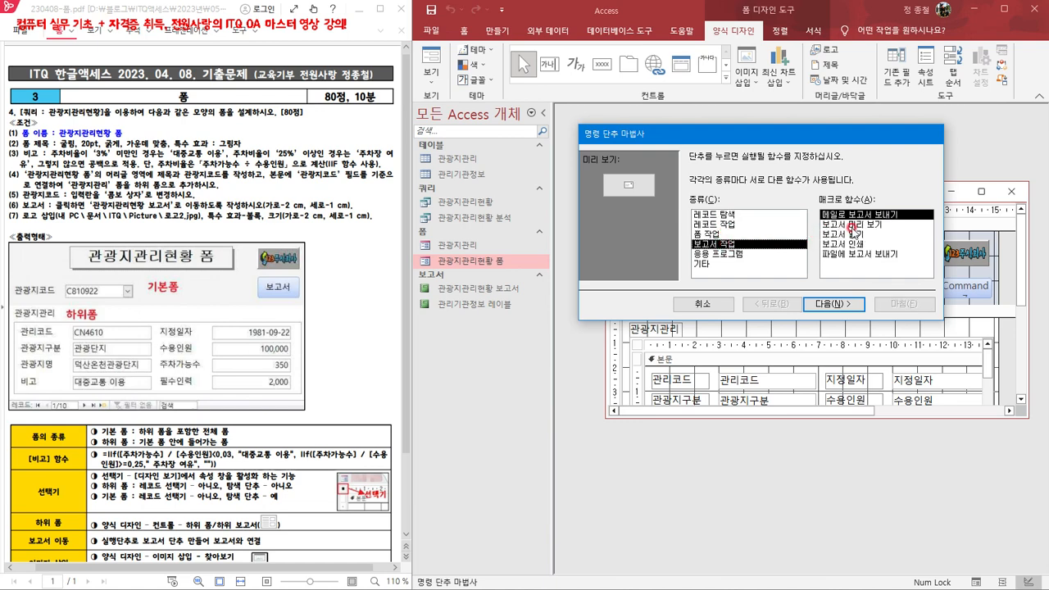
click(869, 225)
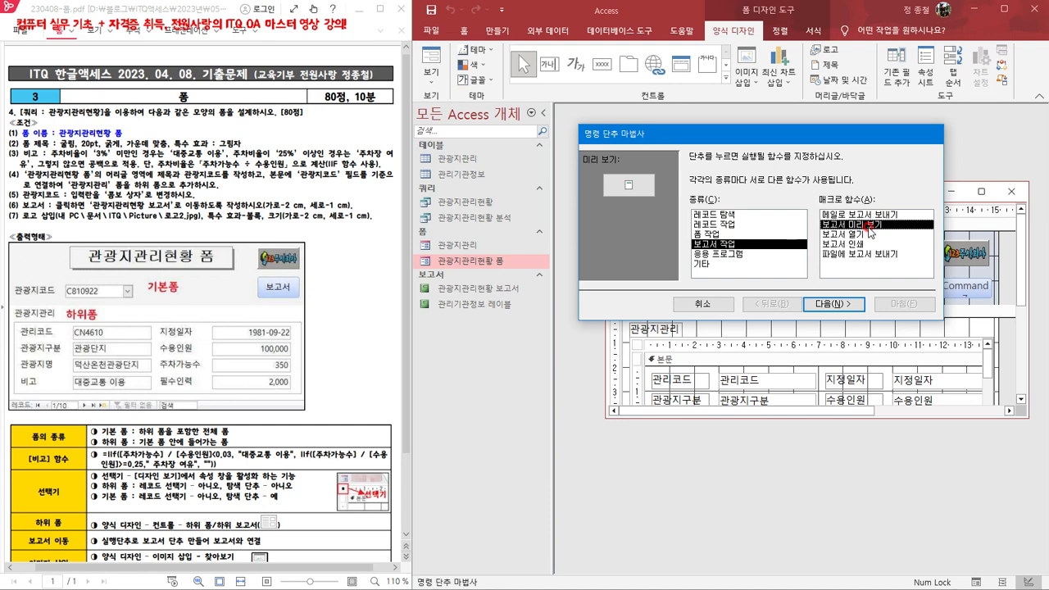
click(829, 305)
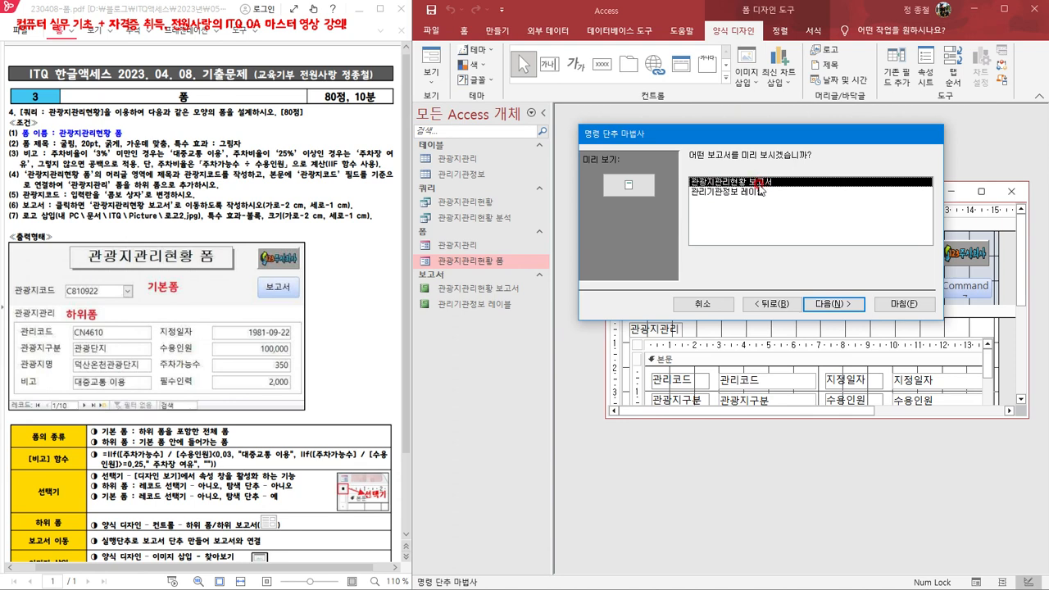
click(820, 303)
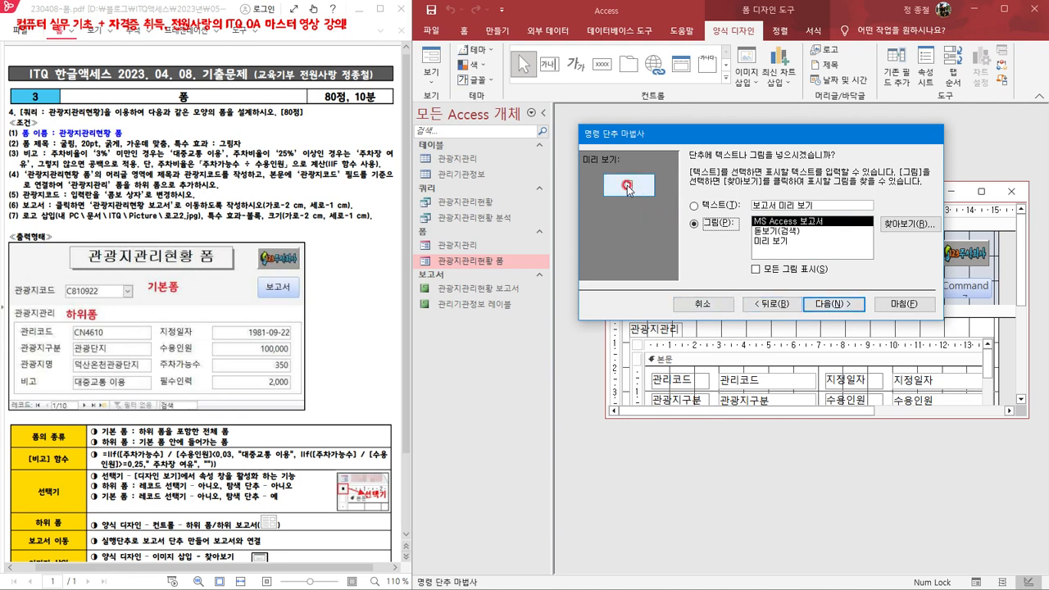
Step: Give the command button the text 보고서 instead of a picture and finish the wizard with the default name
click(712, 207)
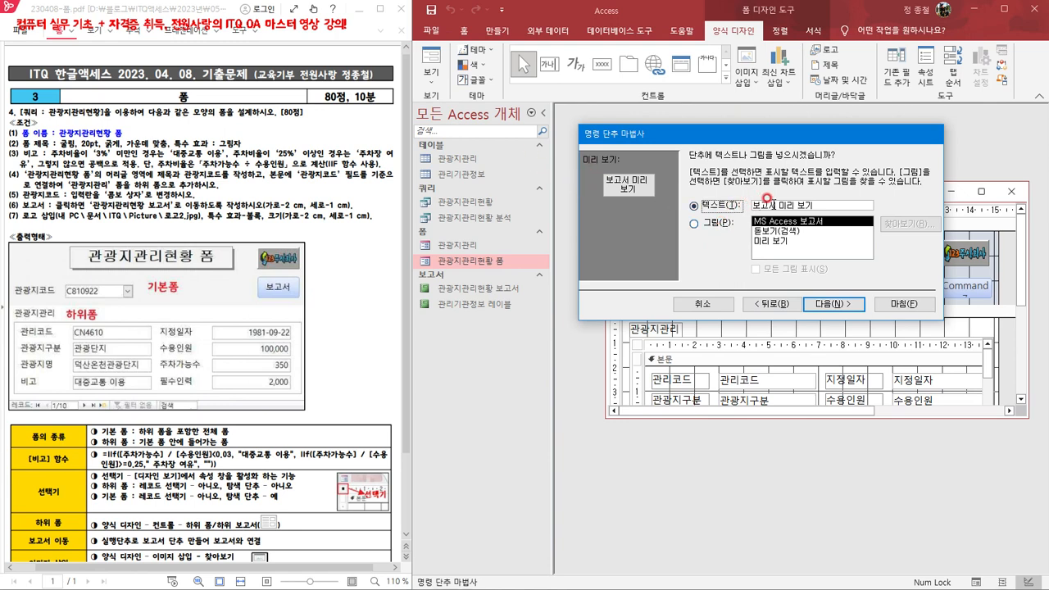
drag(778, 205, 860, 203)
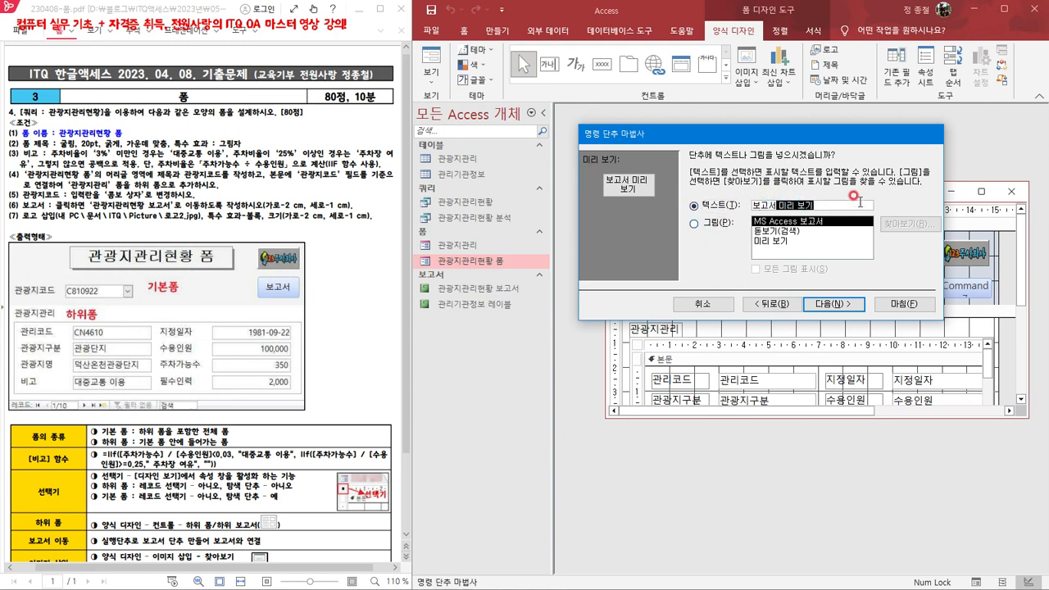
key(BackSpace)
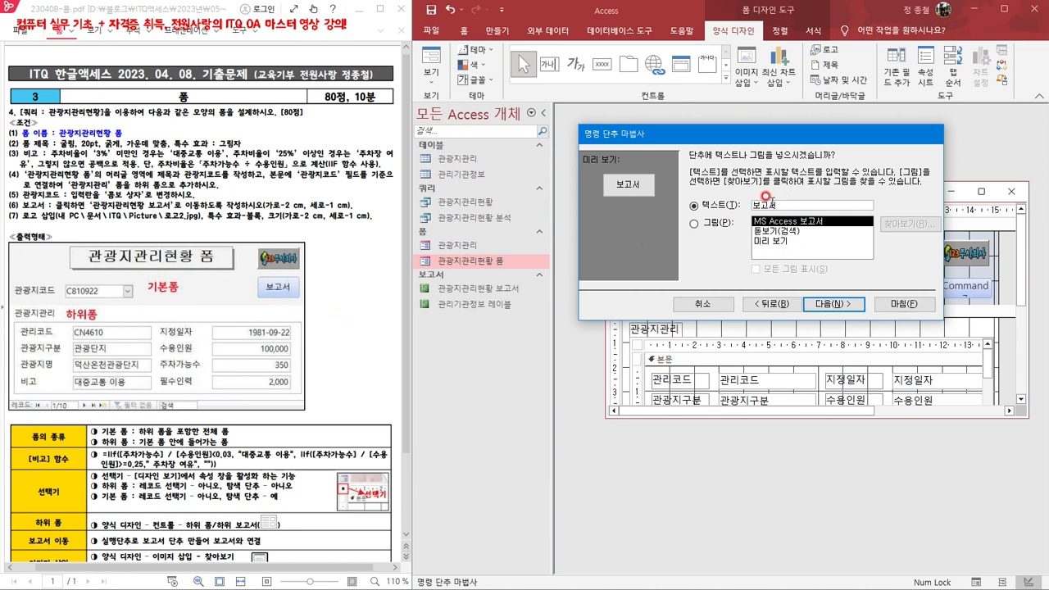
click(836, 305)
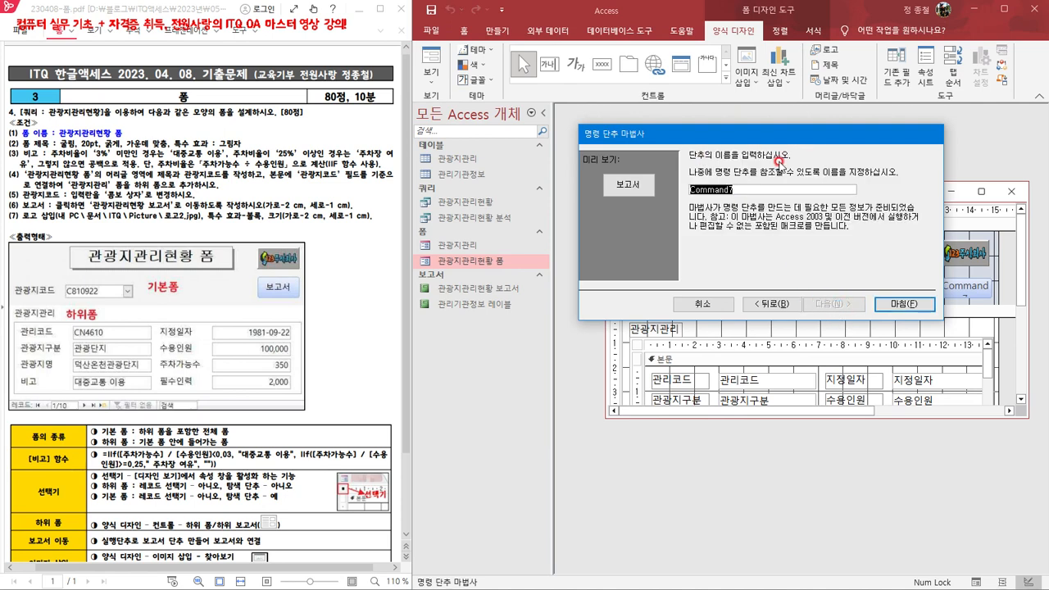
click(905, 305)
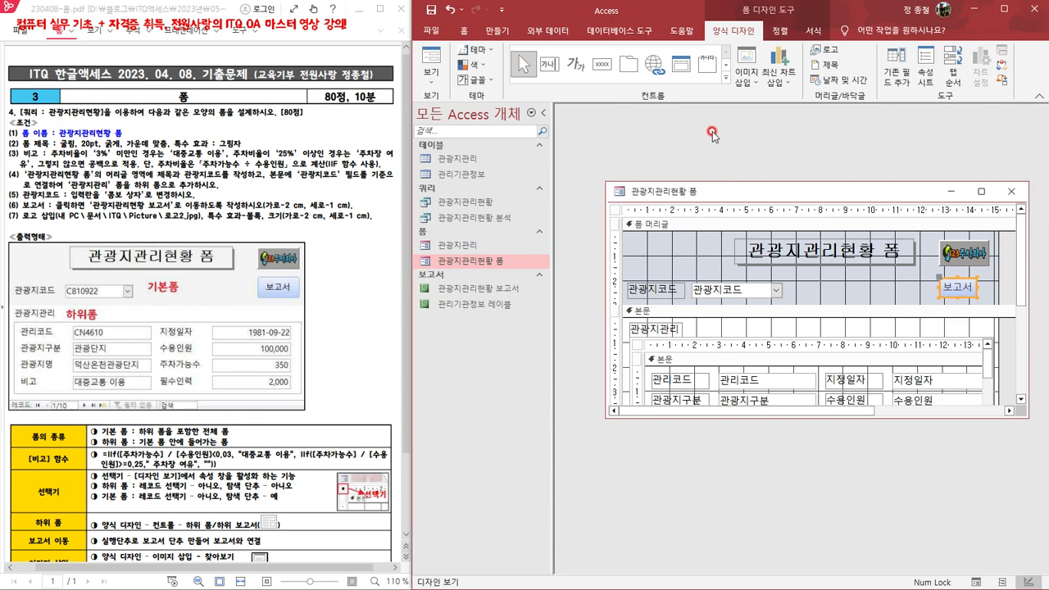
Step: Set the 보고서 button's width to 2 cm and height to 1 cm
click(926, 55)
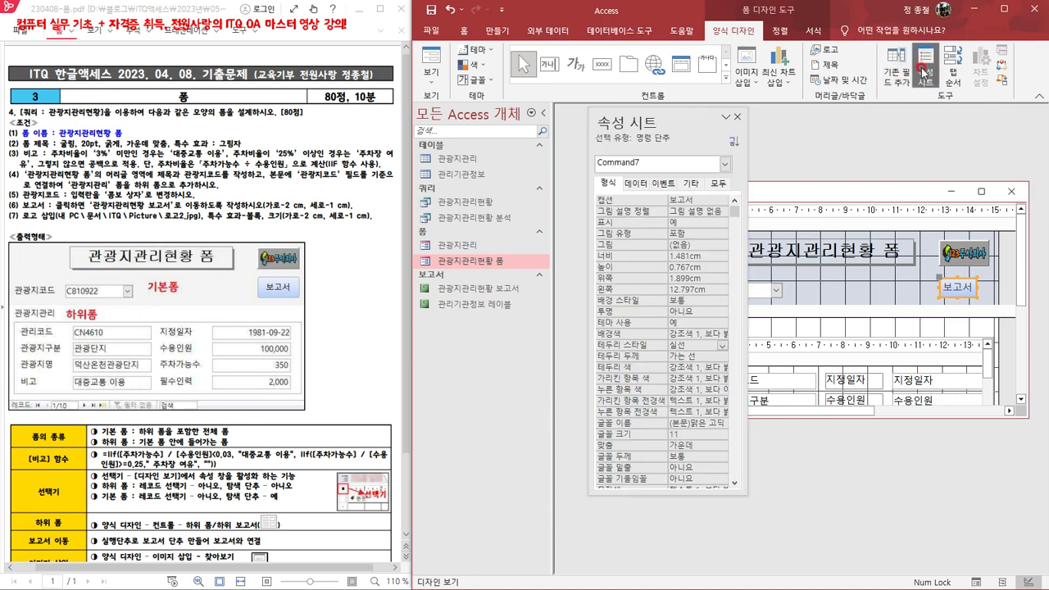
click(615, 185)
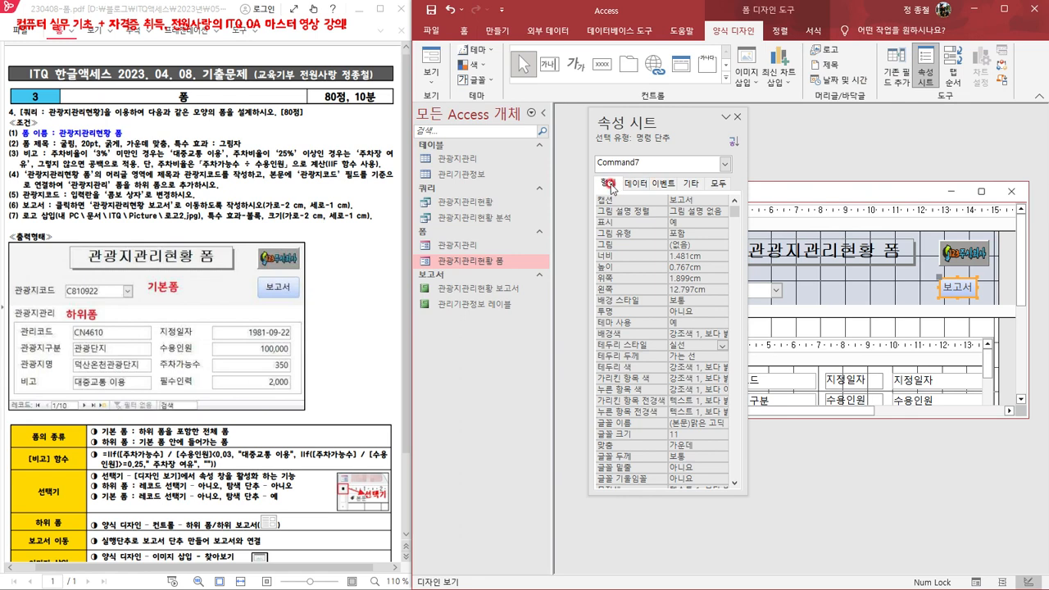
click(652, 268)
click(637, 259)
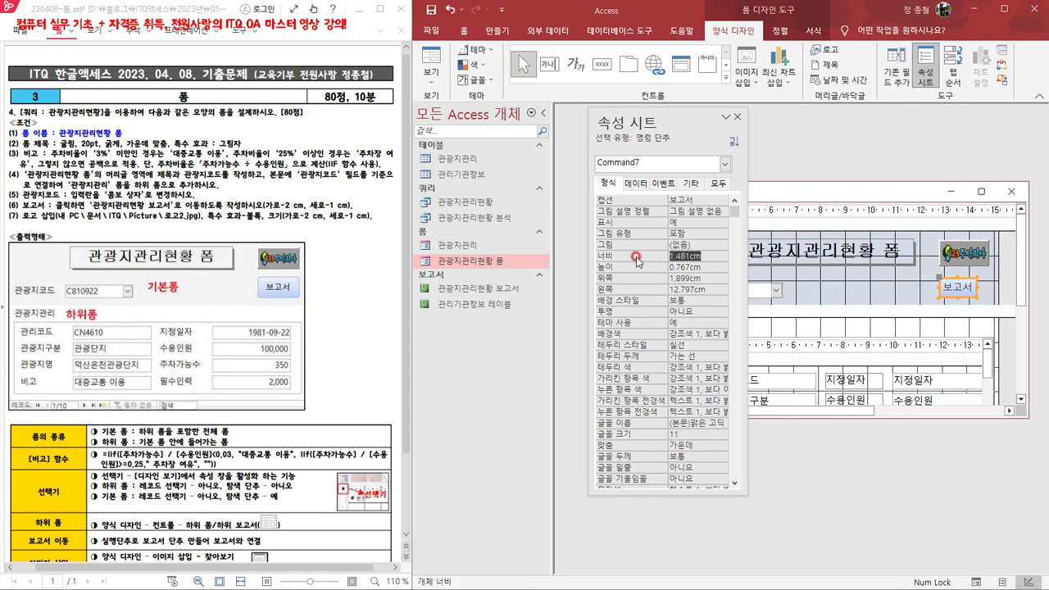
text(2)
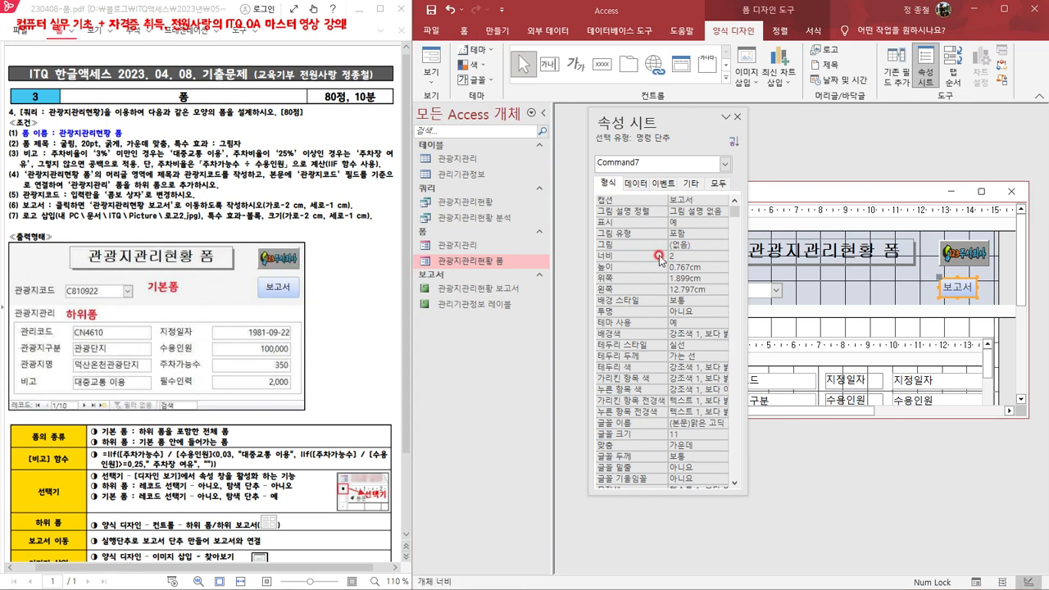
click(651, 268)
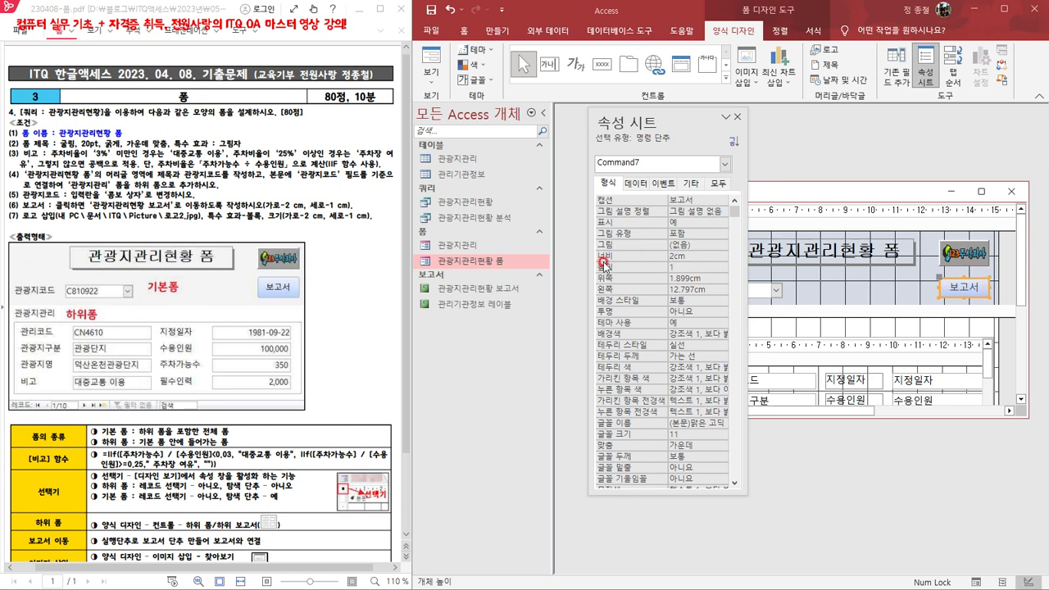
click(706, 284)
click(689, 256)
click(972, 291)
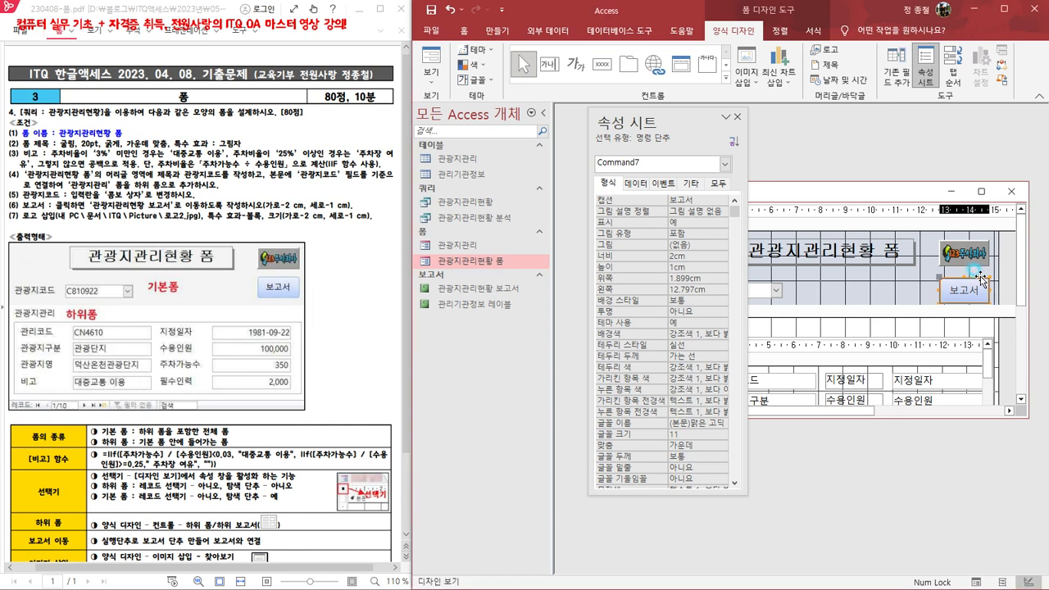
click(980, 277)
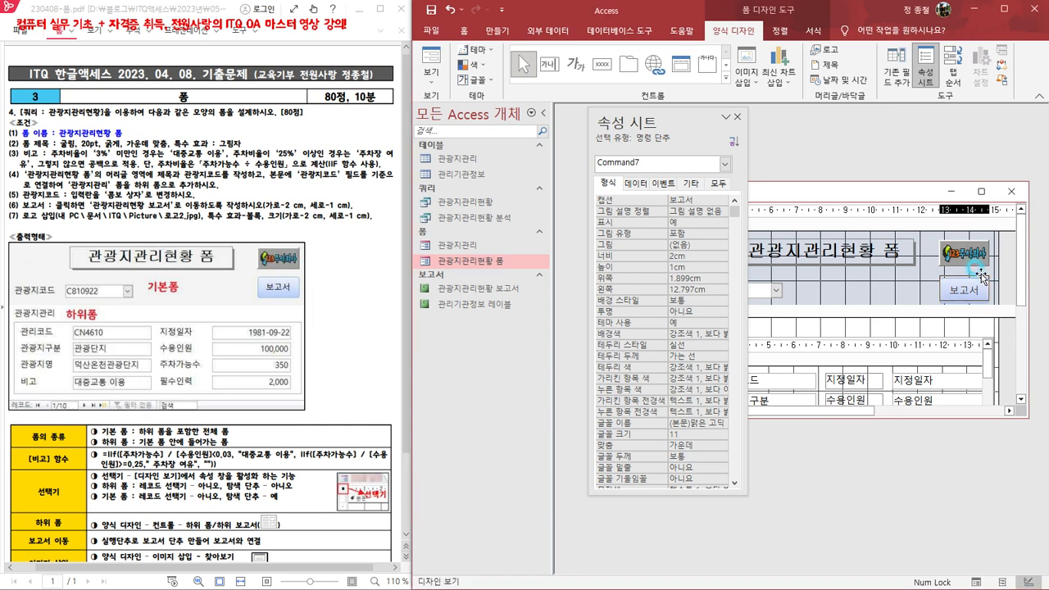
Step: Move the 보고서 button up to about 1.8 cm from the header's upper edge and save the form
drag(981, 275, 981, 272)
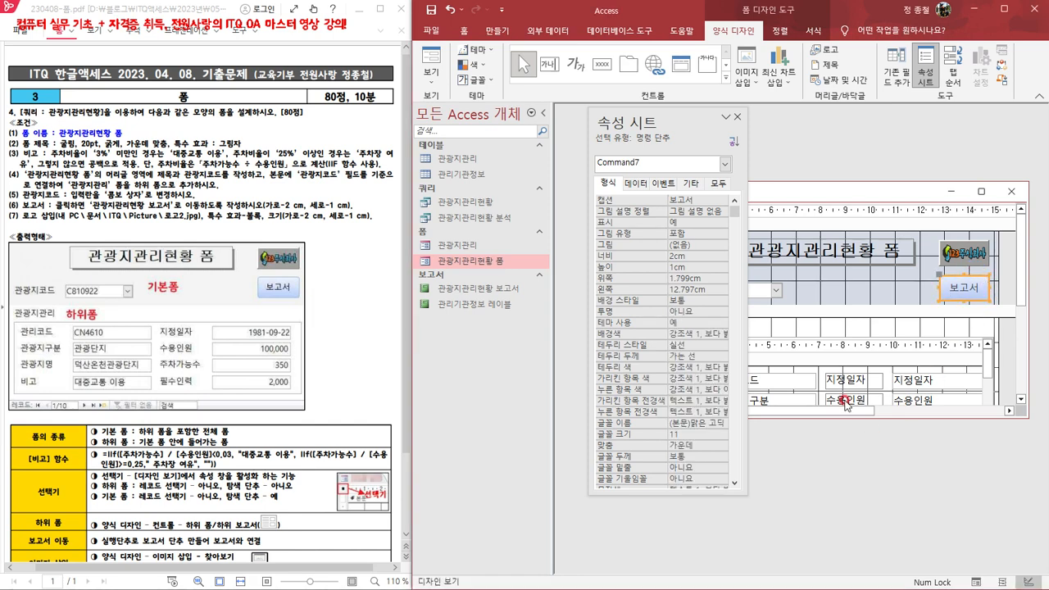
click(737, 119)
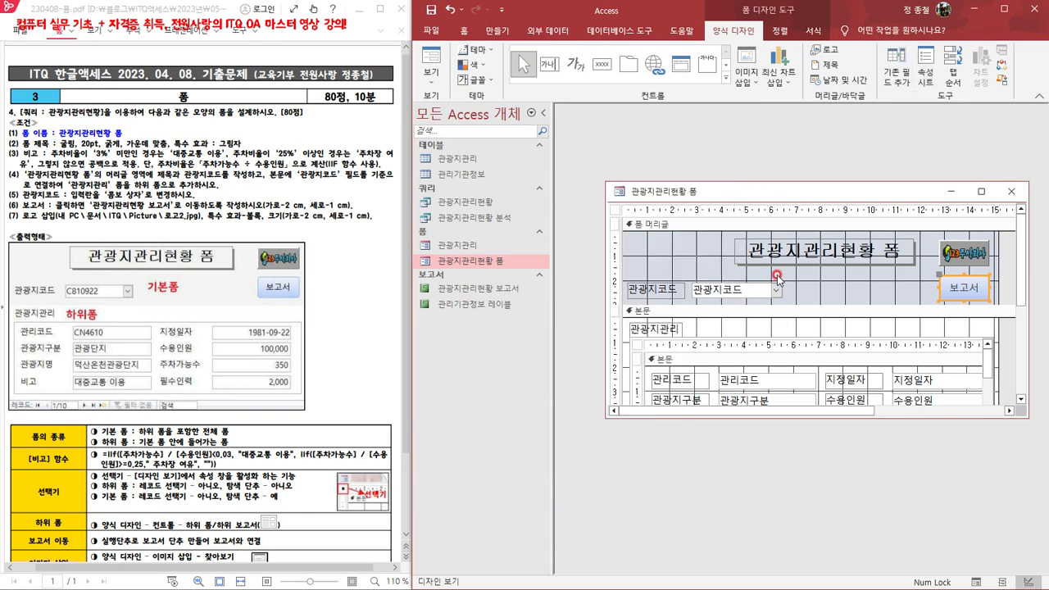
drag(772, 199, 713, 129)
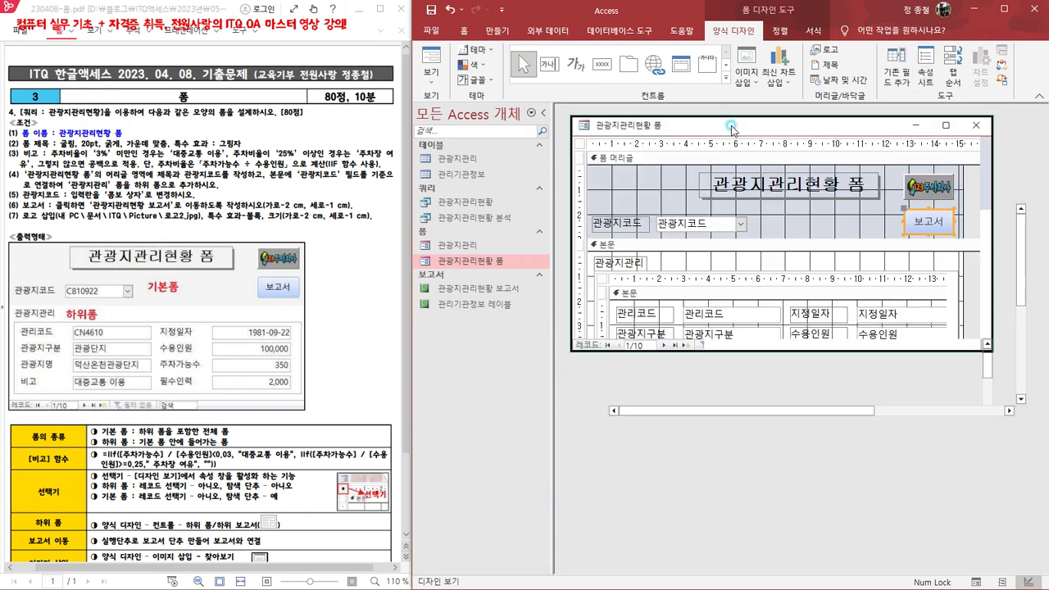
right_click(714, 127)
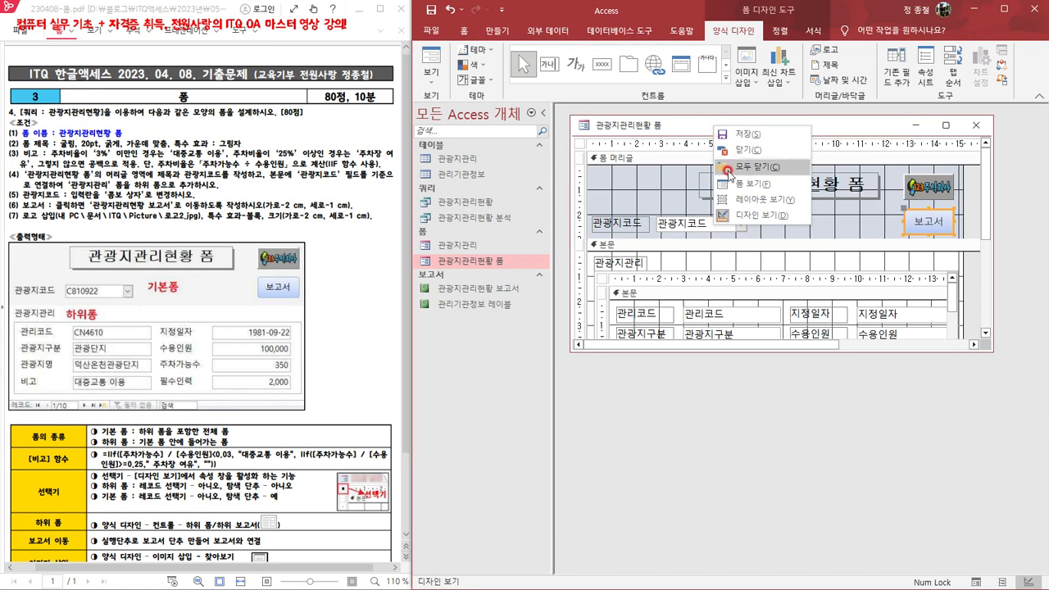
click(745, 135)
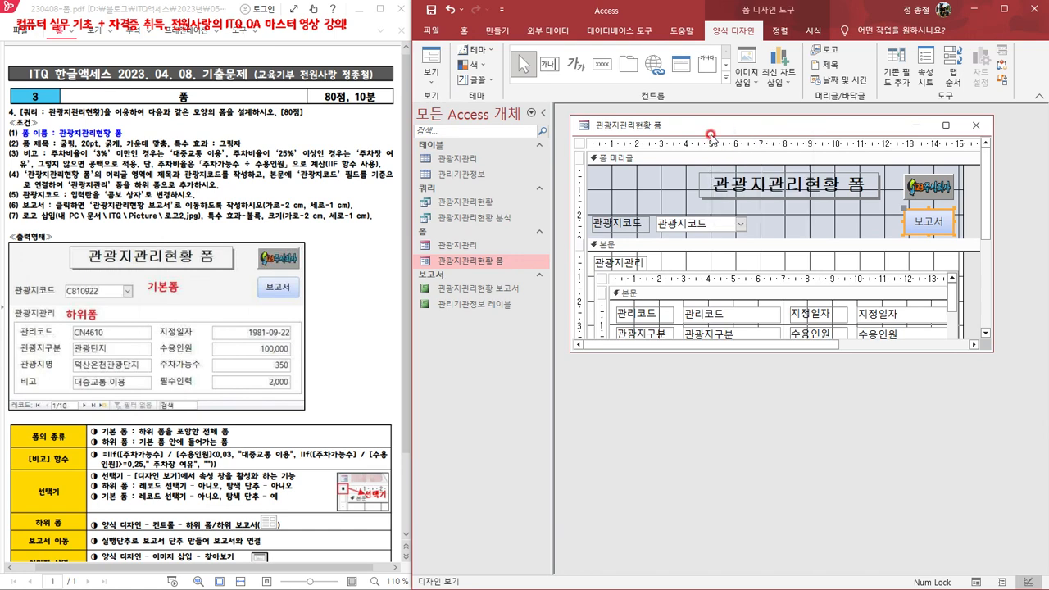
Step: Test the 보고서 button in Form view by opening the 관광지관리현황 보고서 preview, and close the preview
right_click(690, 124)
click(725, 180)
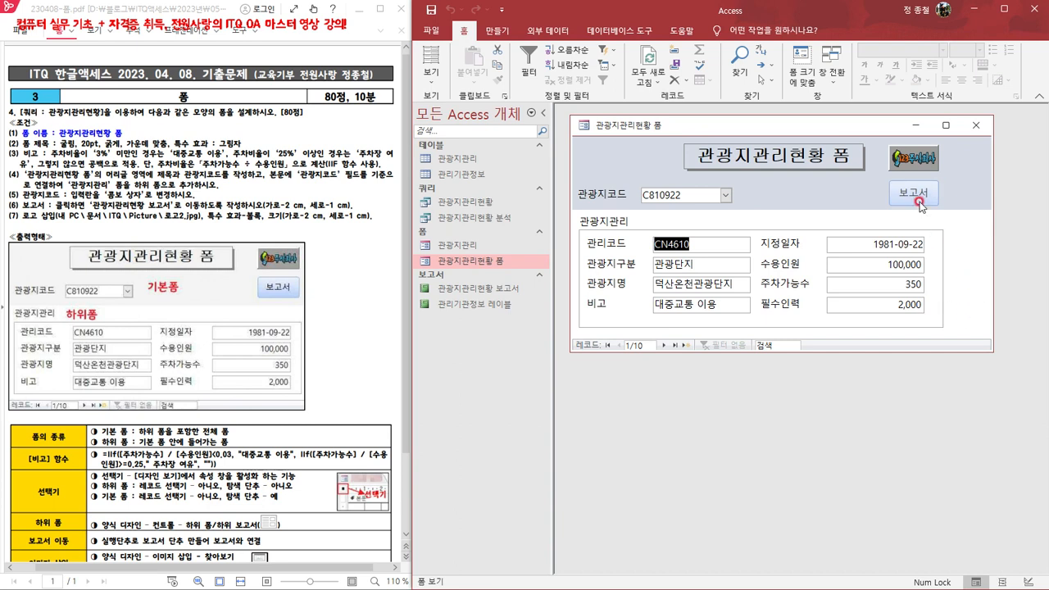
click(916, 193)
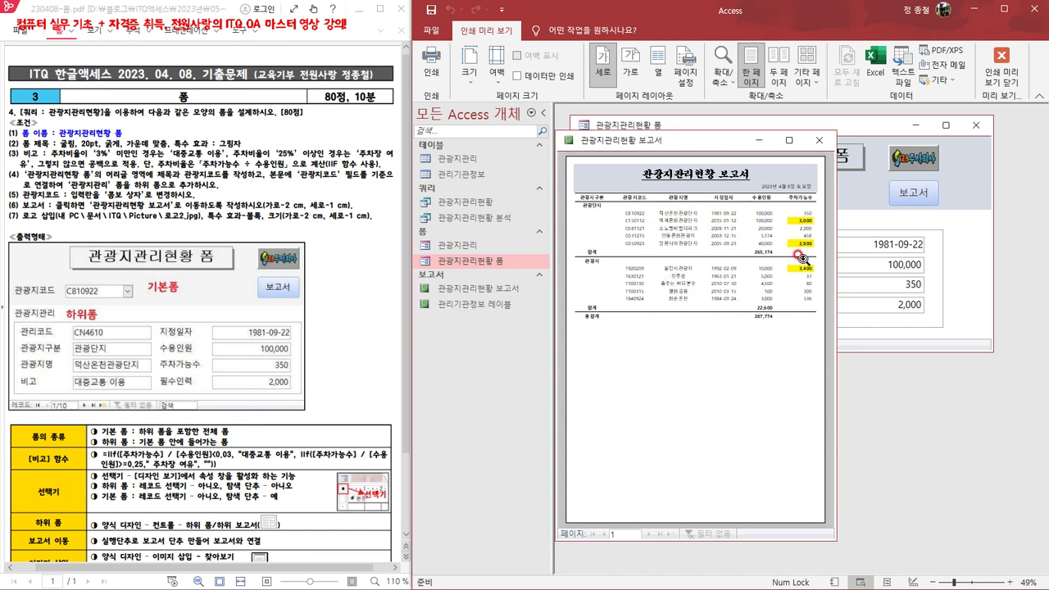
click(818, 143)
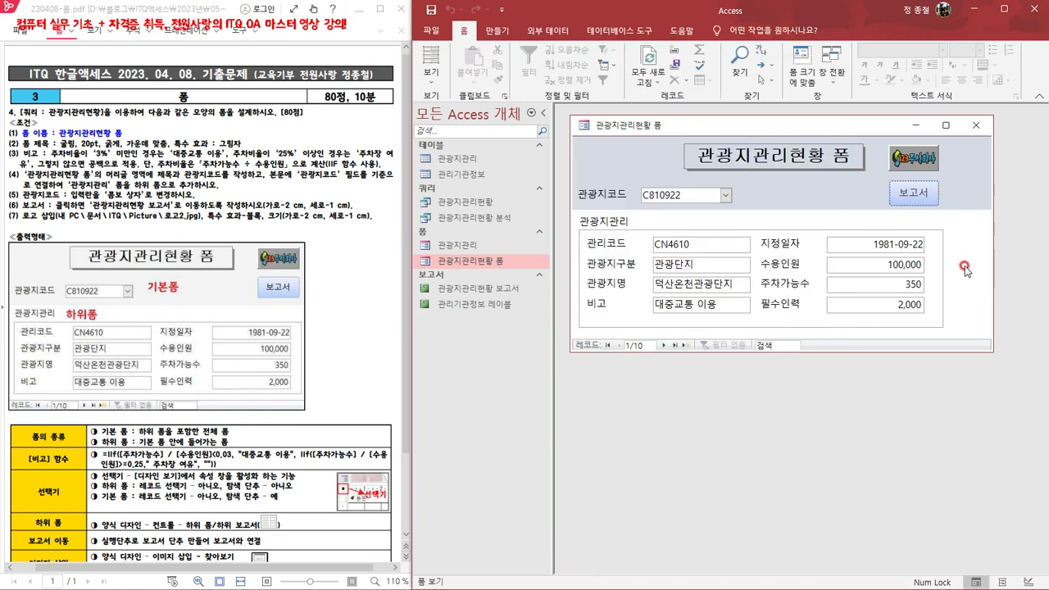
Step: Close 관광지관리현황 폼, reopen it to check the finished layout against the exam's sample output, and close it again
right_click(734, 124)
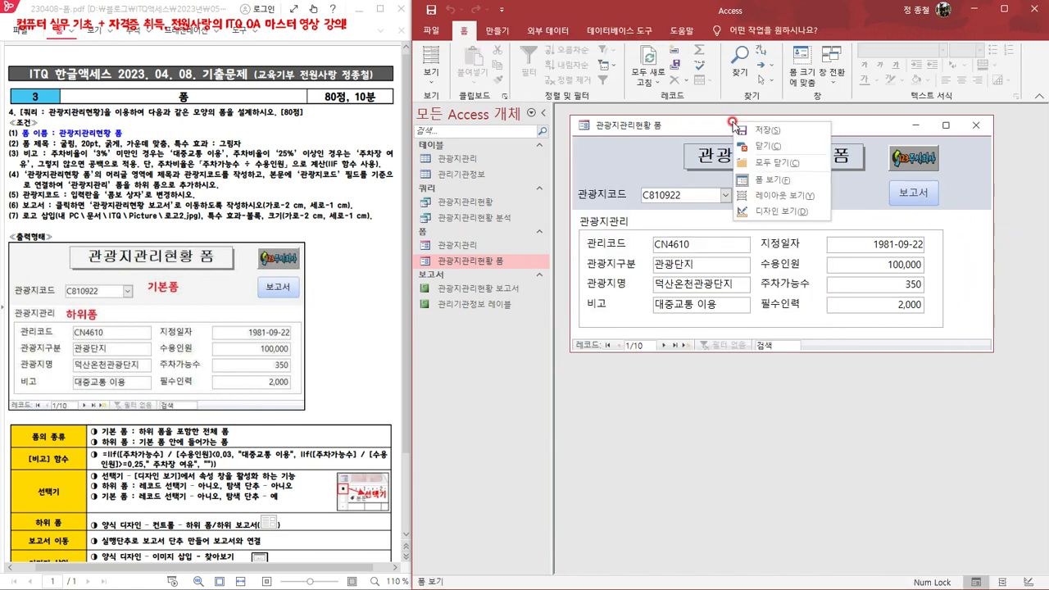
click(790, 145)
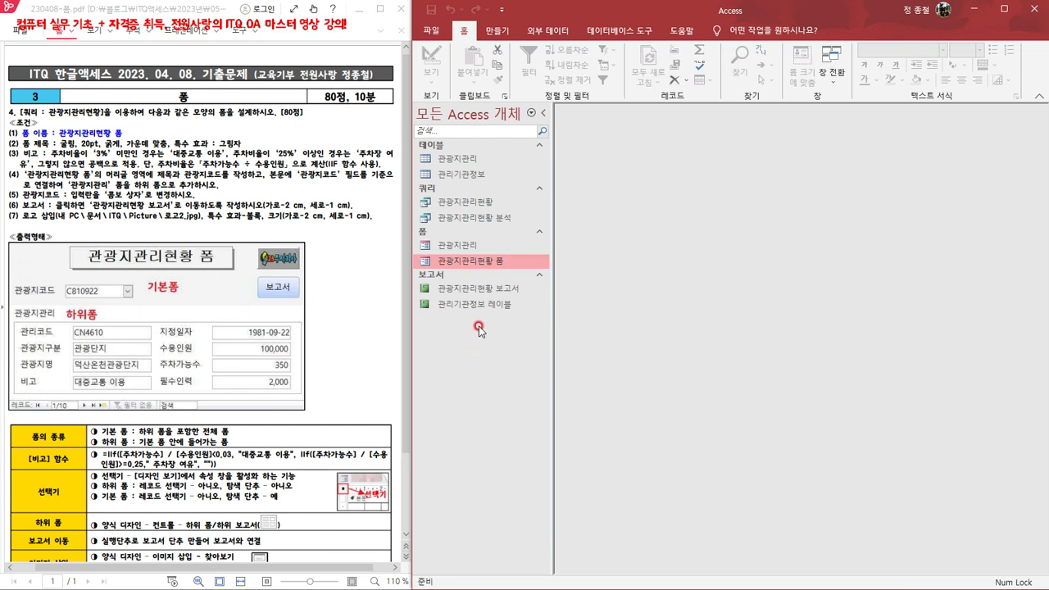
double_click(428, 262)
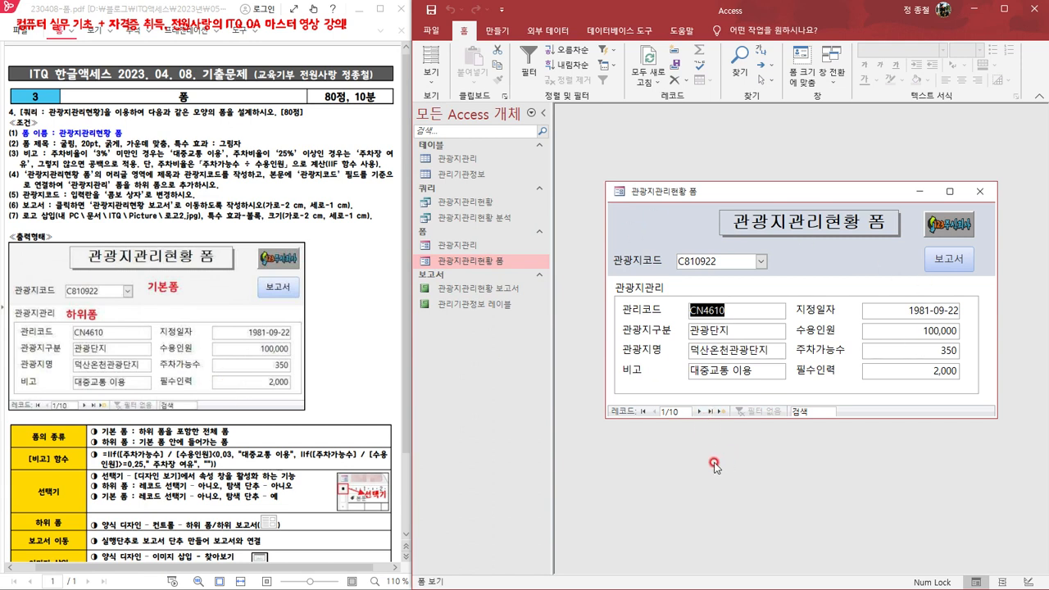
click(983, 192)
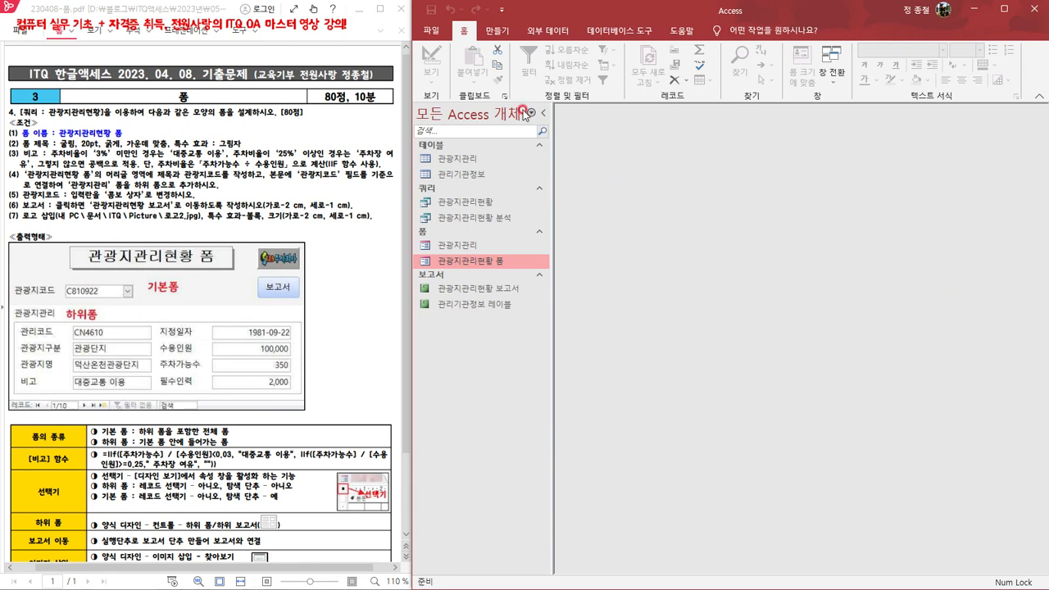
Step: Save the database to the desktop under the new name 230408-보고서.accdb and enable its blocked content
click(429, 31)
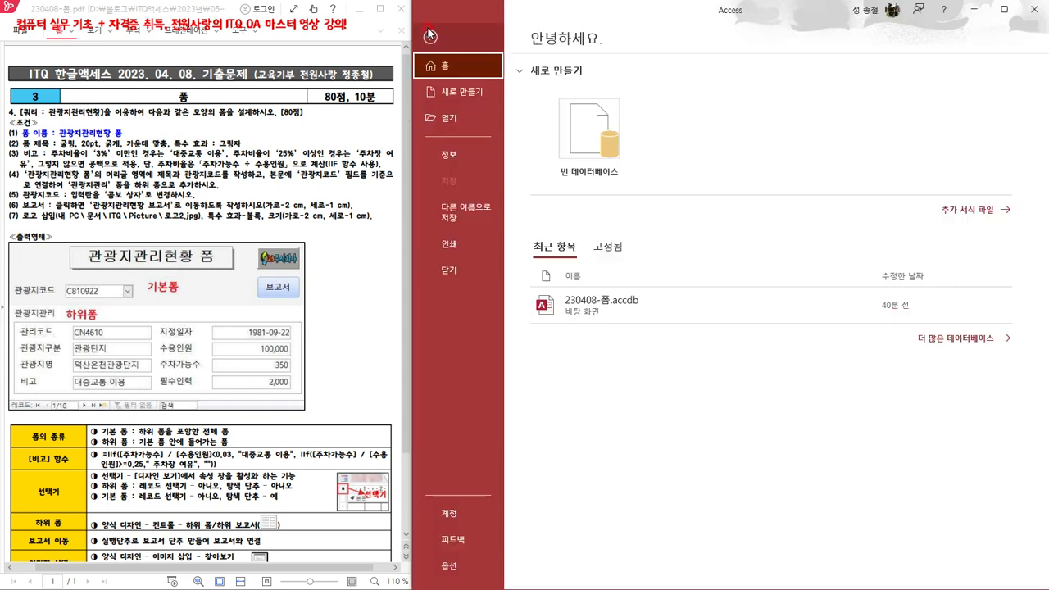
click(464, 213)
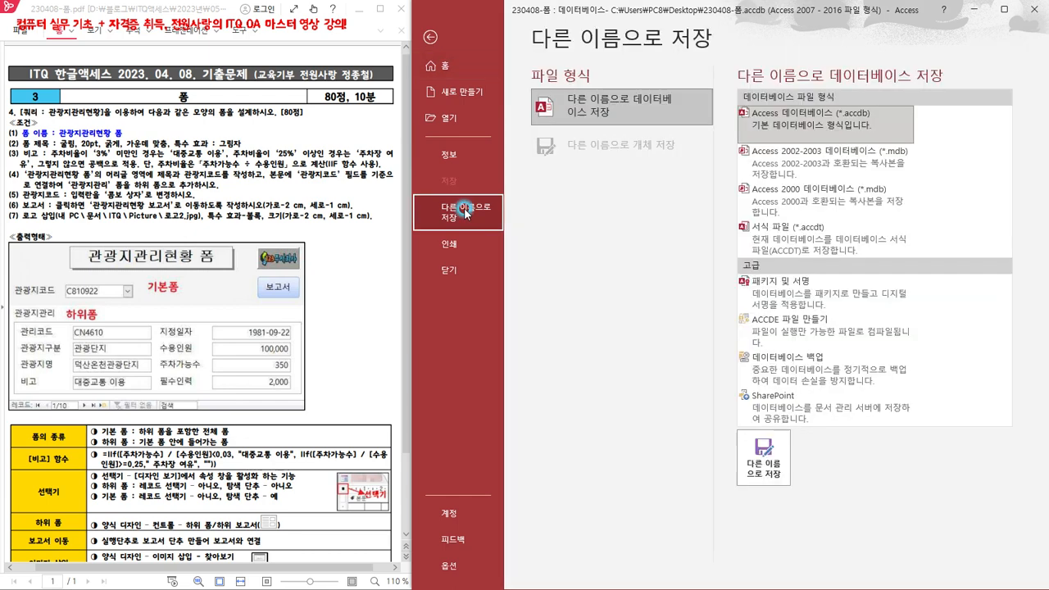
click(775, 467)
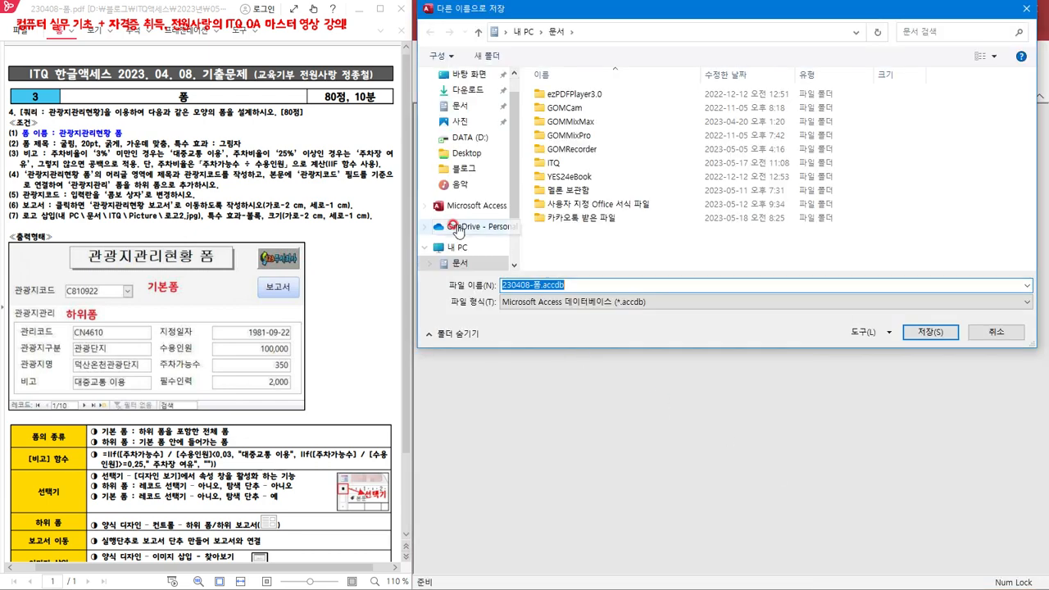
scroll(461, 168, up, 1)
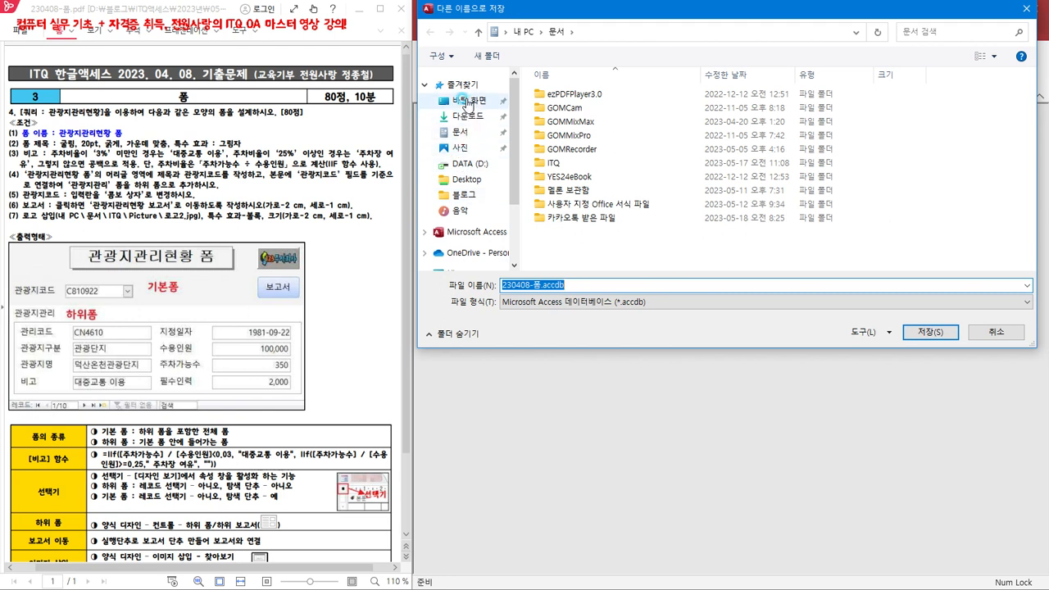
click(465, 101)
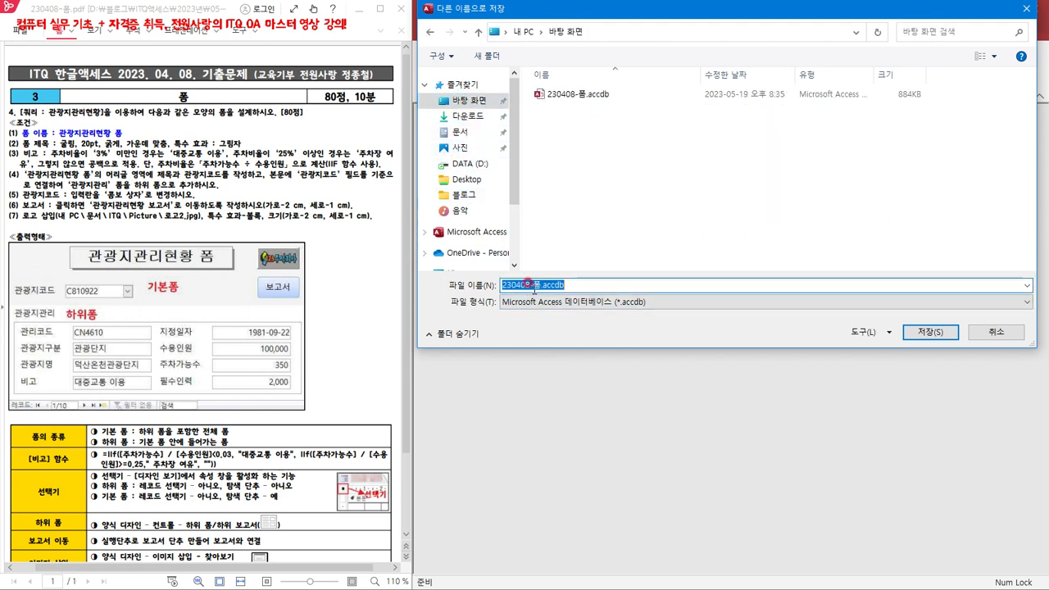
click(534, 285)
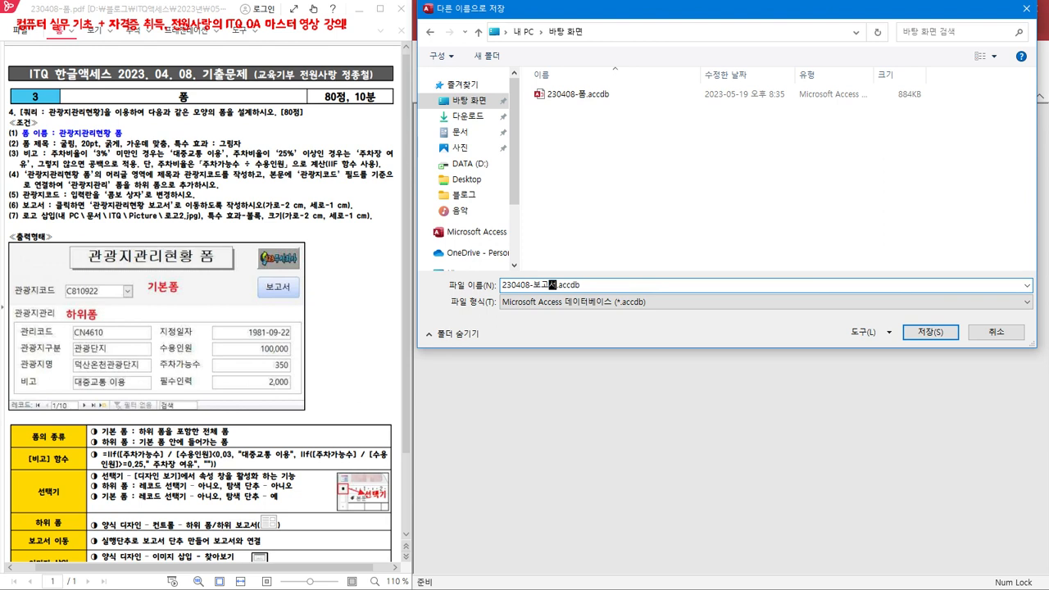
click(928, 333)
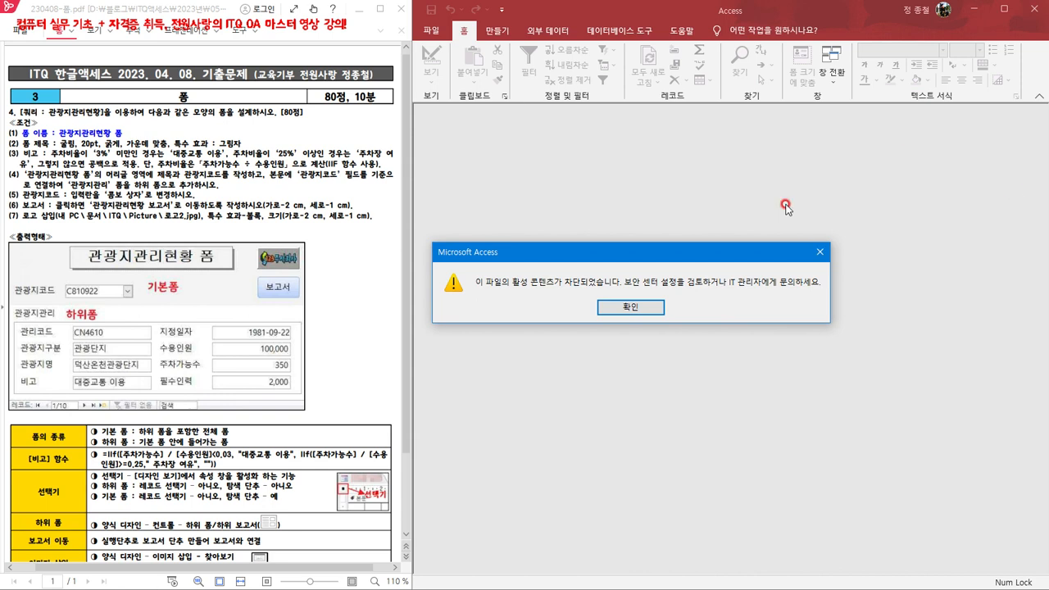
click(623, 310)
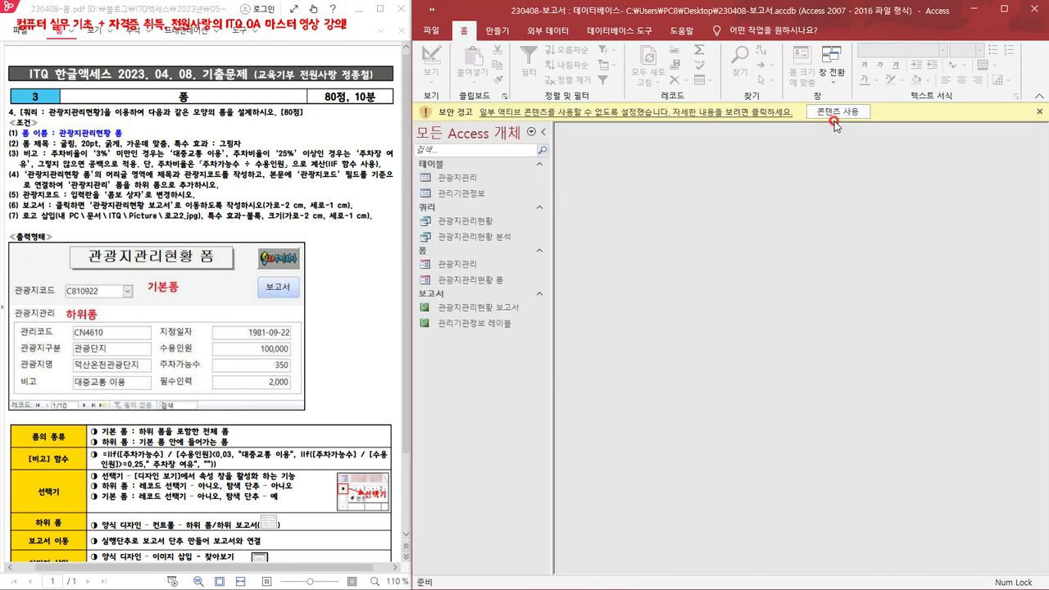
click(840, 114)
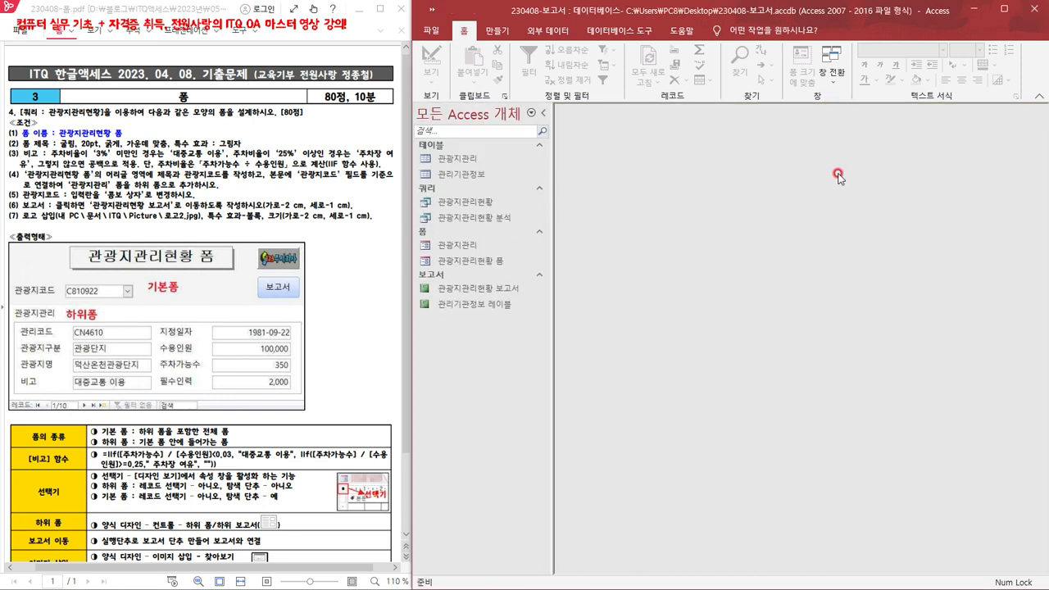